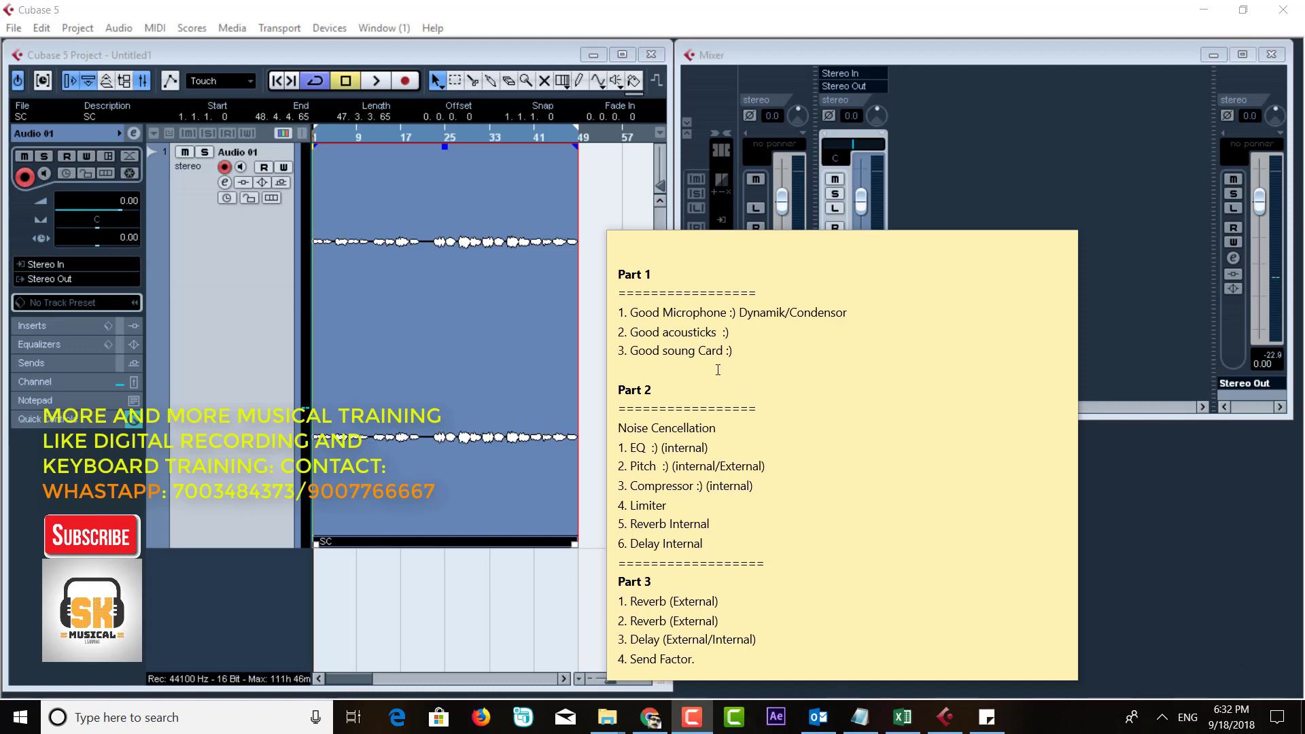
- Correct the third item under Part 1 of the note to "Good sound Card"
click(694, 352)
key(BackSpace)
text(d)
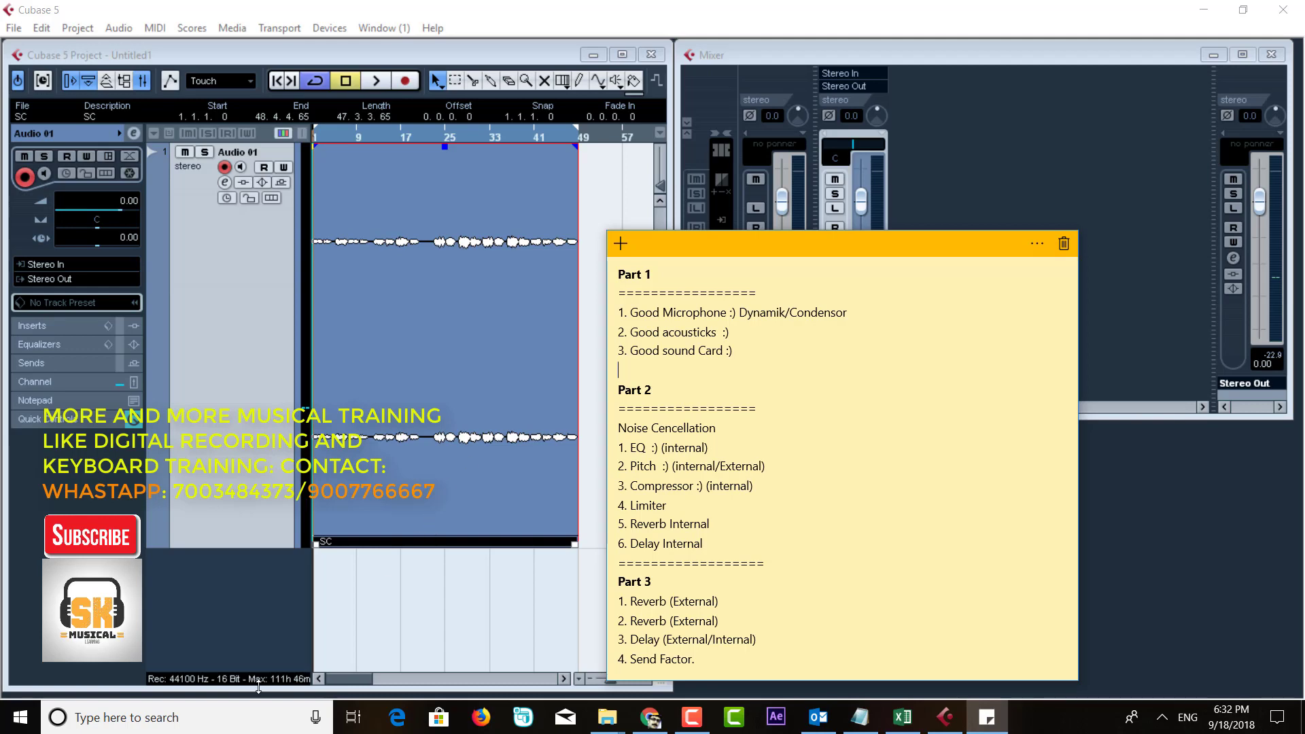
- Find and open Paint with a blank canvas
click(227, 717)
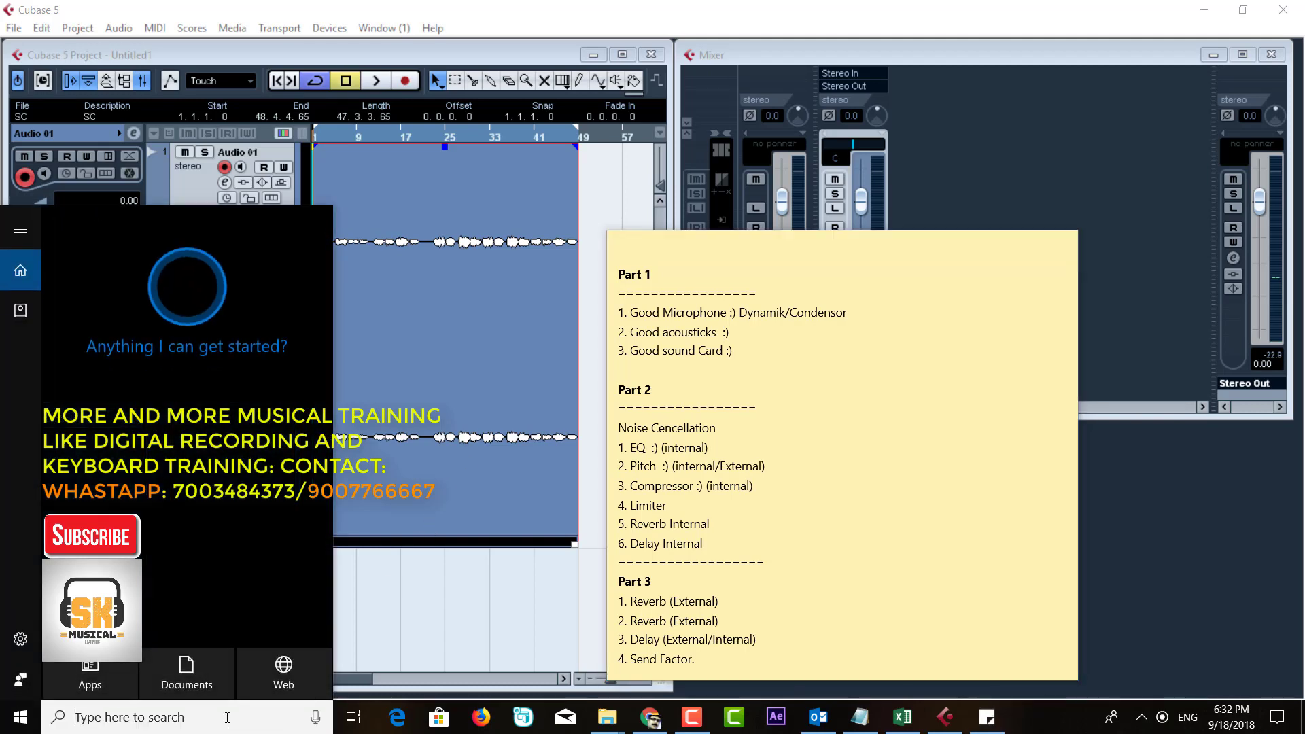
text(paint)
key(Return)
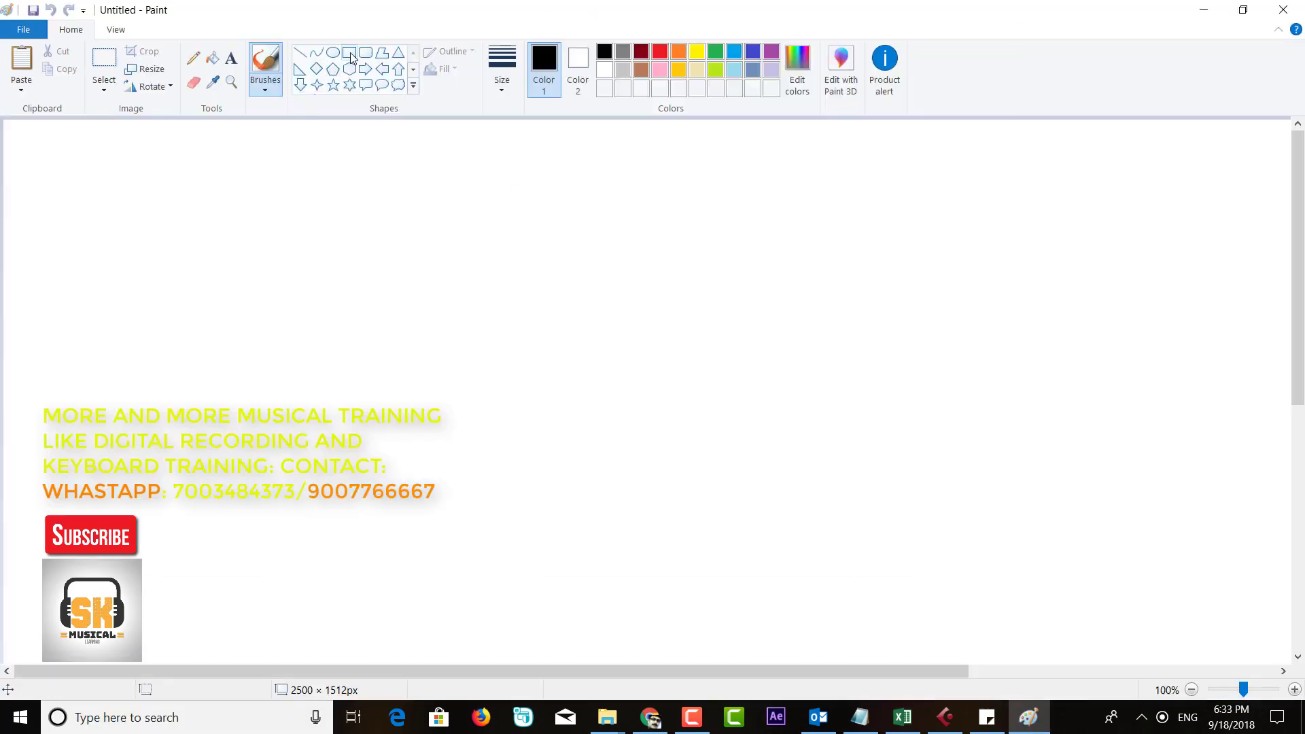
- Draw a rectangle about 965 × 402 px and a square about 184 × 182 px inside its upper-left corner
click(352, 58)
drag(316, 266, 972, 538)
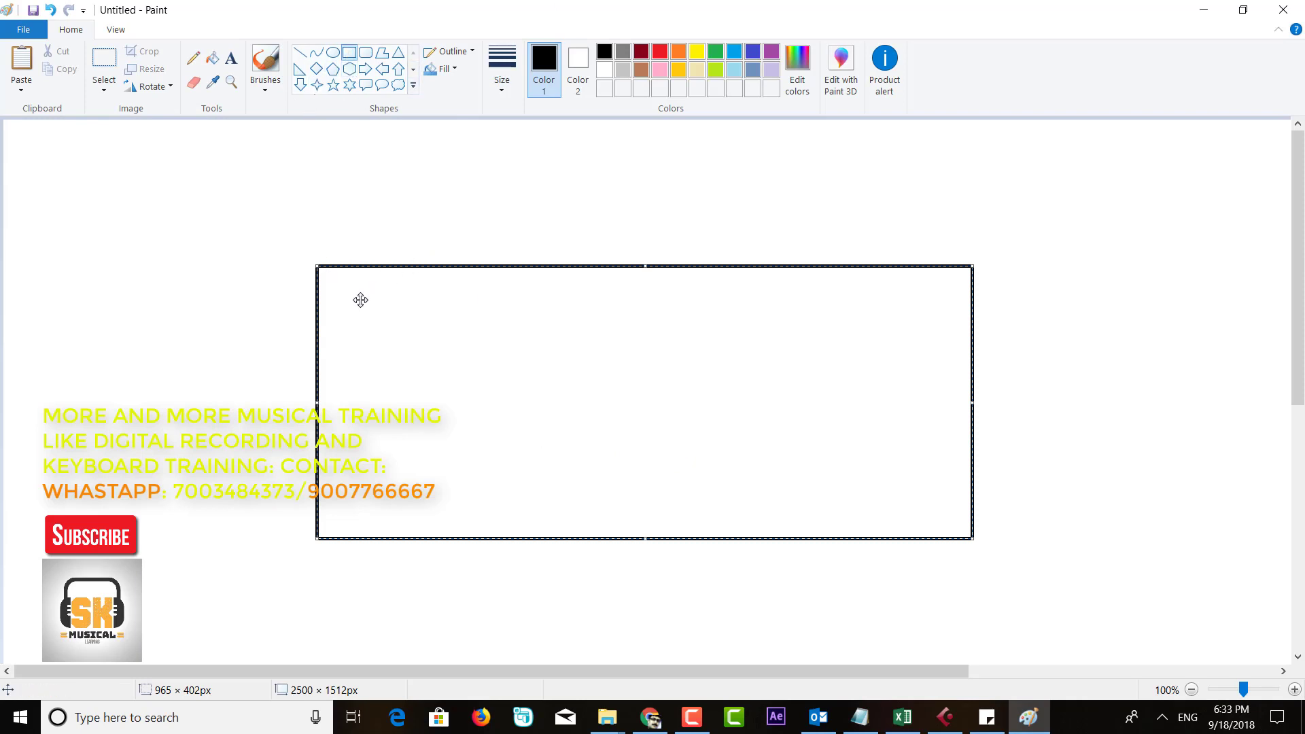
click(304, 152)
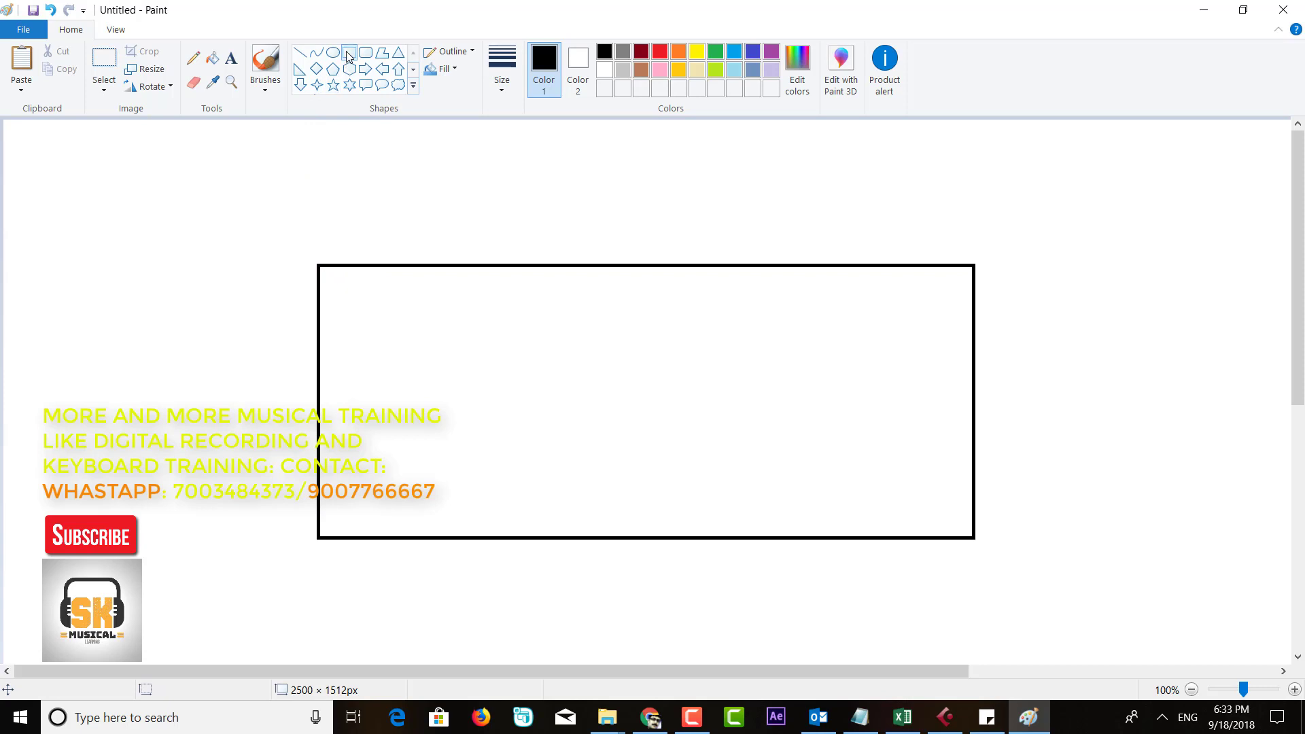
mouse_move(324, 274)
mouse_down()
mouse_move(496, 417)
mouse_move(458, 423)
mouse_move(449, 398)
mouse_up()
drag(402, 354, 399, 349)
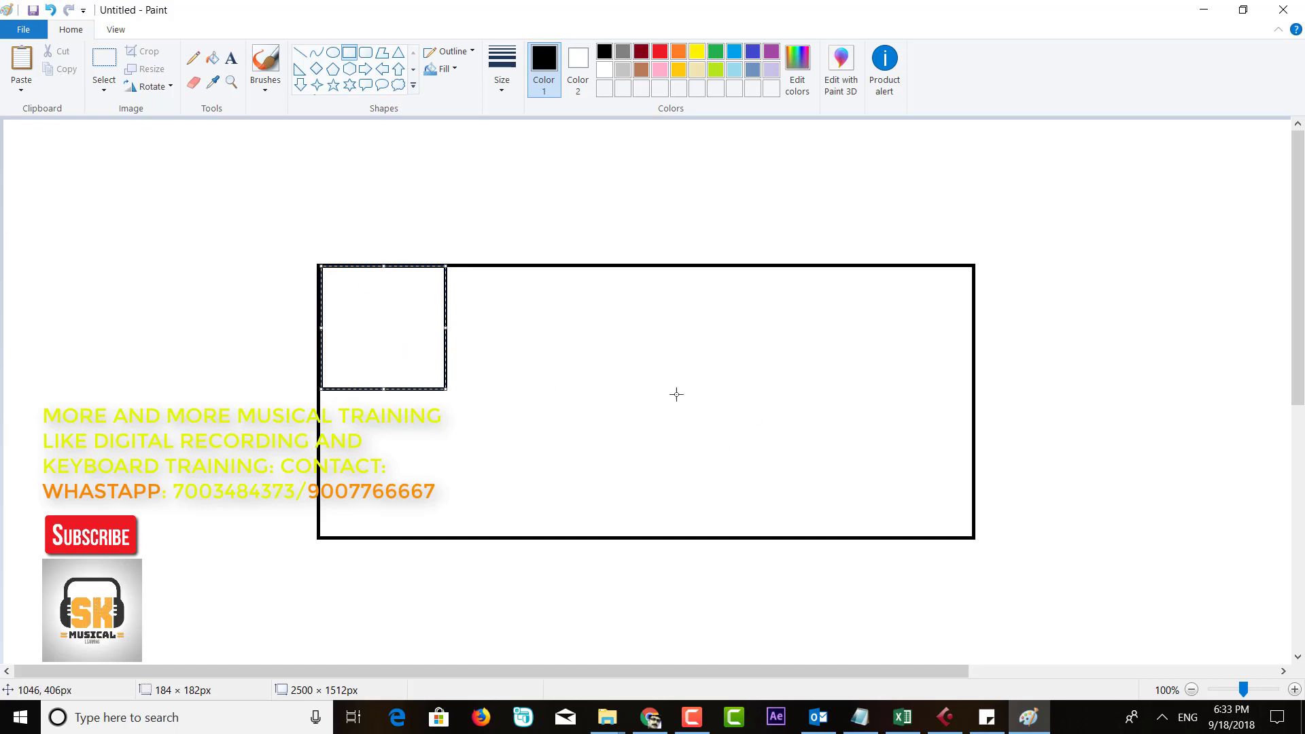
- Sketch a desk-like outline along the large rectangle's lower edge and a long rounded shape above it with the Pencil
click(193, 59)
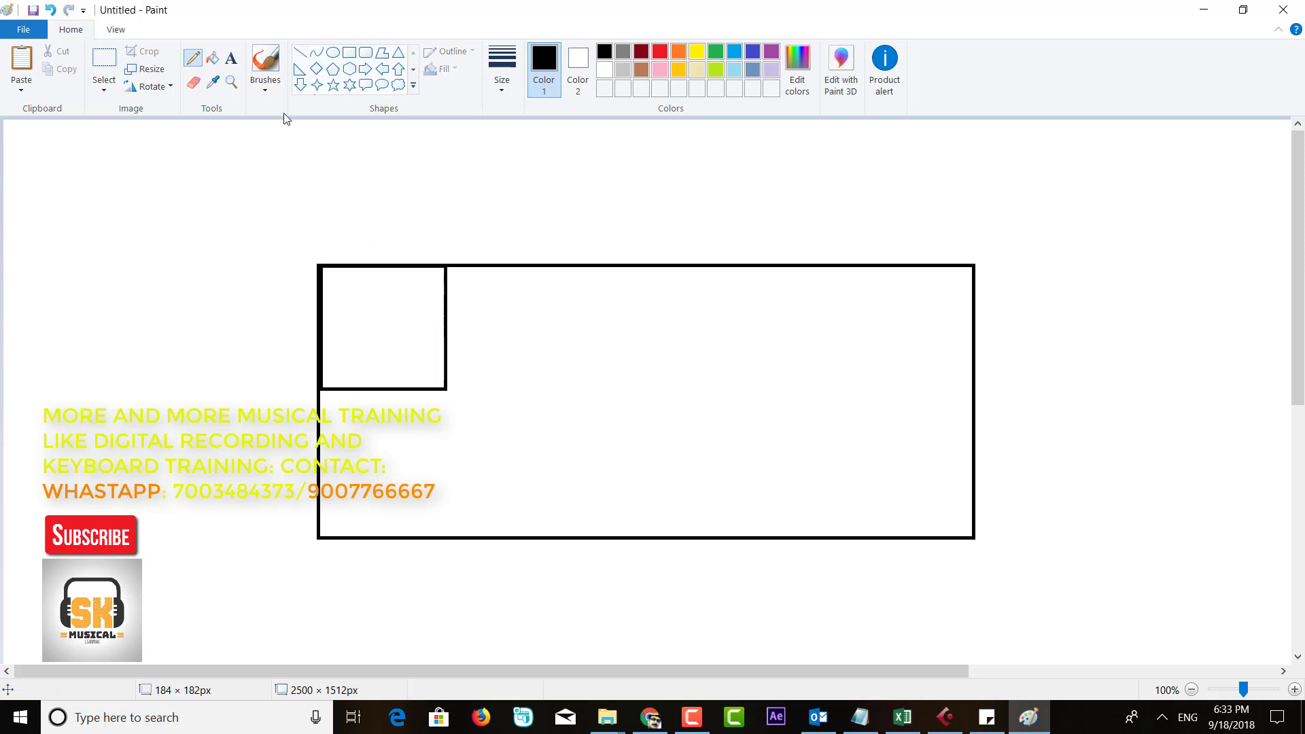
drag(654, 465, 661, 530)
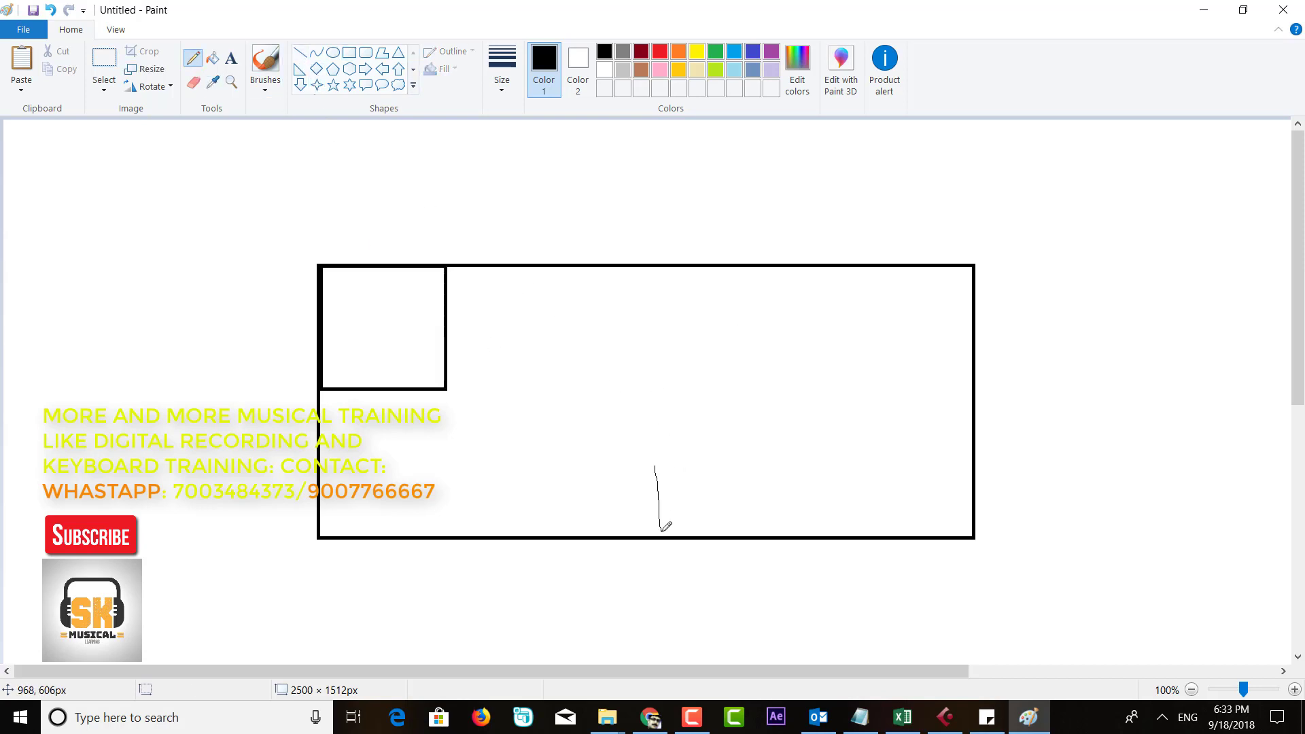
mouse_move(657, 472)
mouse_down()
mouse_move(789, 450)
mouse_move(816, 521)
mouse_up()
mouse_move(638, 347)
mouse_down()
mouse_move(774, 347)
mouse_move(769, 294)
mouse_move(666, 308)
mouse_move(658, 355)
mouse_up()
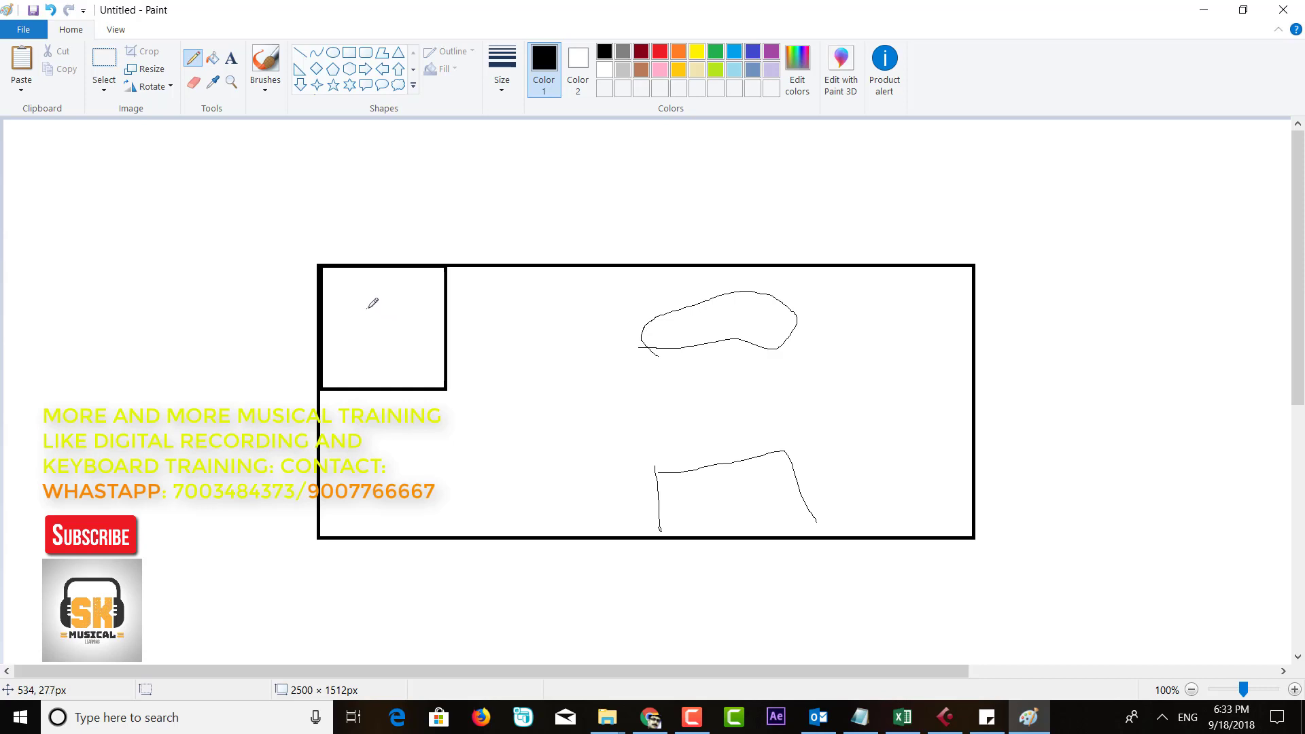
- Add a small circle in the corner square and in the rounded shape, and an arrow pointing from the shape to the square
mouse_move(367, 307)
mouse_down()
mouse_move(391, 337)
mouse_move(367, 314)
mouse_move(375, 307)
mouse_up()
mouse_move(707, 324)
mouse_down()
mouse_move(732, 307)
mouse_move(717, 312)
mouse_up()
mouse_move(610, 320)
mouse_down()
mouse_move(486, 317)
mouse_move(427, 325)
mouse_move(430, 338)
mouse_up()
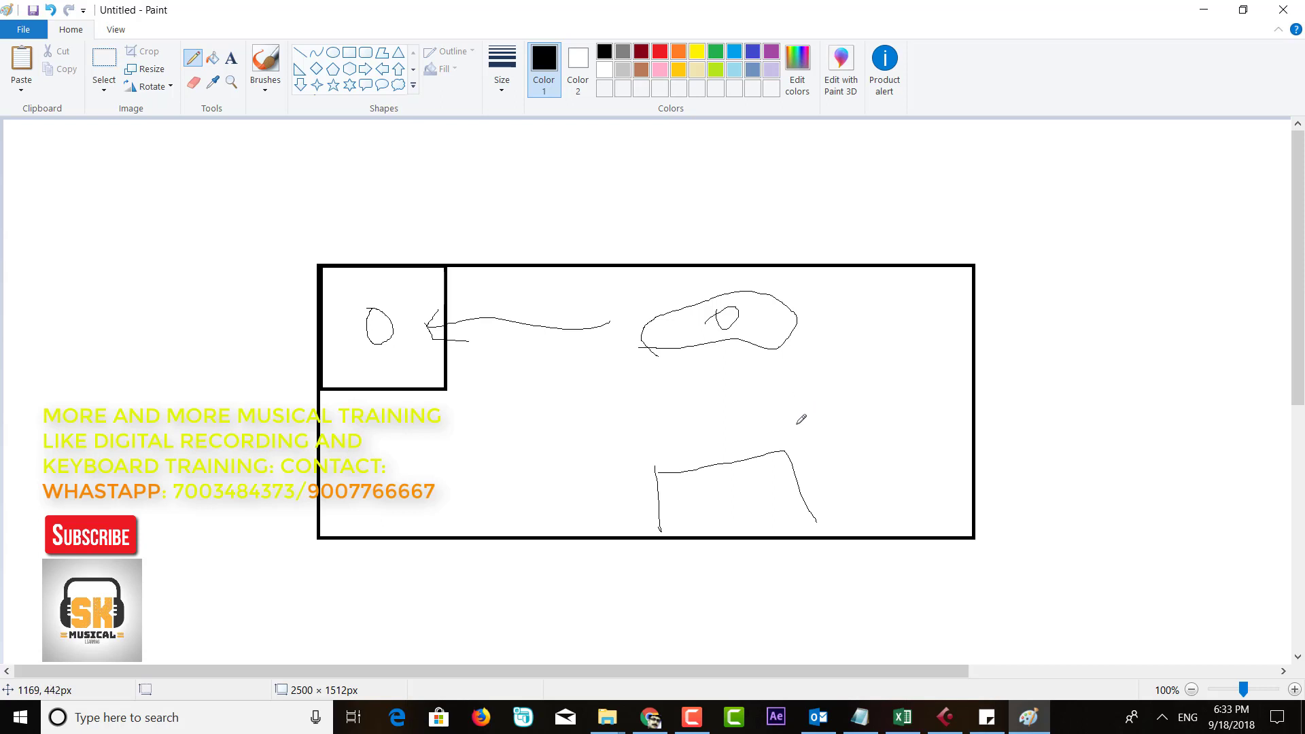
- Sketch two boxes flanking the desk outline with curved lines to the rounded shape, and ring the circle in the corner square
mouse_move(827, 398)
mouse_down()
mouse_move(844, 453)
mouse_move(891, 426)
mouse_move(826, 453)
mouse_up()
mouse_move(564, 421)
mouse_down()
mouse_move(629, 484)
mouse_move(577, 491)
mouse_up()
mouse_move(608, 450)
mouse_down()
mouse_move(611, 394)
mouse_move(712, 342)
mouse_up()
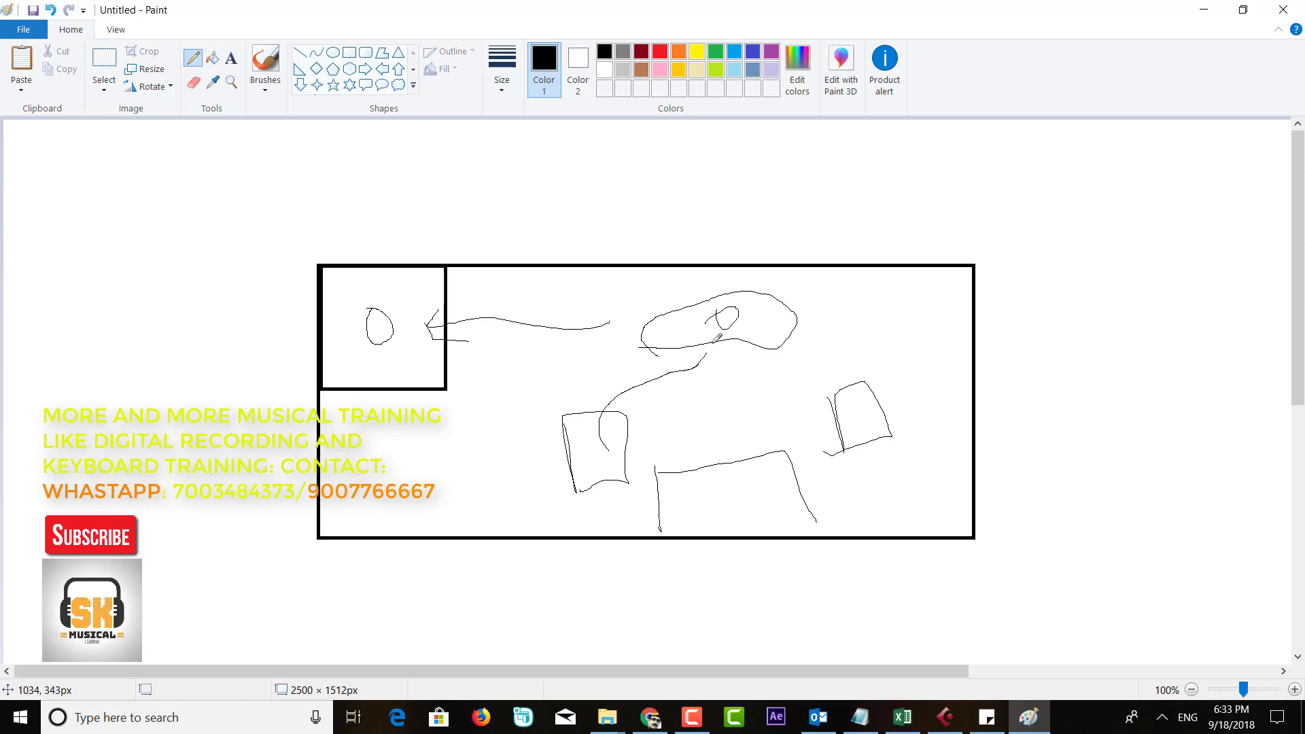
mouse_move(849, 410)
mouse_down()
mouse_move(818, 367)
mouse_move(743, 326)
mouse_up()
mouse_move(380, 279)
mouse_down()
mouse_move(350, 328)
mouse_move(416, 344)
mouse_move(368, 278)
mouse_up()
- Switch to Chrome and view the Diamond Acoustic Wedge foam panels page on Amazon
click(650, 719)
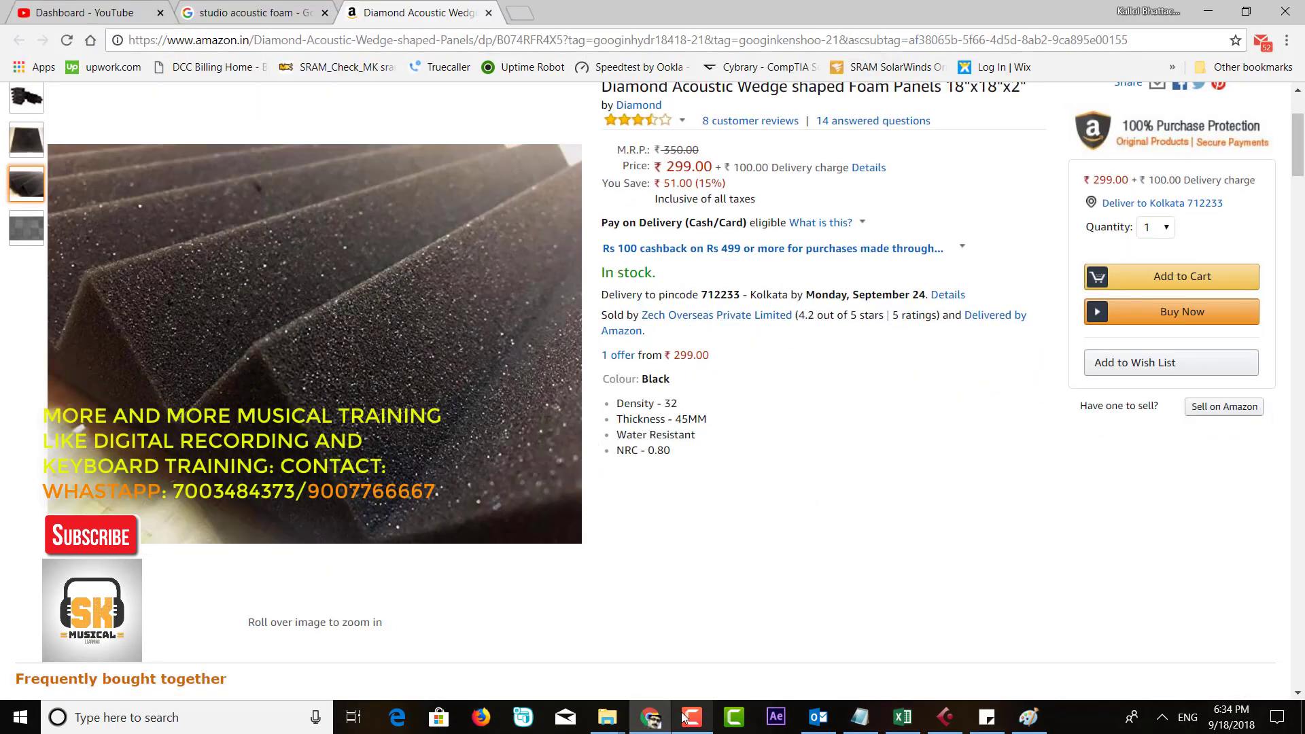
scroll(326, 389, up, 3)
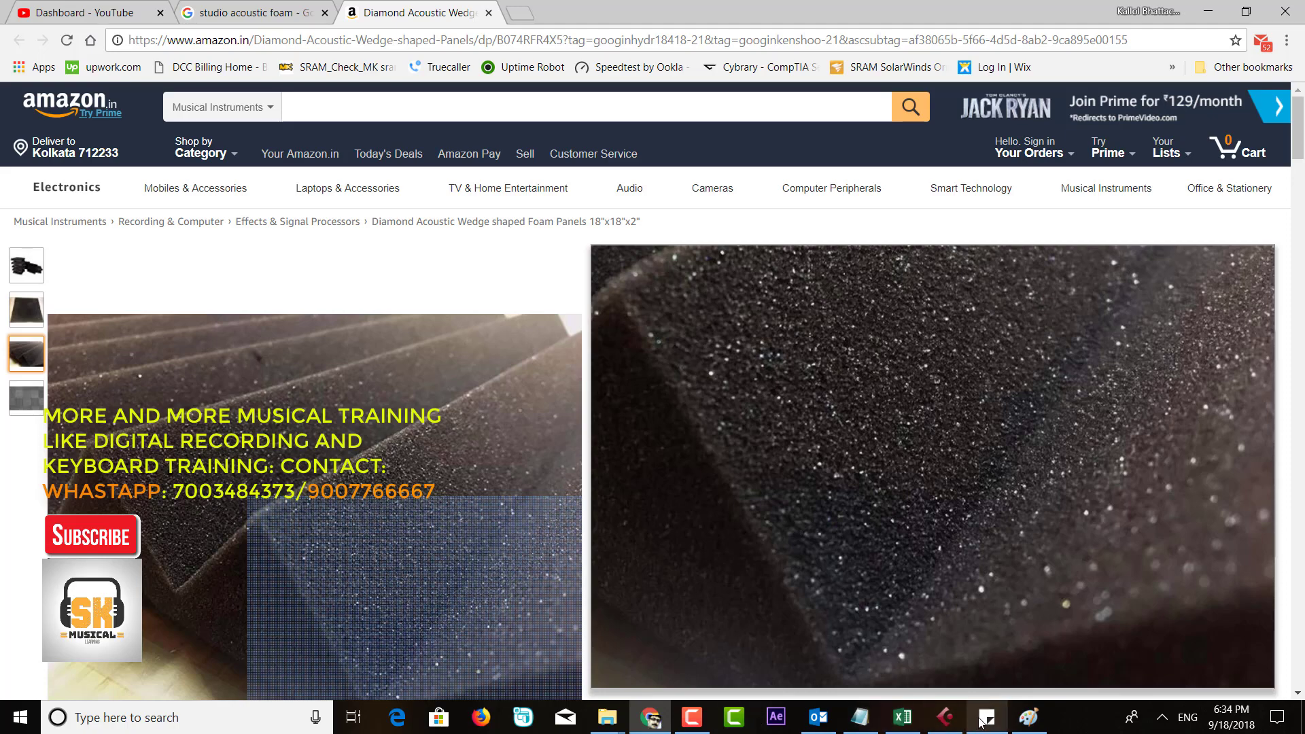
- Return to Paint and sketch a vertical zigzag wedge profile with a circled tip and an arrow outside the large rectangle
click(1028, 717)
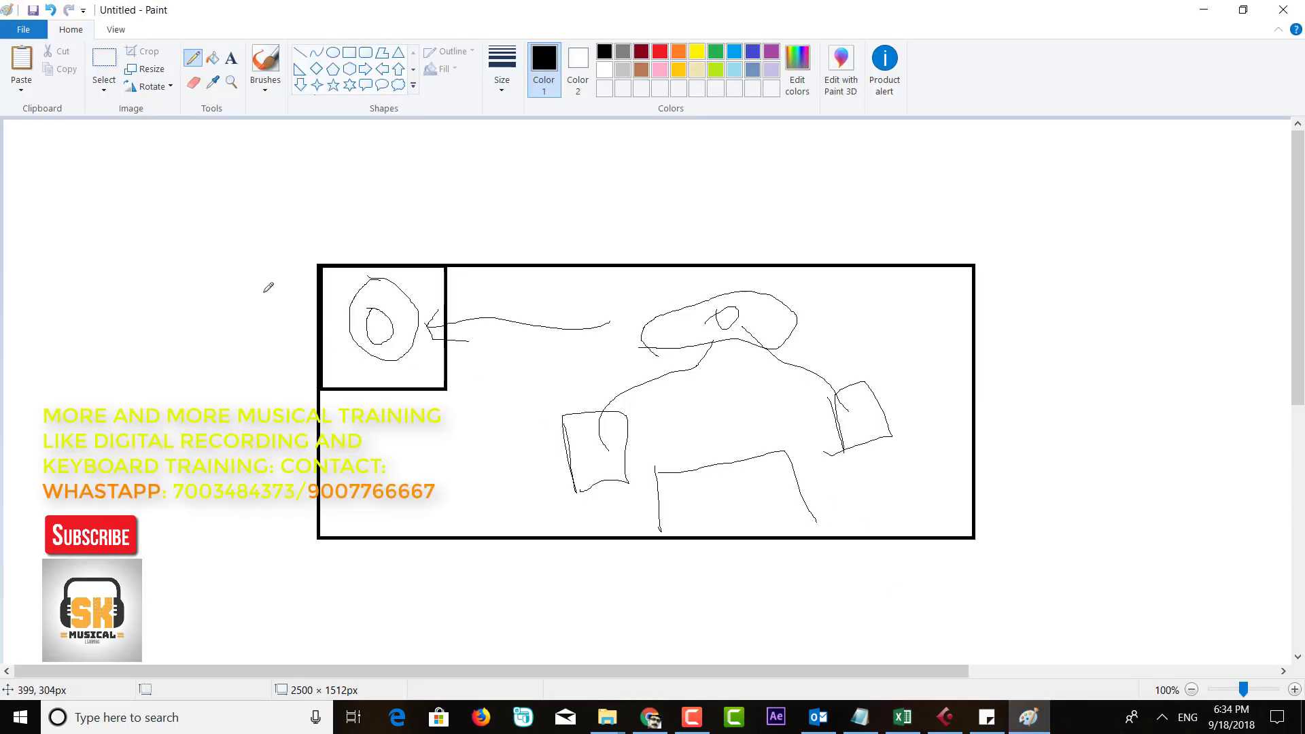
mouse_move(139, 229)
mouse_down()
mouse_move(102, 286)
mouse_move(165, 328)
mouse_move(134, 386)
mouse_move(170, 511)
mouse_move(148, 533)
mouse_up()
mouse_move(262, 198)
mouse_down()
mouse_move(114, 286)
mouse_move(215, 198)
mouse_move(212, 210)
mouse_up()
mouse_move(116, 265)
mouse_down()
mouse_move(102, 284)
mouse_move(139, 282)
mouse_move(126, 261)
mouse_move(101, 275)
mouse_move(129, 253)
mouse_up()
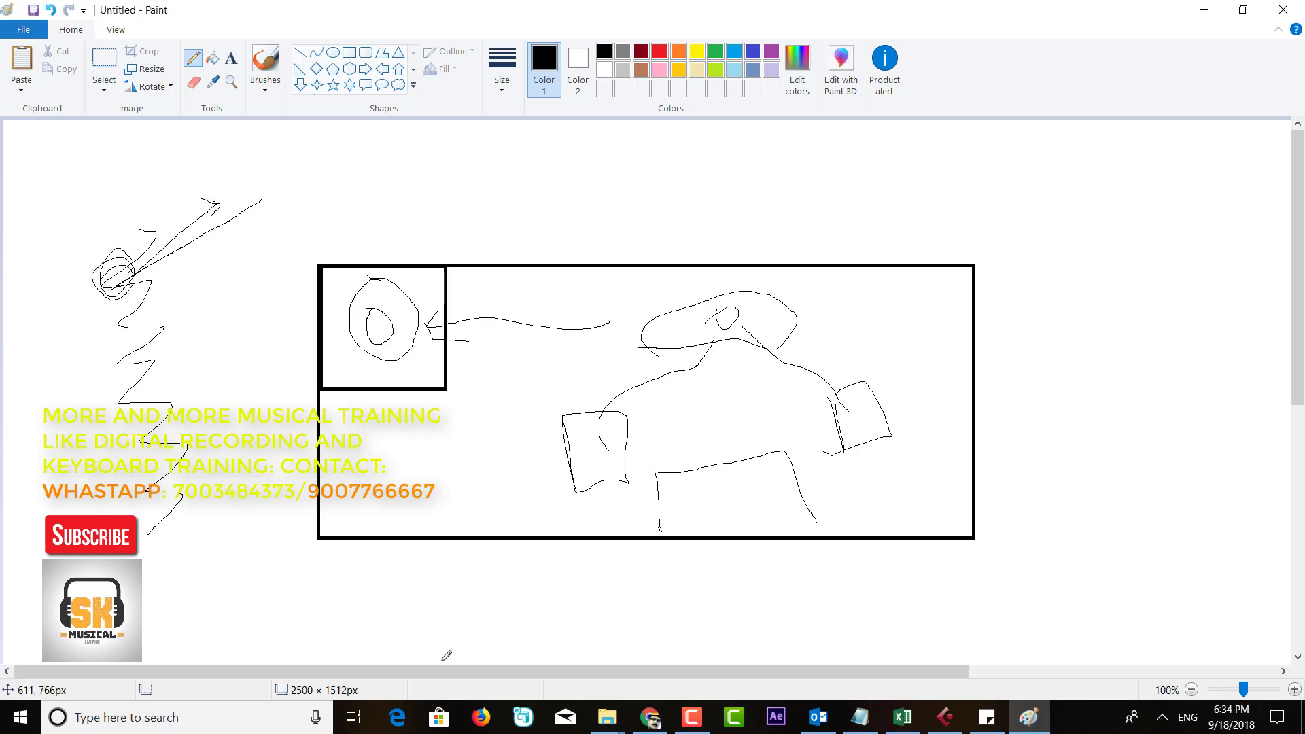
- Go back to the Amazon foam panels page in Chrome and examine the product photos of the stacked and laid-out panels
click(657, 723)
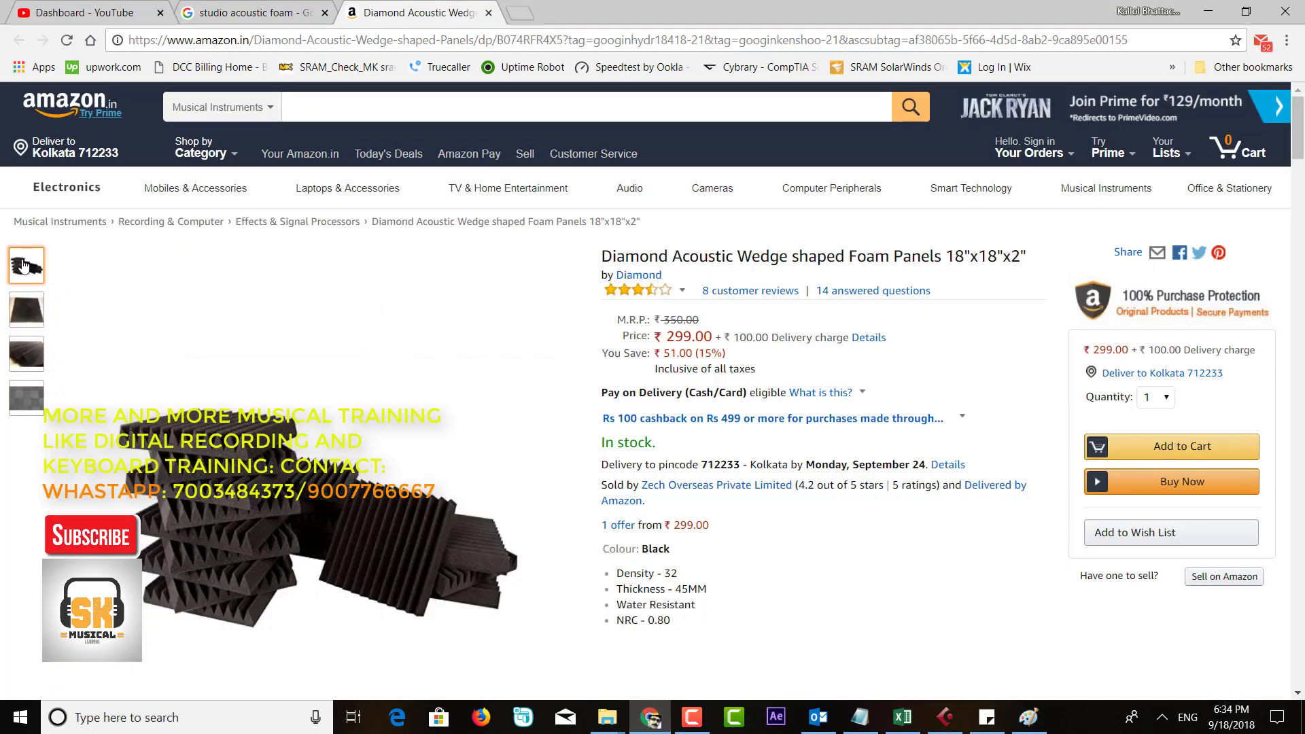
mouse_move(26, 309)
mouse_move(349, 372)
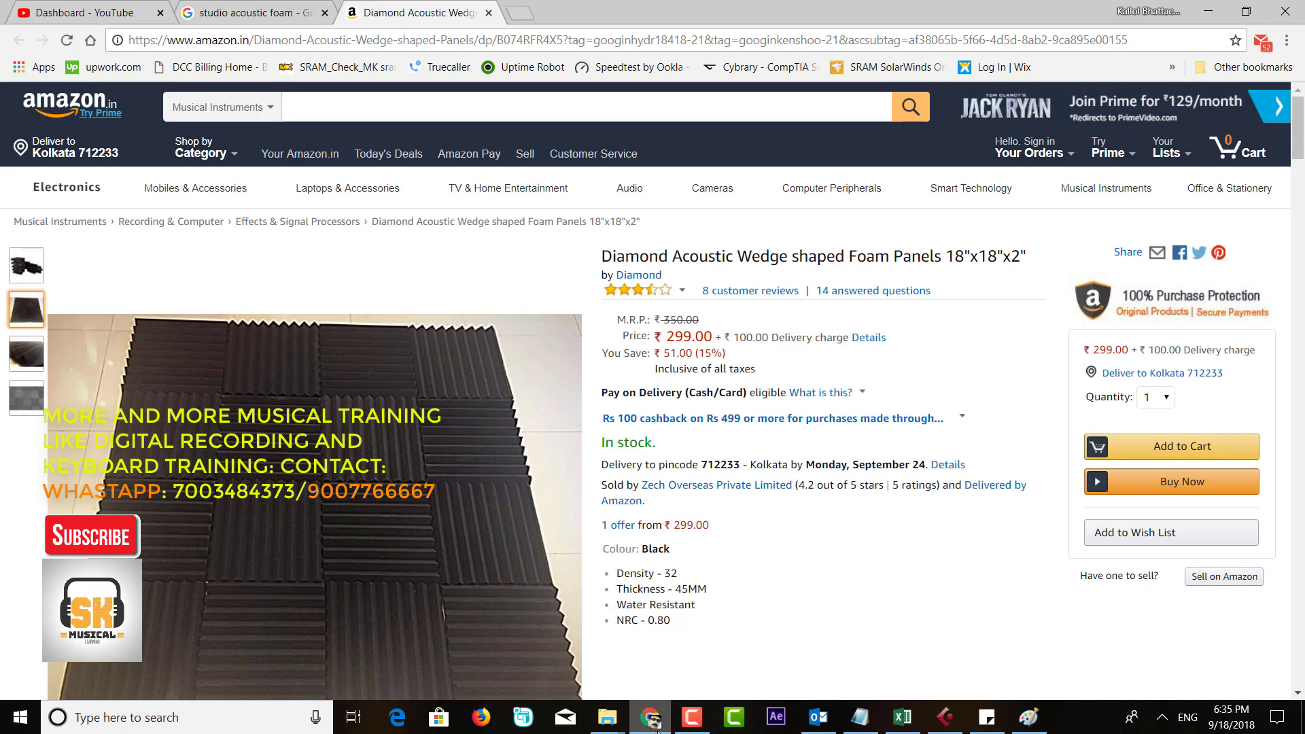
- Return to the sticky note over Cubase and highlight the "Noise Cencellation" line under Part 2
click(955, 725)
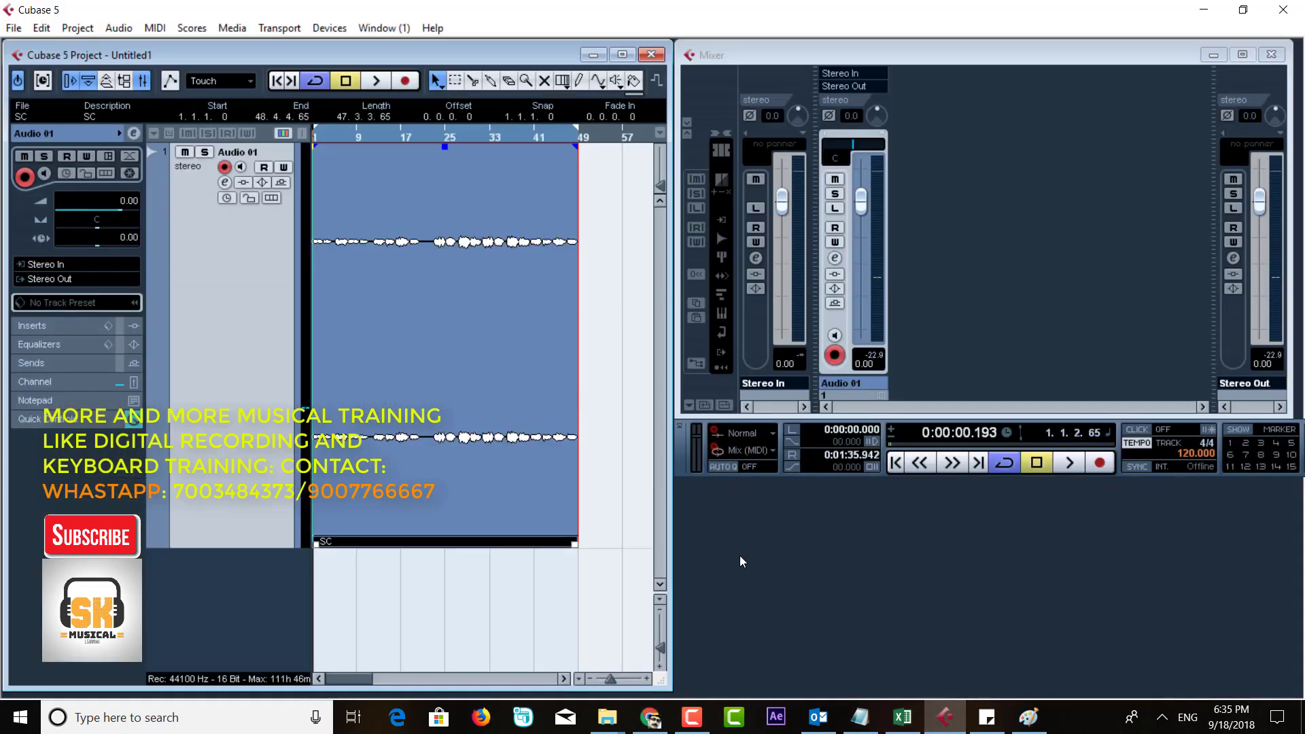
click(989, 724)
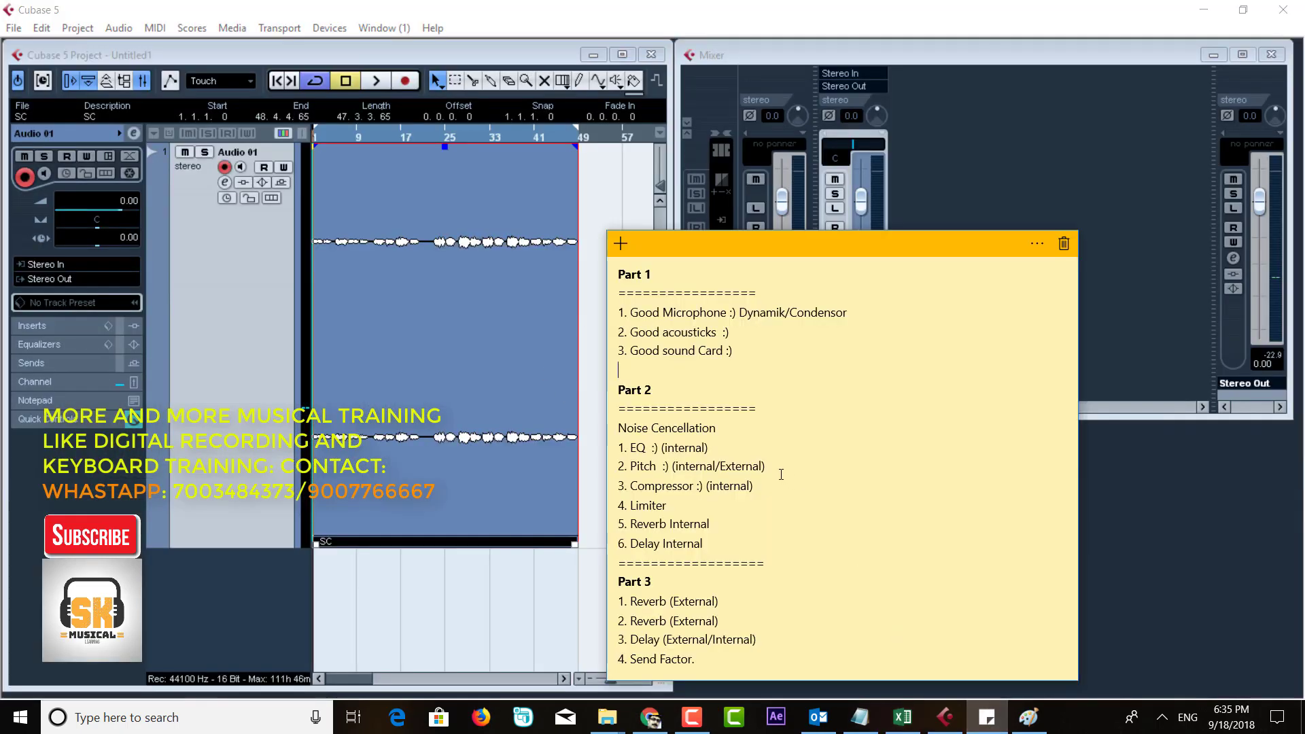
triple_click(616, 427)
click(675, 443)
drag(619, 432, 736, 435)
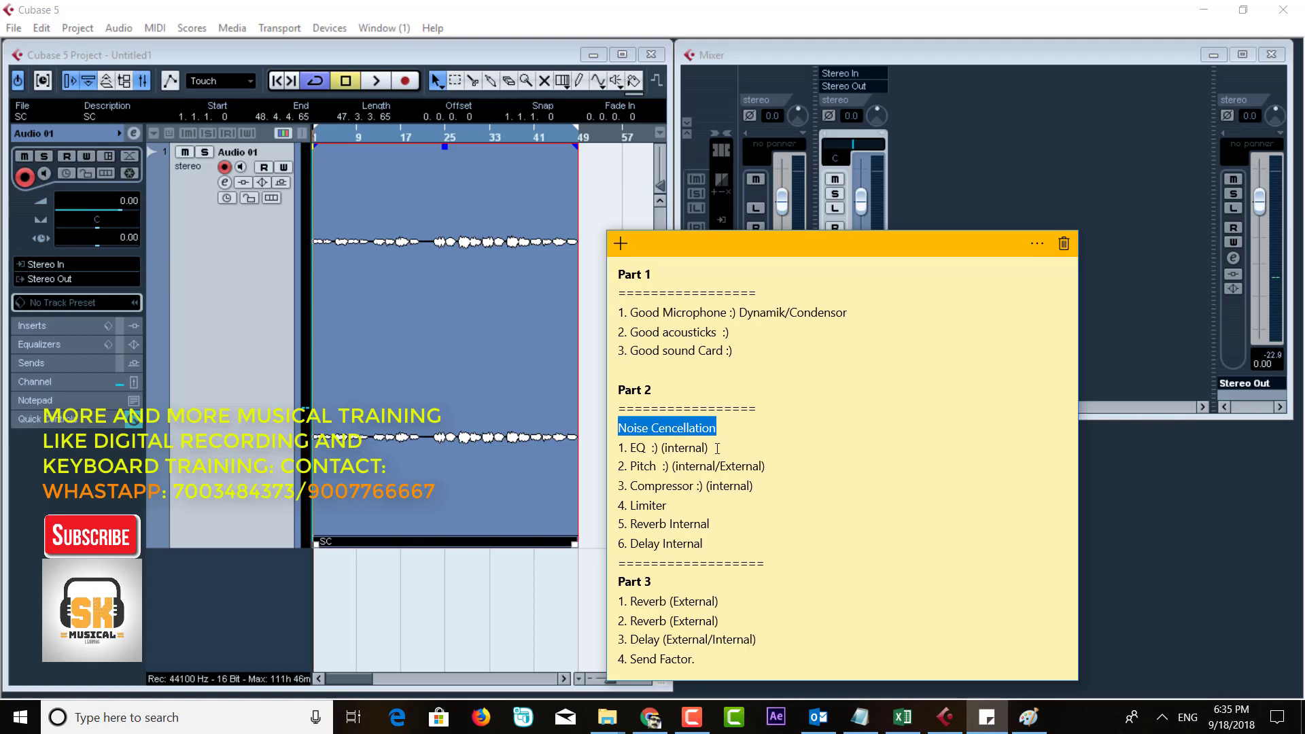
- Move the Cubase project cursor to the start of the recording and enlarge the waveform display
click(411, 276)
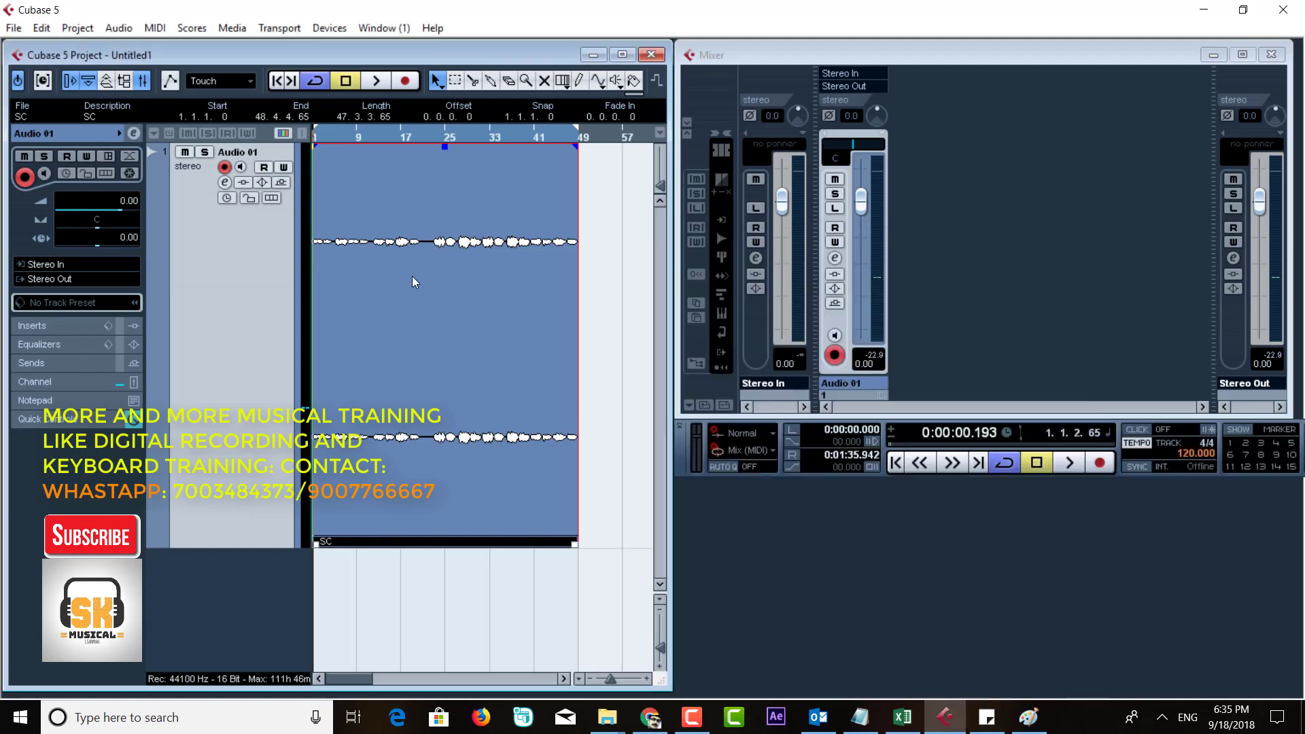
drag(375, 141, 353, 222)
drag(340, 140, 307, 133)
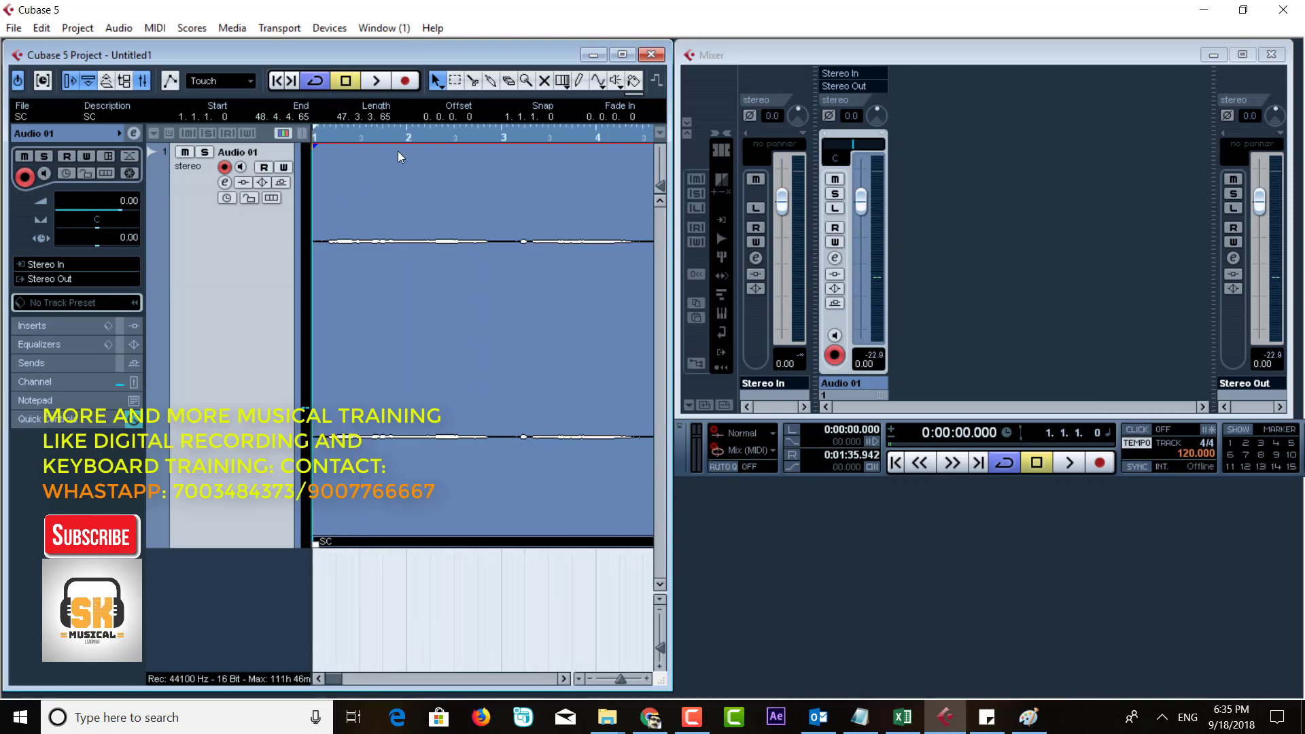
drag(660, 190, 663, 179)
drag(664, 177, 659, 182)
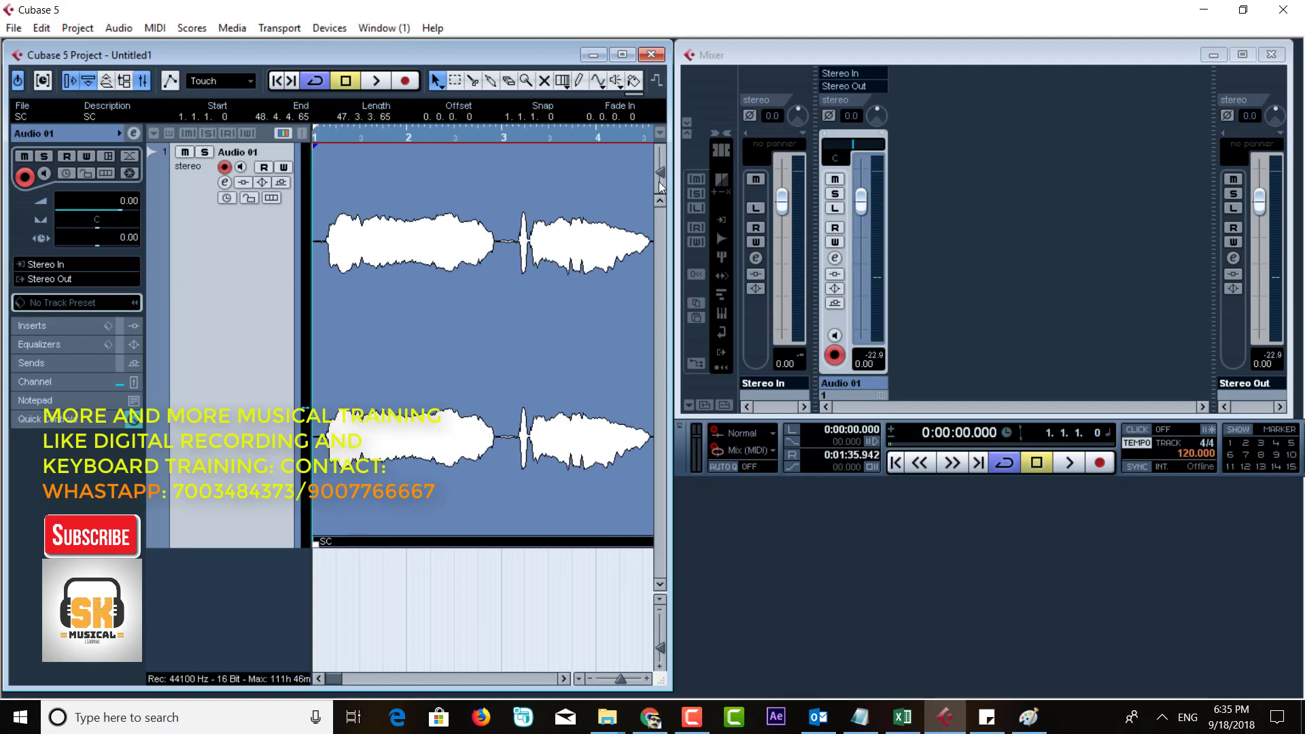
- Mark the quiet gap around bar 3 and the narrow gap after the short burst with the Range Selection tool
drag(528, 136, 544, 193)
click(455, 81)
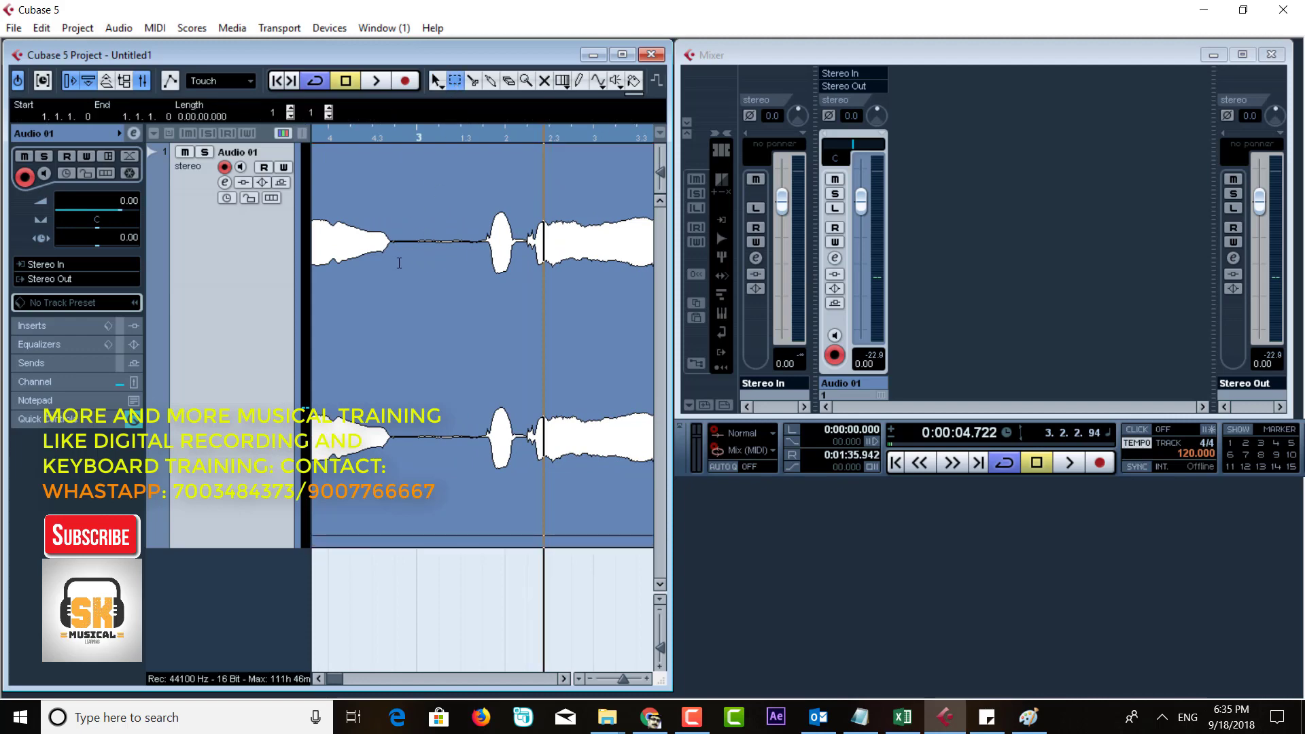
drag(382, 253, 472, 248)
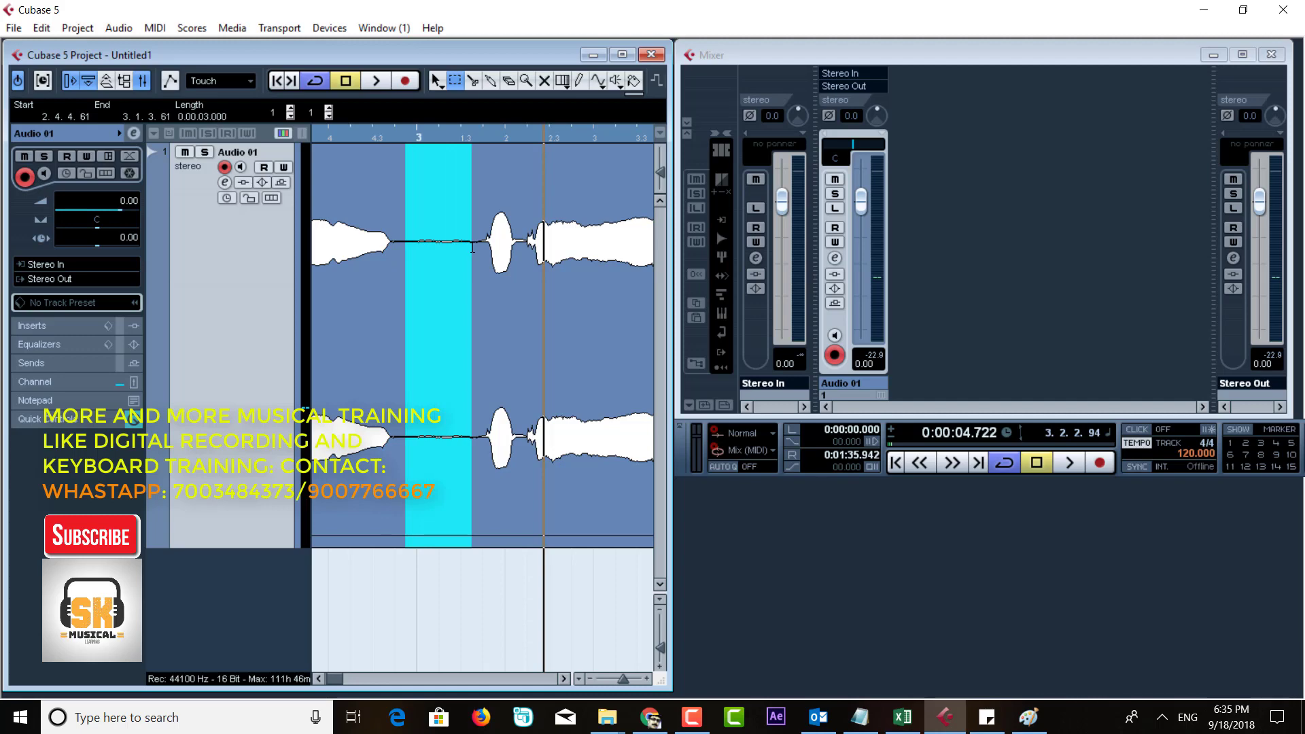
click(501, 291)
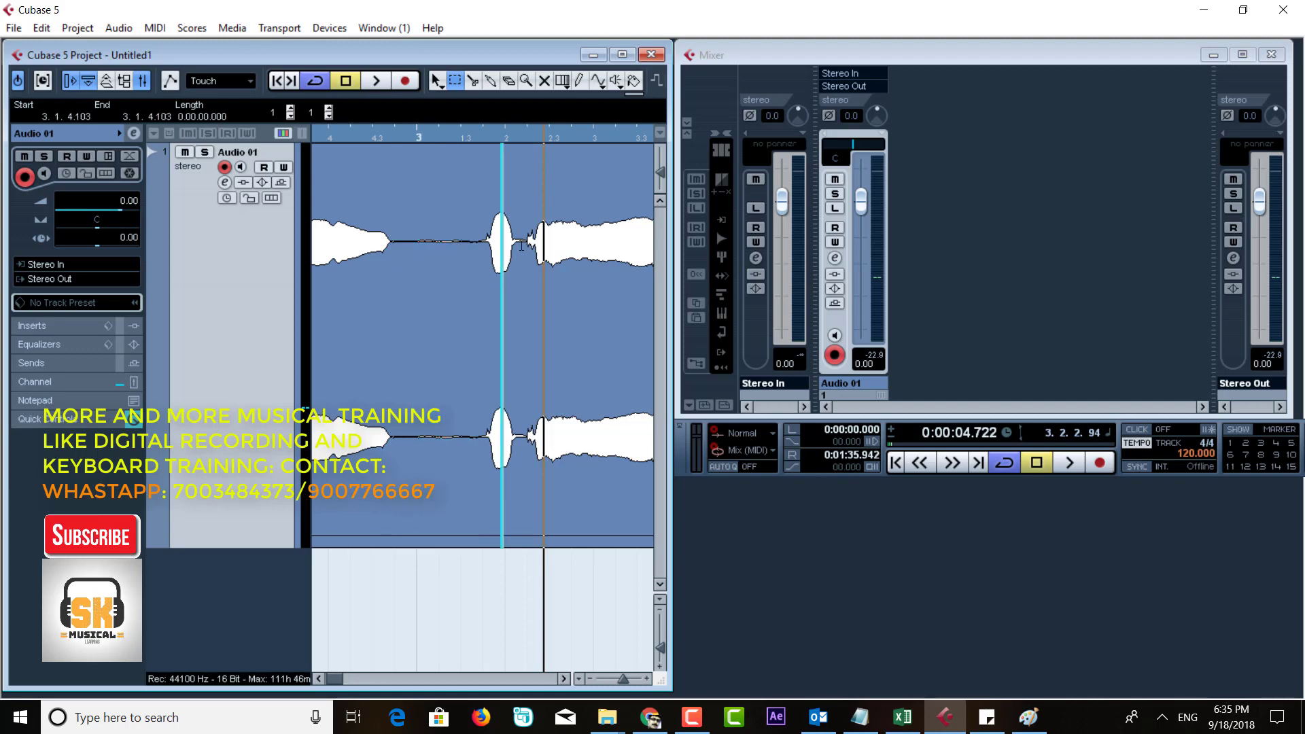
drag(518, 244, 529, 243)
- Silence the quiet gap around bar 5 of Audio 01, from 4.3.2.105 to 5.2.2.65, and clear the range selection
key(g)
key(g)
key(g)
key(g)
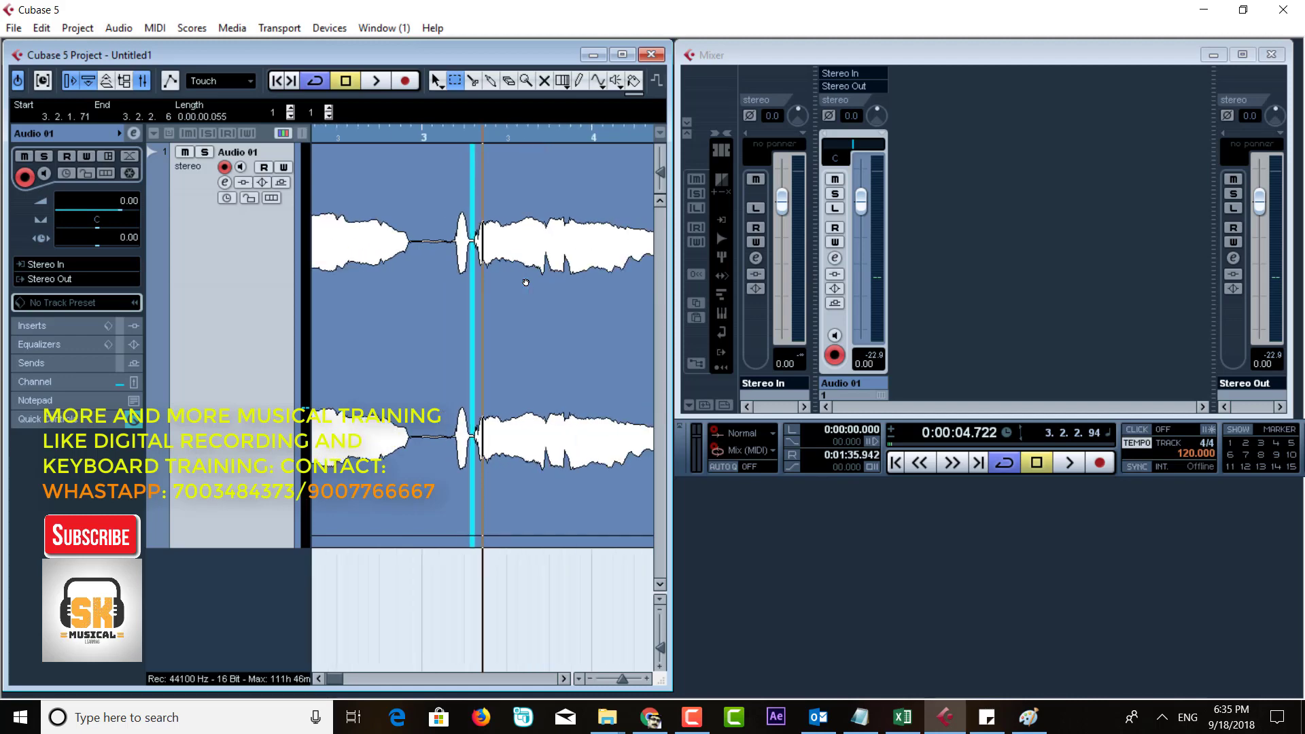
key(g)
key(g)
key(g)
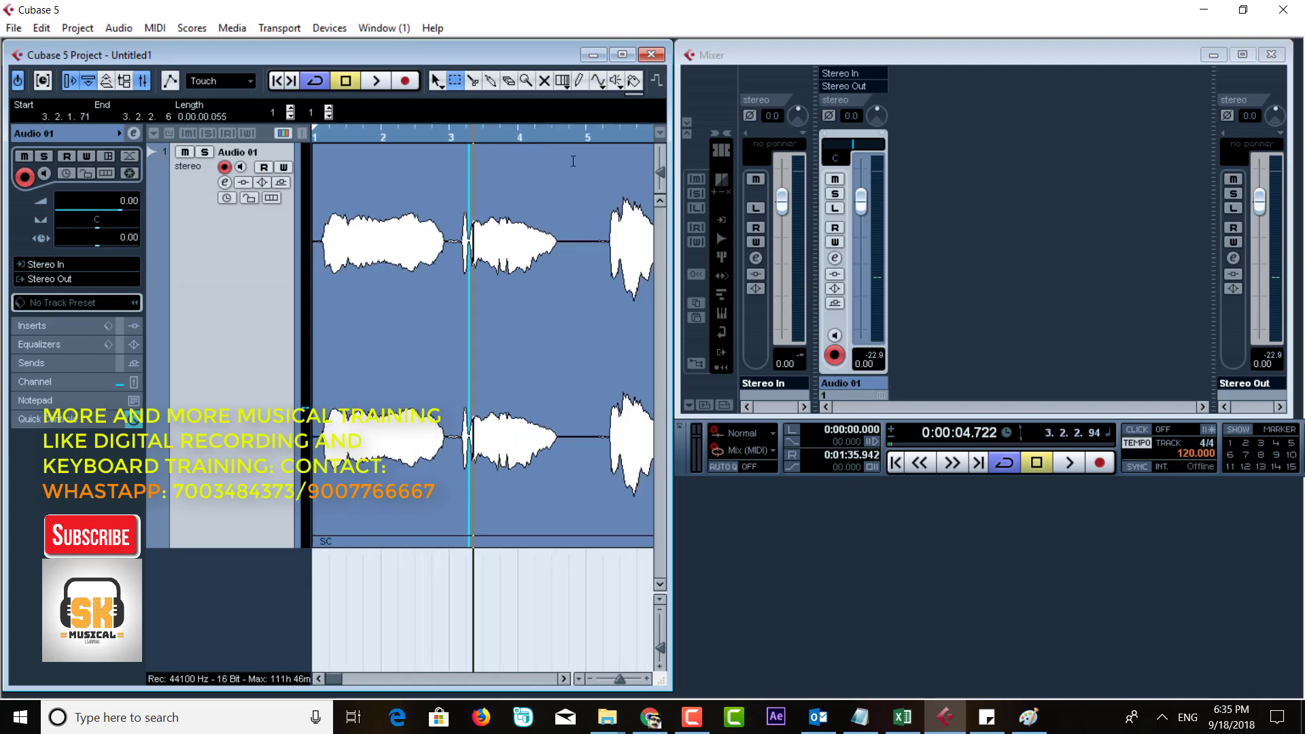
click(614, 134)
key(h)
key(h)
key(h)
key(h)
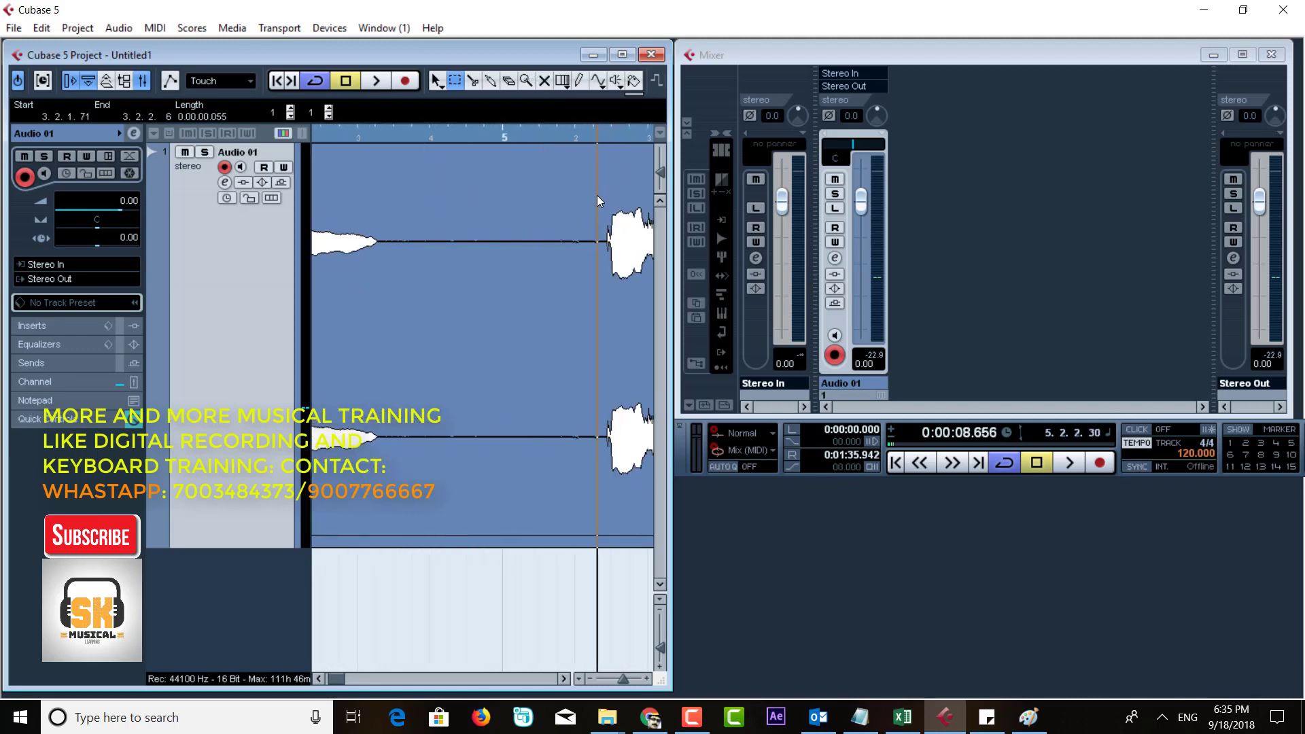
key(g)
key(g)
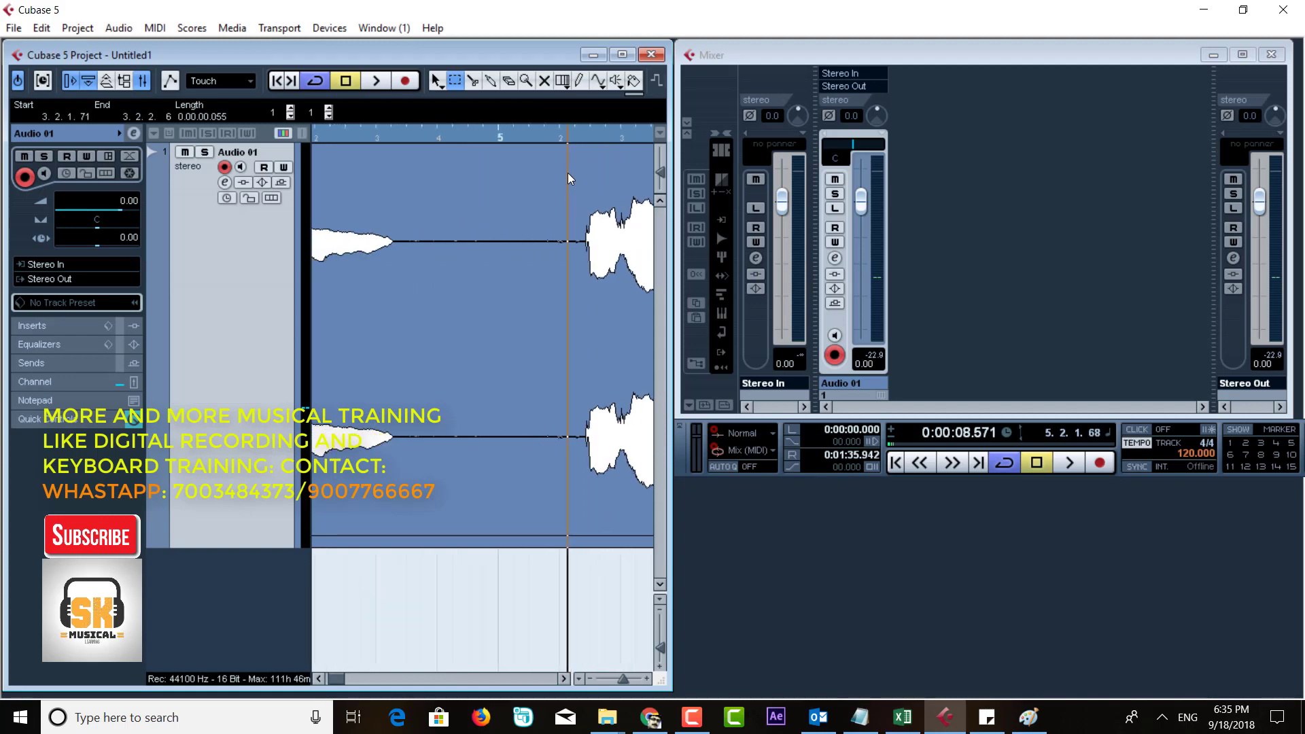
key(g)
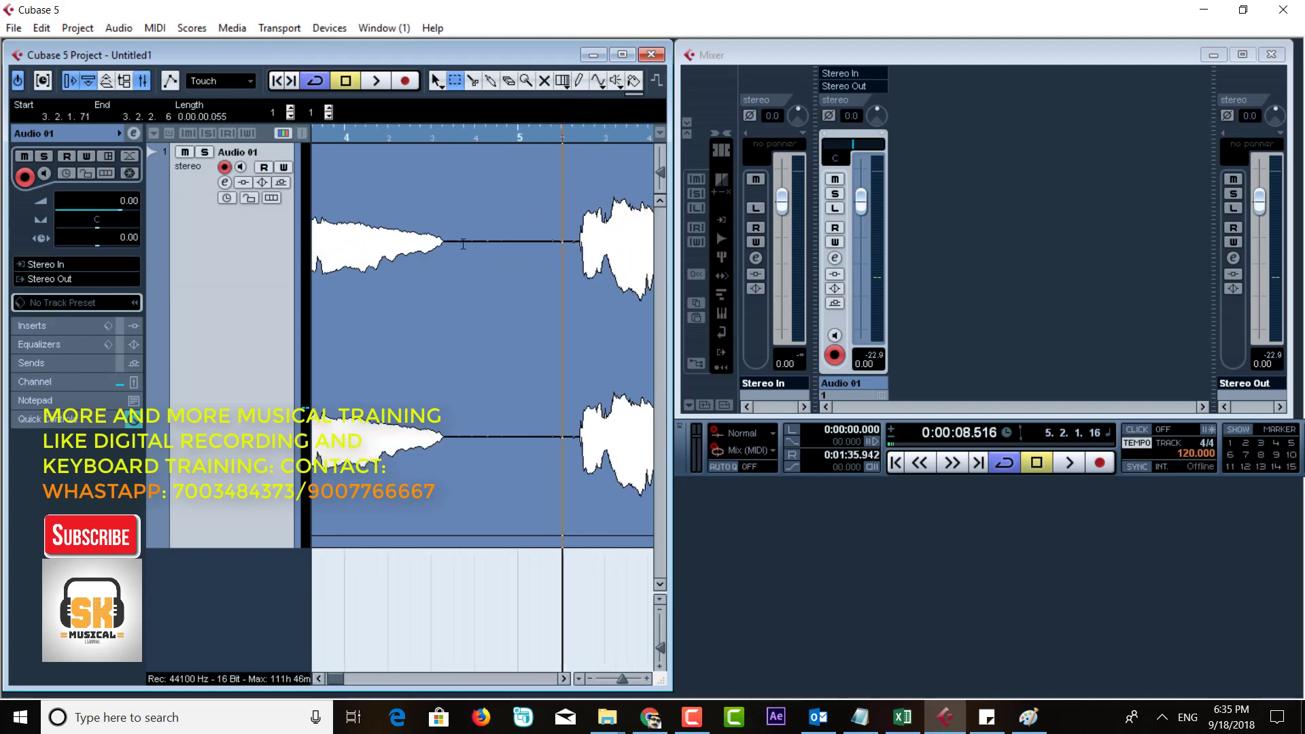
drag(452, 244, 577, 274)
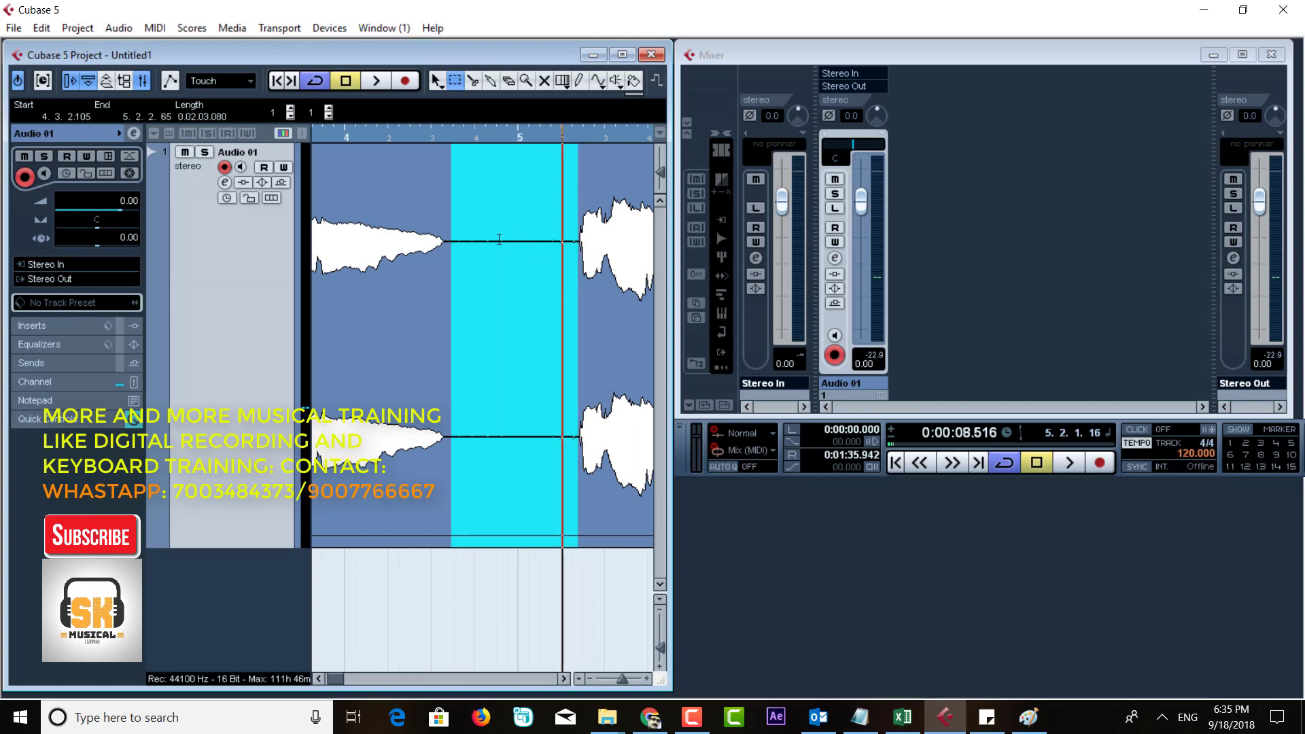
right_click(498, 181)
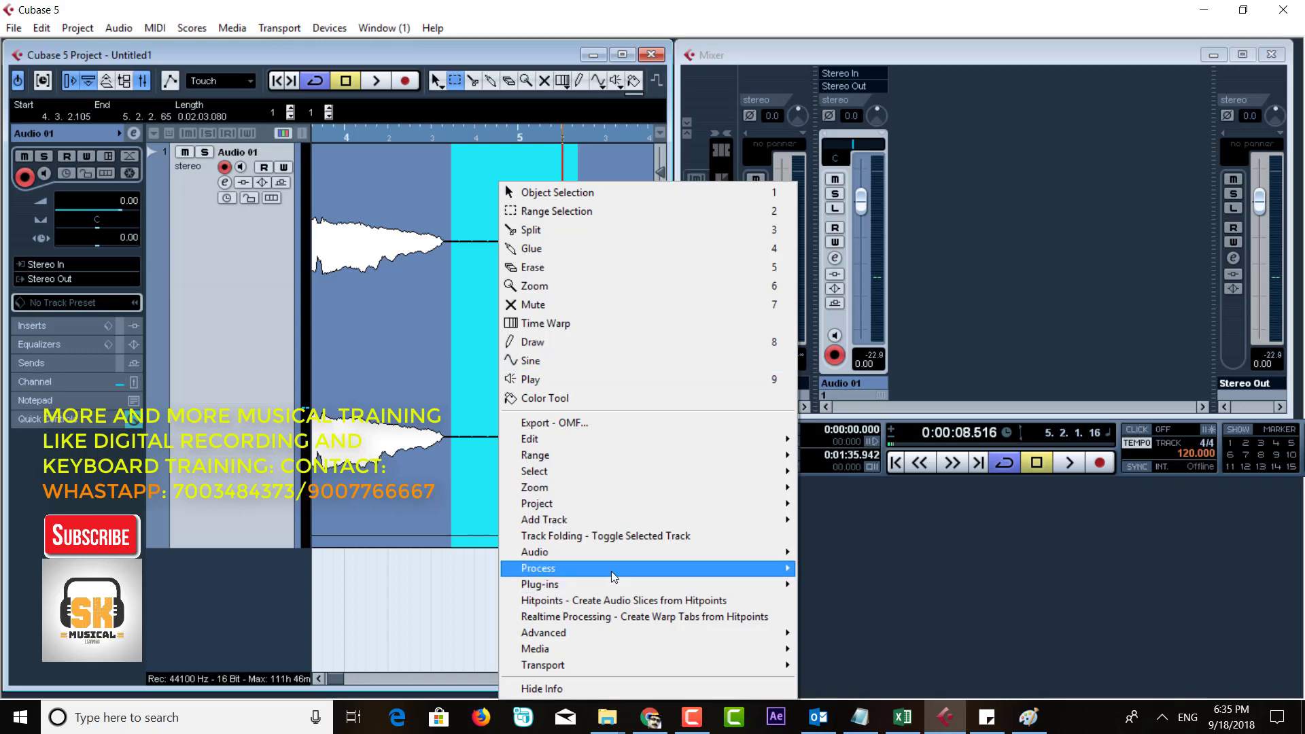
mouse_move(624, 572)
click(830, 532)
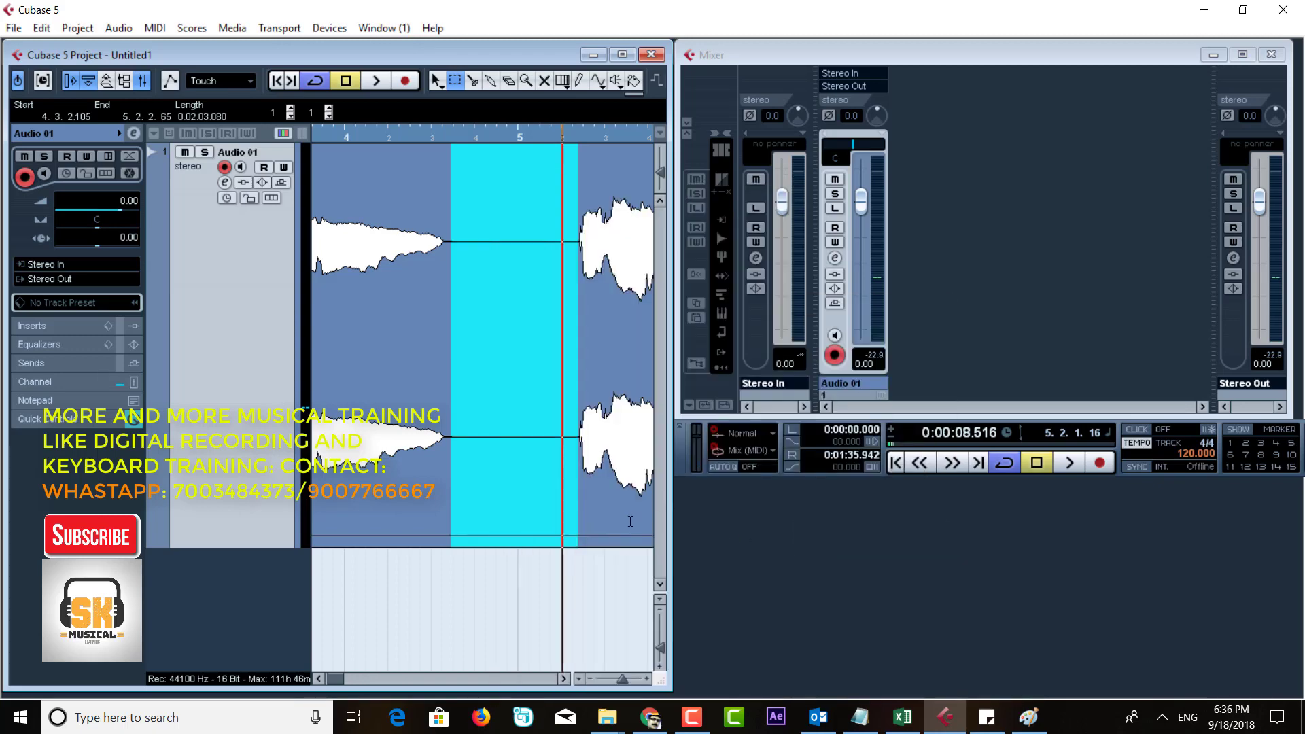
click(519, 379)
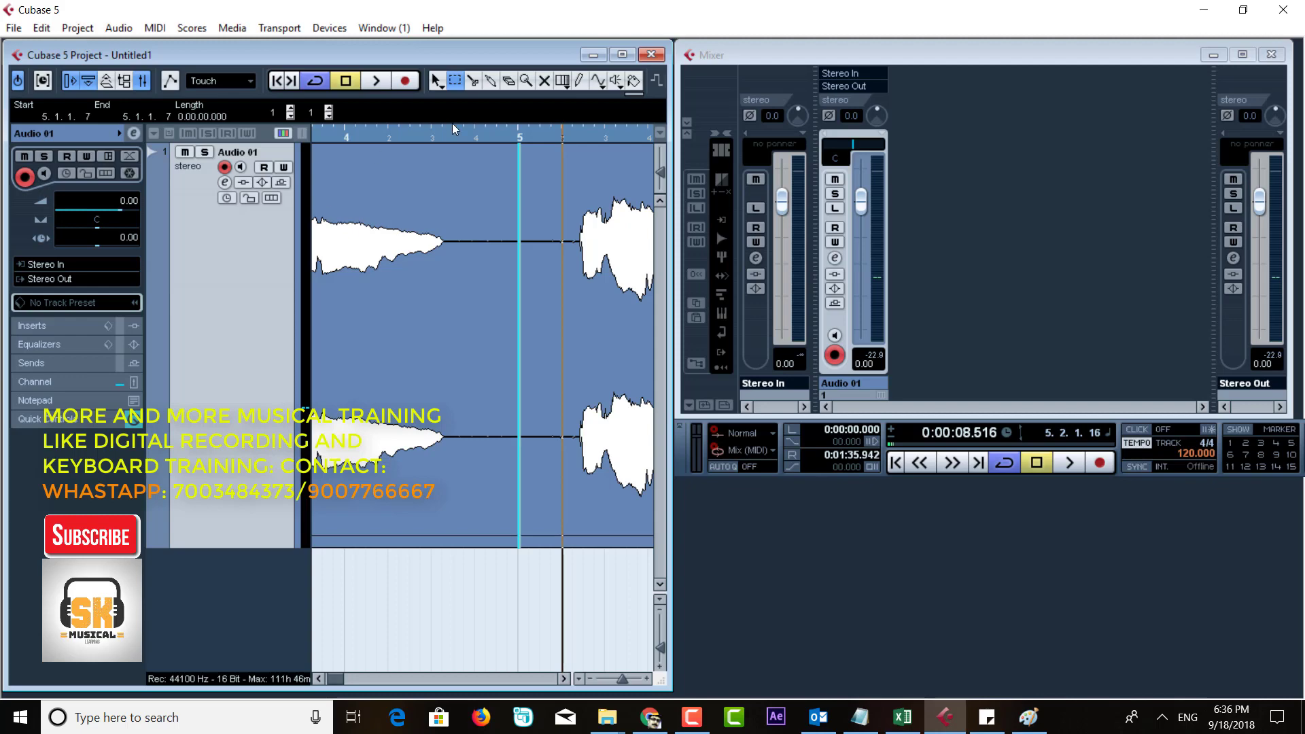
- Switch to the Object Selection tool and return the project cursor to the start of the recording
click(496, 139)
click(437, 82)
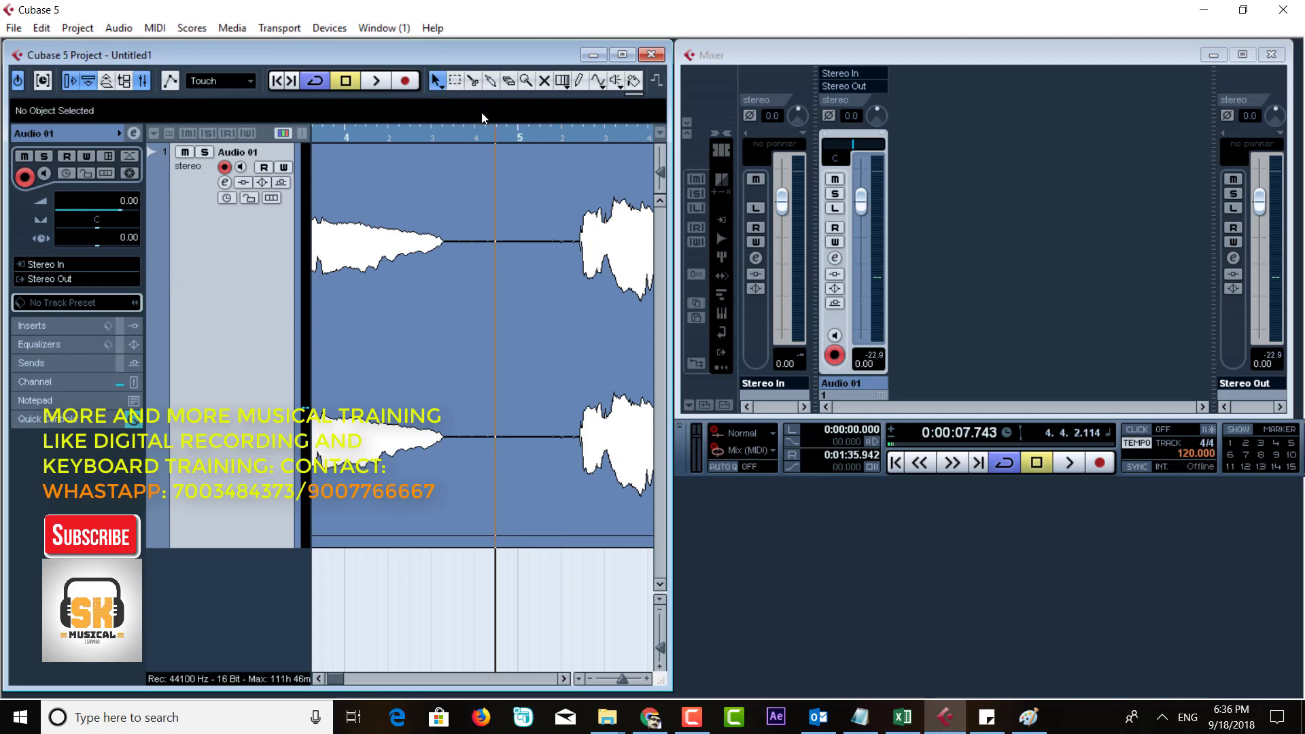
drag(493, 136, 264, 96)
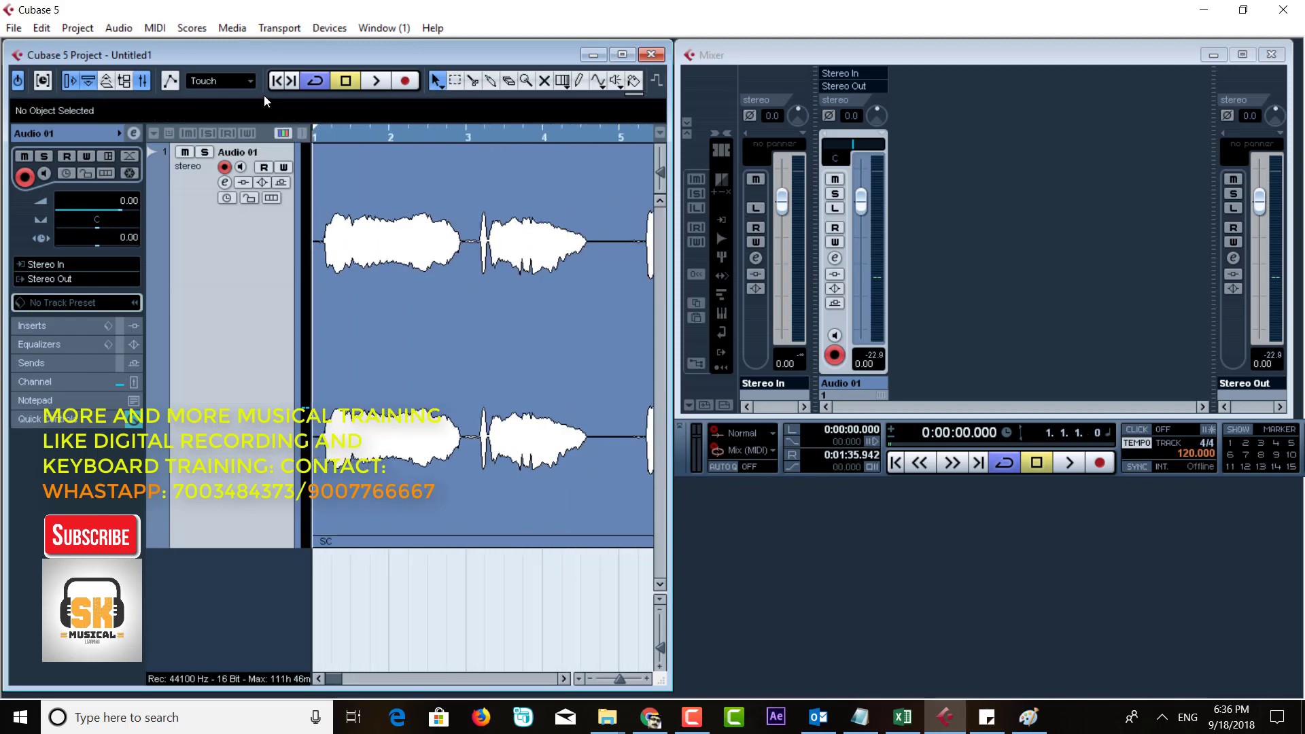
click(333, 135)
drag(326, 139, 292, 110)
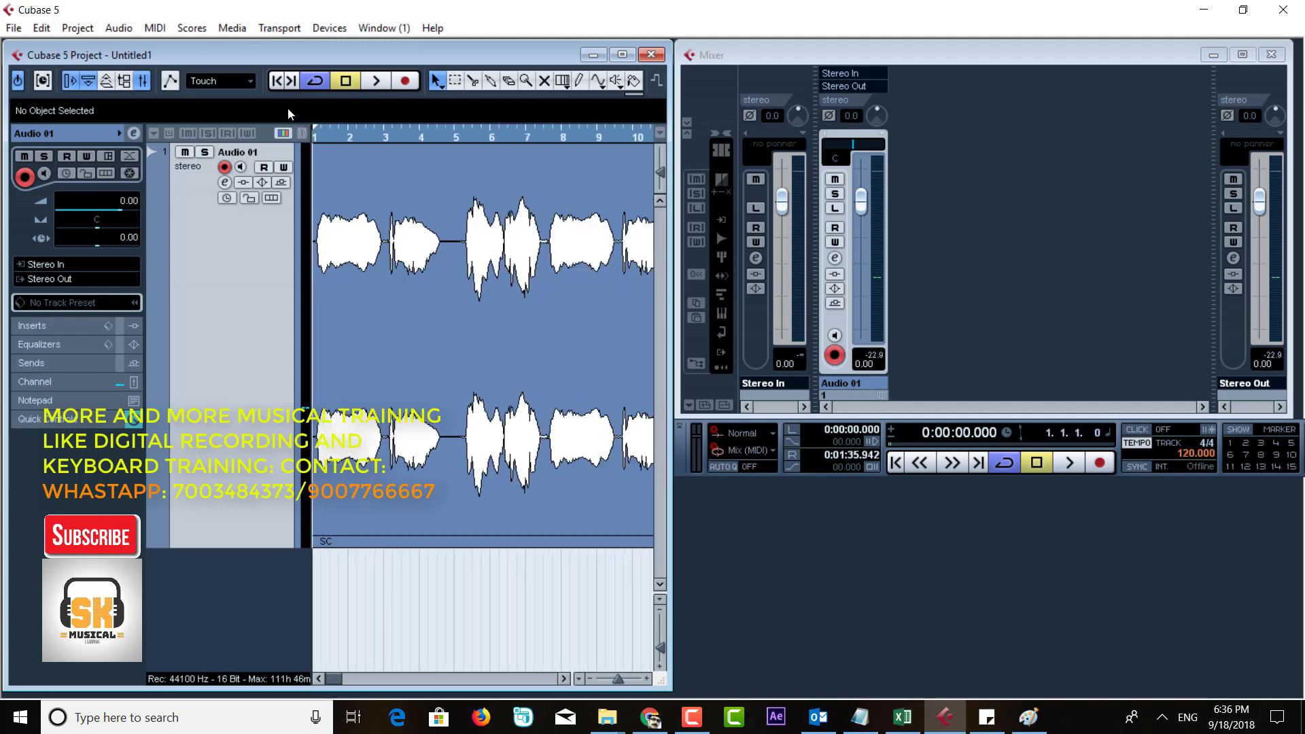
- Play a short passage of the recording around bar 7, including the gap between the two phrases
drag(542, 139, 556, 246)
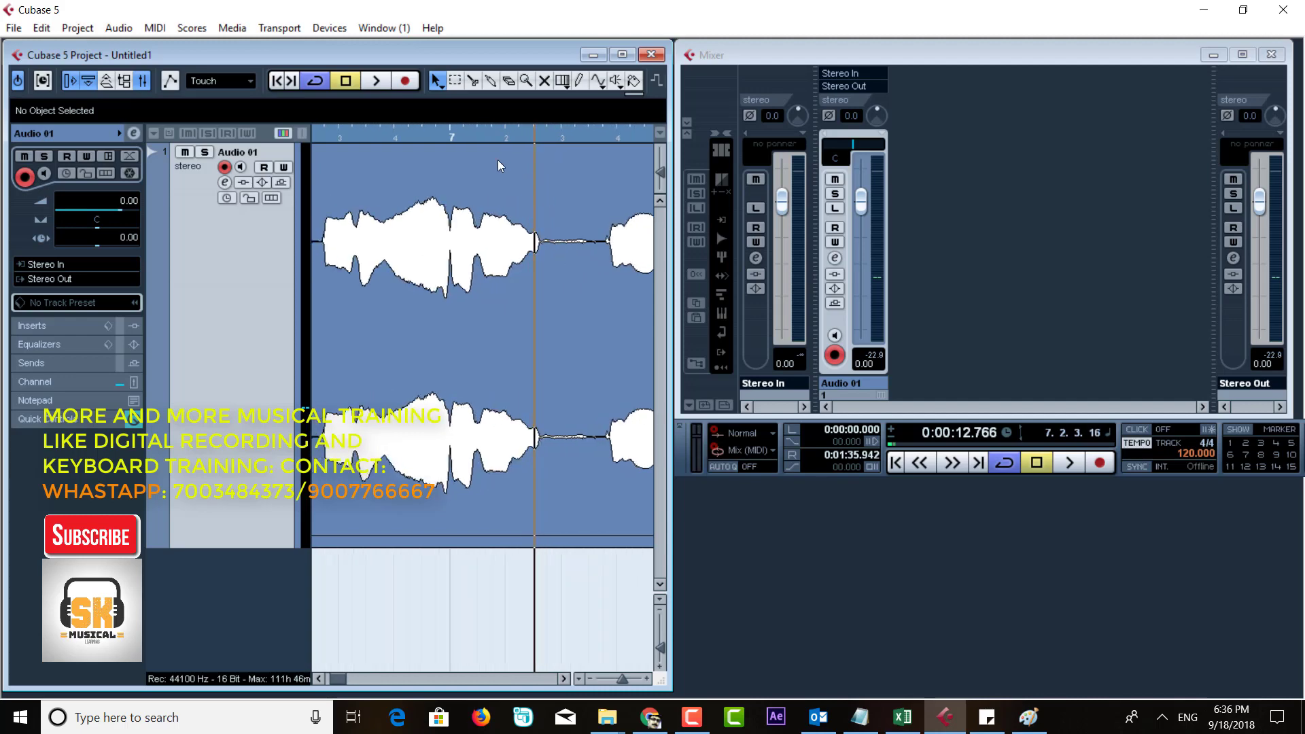
click(418, 140)
key(space)
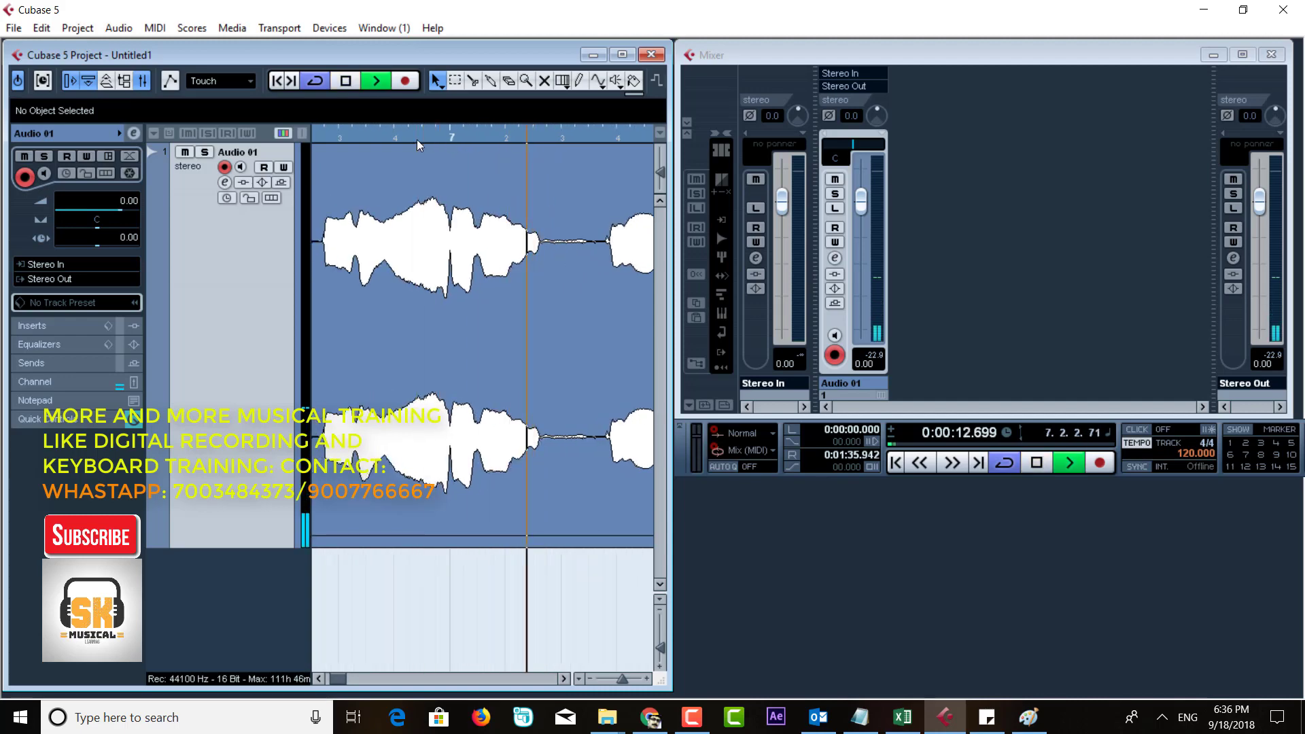
key(space)
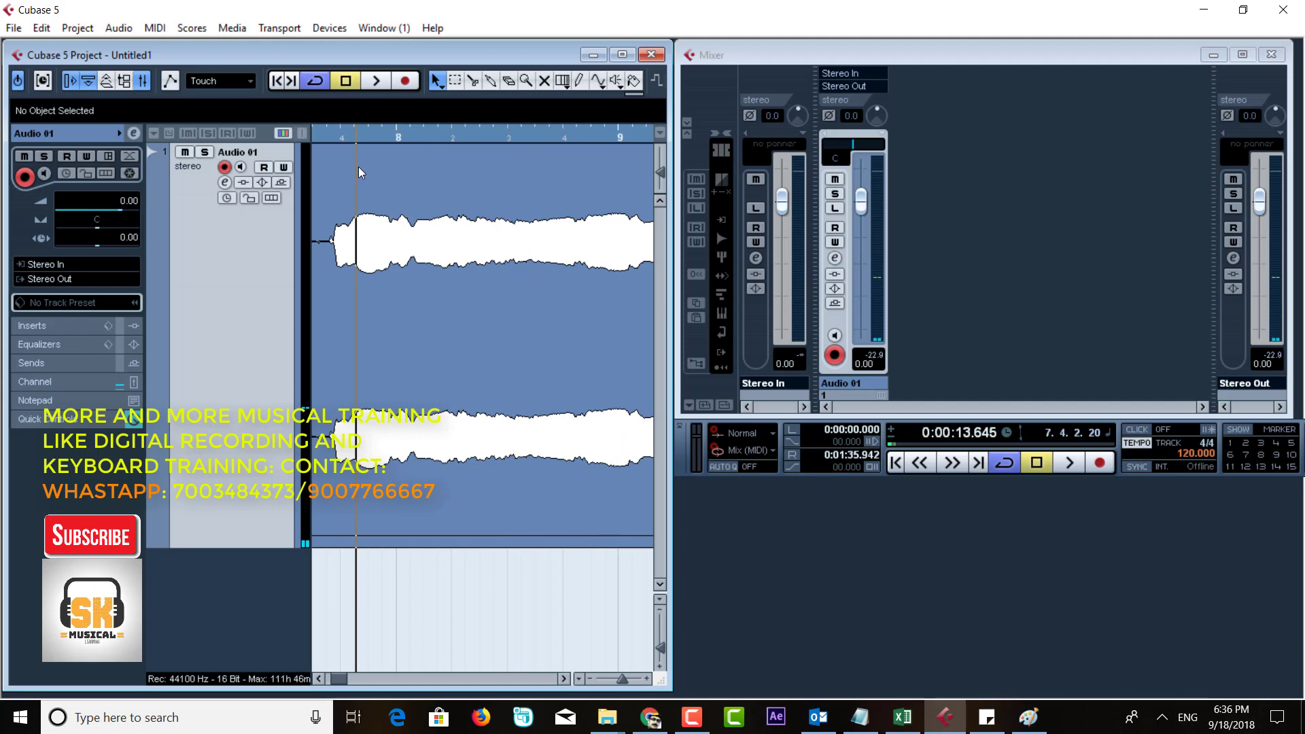
- Select the SC audio event and return the project cursor to bar 1
key(g)
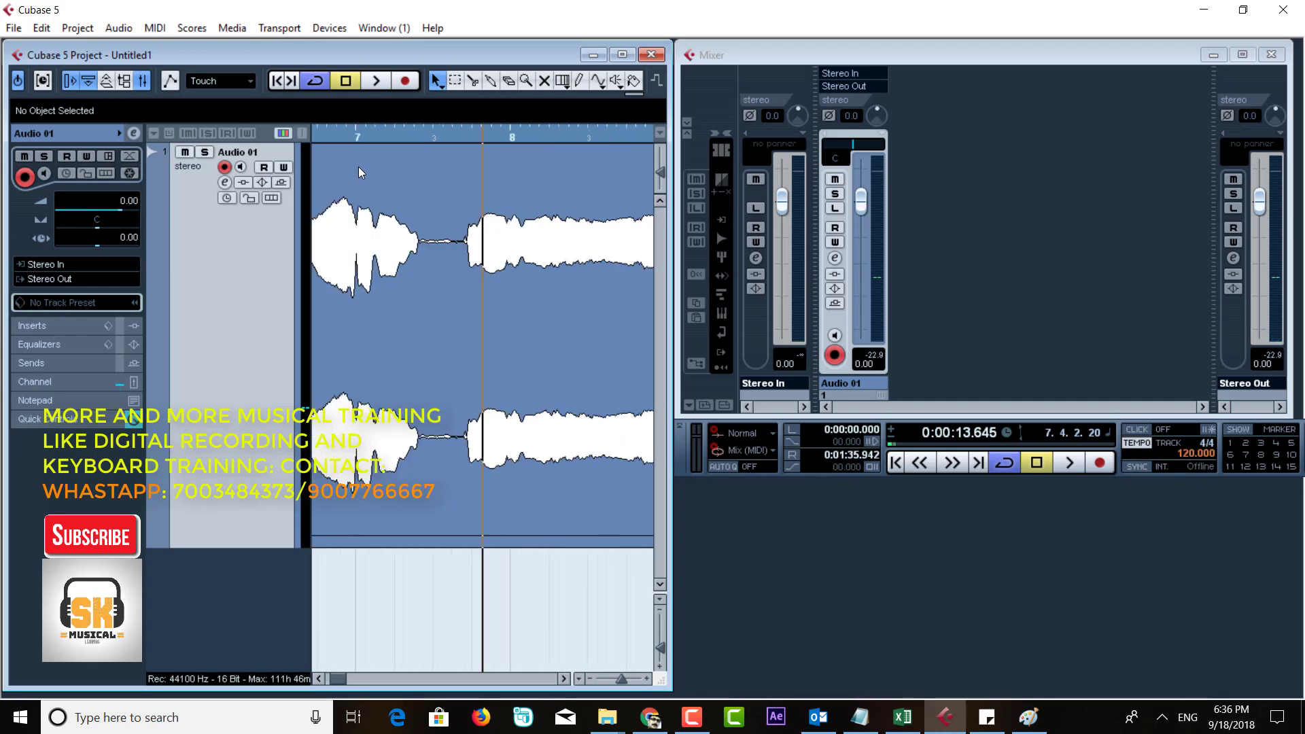
click(428, 245)
drag(483, 134, 253, 59)
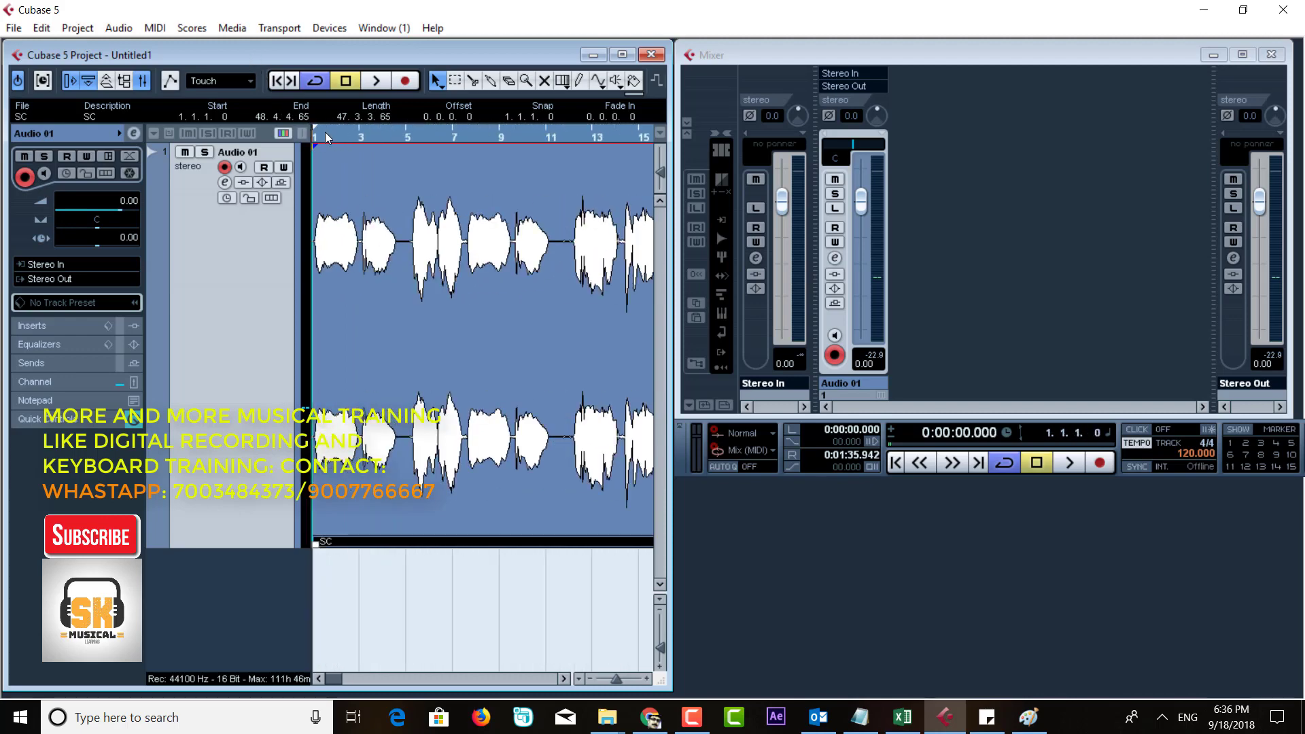
- View the SC event in a maximized Sample Editor, then close the editor
double_click(458, 291)
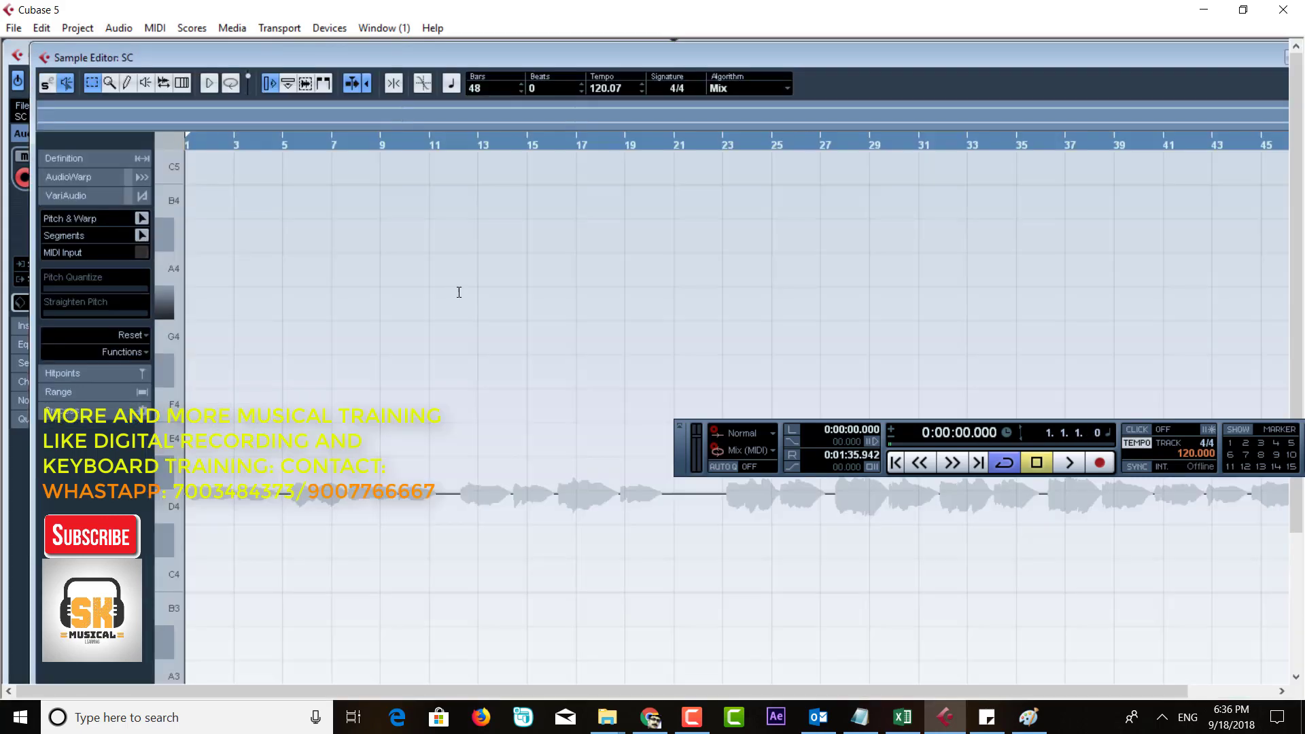
double_click(1156, 53)
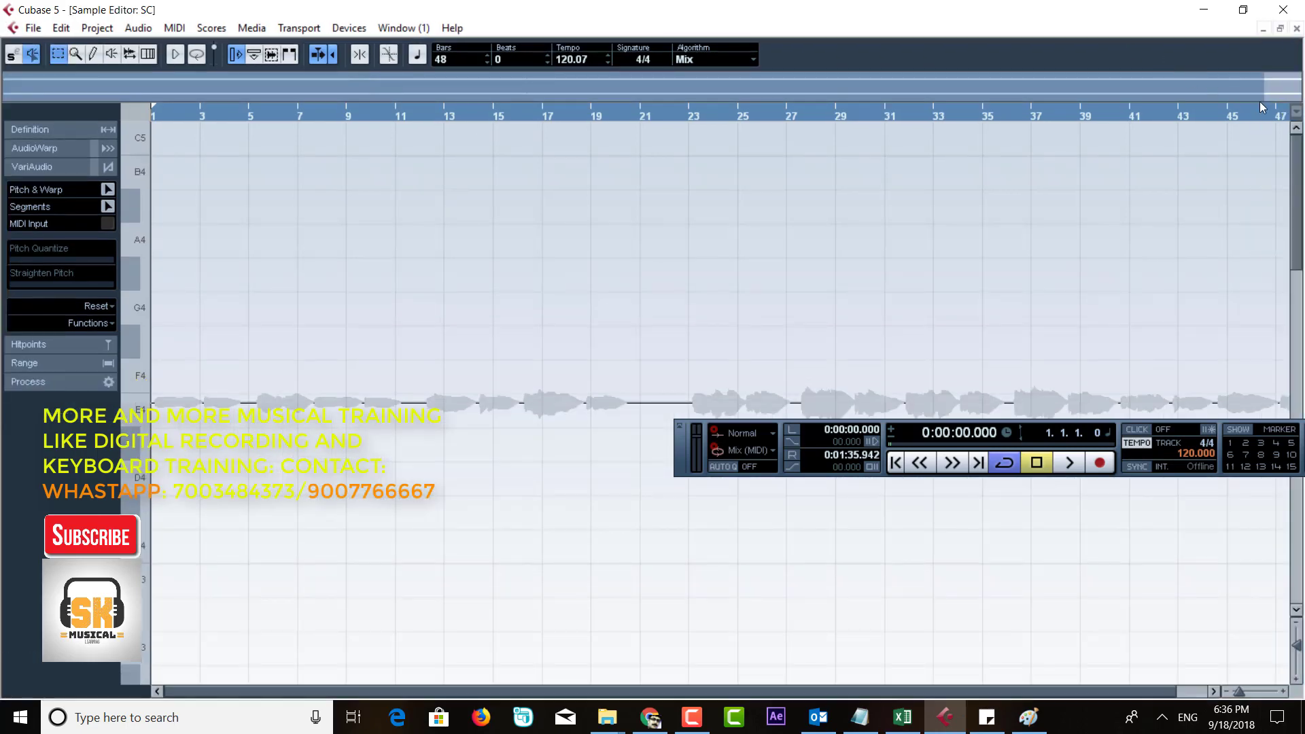
click(1296, 29)
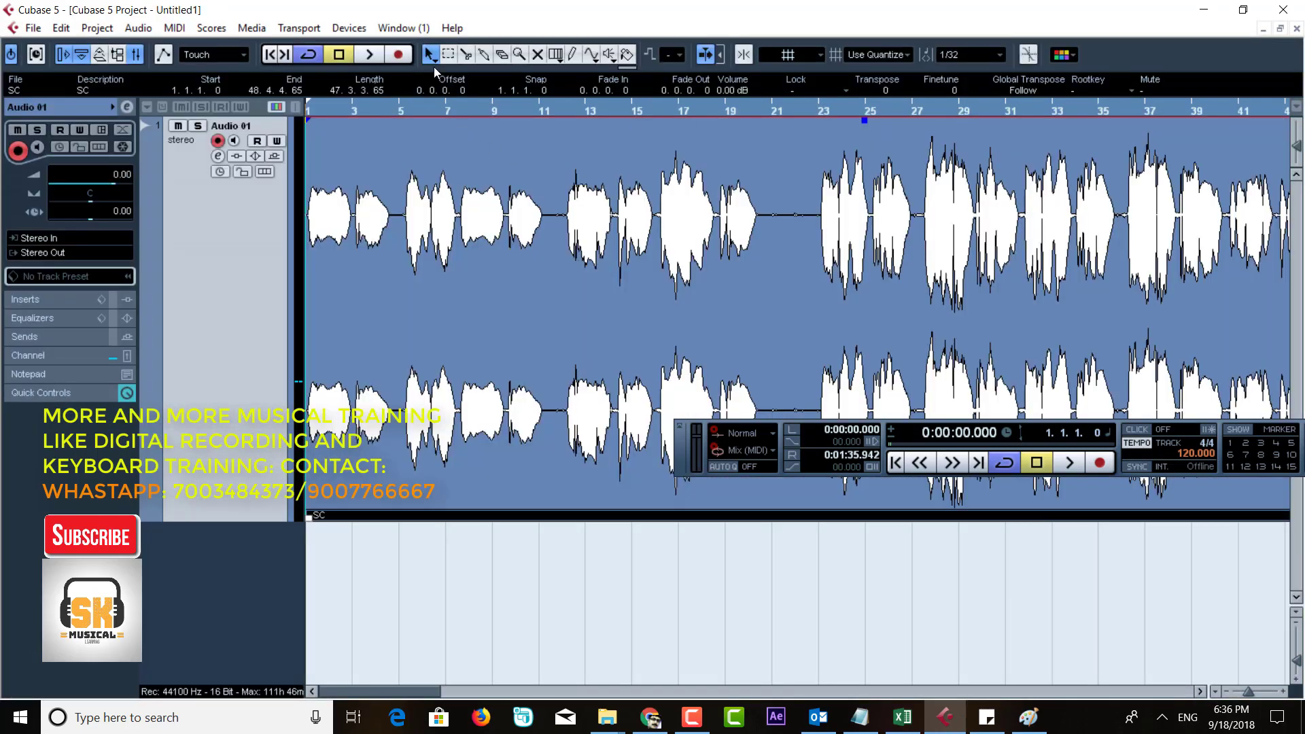
- Mark the whole SC event with the Range Selection tool, restore the project window's size, and open the Noise Gate process for it
click(448, 53)
double_click(494, 252)
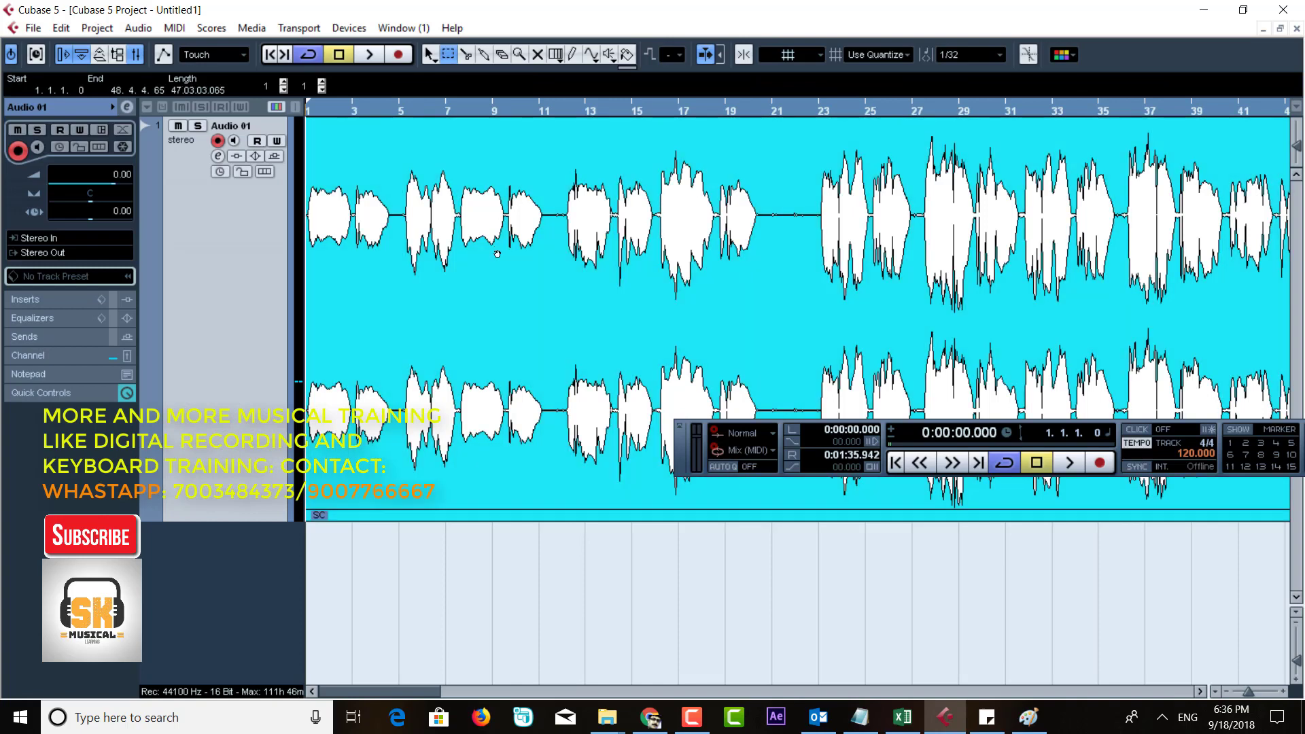
click(1280, 29)
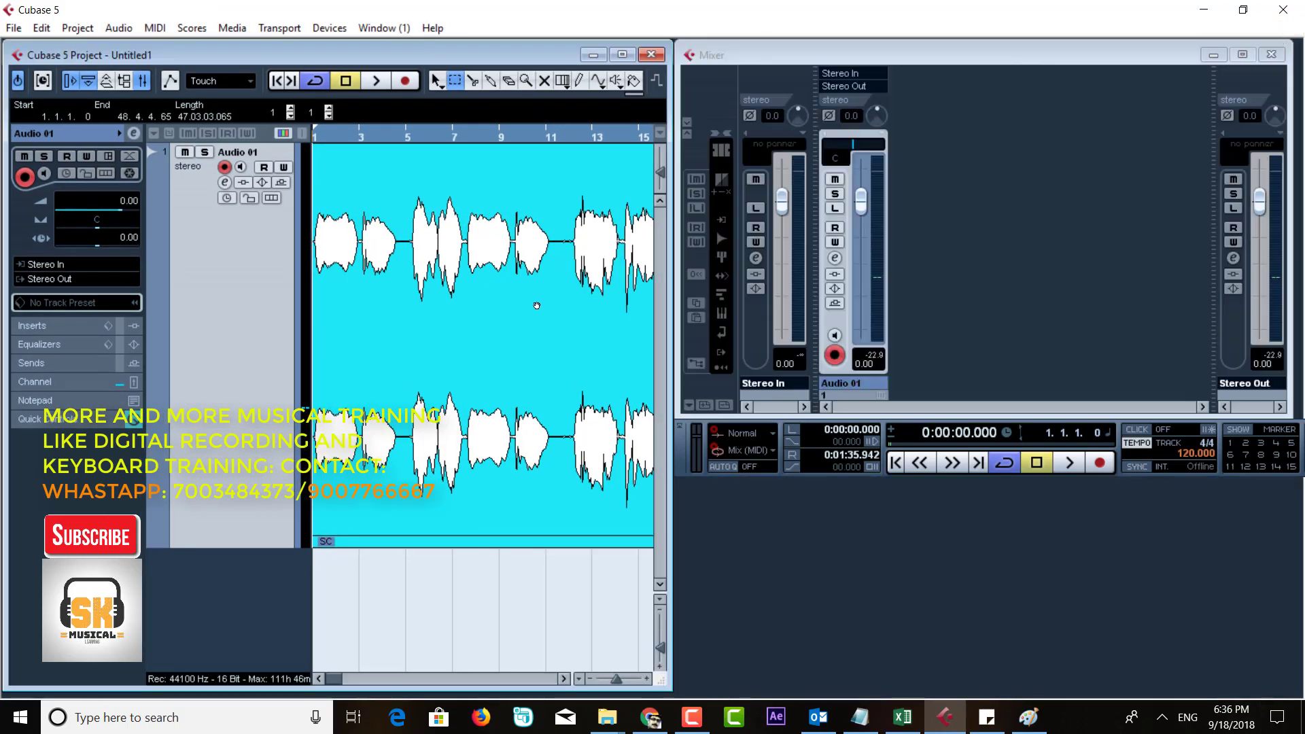
right_click(509, 319)
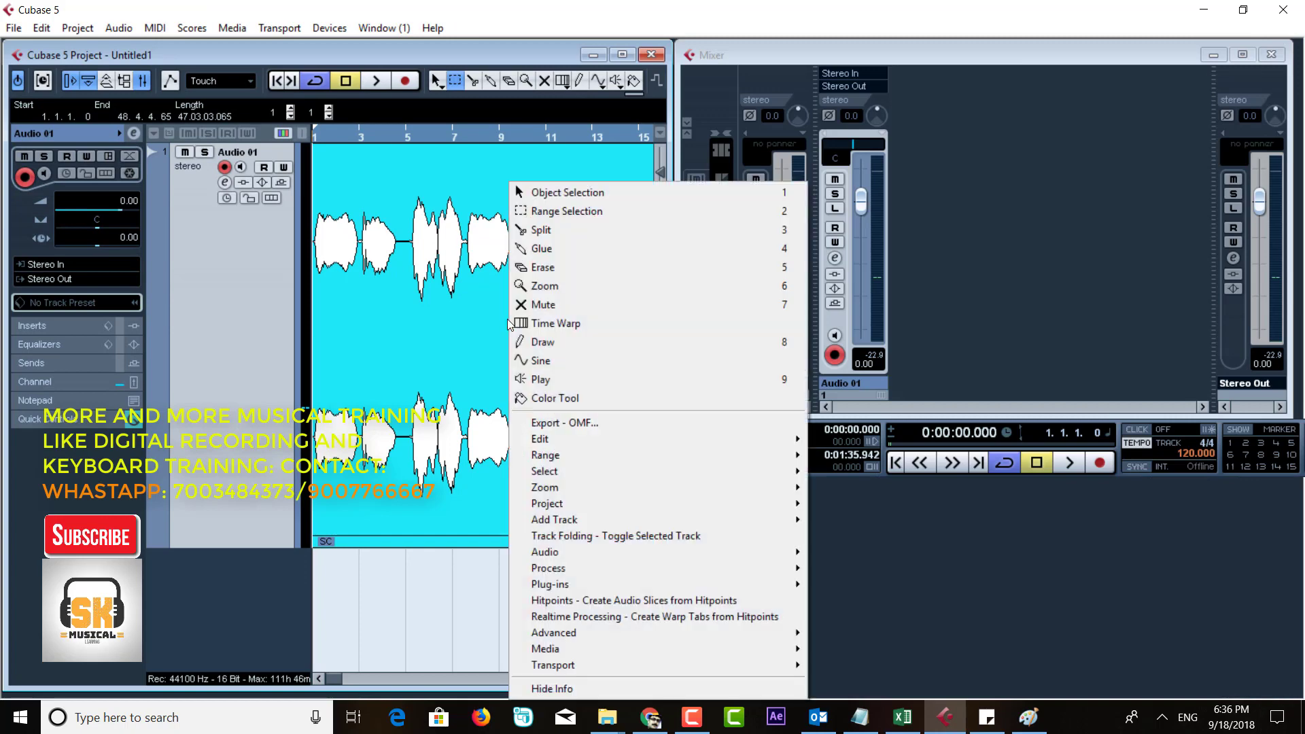
mouse_move(592, 571)
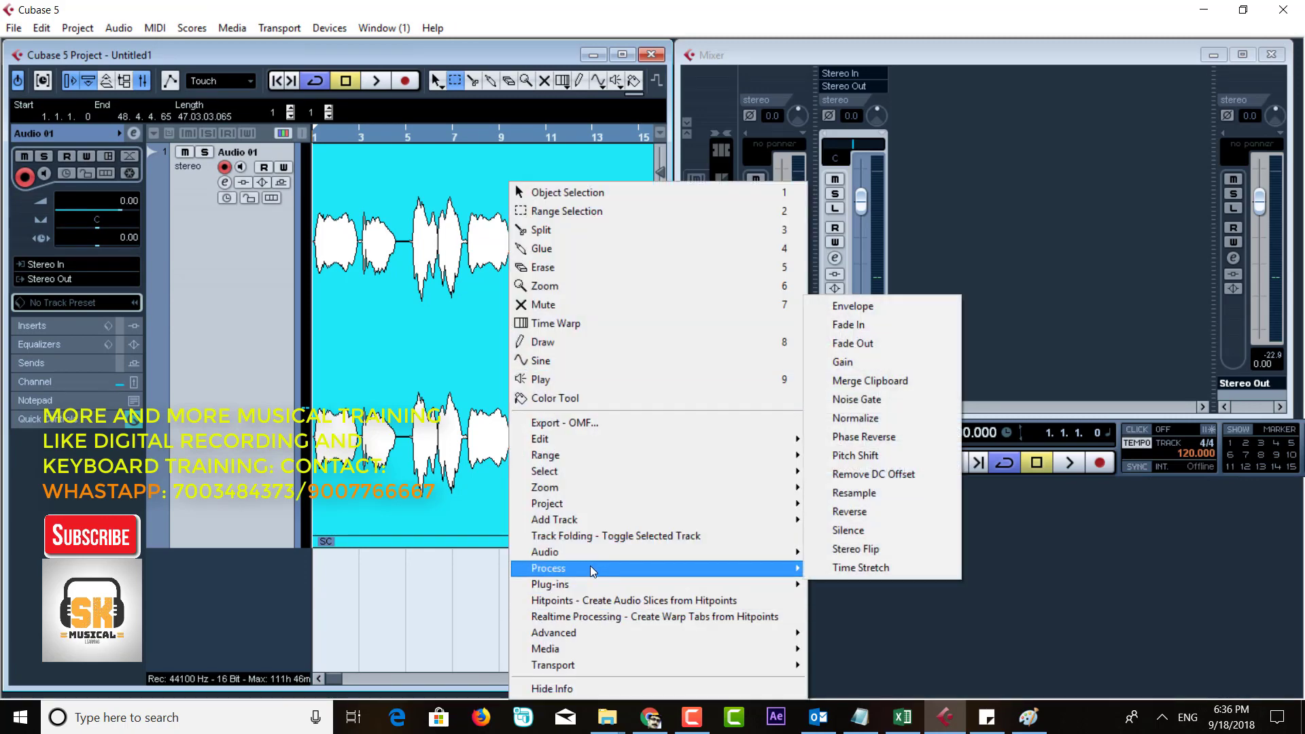
mouse_move(788, 570)
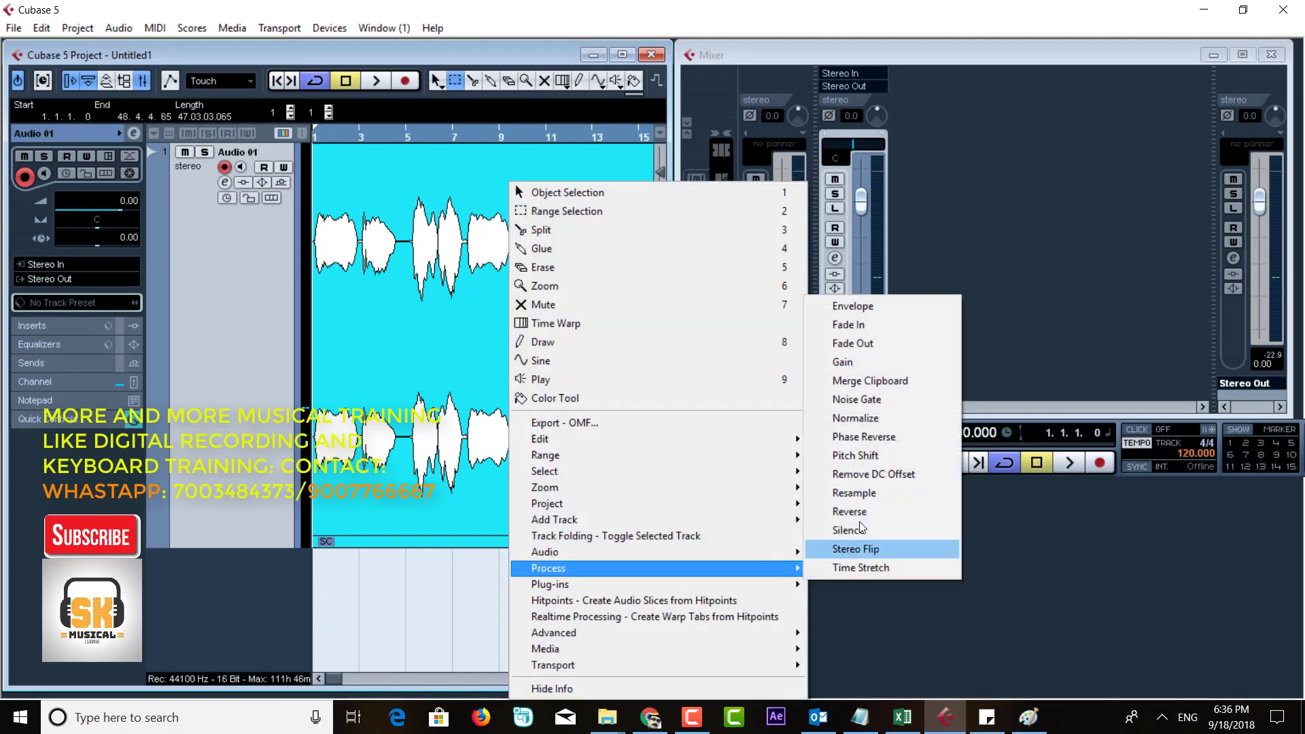
click(883, 559)
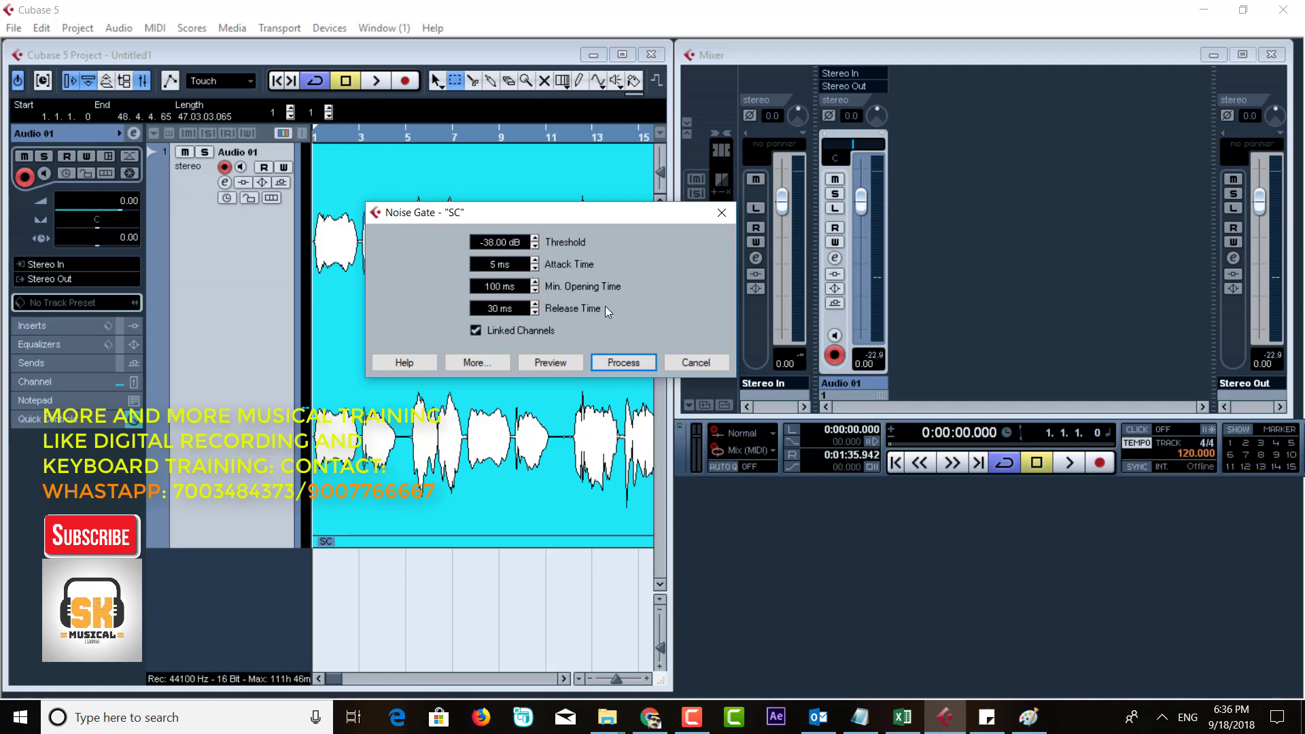
- Set the Noise Gate threshold to -24.00 dB, preview the result, and close the dialog without processing
click(536, 239)
click(536, 239)
click(536, 247)
click(536, 248)
click(535, 238)
click(535, 239)
click(535, 238)
click(535, 239)
click(535, 238)
click(554, 365)
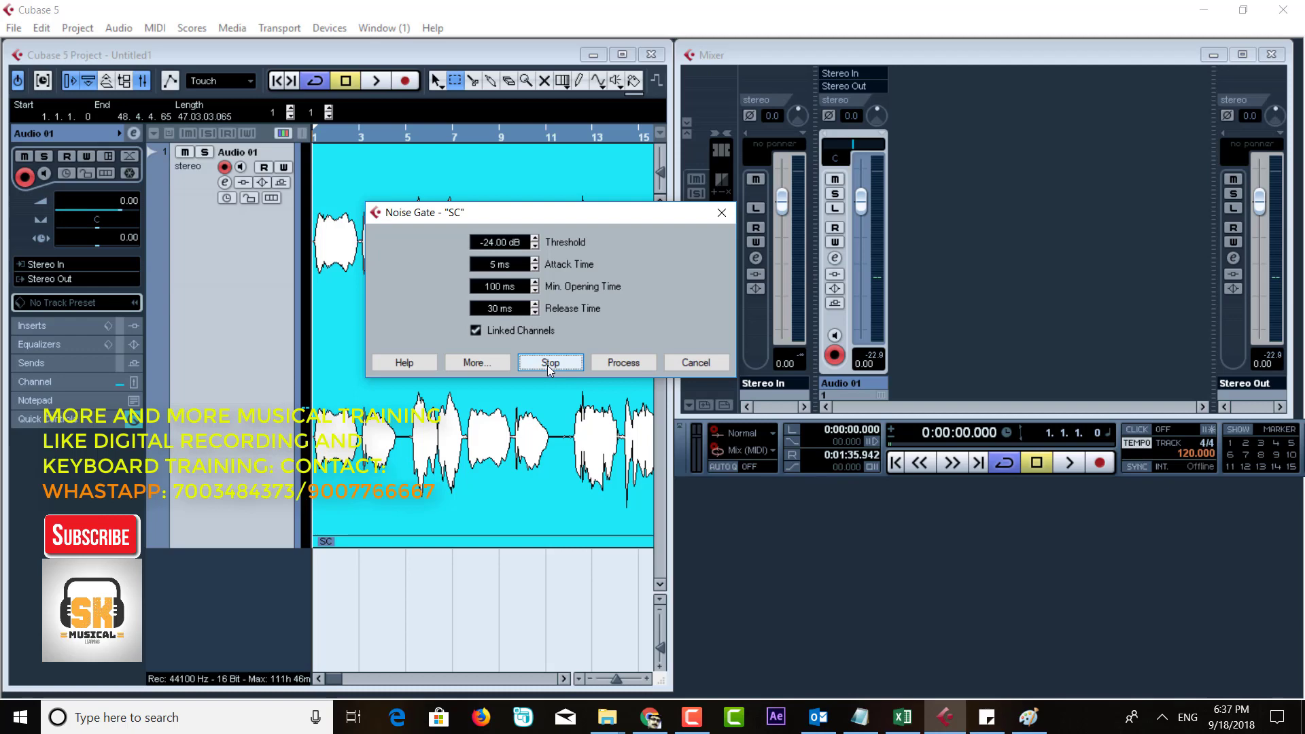
click(548, 364)
click(694, 363)
- Check the VST Audio System settings in Device Setup and the Studio monitor routing in VST Connections
click(329, 28)
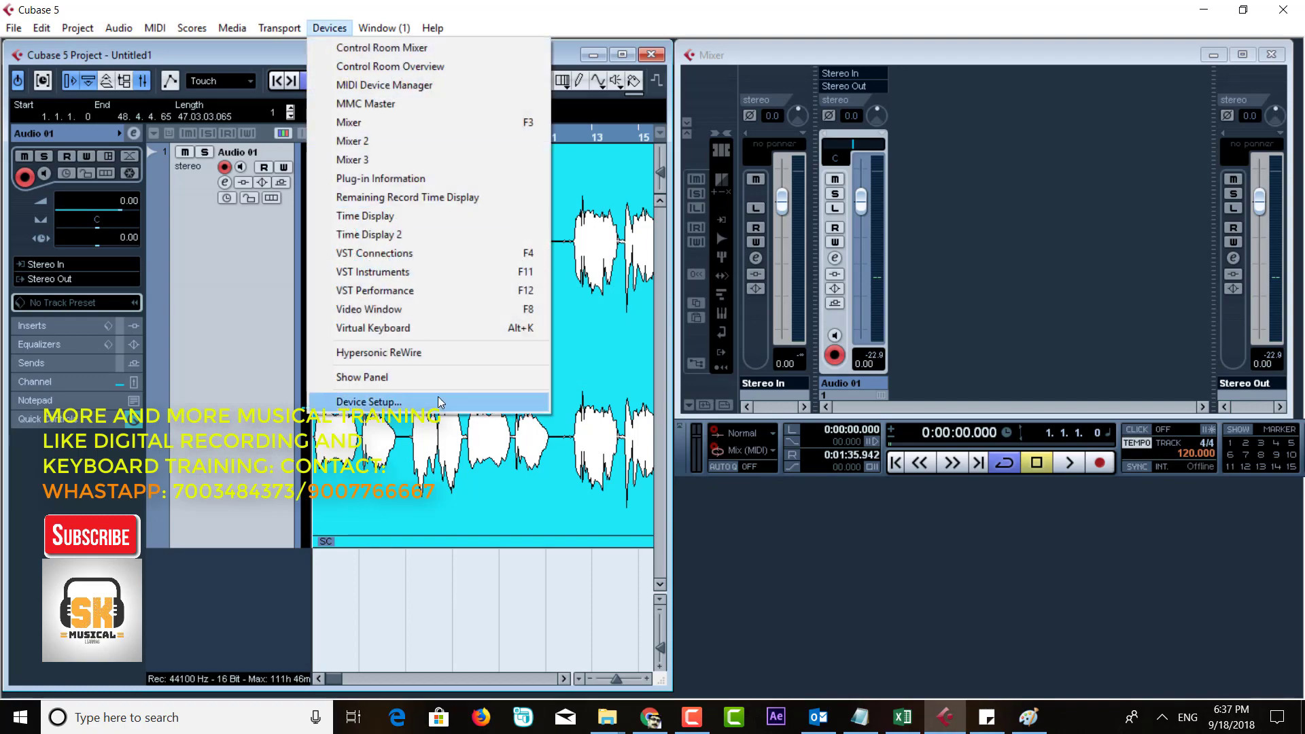
click(370, 402)
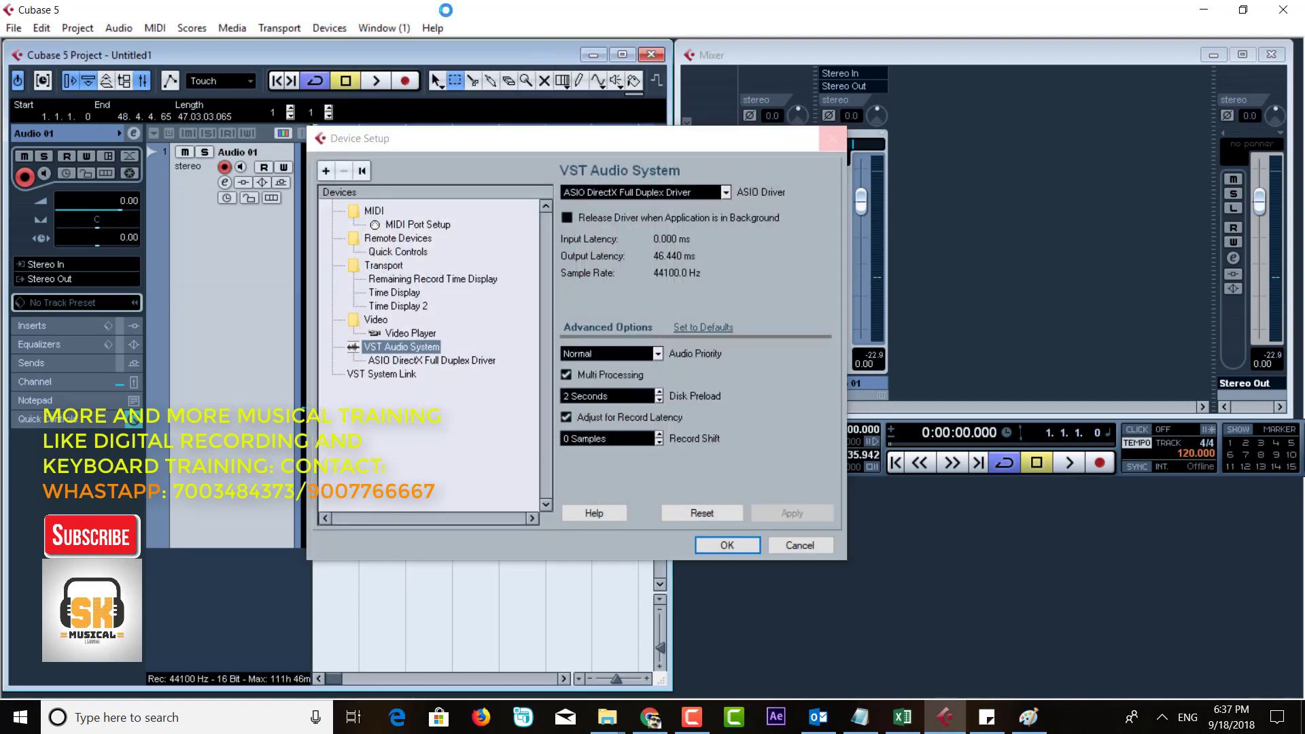
click(831, 141)
click(333, 29)
click(413, 256)
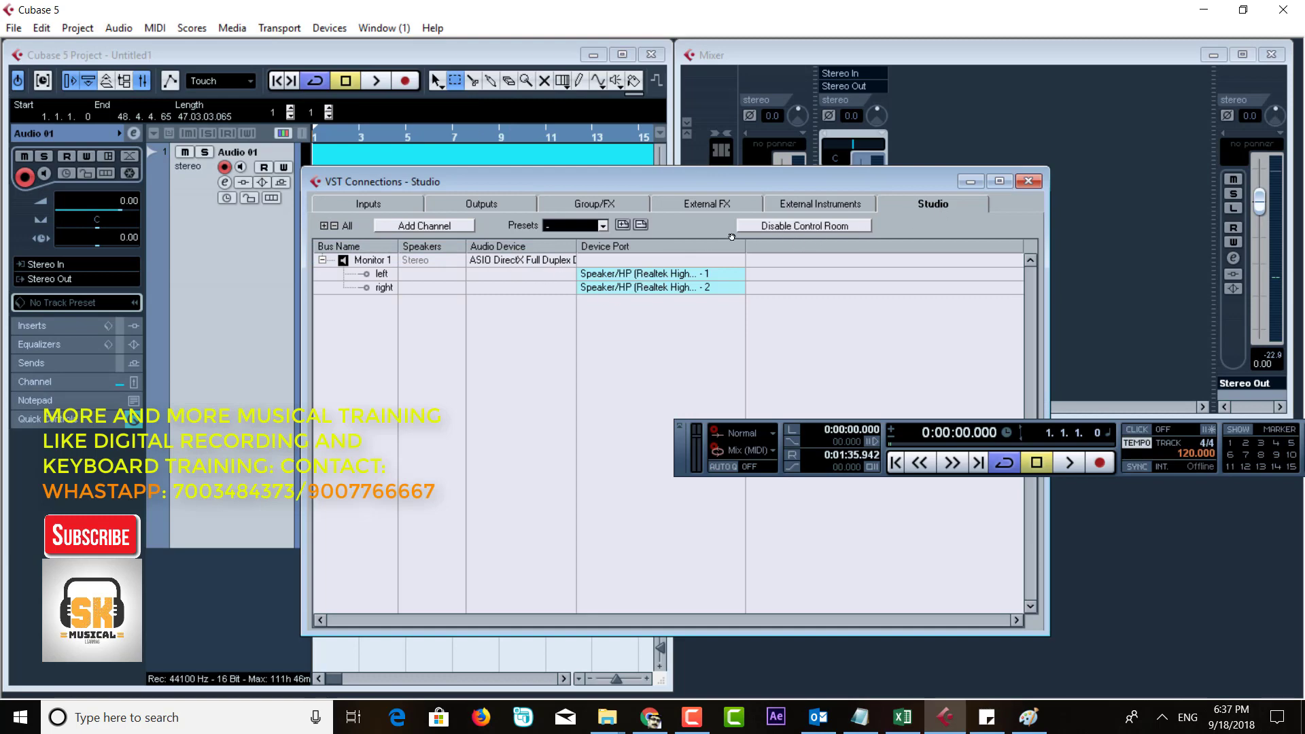
click(1028, 184)
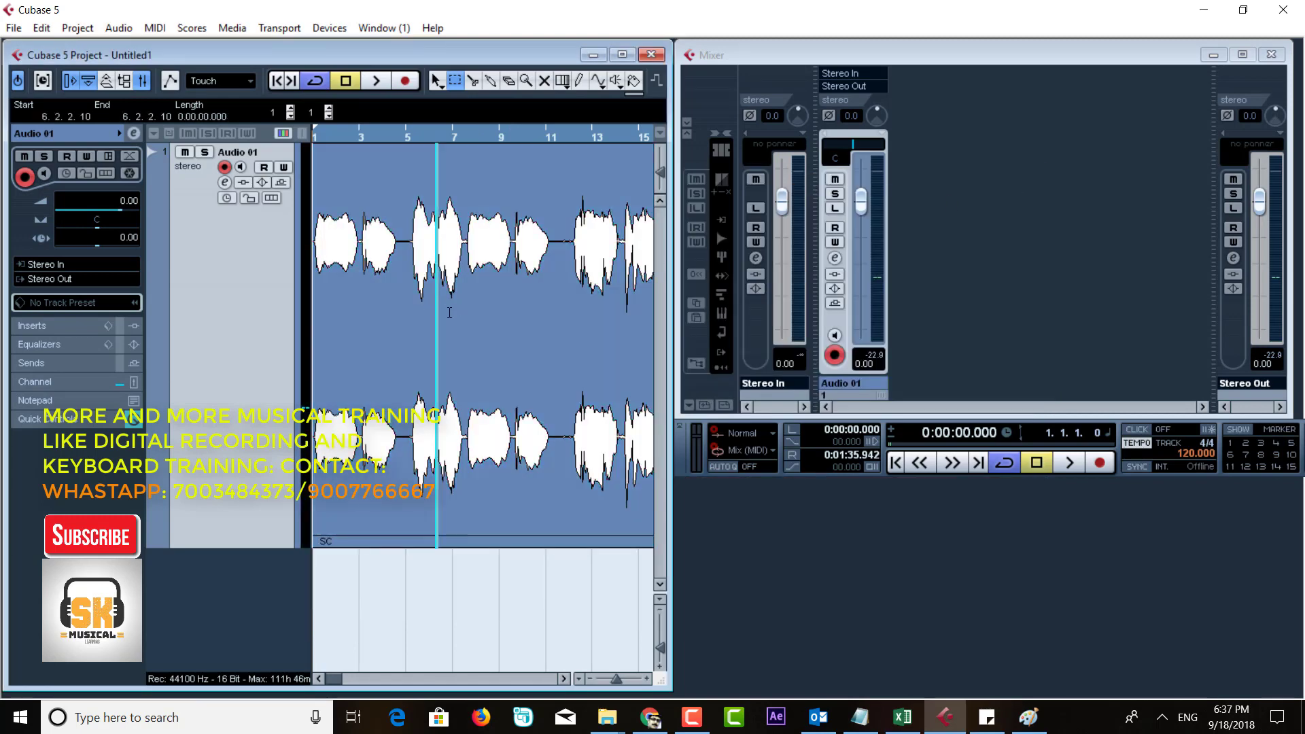
- Mark the range from 4.3.2.13 to 12.3.2.108 on Audio 01 and open the Noise Gate process for it
drag(396, 315, 584, 316)
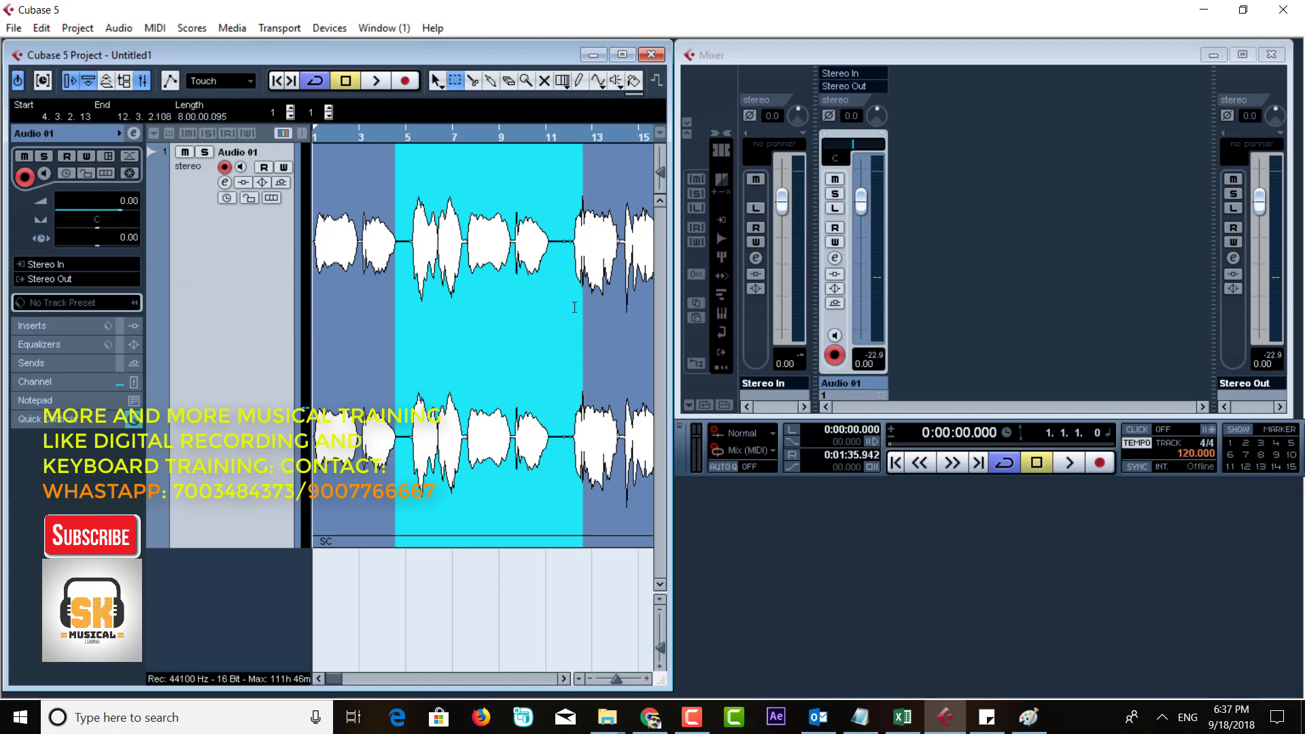
right_click(532, 295)
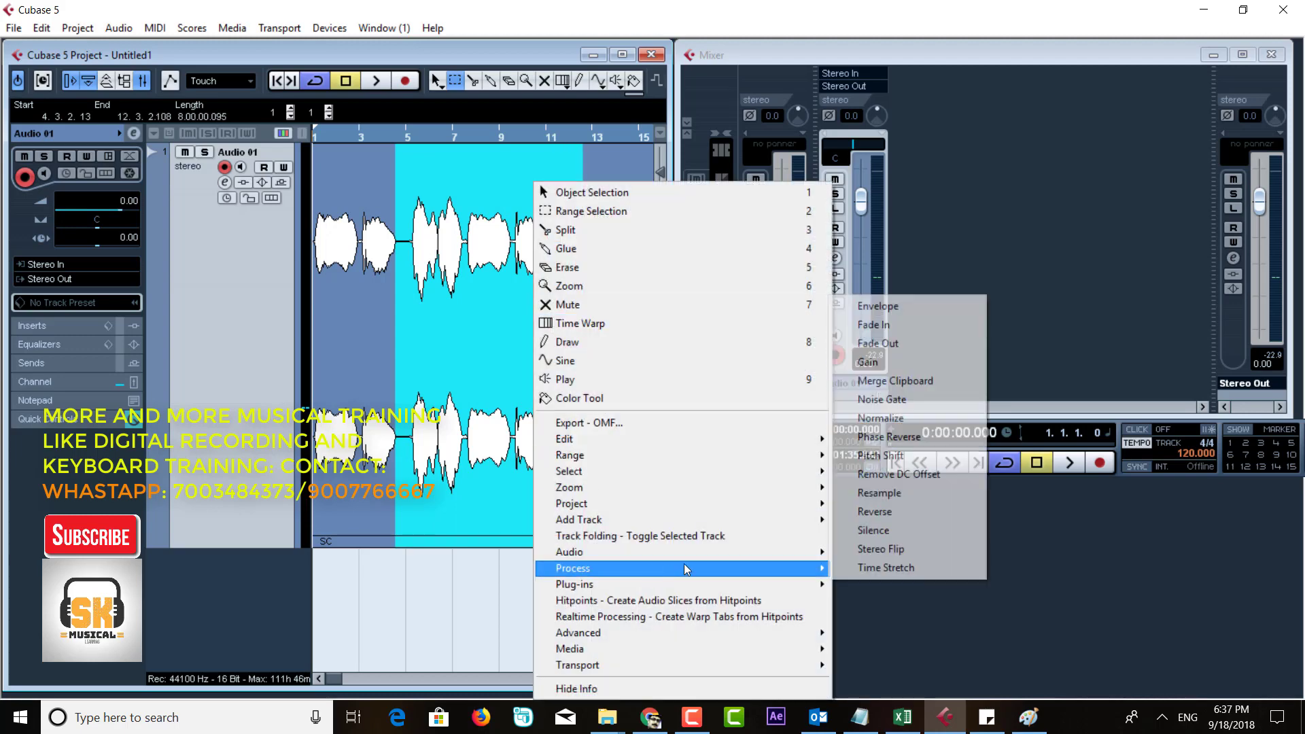
mouse_move(804, 575)
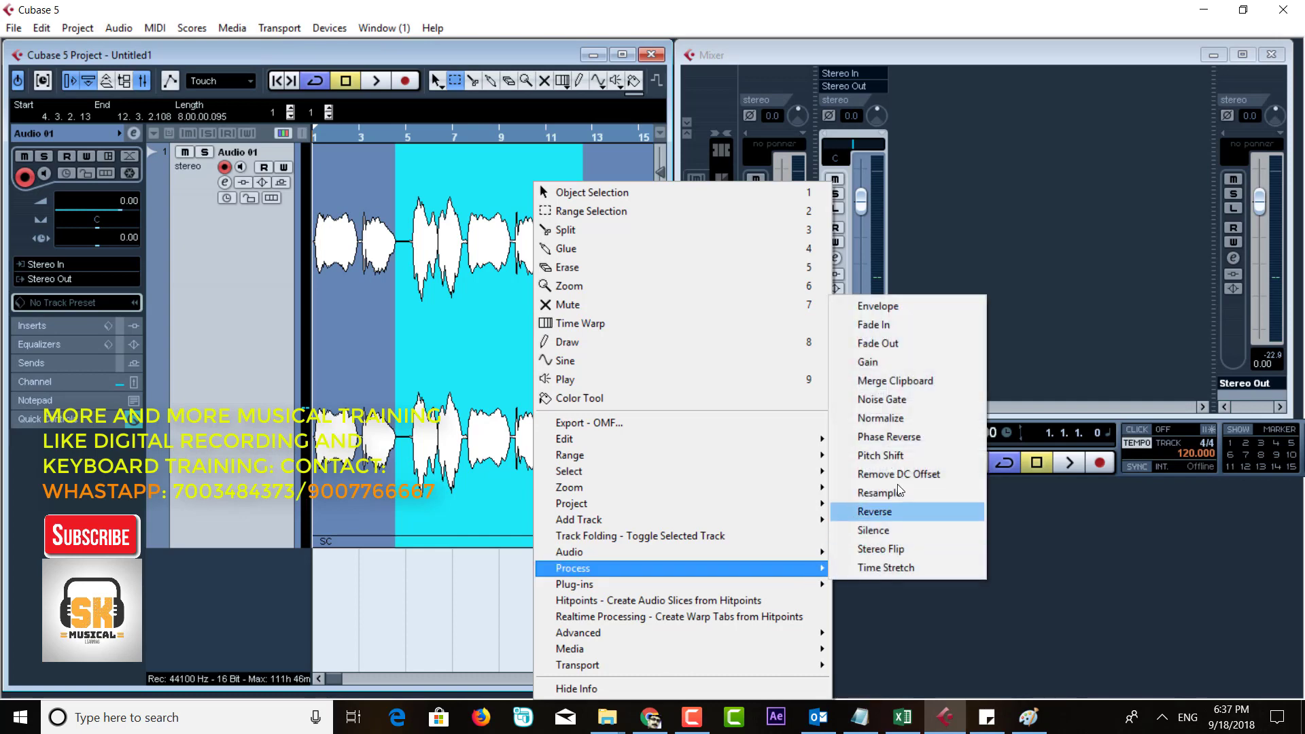
click(885, 401)
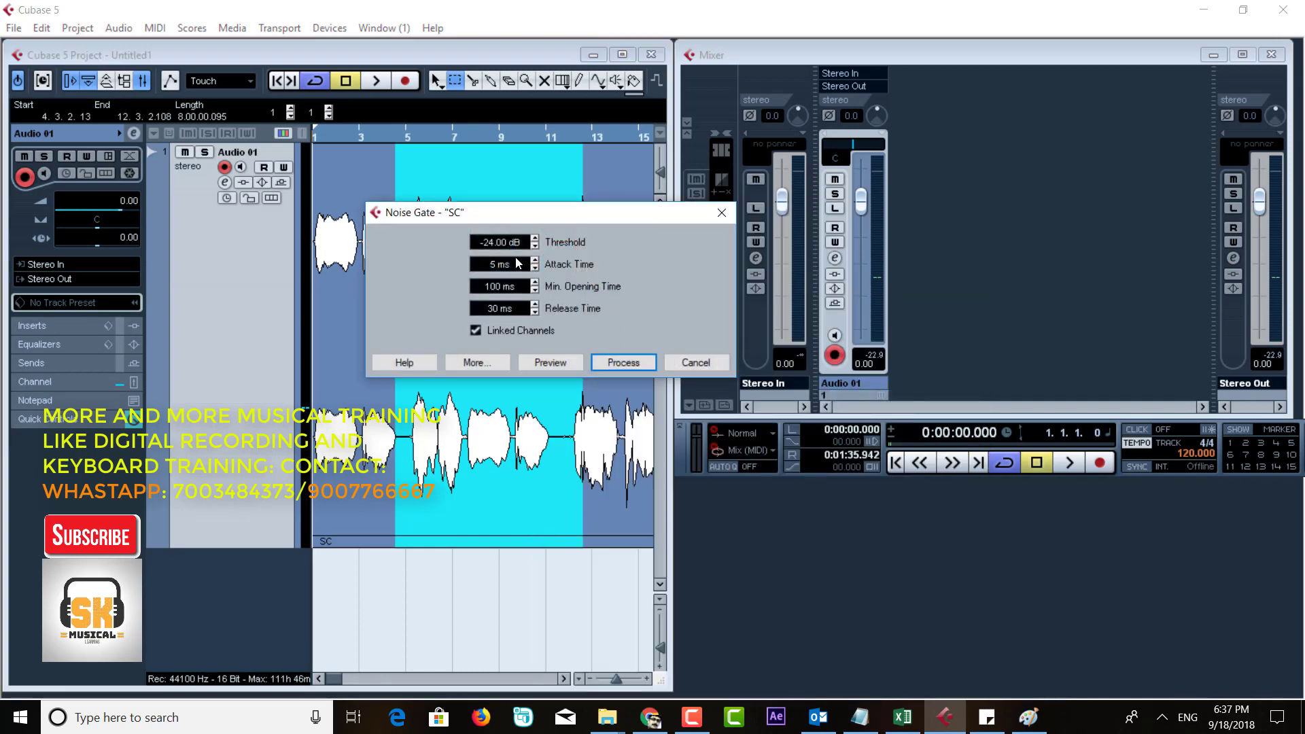
- Preview the Noise Gate on the marked range, close the dialog, and play the recording briefly from about bar 4
click(559, 362)
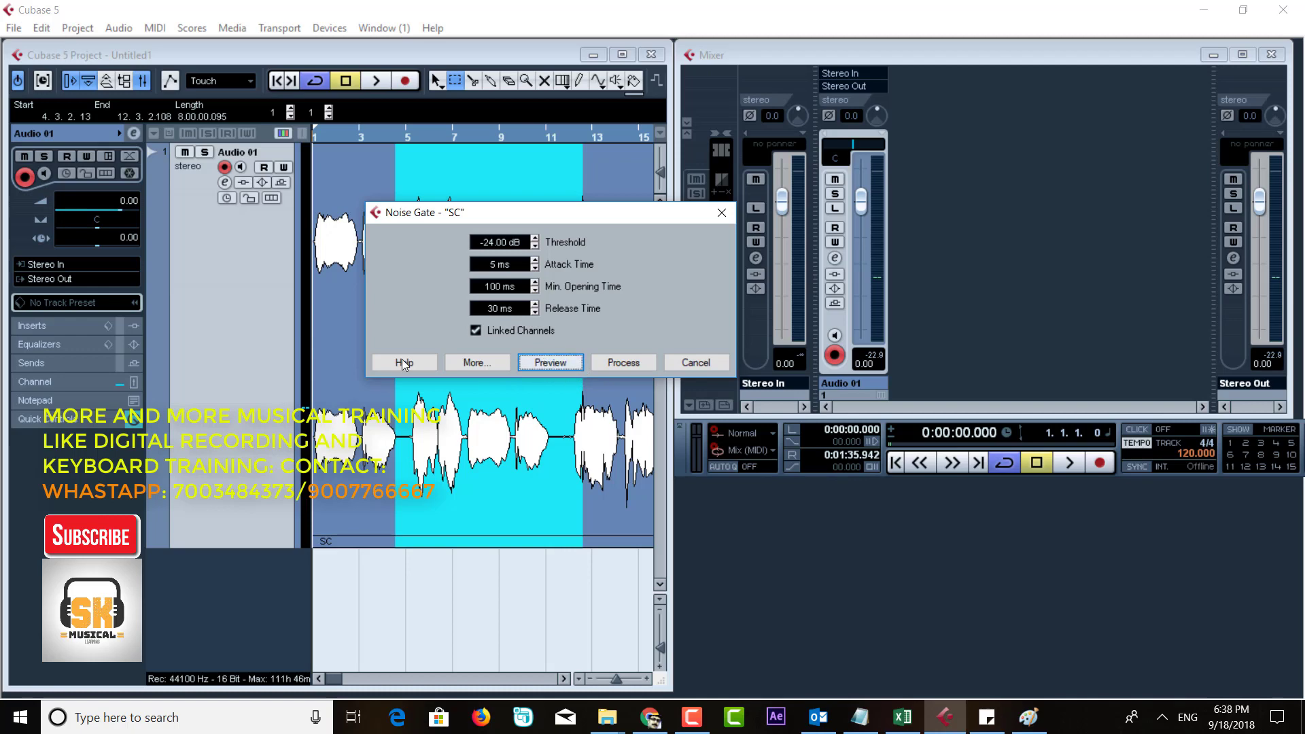
click(504, 195)
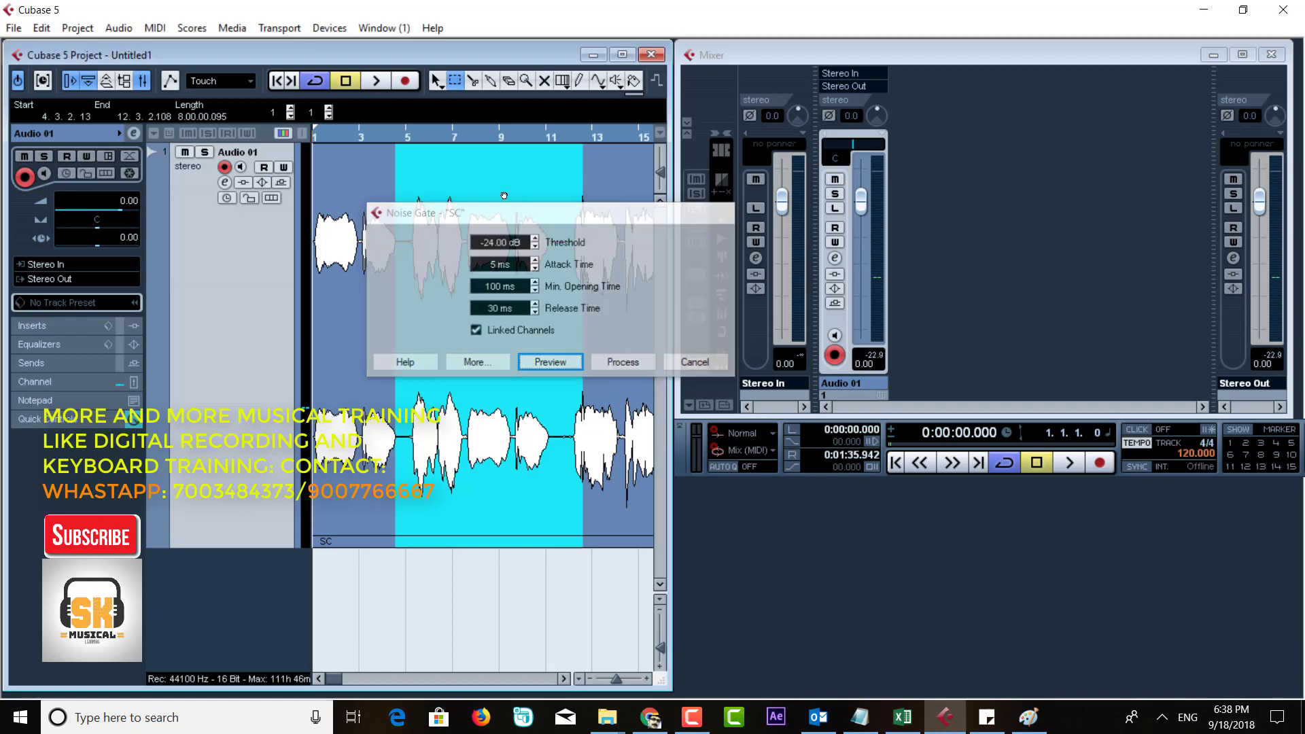
double_click(381, 136)
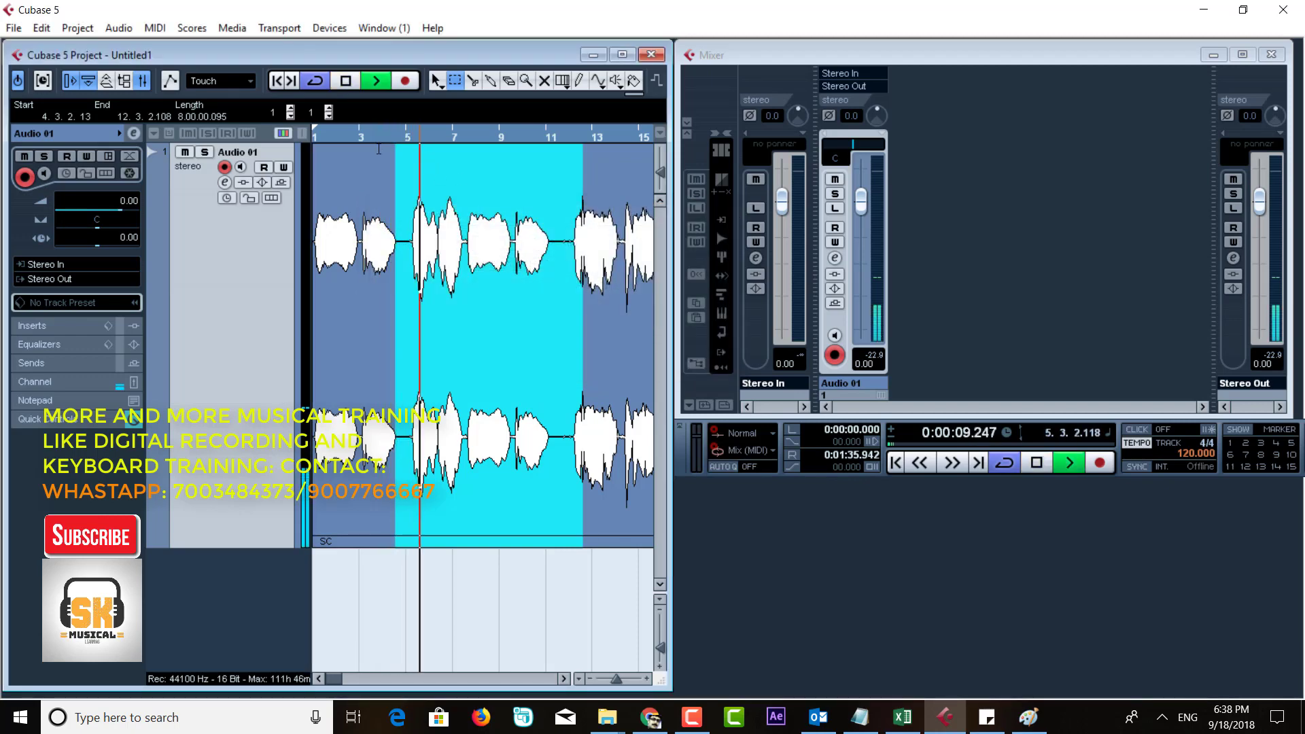
key(space)
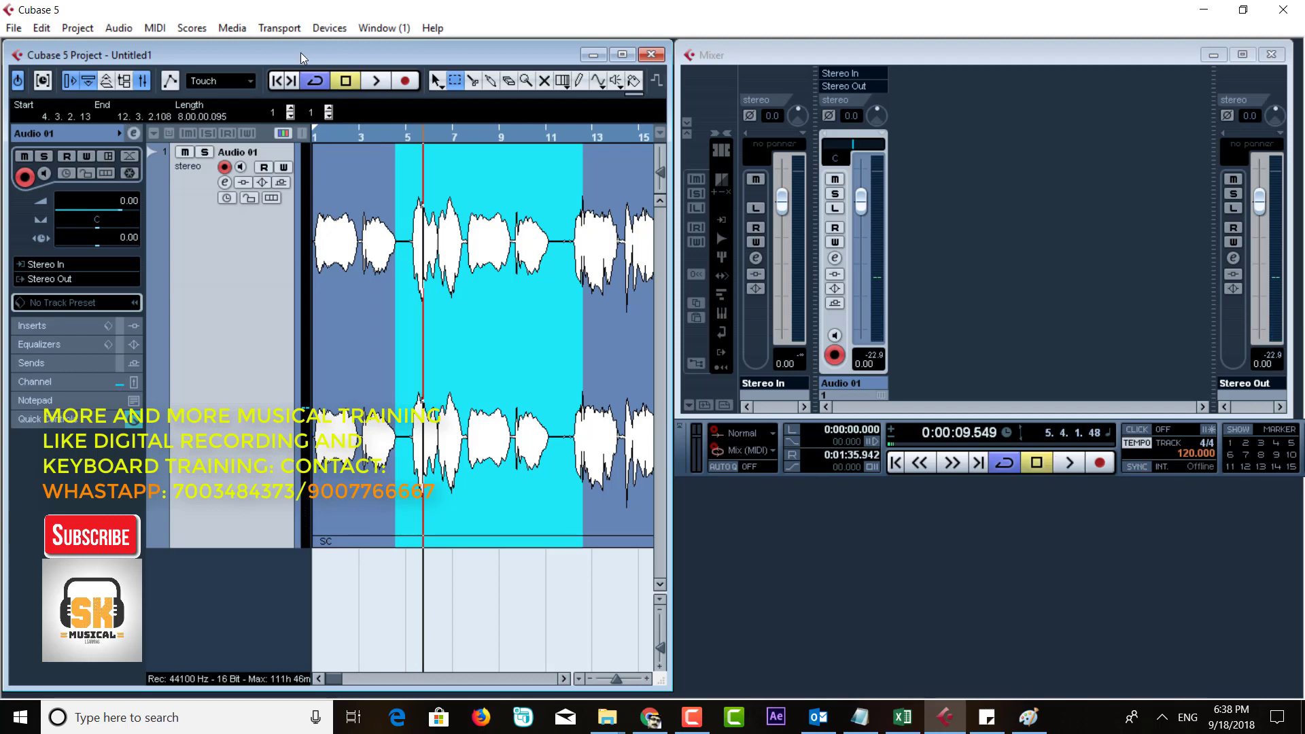
- Inspect the device port and audio device choices for the Monitor 1 bus in VST Connections, leaving them as they are
click(330, 28)
click(476, 251)
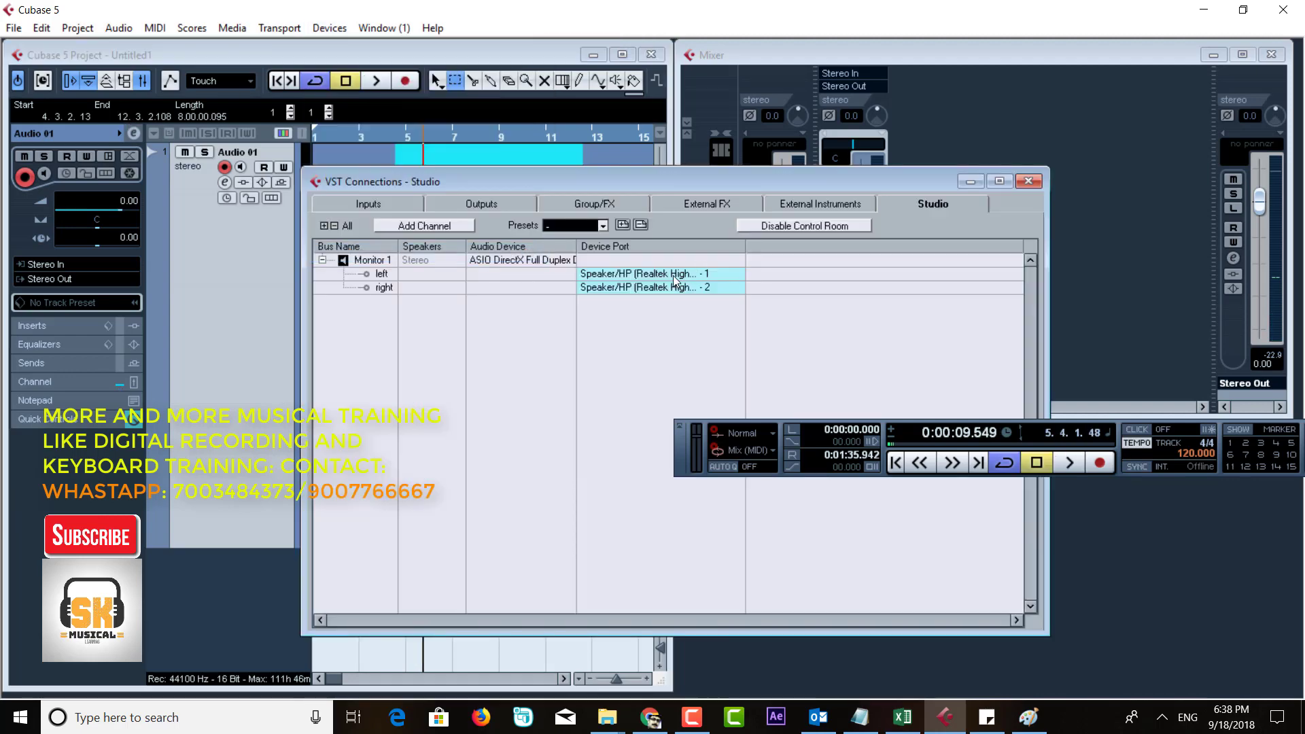
click(665, 273)
click(577, 263)
click(529, 260)
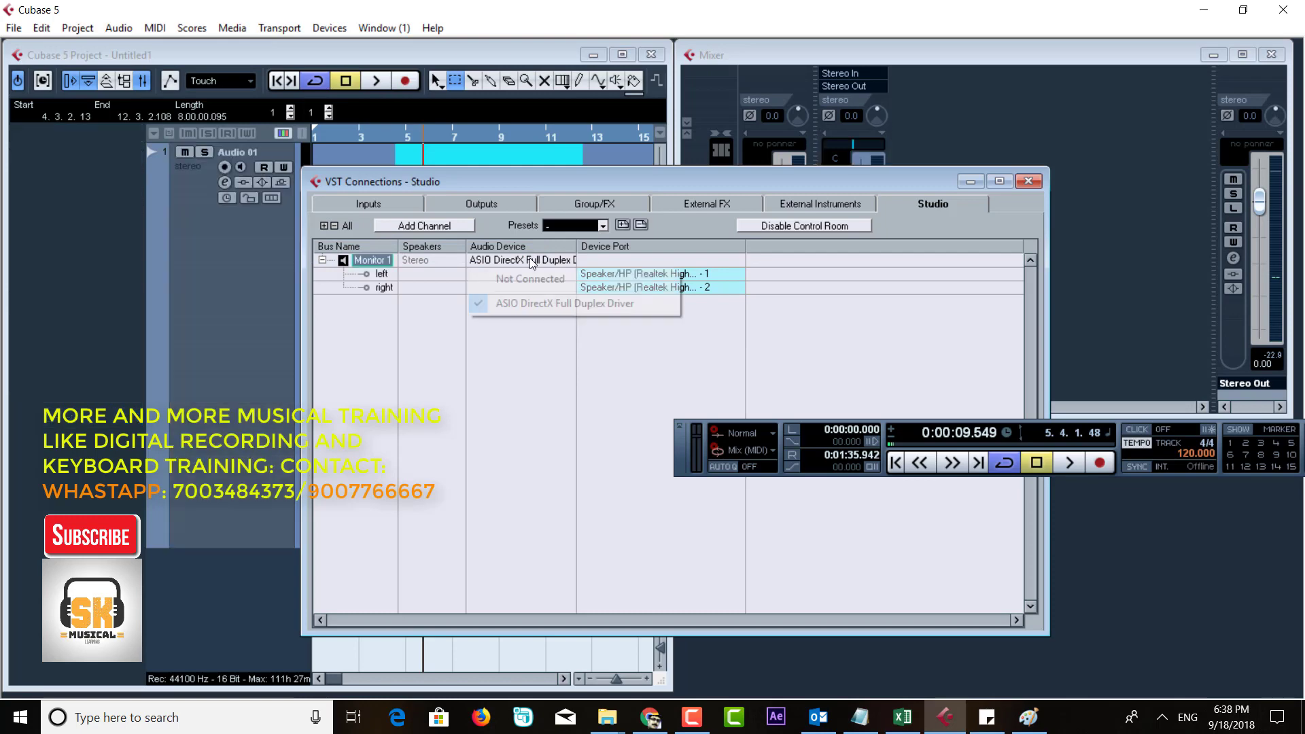
click(507, 356)
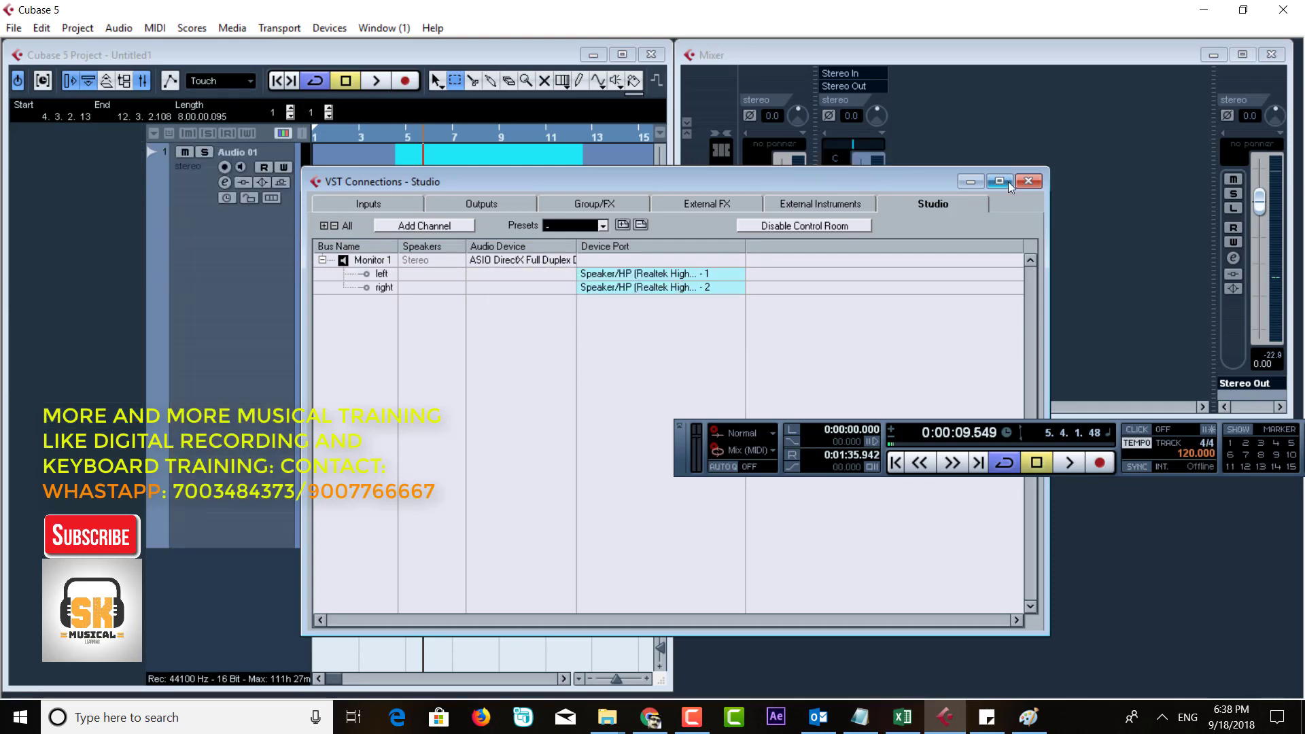
click(1029, 181)
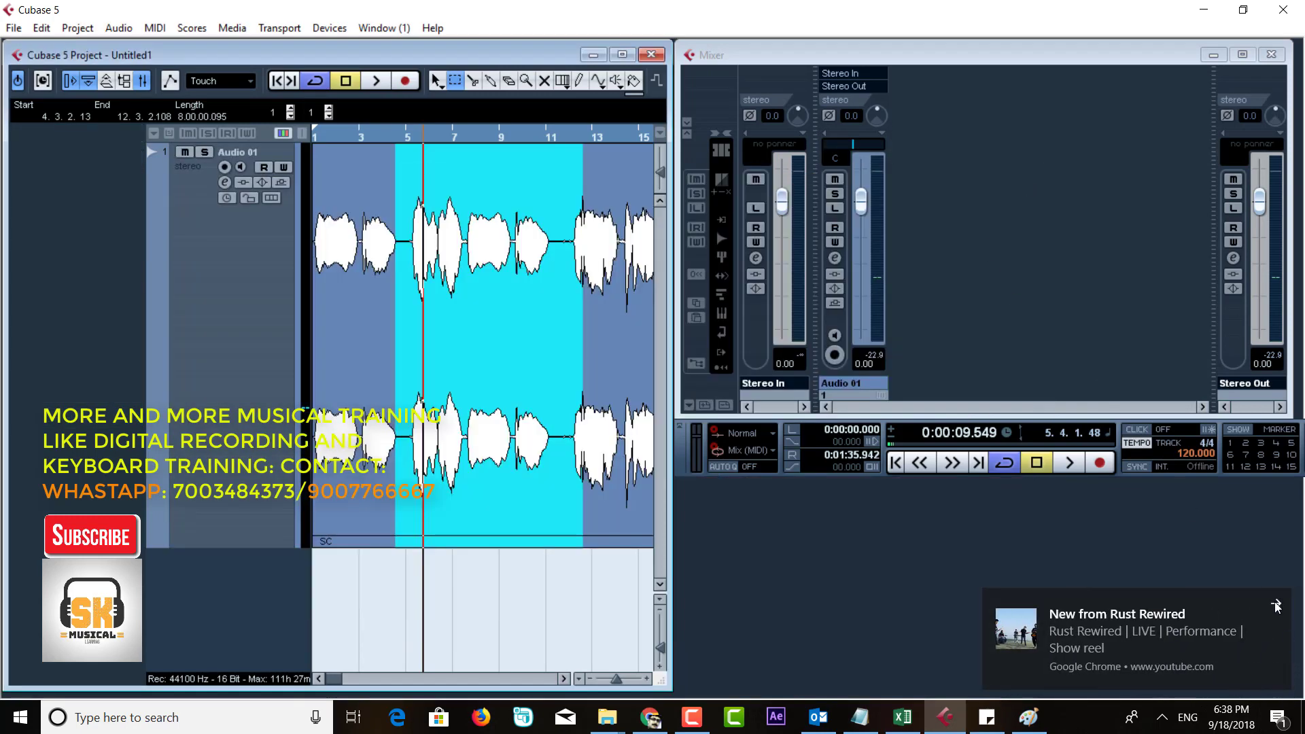
- Try the Noise Gate on the marked Audio 01 range with a -24.00 dB threshold, and undo that processing
right_click(454, 289)
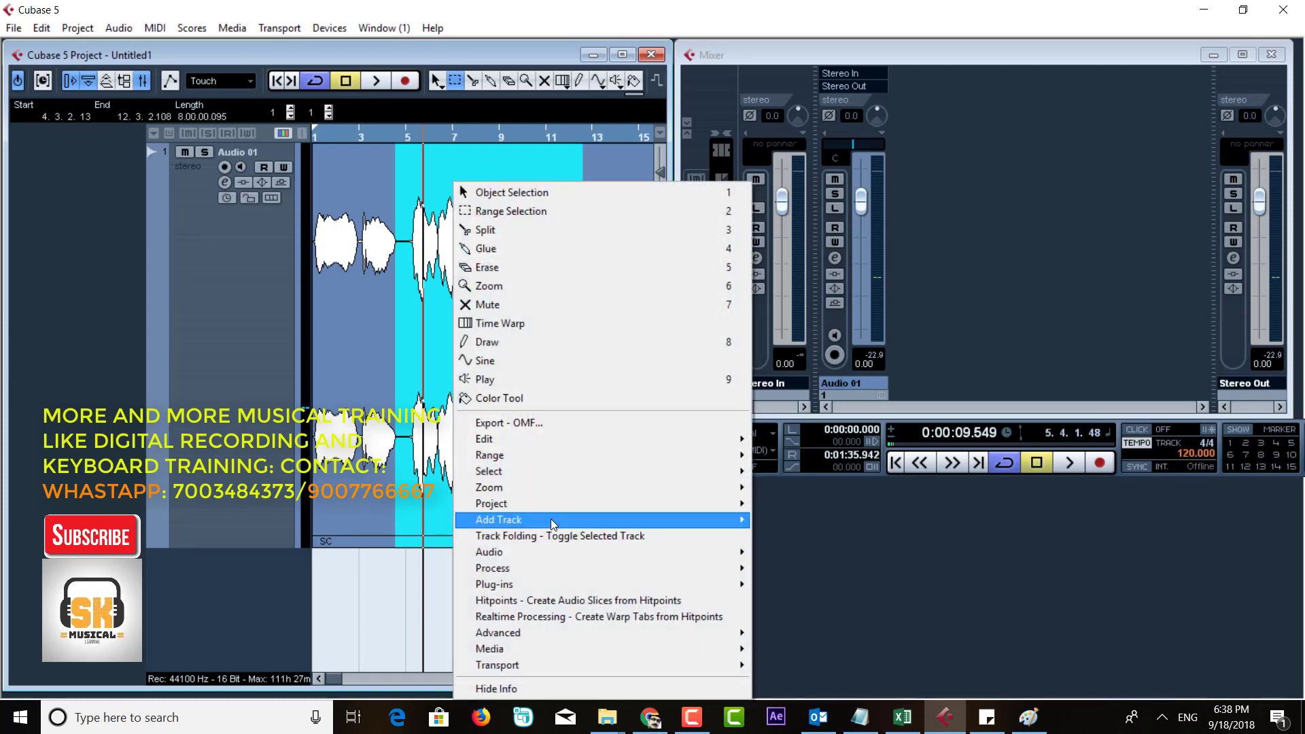
mouse_move(577, 570)
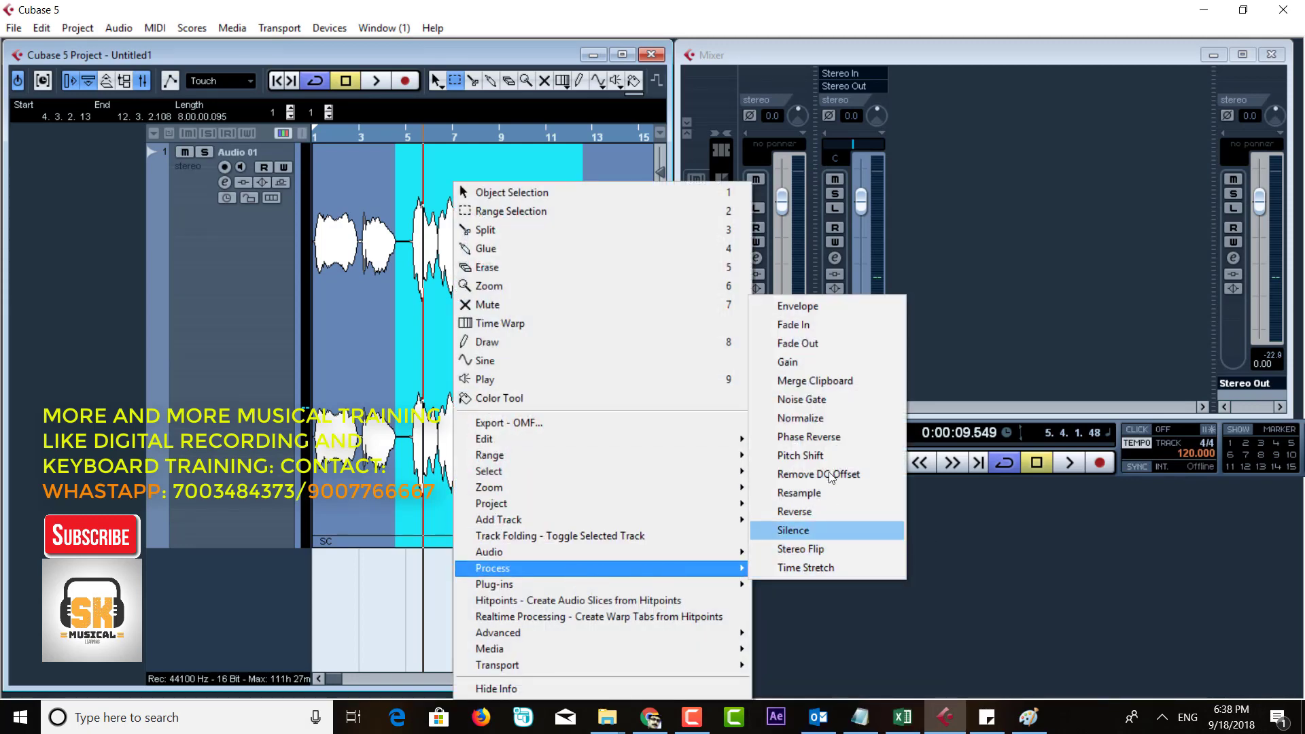
click(810, 400)
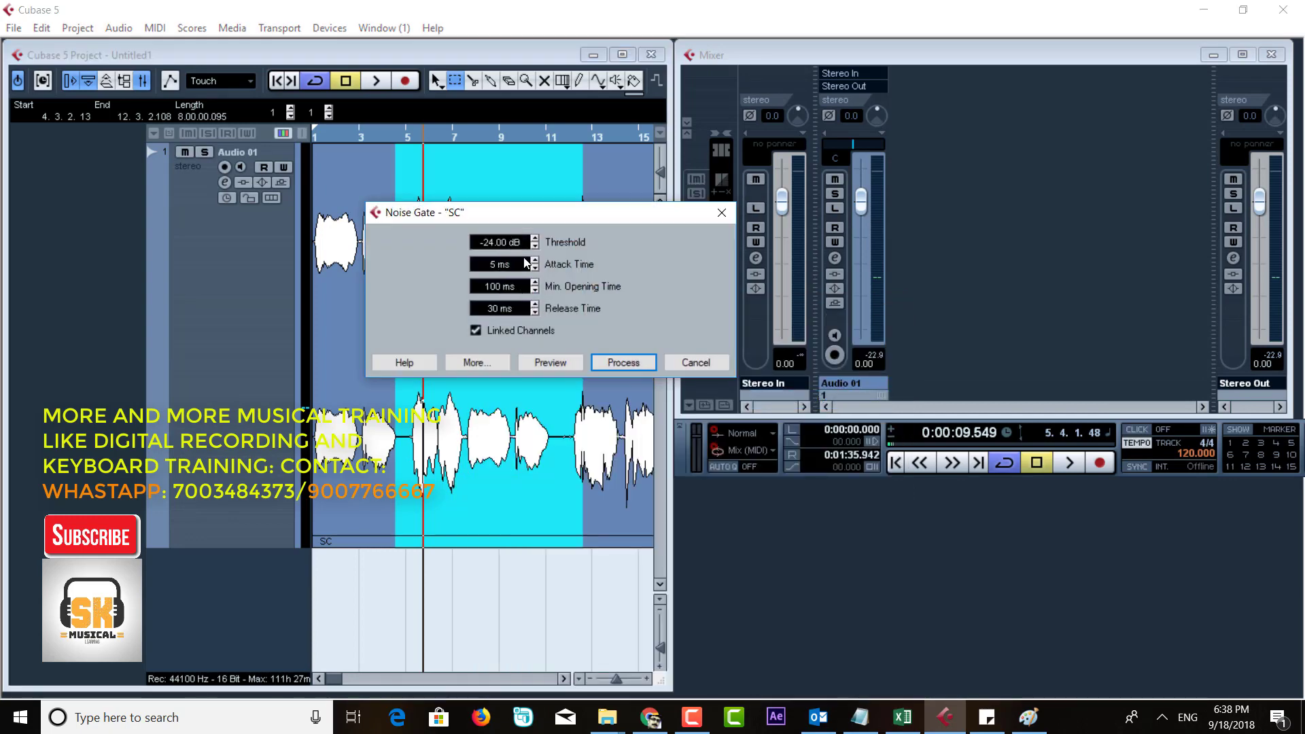
drag(500, 217, 507, 401)
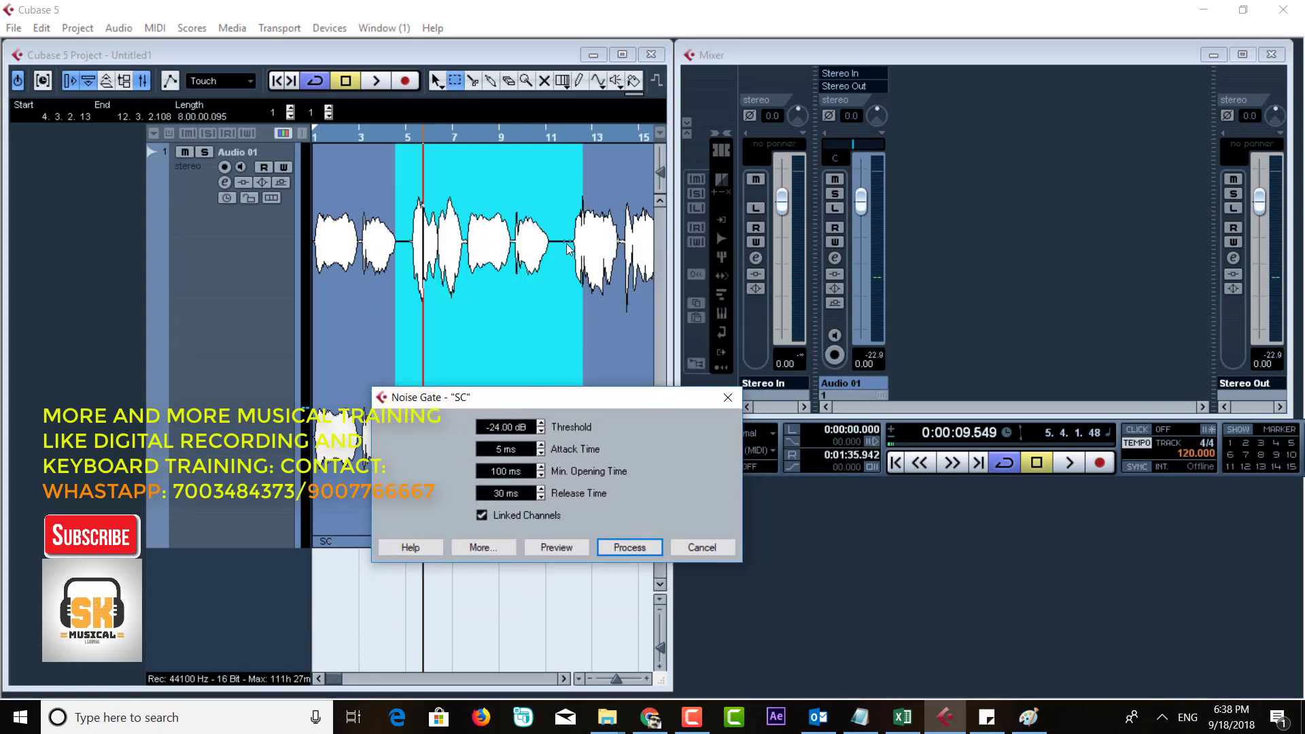
click(622, 548)
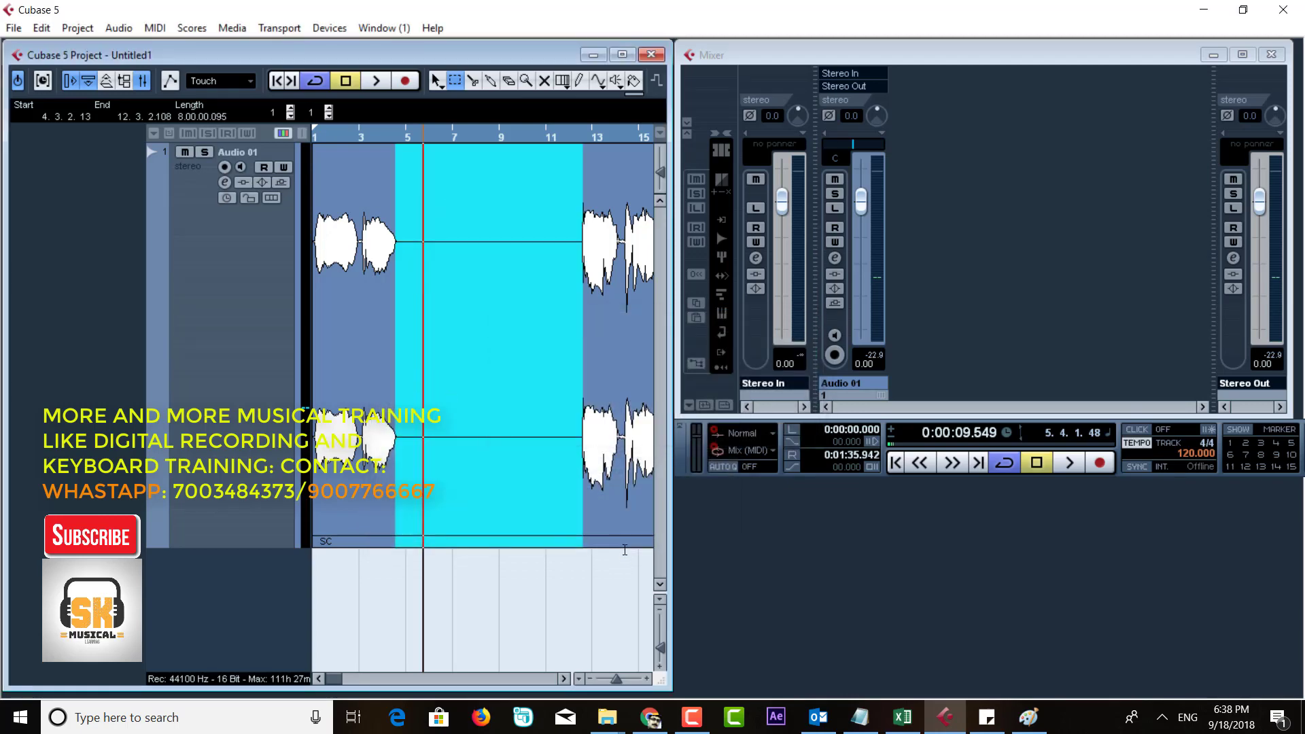
key(ctrl+z)
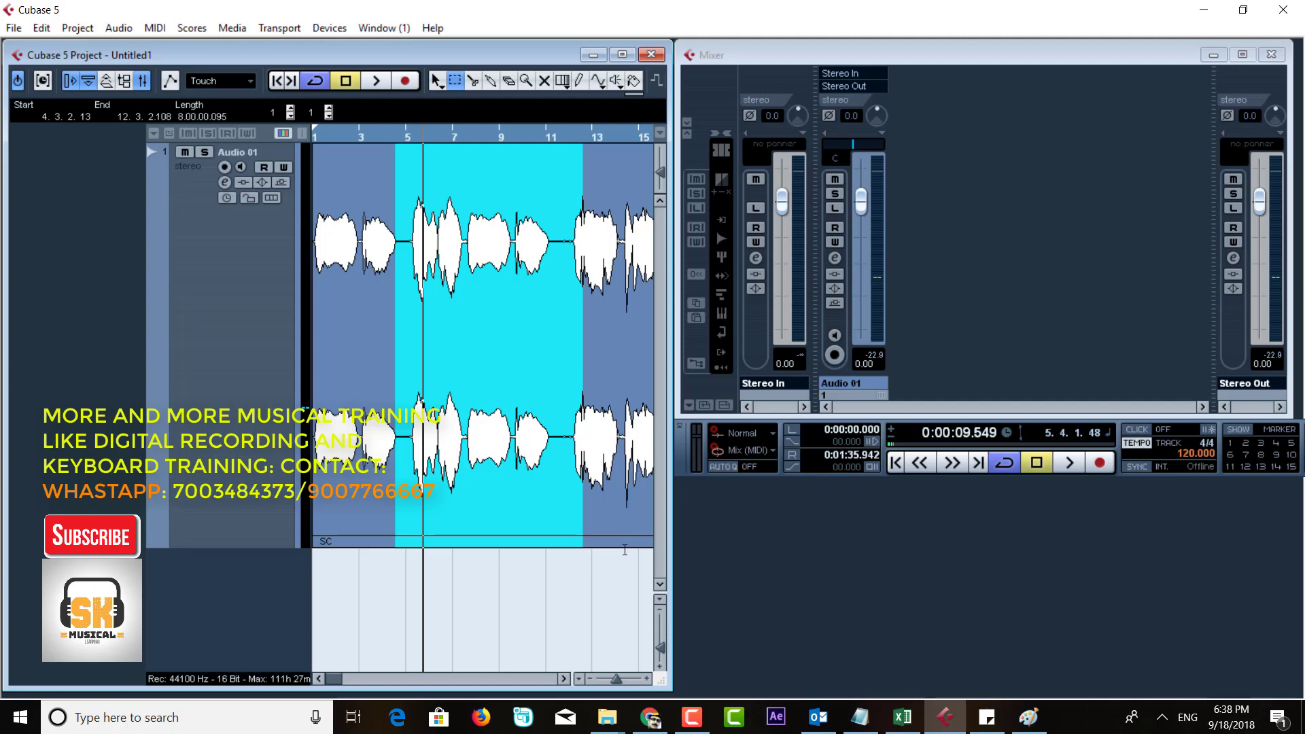
- Process the marked Audio 01 range with the Noise Gate, setting the threshold to -40.00 dB
right_click(485, 350)
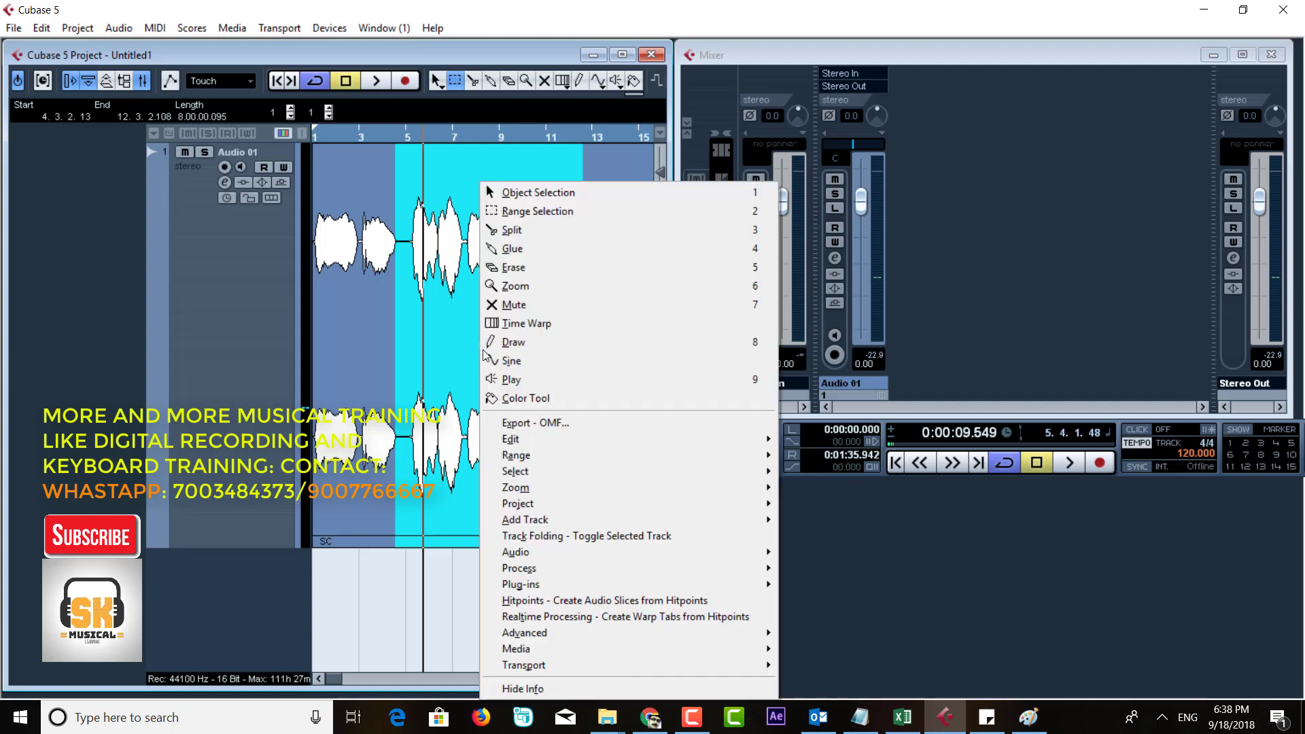
mouse_move(615, 573)
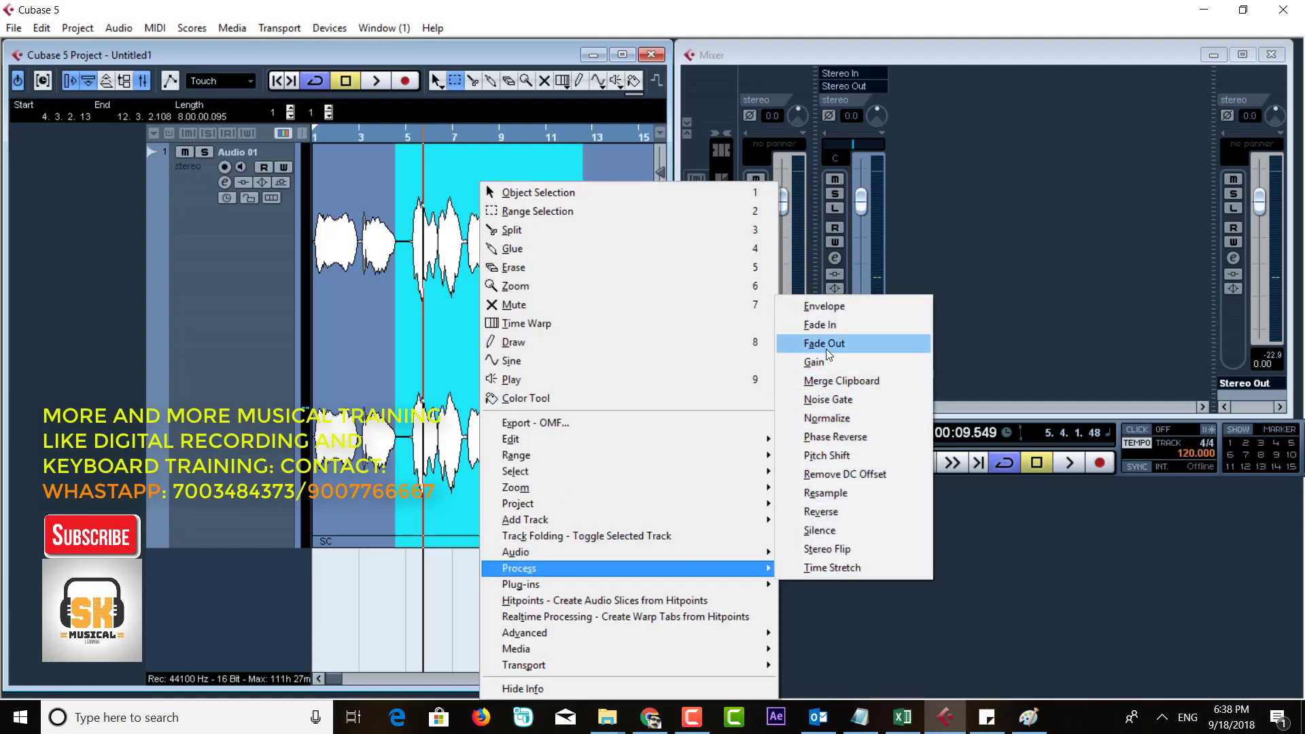
click(848, 400)
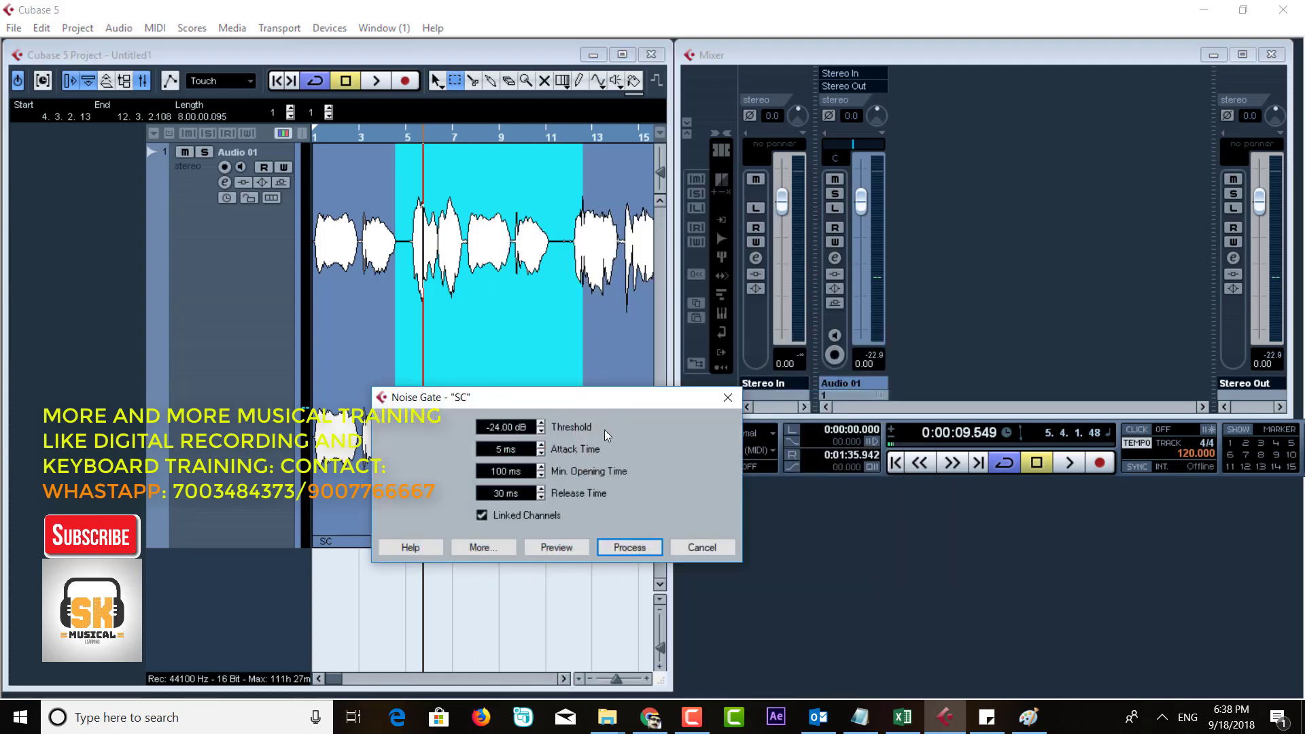
click(541, 427)
click(542, 427)
click(542, 429)
click(542, 429)
click(542, 430)
click(541, 430)
click(541, 430)
click(542, 430)
click(542, 430)
click(542, 430)
click(542, 430)
click(542, 430)
click(541, 430)
click(541, 429)
click(542, 429)
click(542, 430)
drag(545, 402, 869, 187)
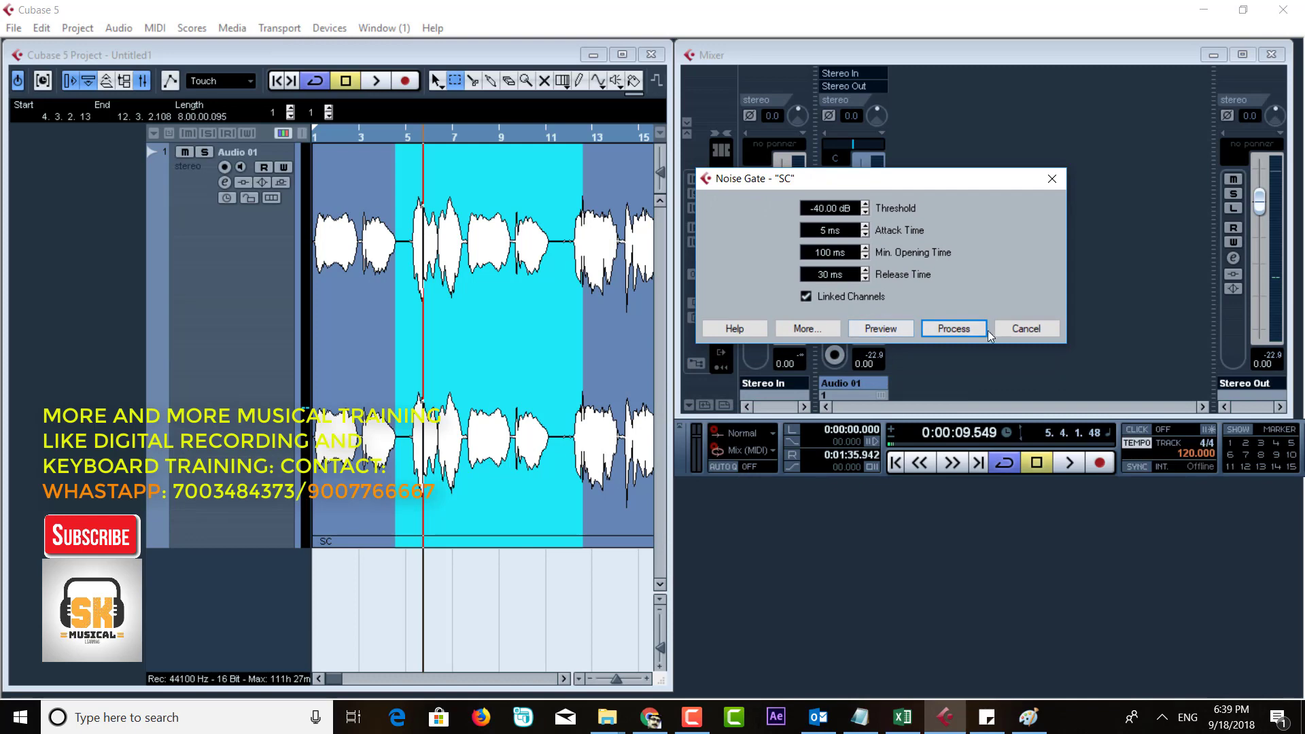
click(952, 328)
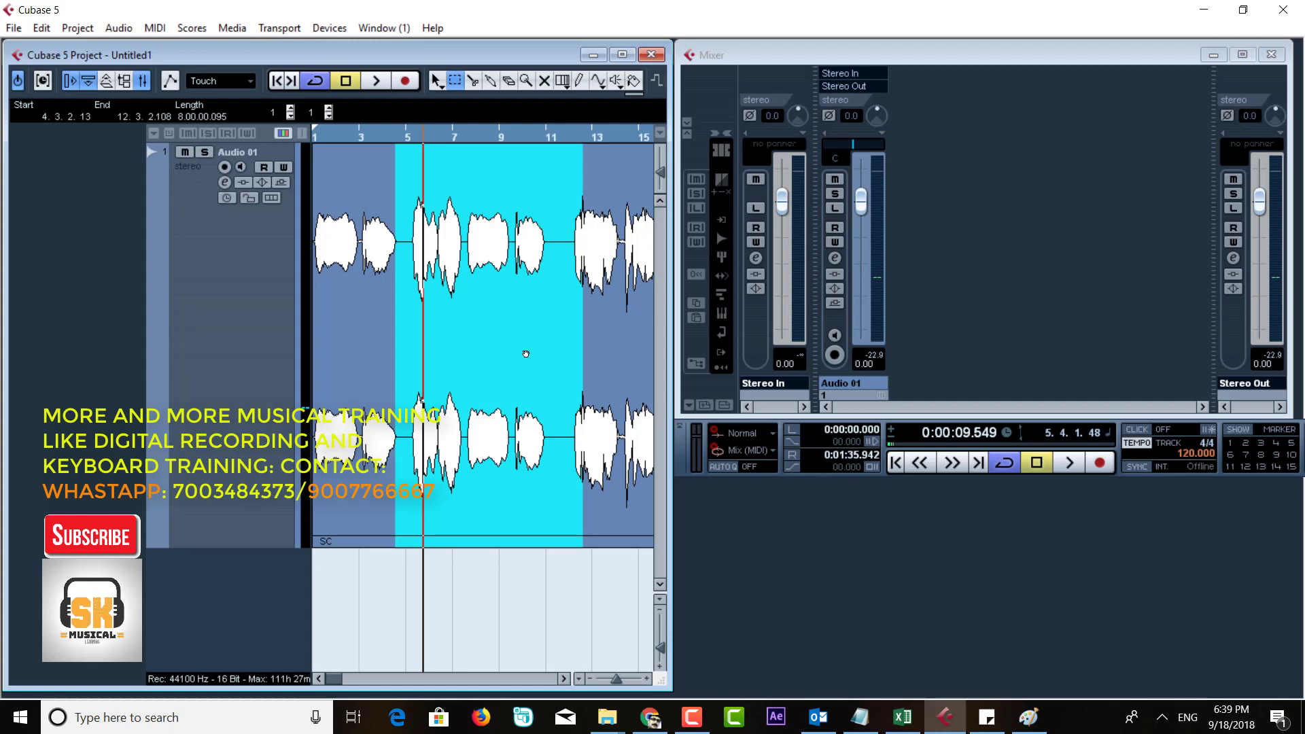
- Play the gated recording from about bar 3 to bar 10 to listen to the result
click(374, 141)
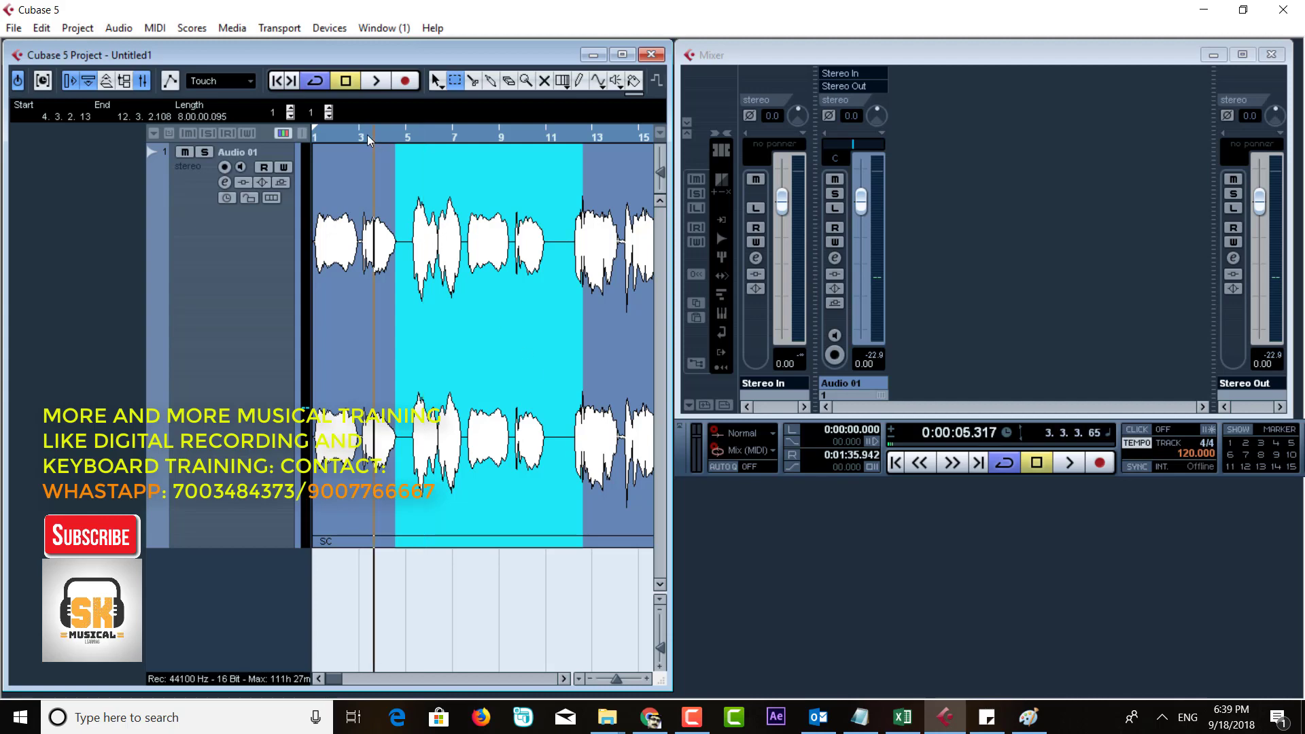
key(space)
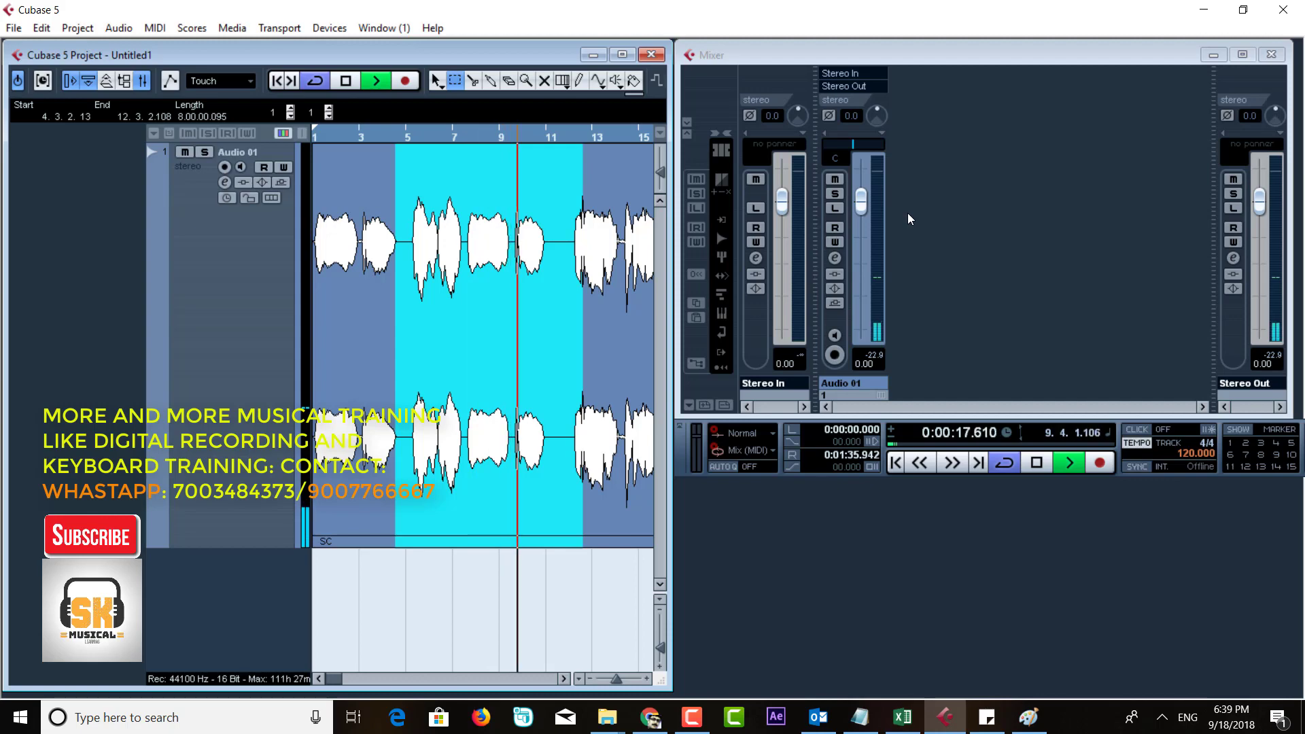
key(space)
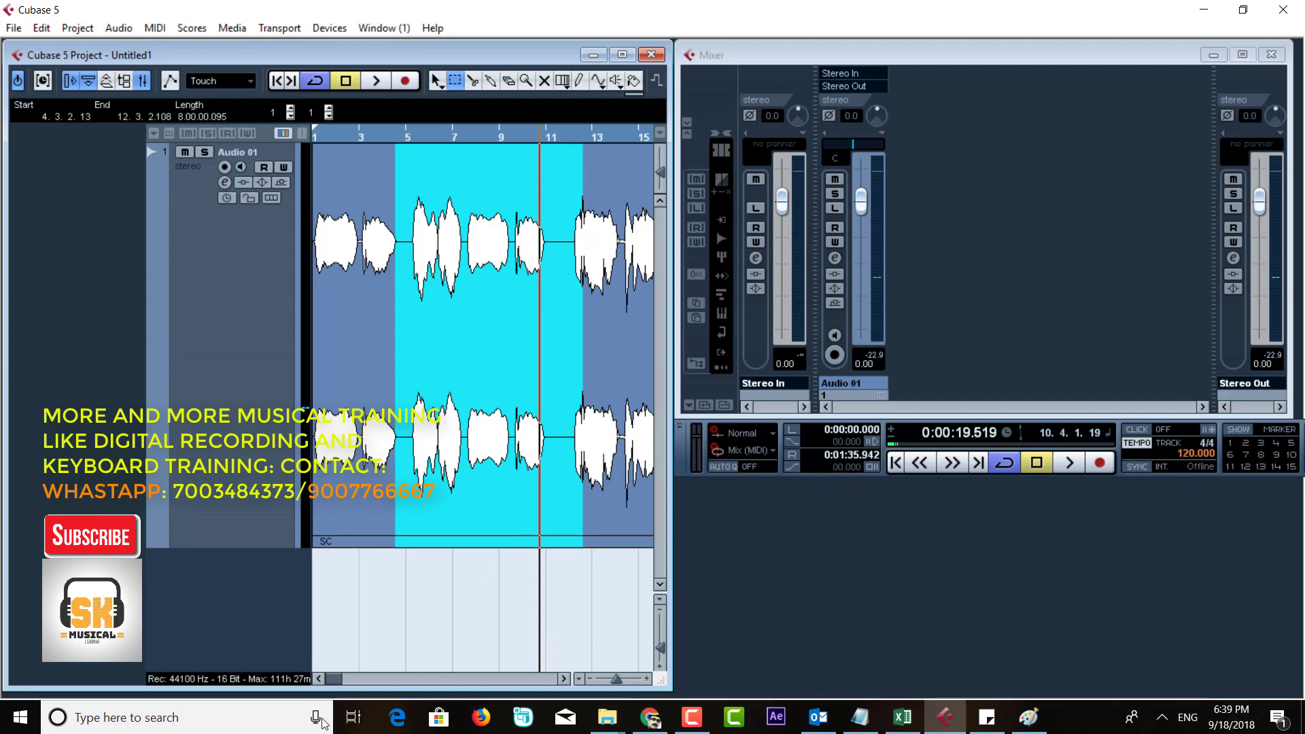
- Clear the range selection on Audio 01 and switch to the Object Selection tool
click(494, 312)
click(393, 308)
click(437, 80)
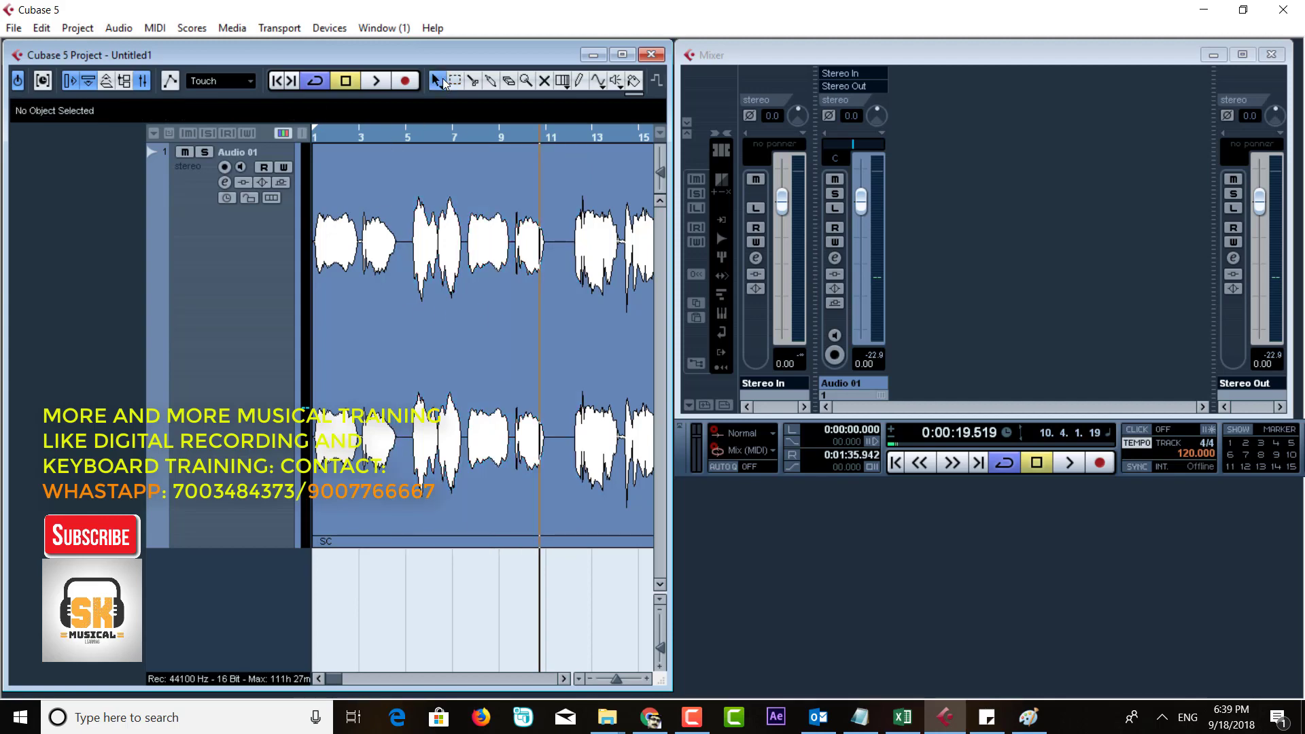
- Switch to the Sticky Notes outline and review the internal EQ item of Part 2 and the Part 3 list
click(986, 717)
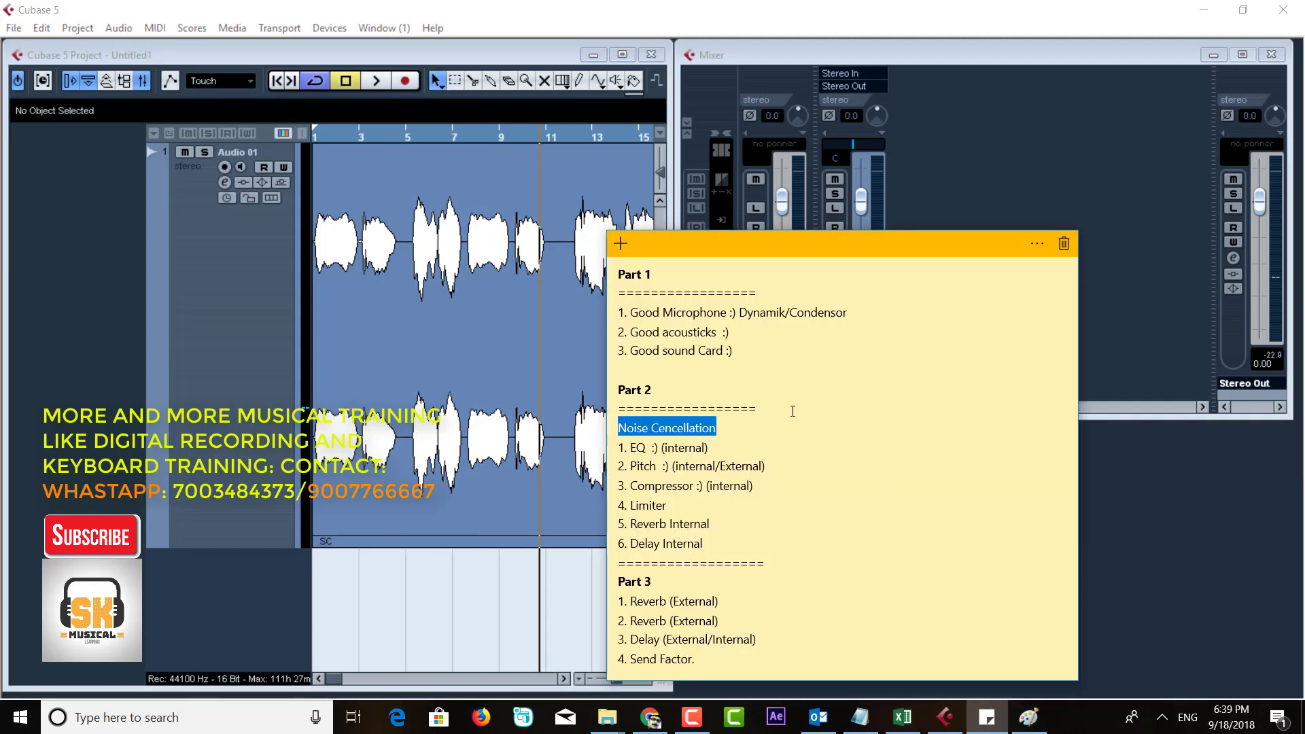
drag(620, 448, 710, 448)
click(717, 449)
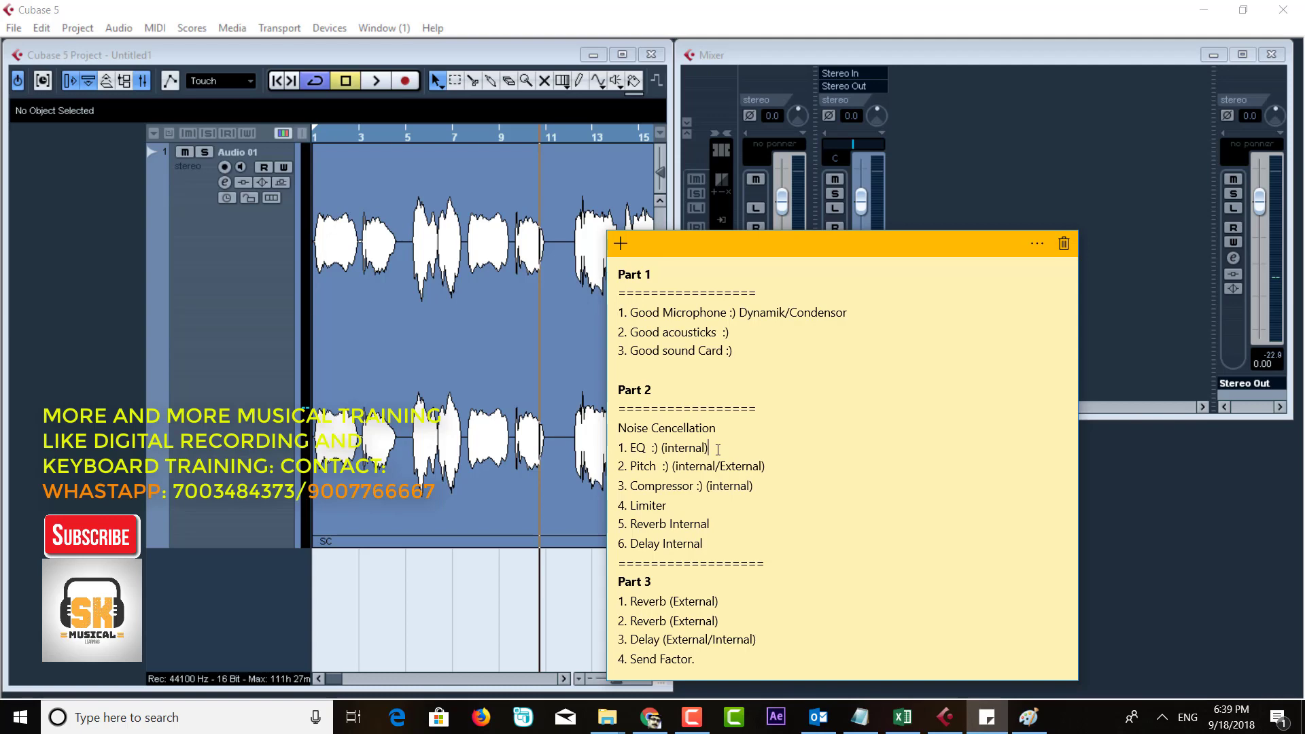
drag(618, 581, 644, 654)
click(717, 517)
drag(662, 447, 708, 448)
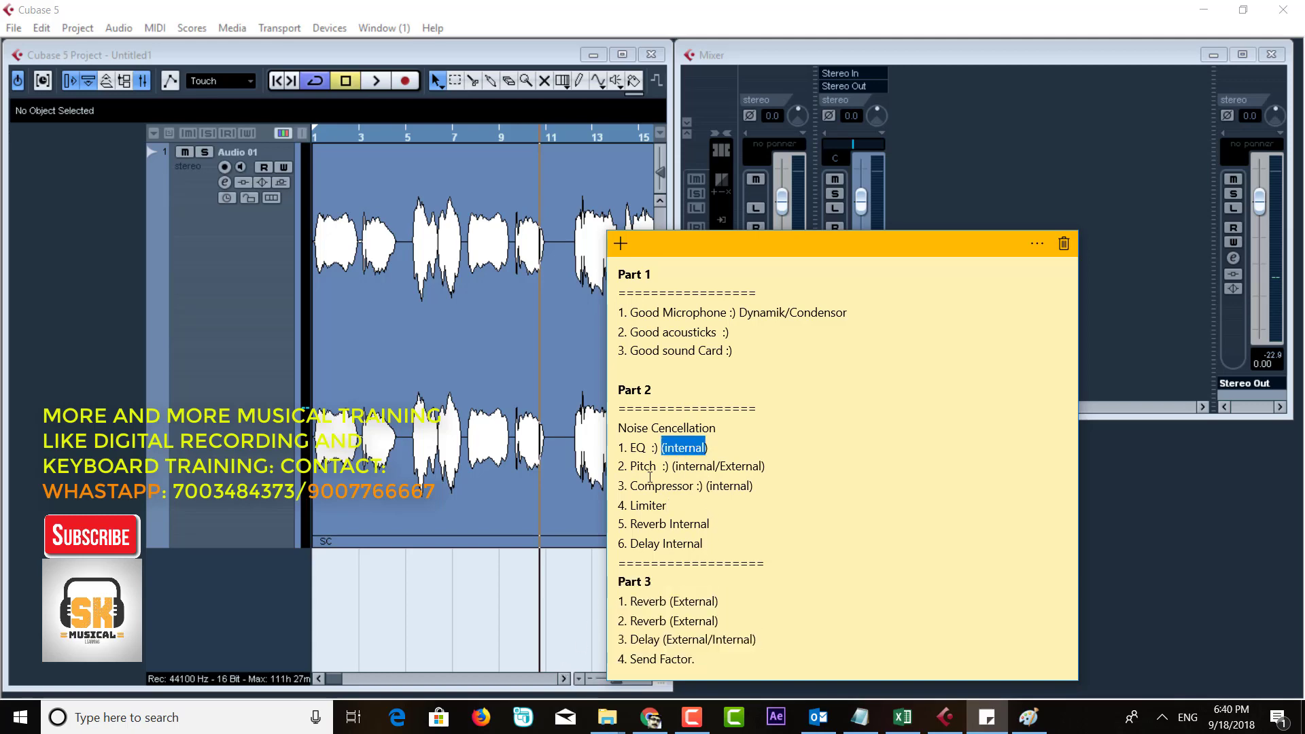
- Select Audio 01 back in Cubase, open its channel settings, and load AutoTuneVST in the first insert slot, closing the plug-in window
click(267, 394)
click(267, 397)
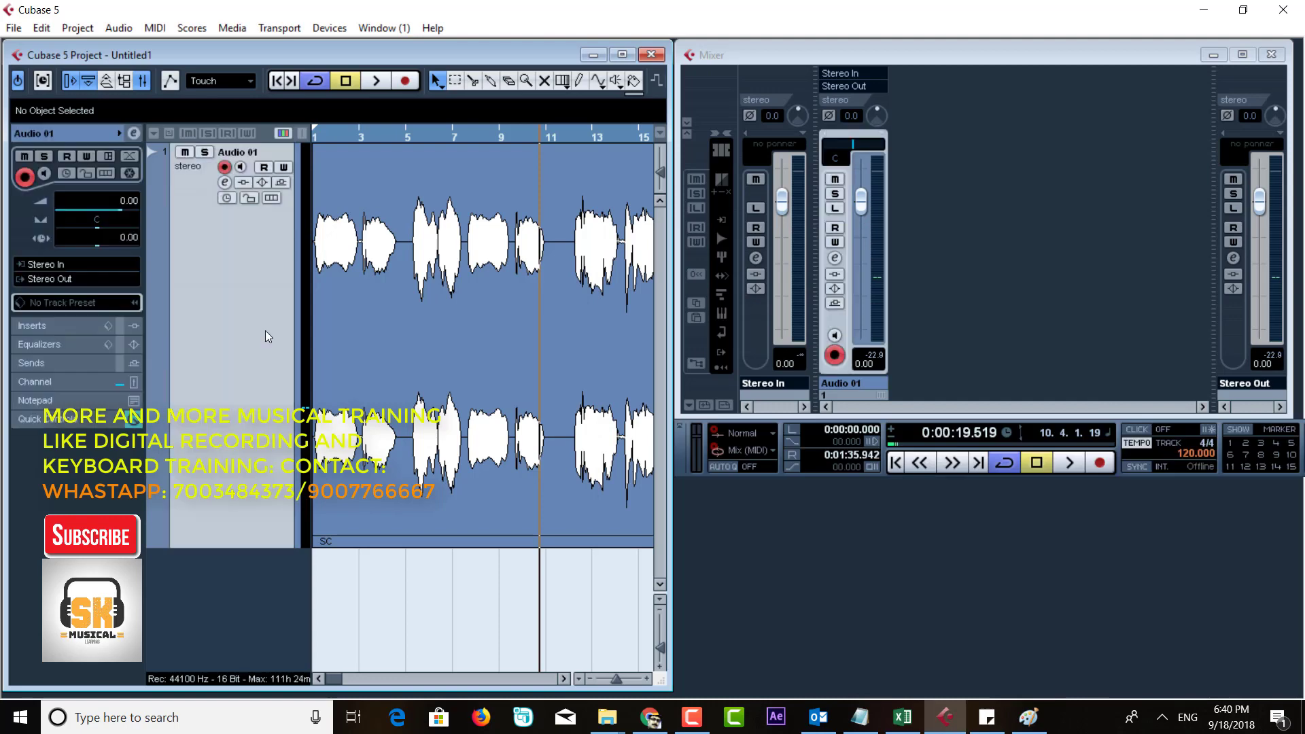
click(225, 182)
click(516, 166)
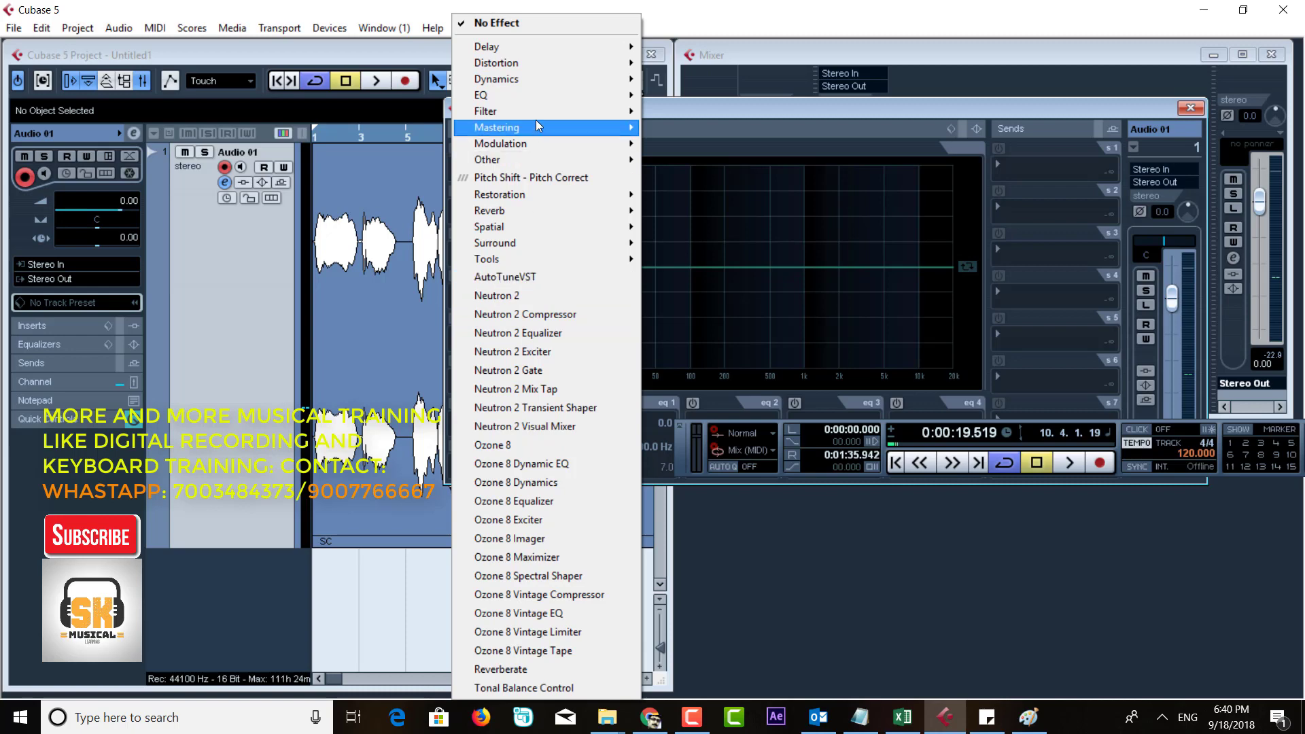
click(561, 276)
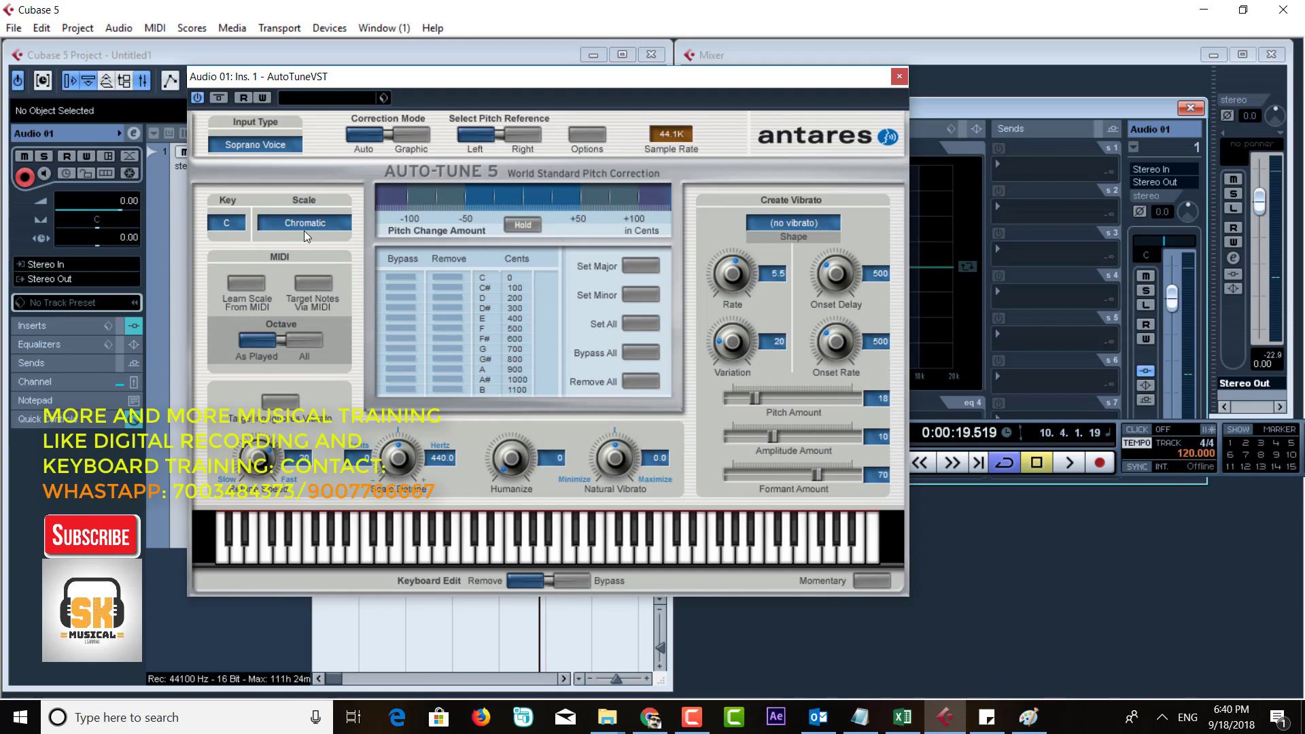
click(899, 76)
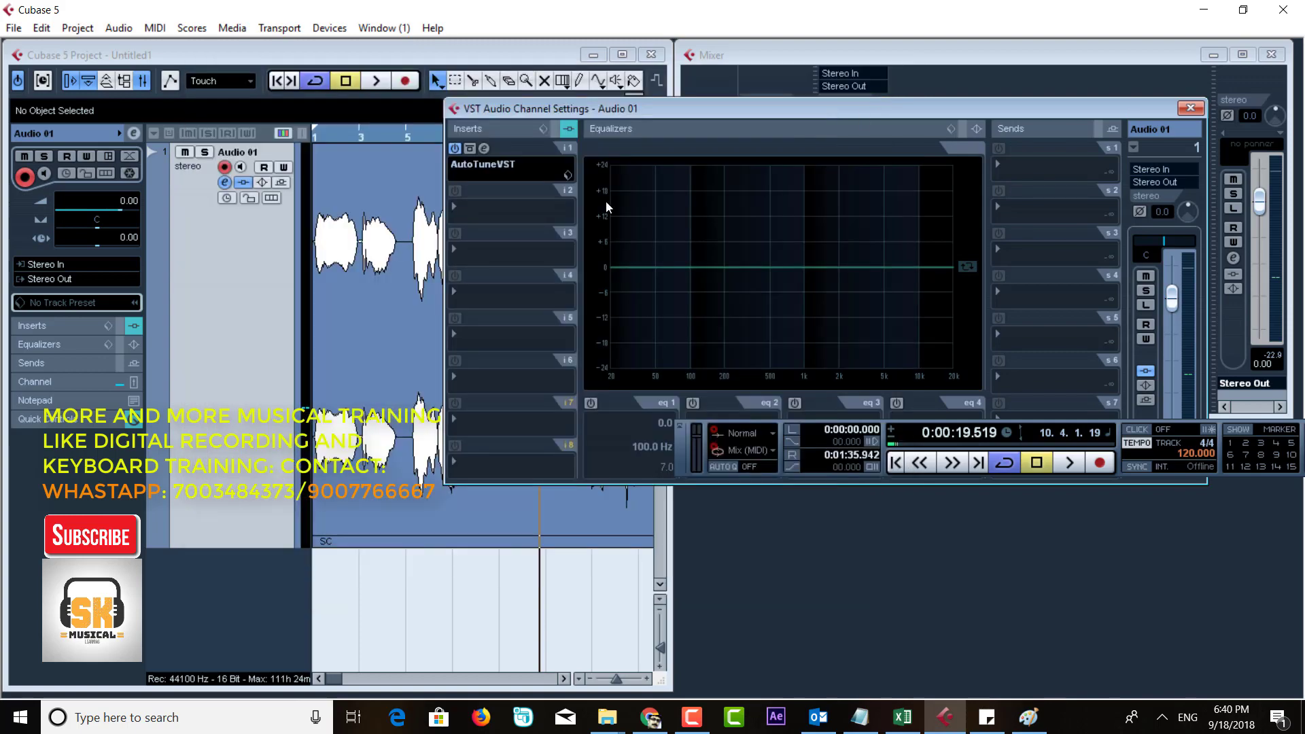
- Load the GEQ-30 equalizer in Audio 01's second insert slot and start playback
click(499, 214)
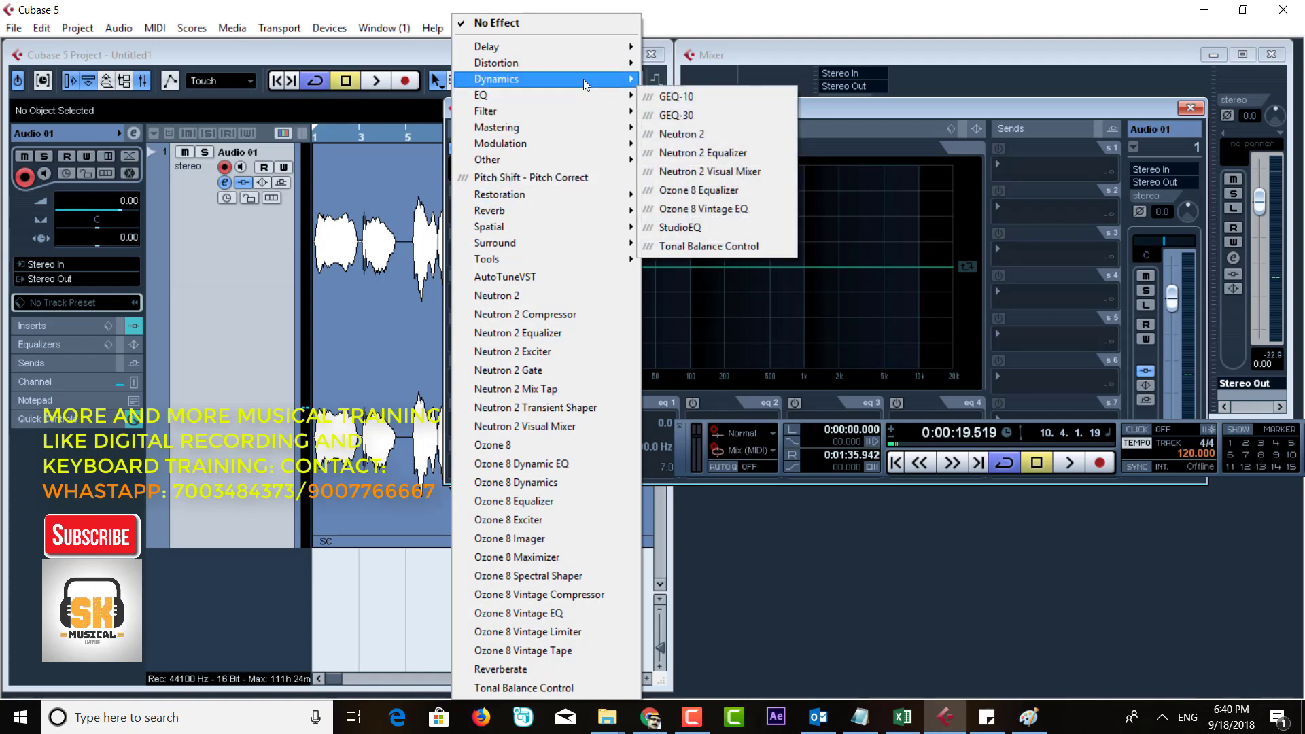
click(689, 116)
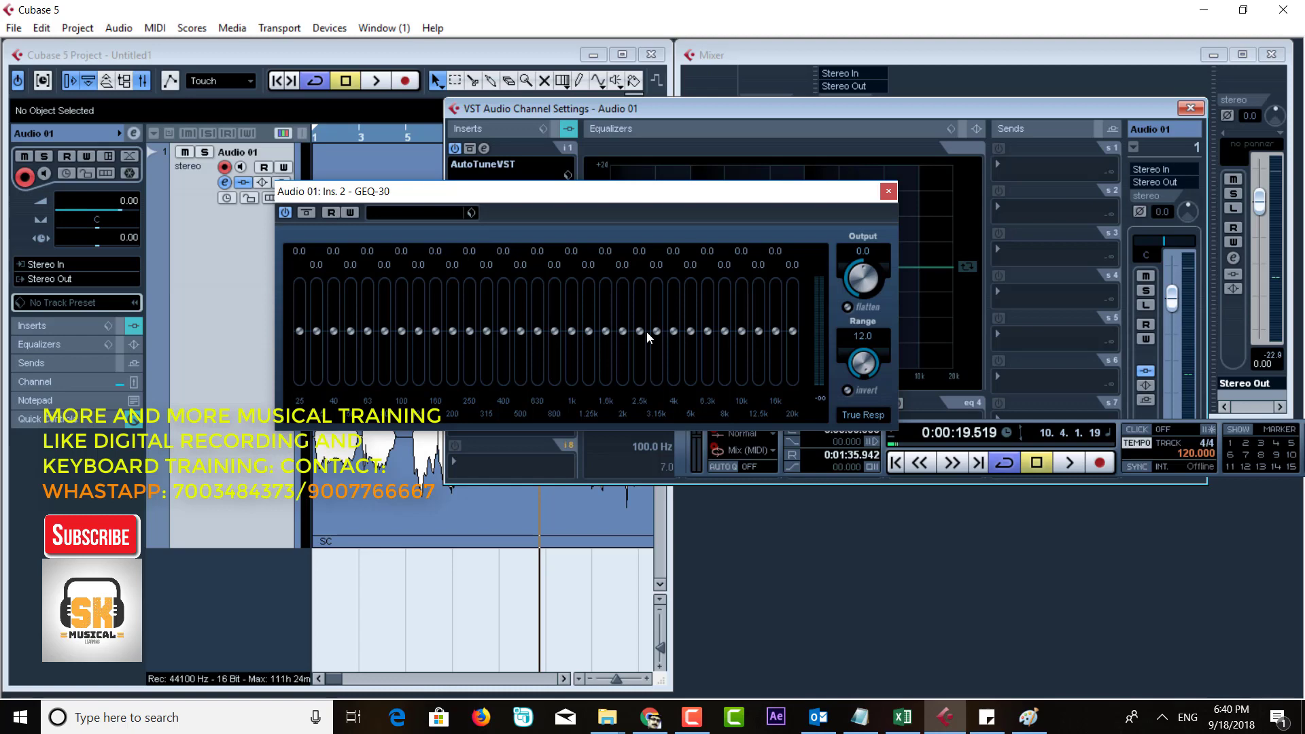
key(space)
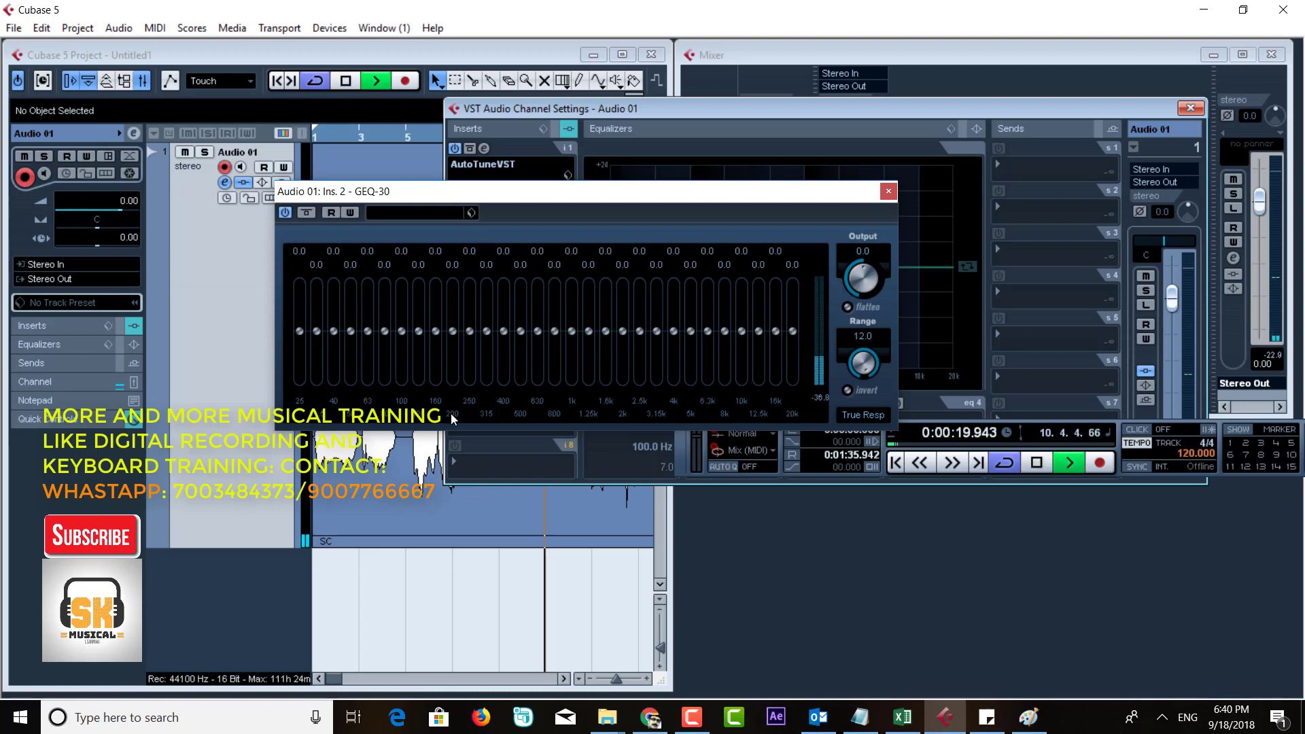
- Audition the Loudness V and Pop Master presets of GEQ-30, settle on Bright Vox, stop playback, and close the equalizer
click(435, 216)
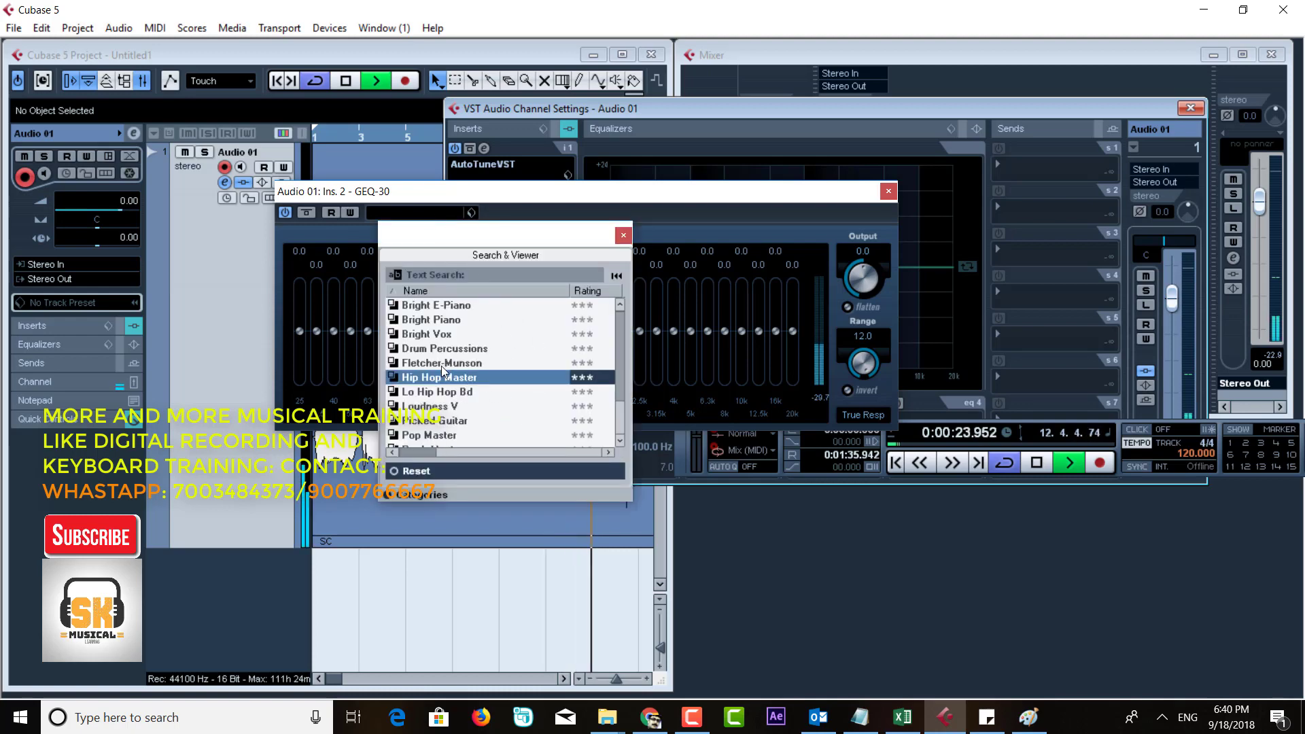
scroll(441, 398, down, 1)
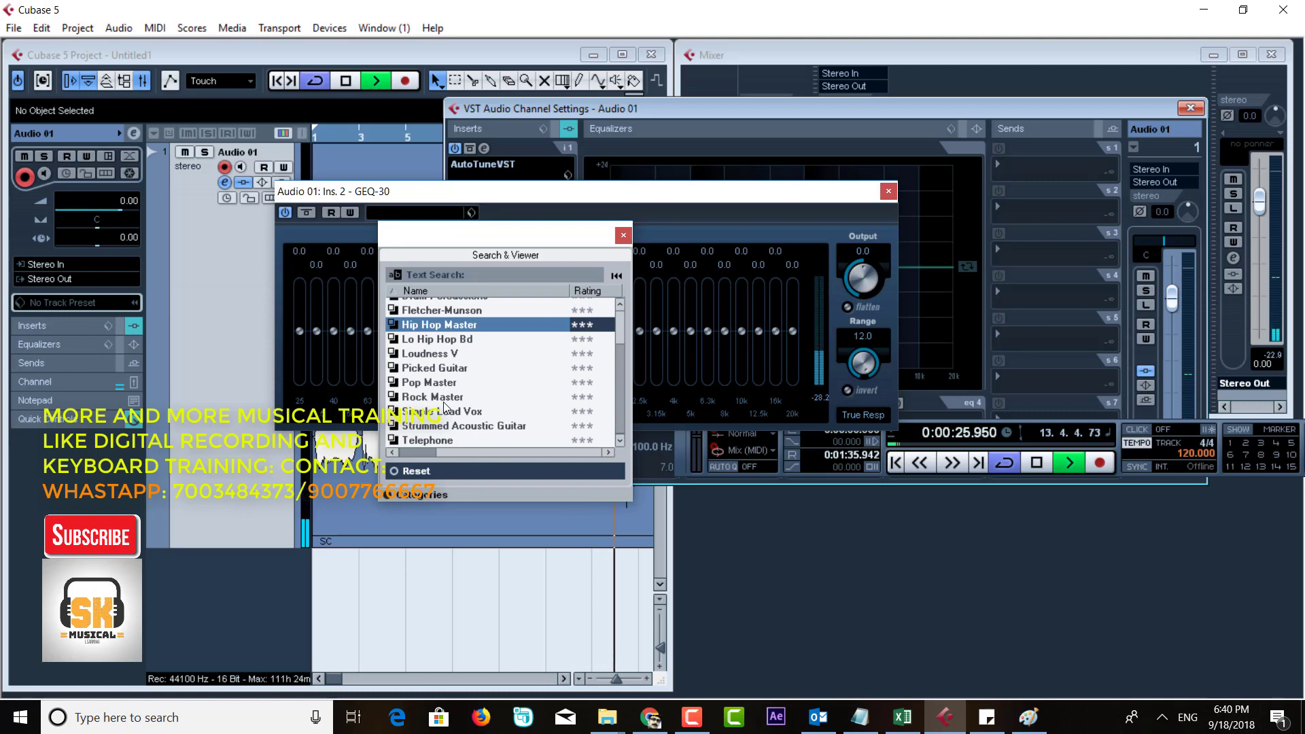
click(429, 355)
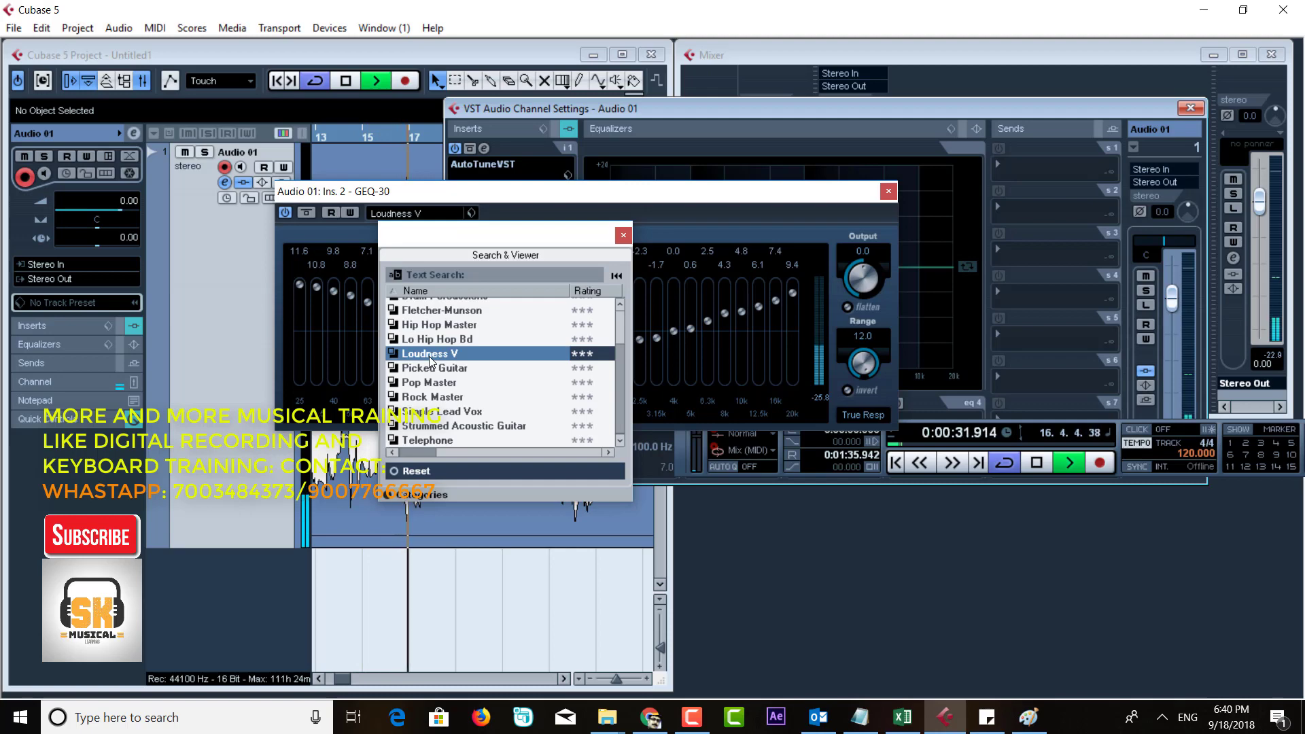
click(439, 383)
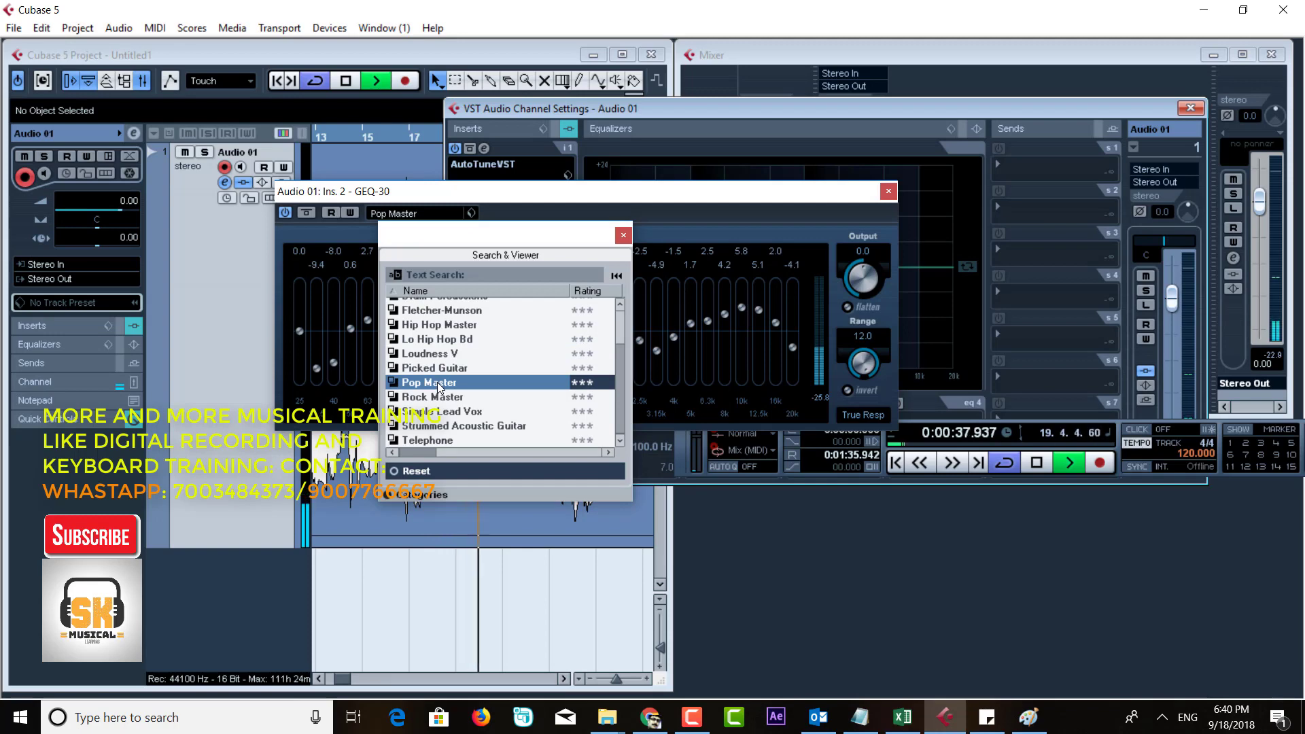
scroll(462, 389, up, 1)
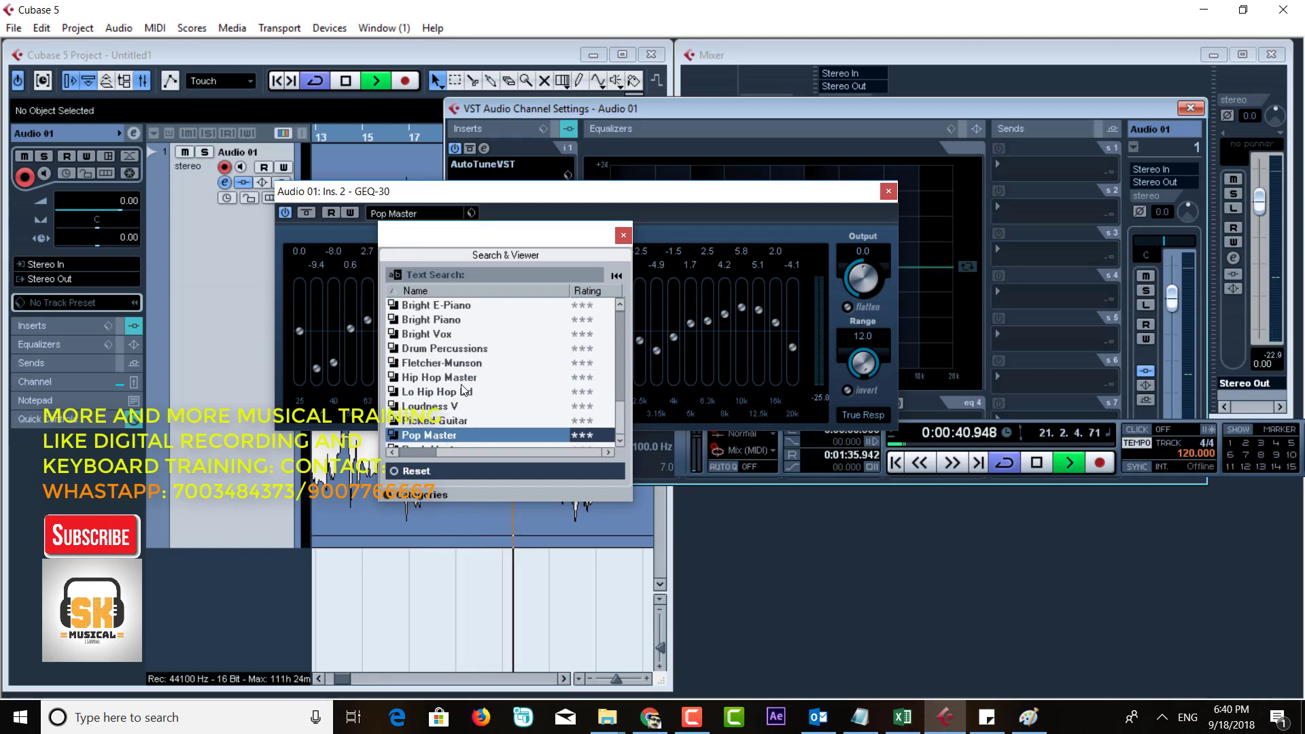
click(424, 335)
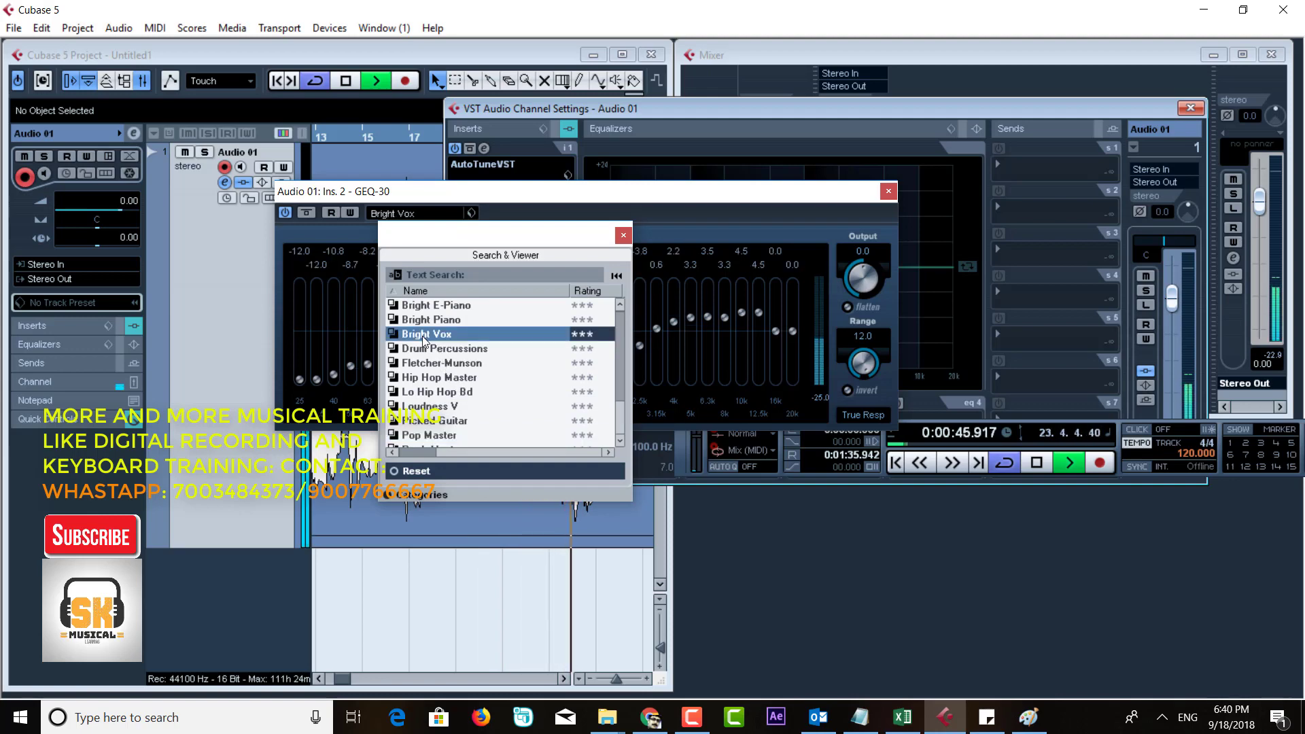
click(623, 235)
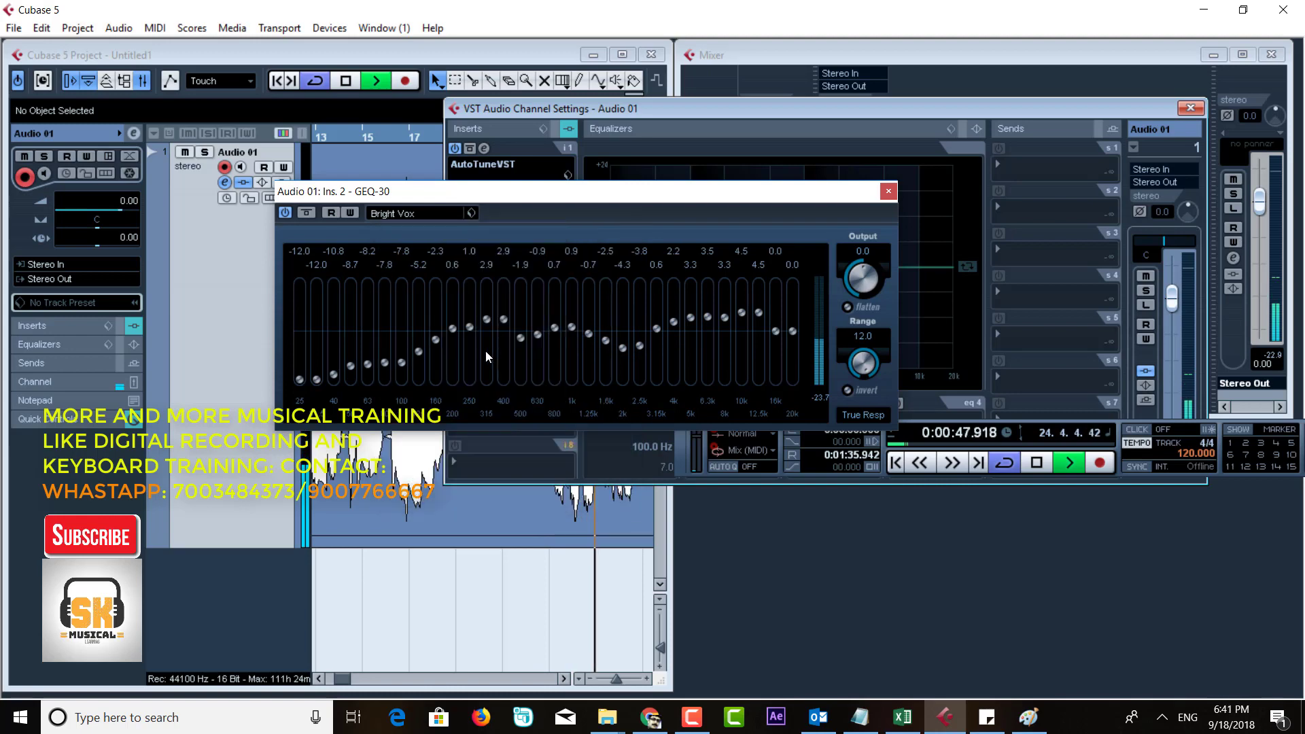
key(space)
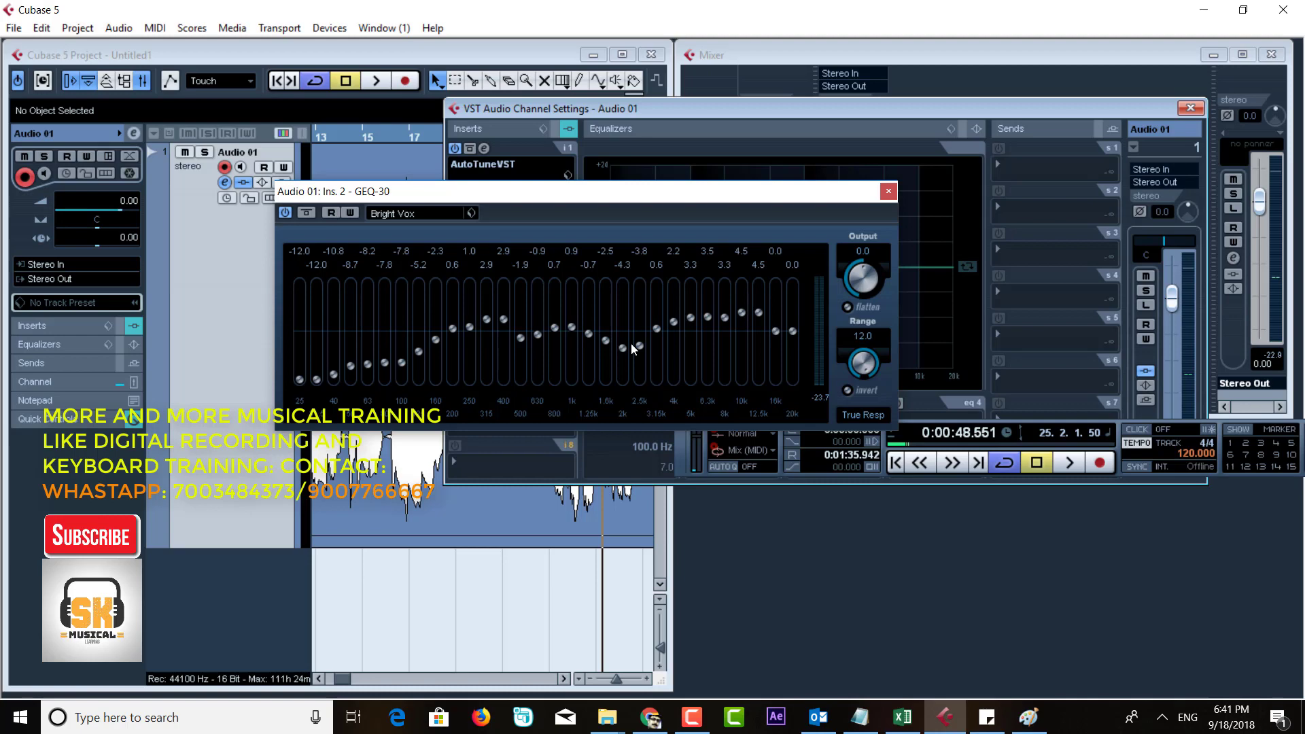
click(888, 193)
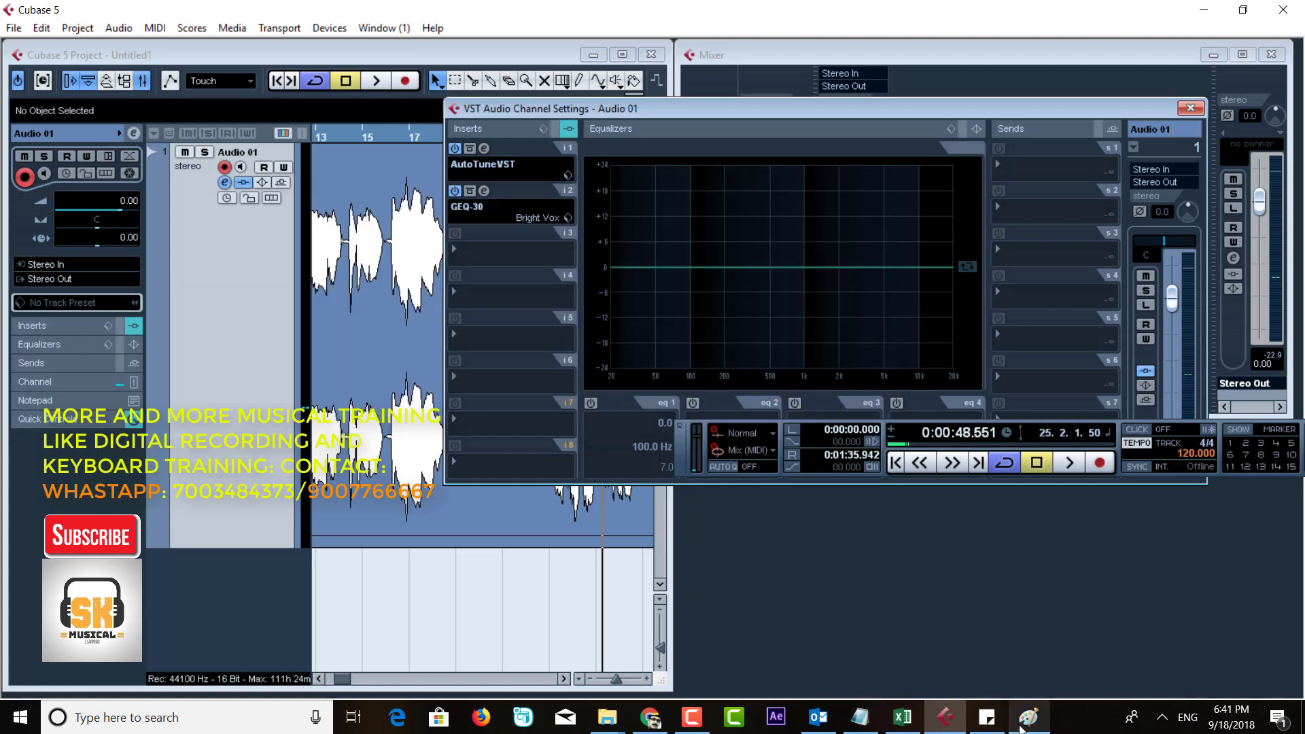
- Check the Compressor item in the Sticky Notes outline, and load Compressor in Audio 01's third insert slot back in Cubase
click(989, 725)
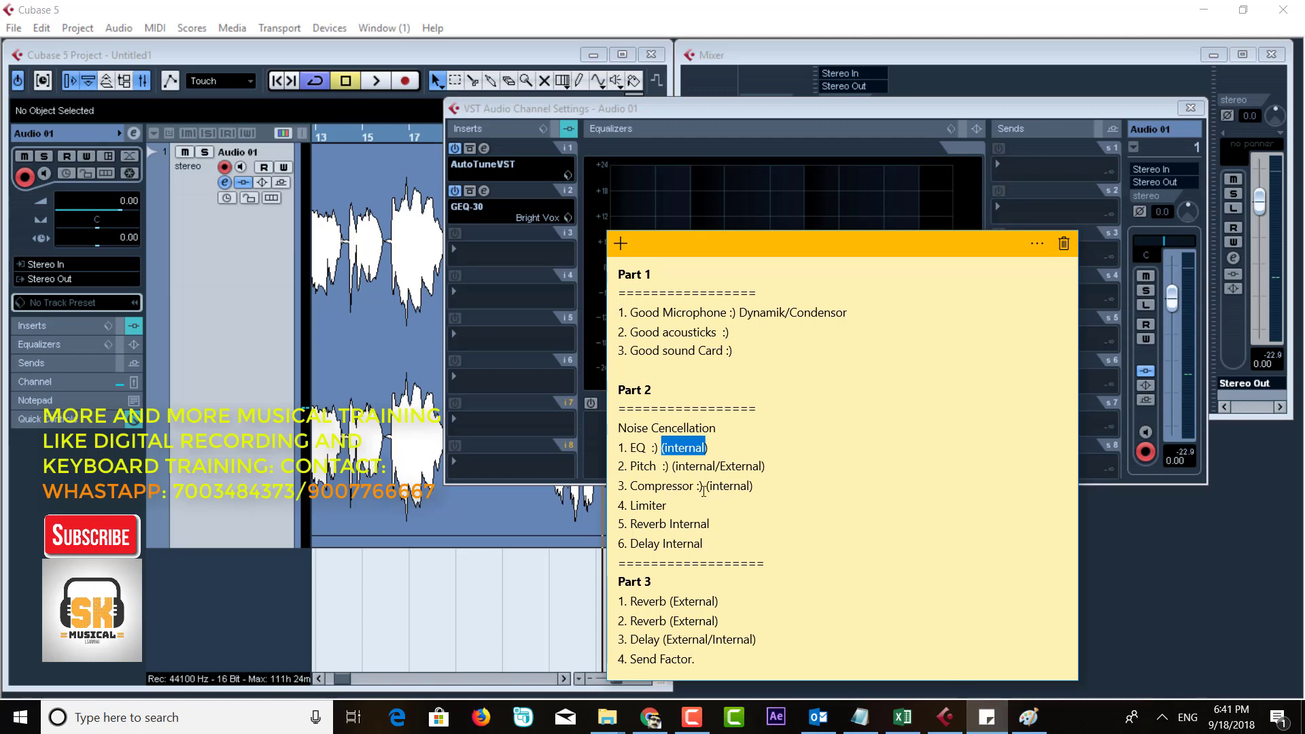
click(495, 253)
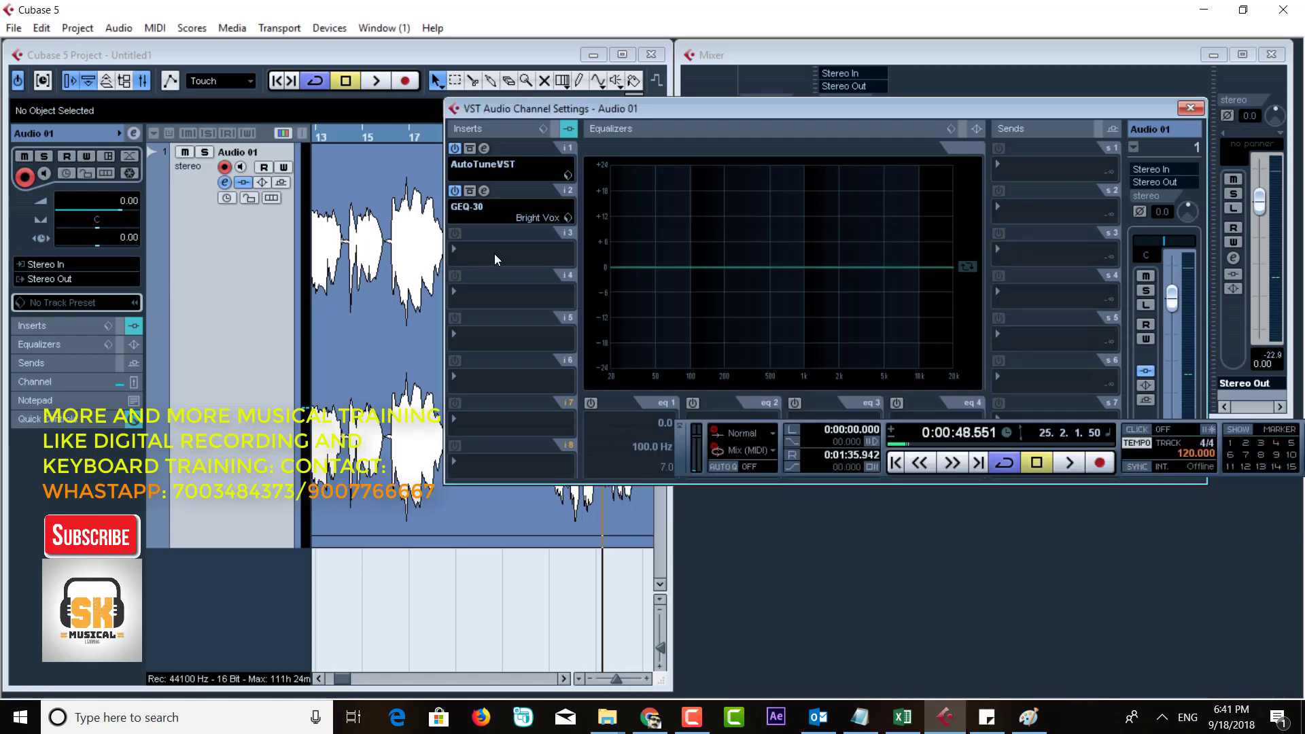
click(495, 254)
mouse_move(581, 77)
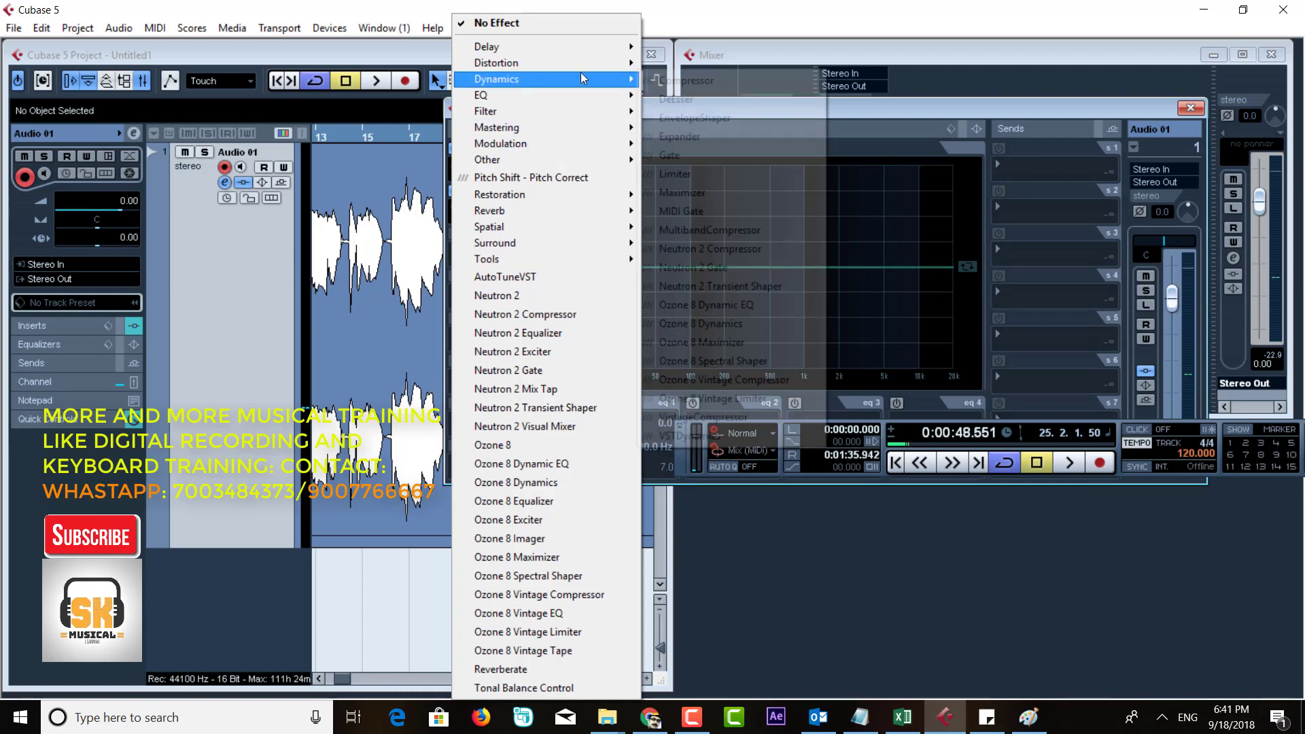
click(673, 85)
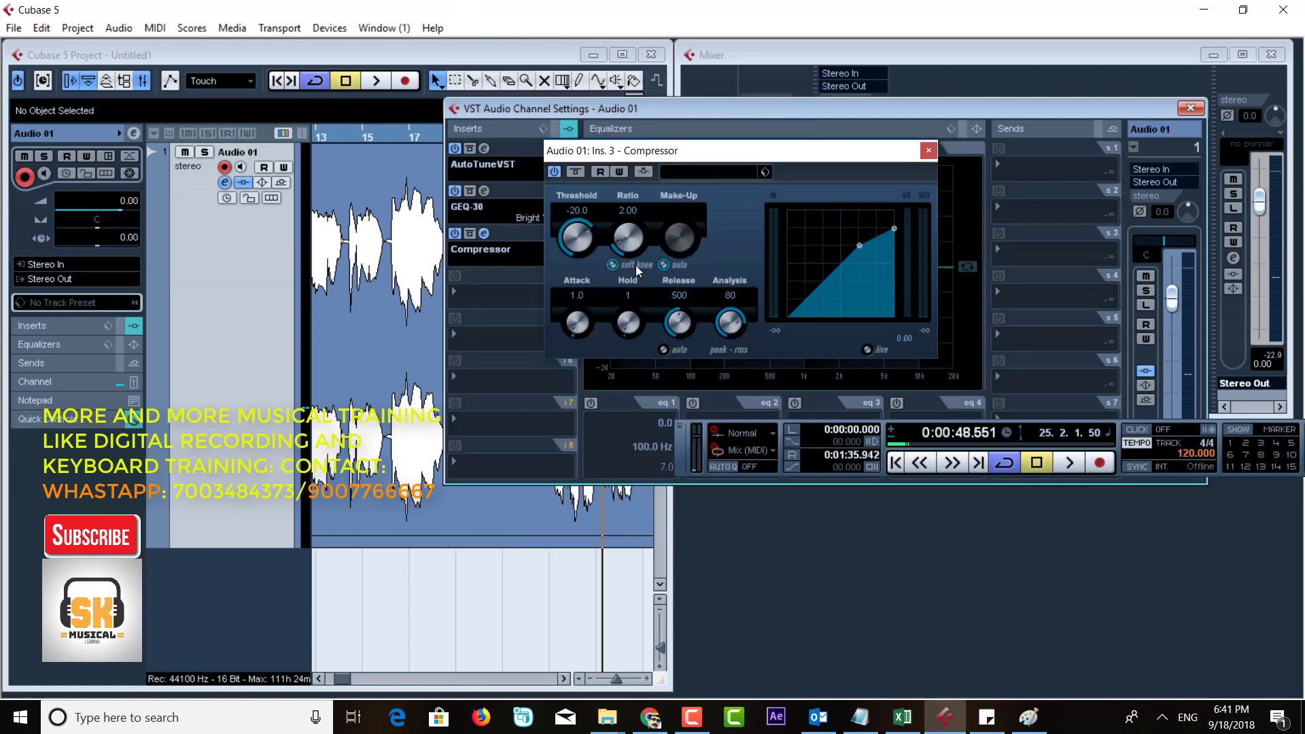
- Start playback and browse the Compressor presets, closing the preset list without choosing one
key(space)
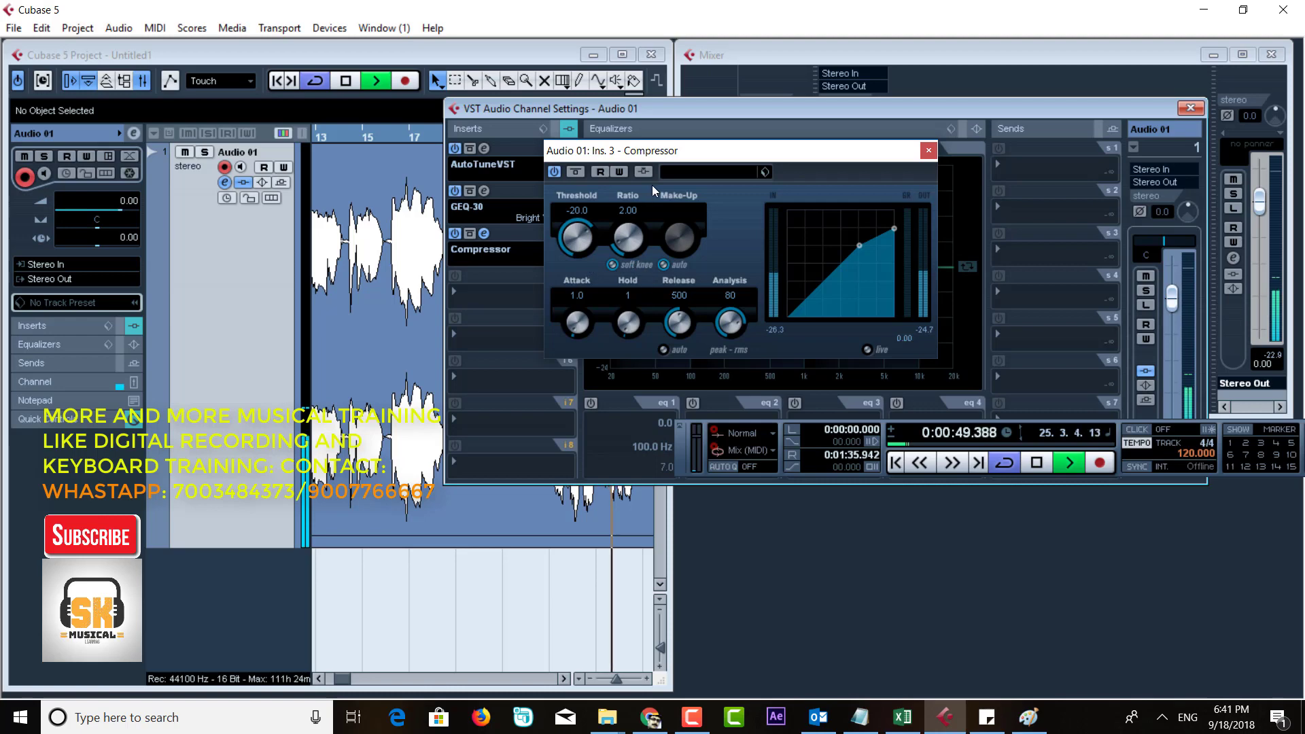
click(707, 174)
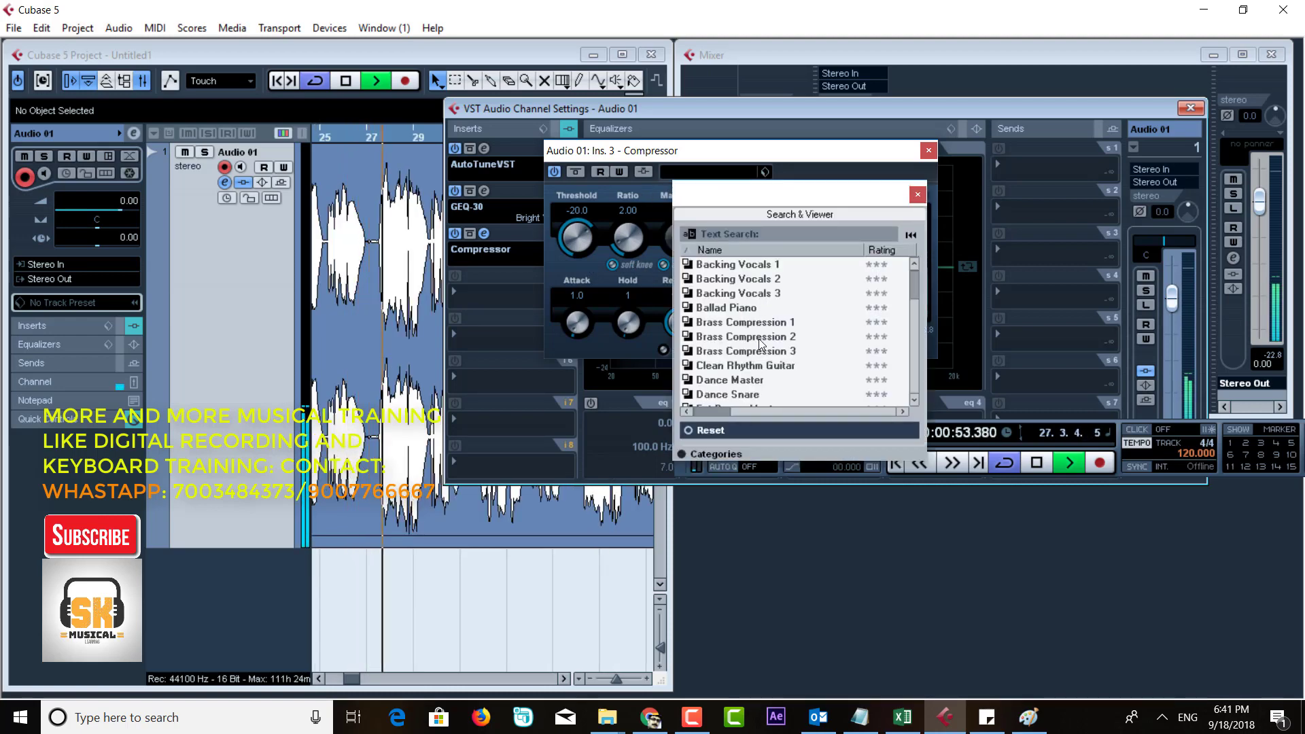
scroll(760, 343, down, 1)
scroll(759, 338, down, 4)
click(918, 195)
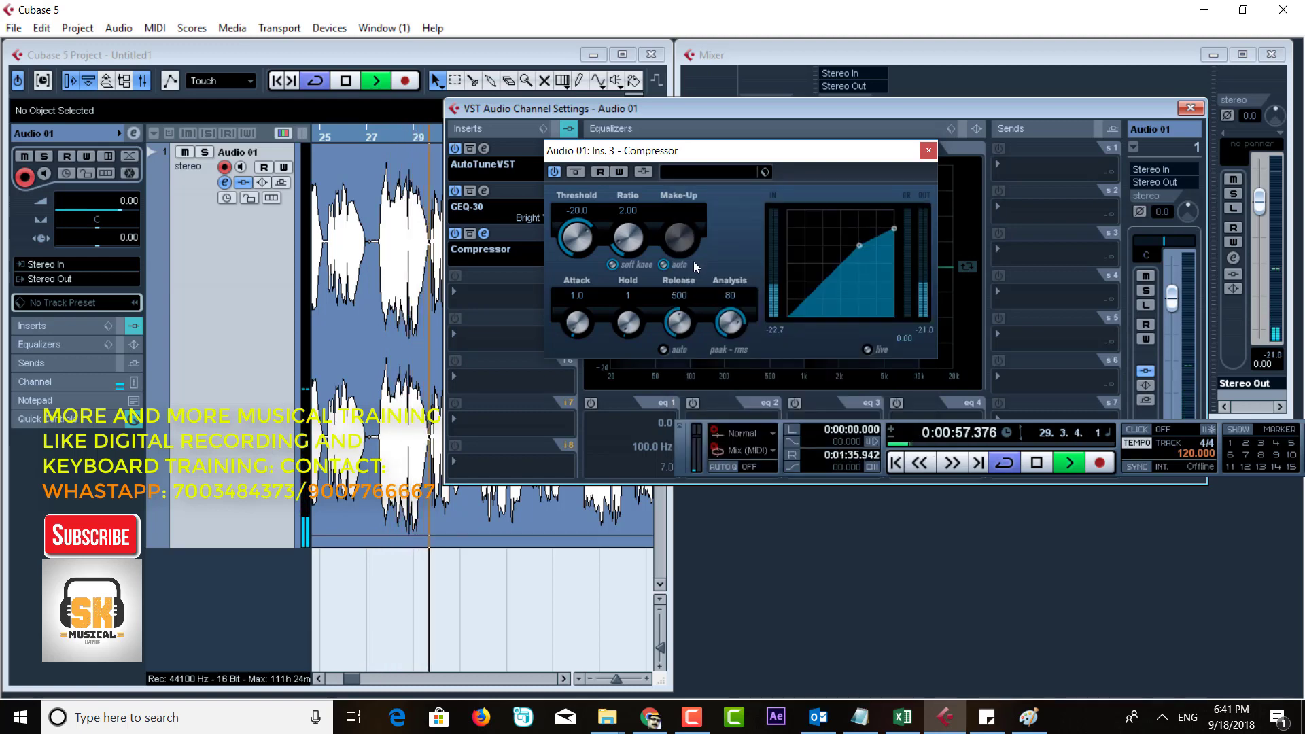
- Turn off the Compressor's automatic make-up gain, raise Make-Up to 7.0 during playback, and stop playback
click(663, 264)
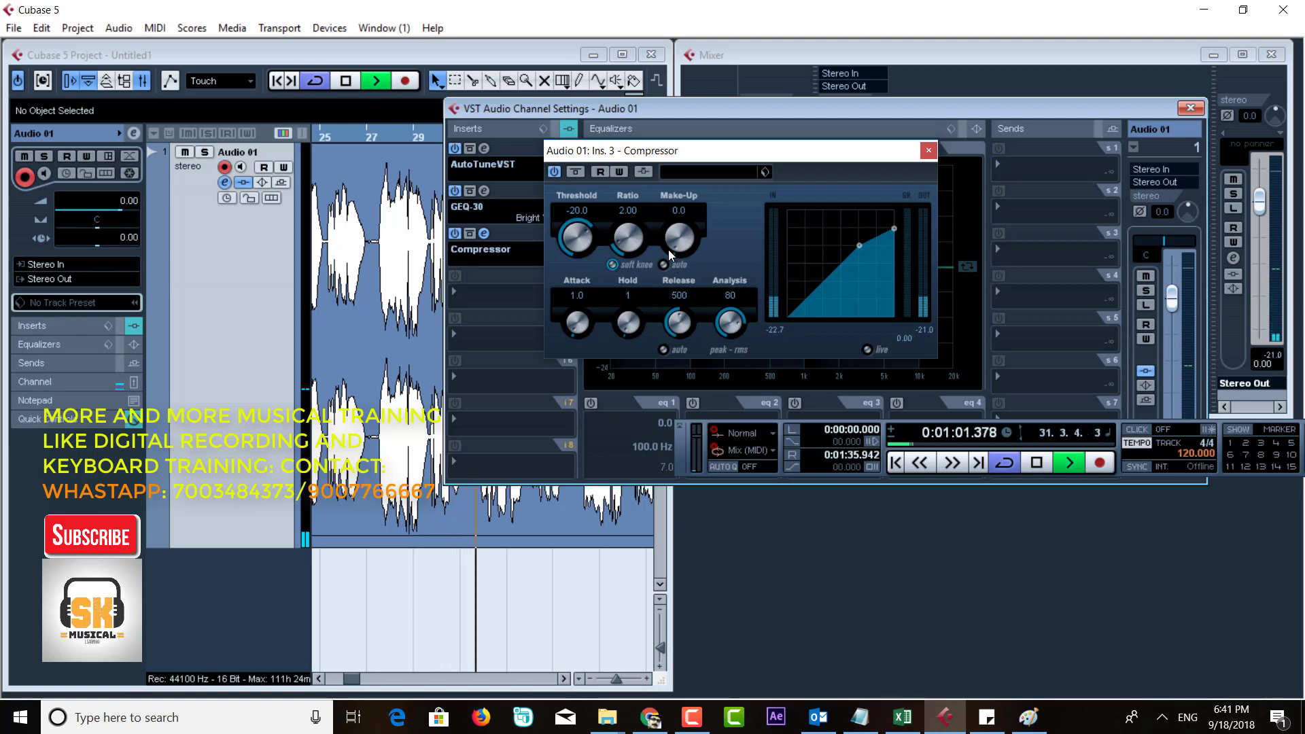
mouse_move(666, 248)
mouse_down()
mouse_move(658, 192)
mouse_move(671, 233)
mouse_up()
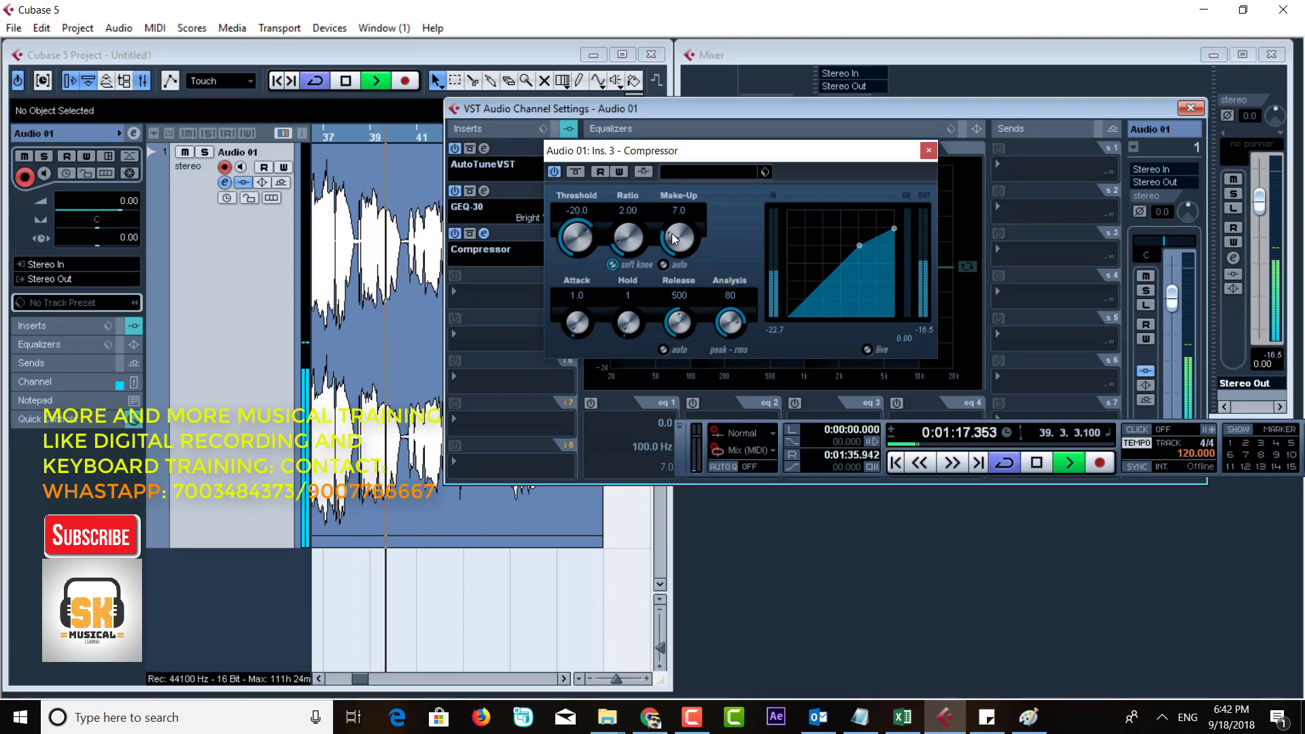
key(space)
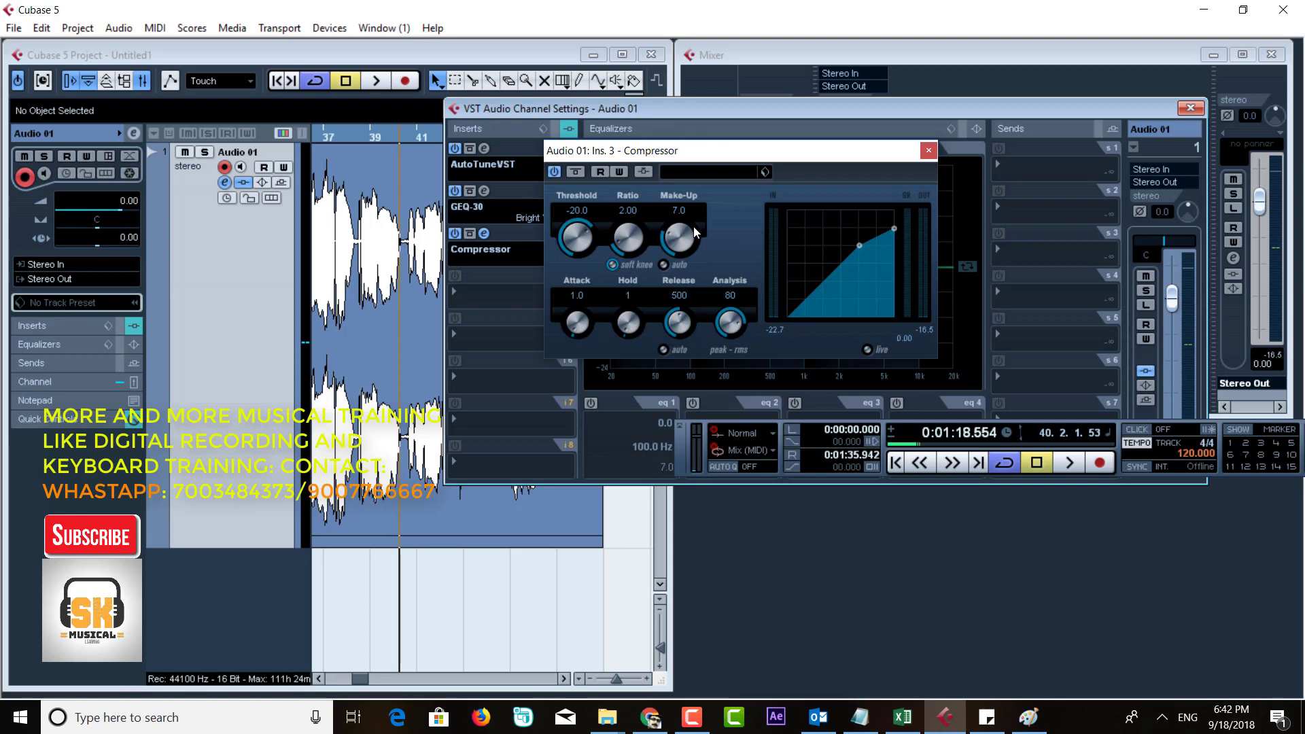
- Dismiss the incoming mail notifications, reopen the Compressor to review its settings, and close its window
drag(770, 151, 765, 199)
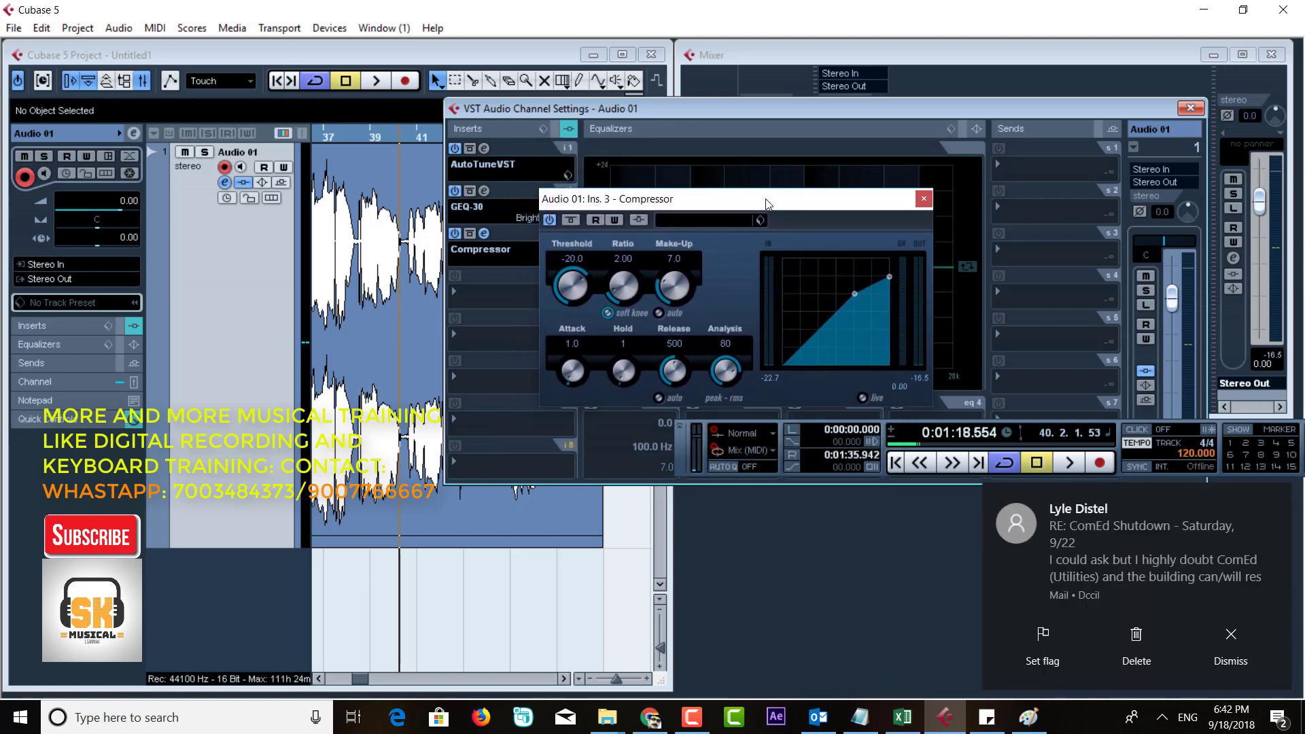
click(1271, 497)
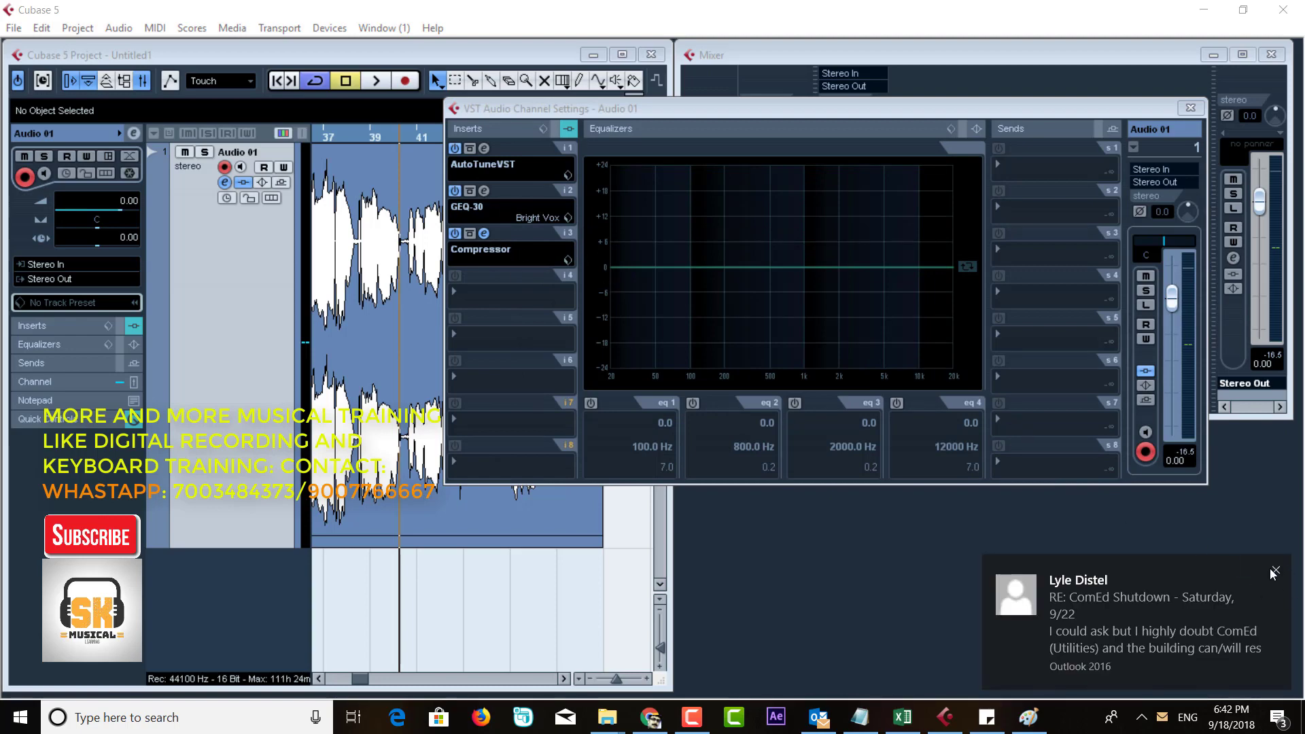
click(1273, 573)
click(484, 233)
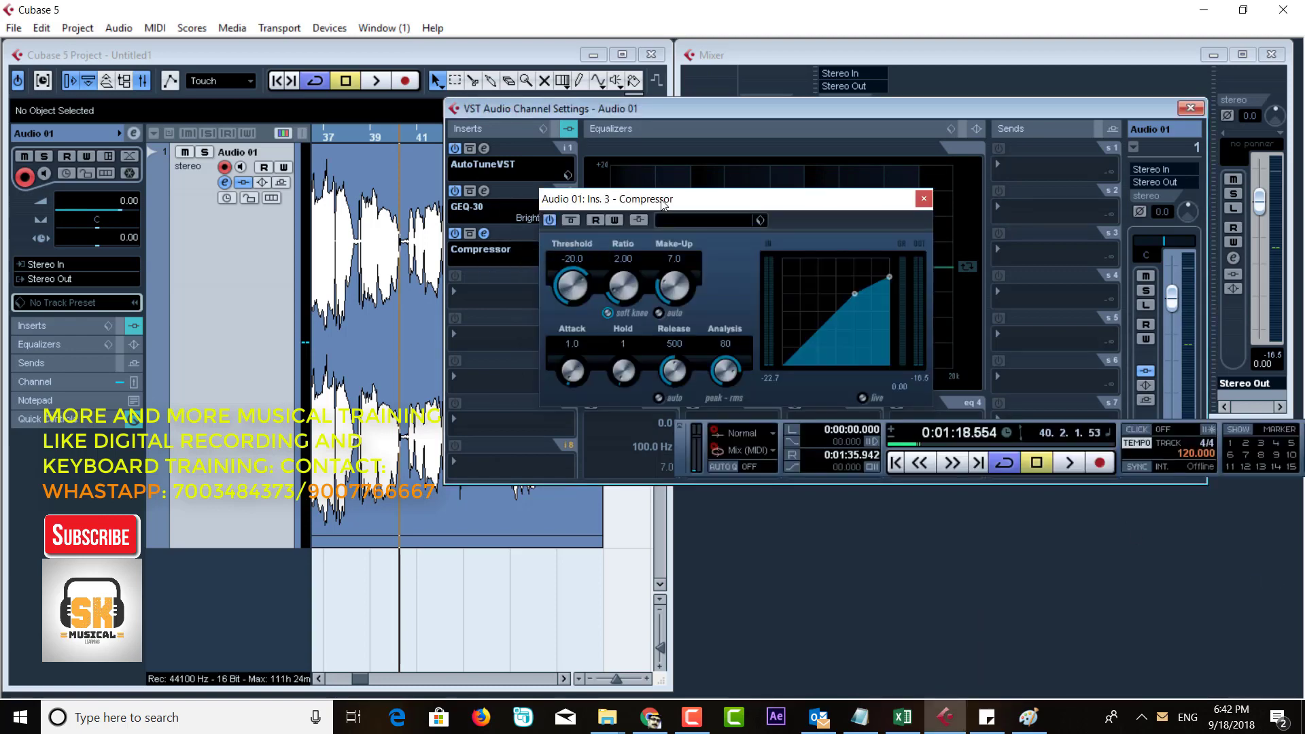
drag(663, 204, 657, 159)
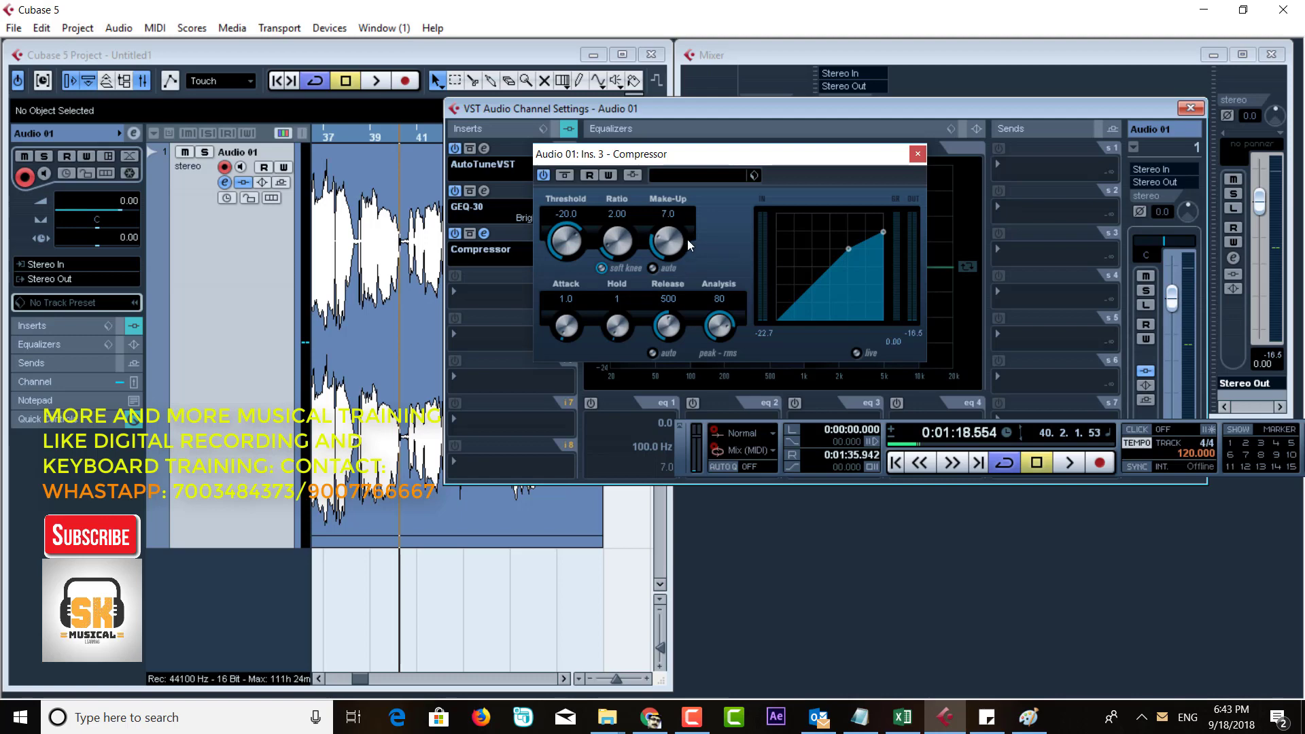
click(917, 155)
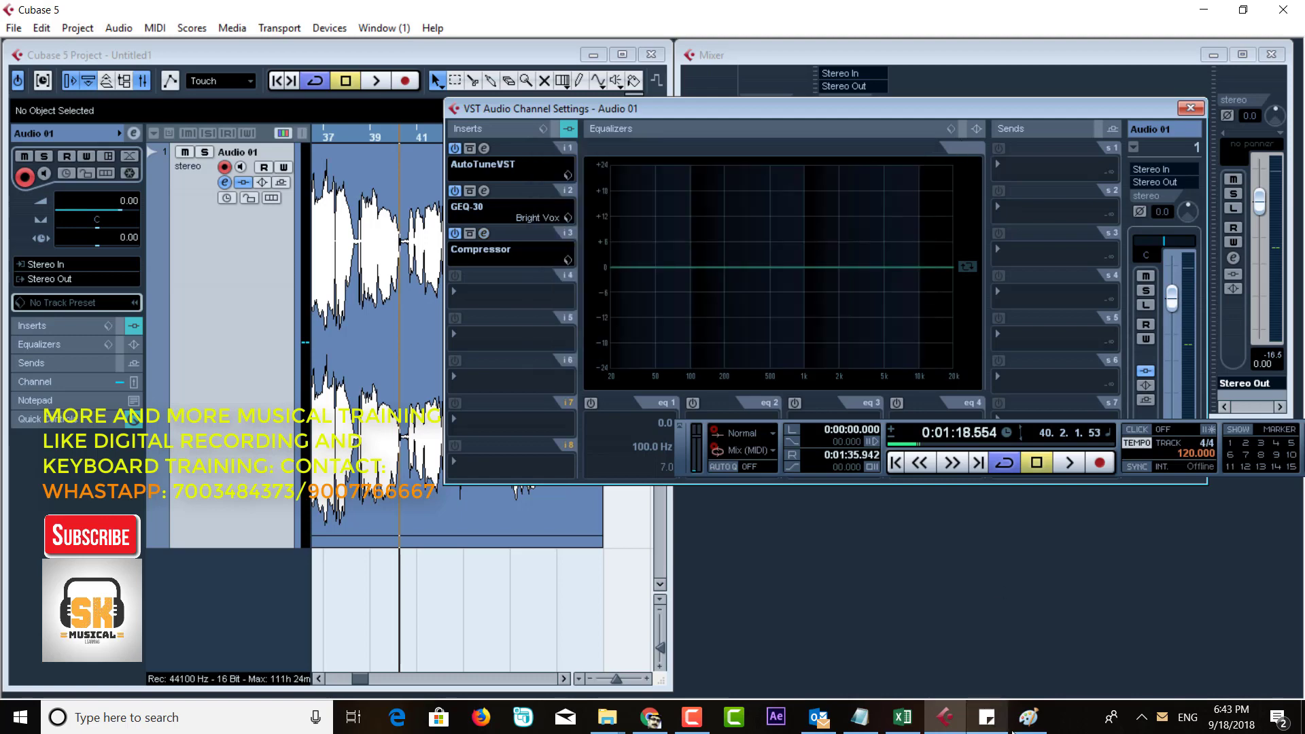
- Highlight the Limiter item in the Sticky Notes outline, and load Limiter in Audio 01's fourth insert slot in Cubase, closing its window
click(986, 716)
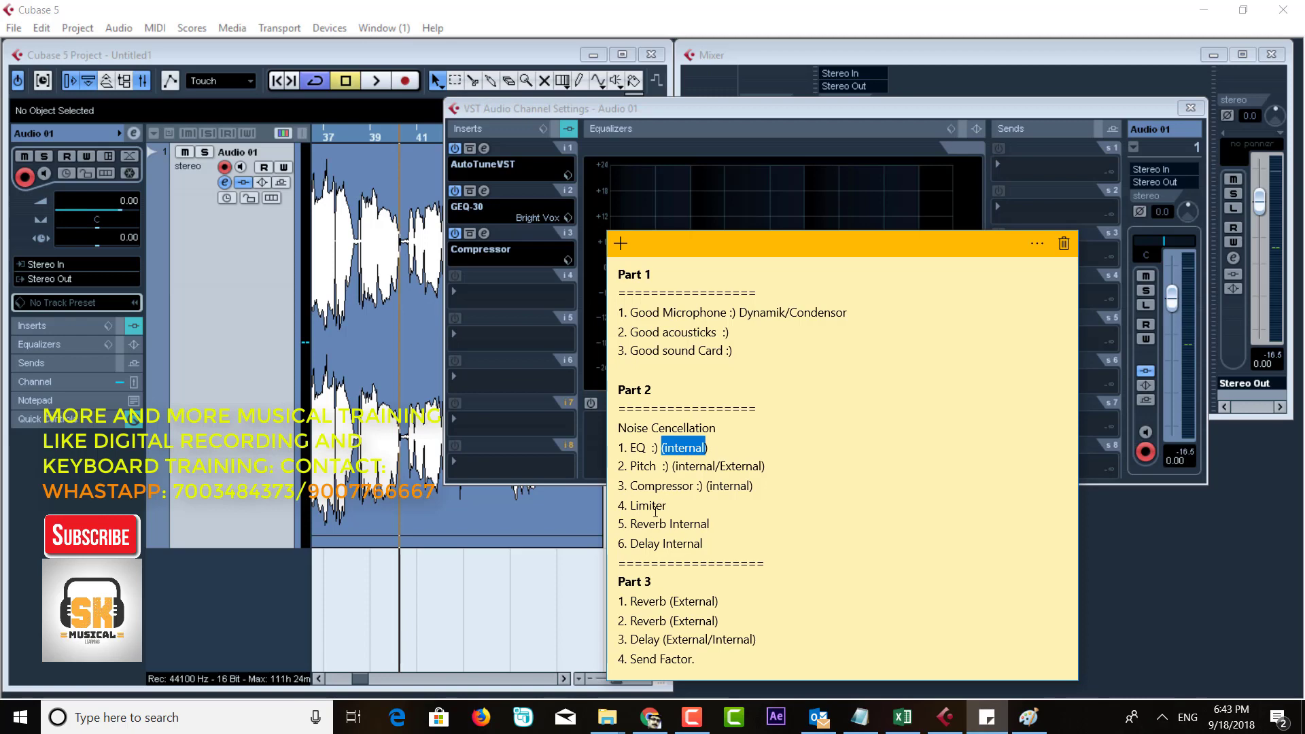
drag(633, 506, 668, 506)
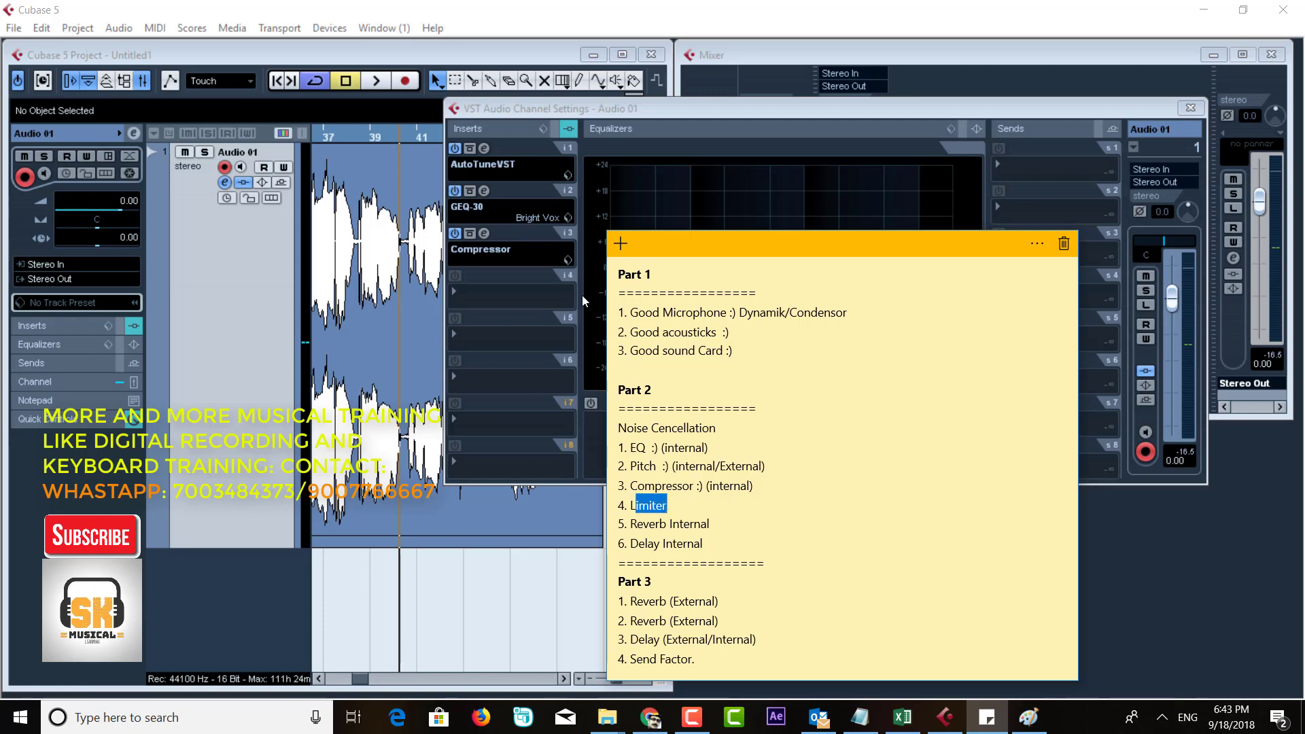
click(511, 299)
click(507, 296)
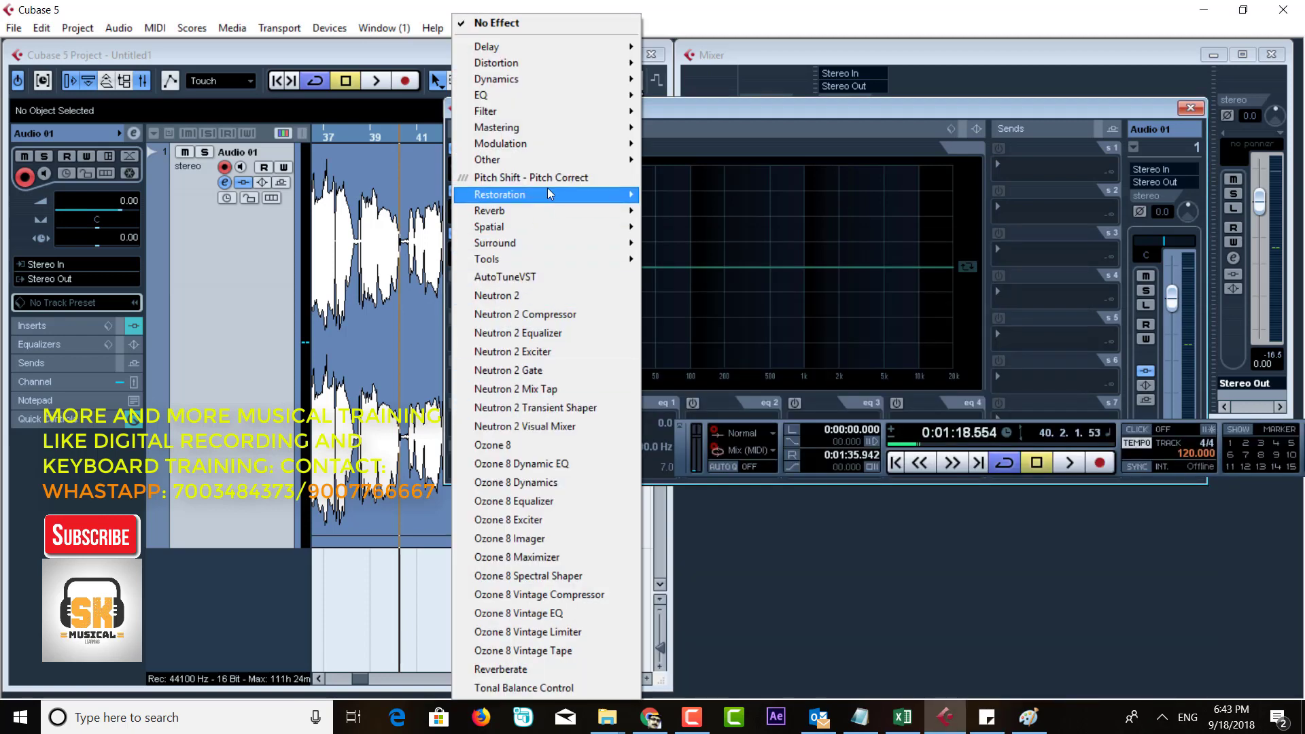
mouse_move(543, 80)
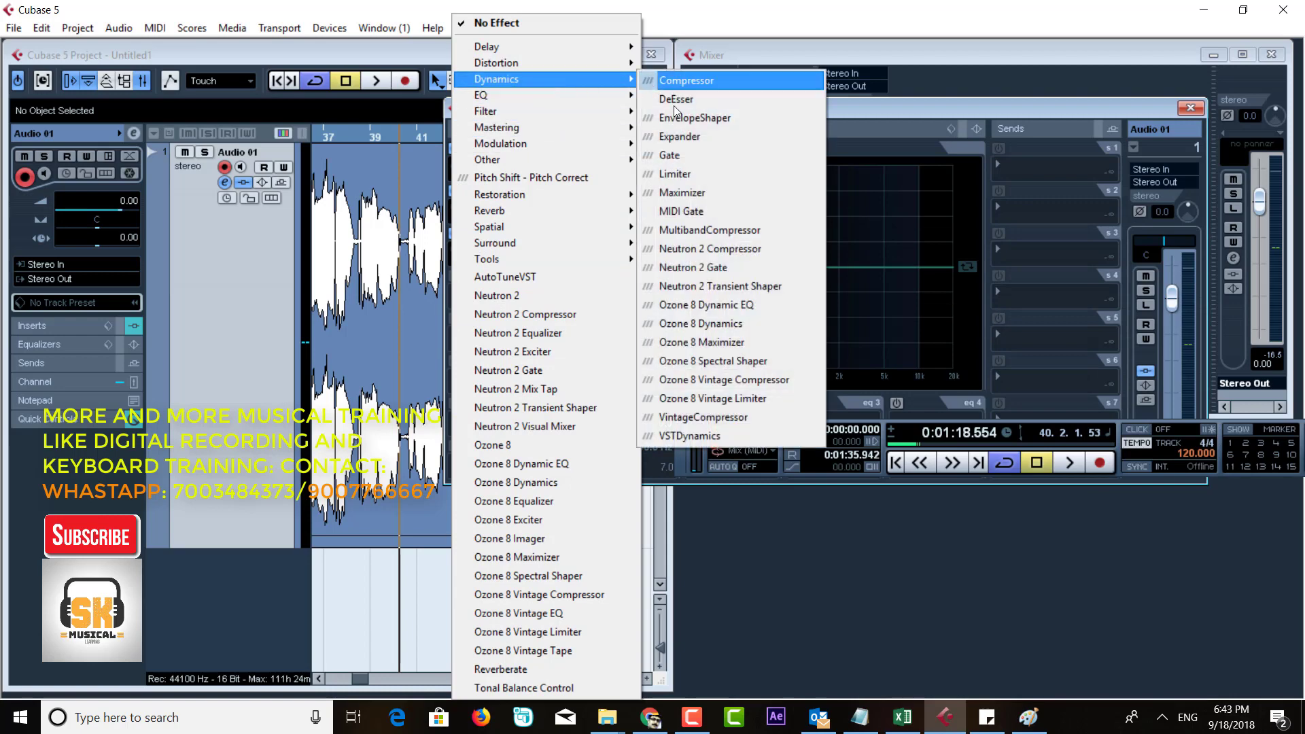
click(684, 174)
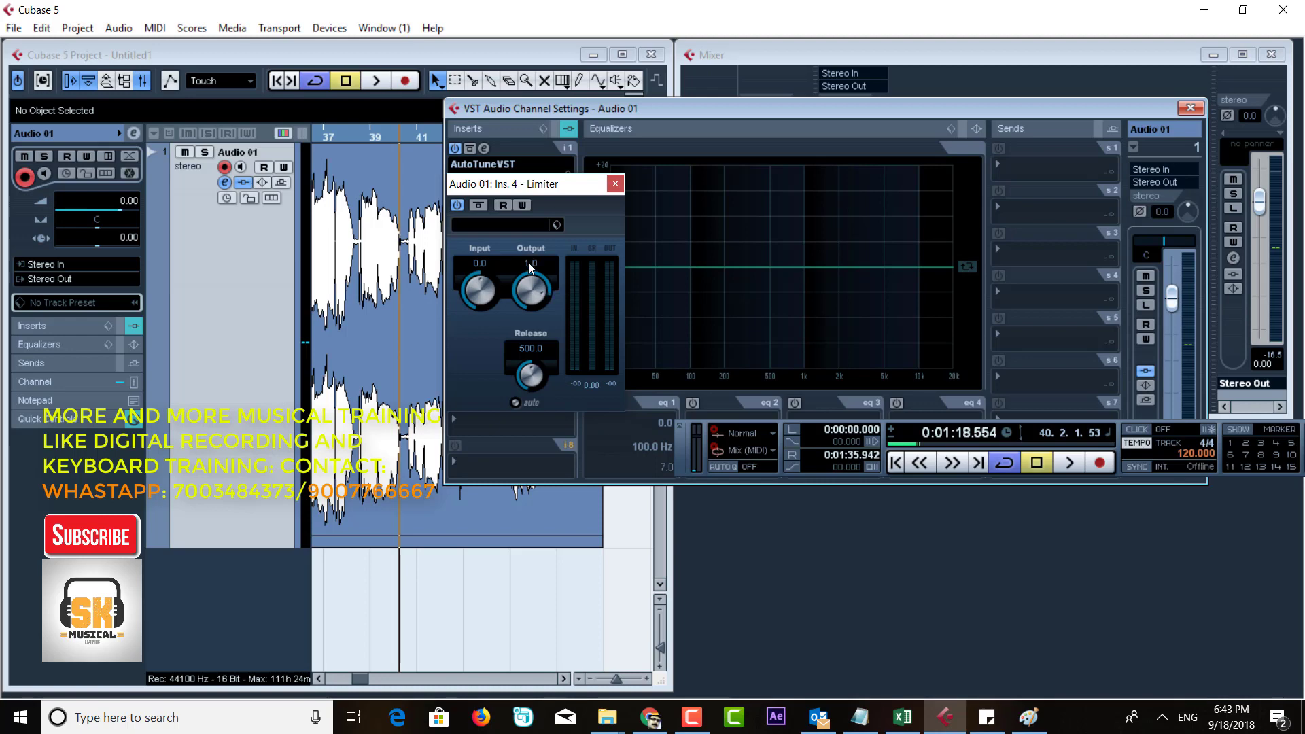
key(Return)
click(615, 184)
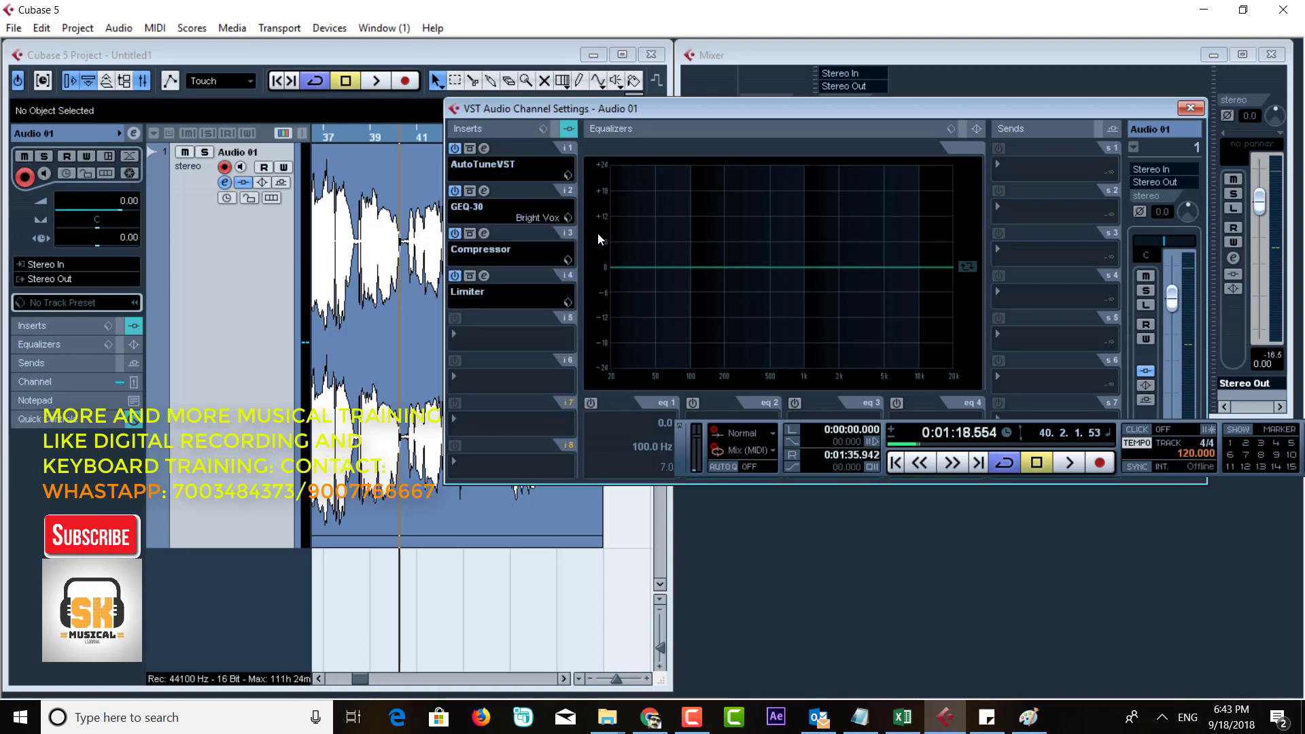
- Play the vocal through the inserts with the waveform height reduced, stop, and boost channel EQ band 2 by about 6.2 dB
key(space)
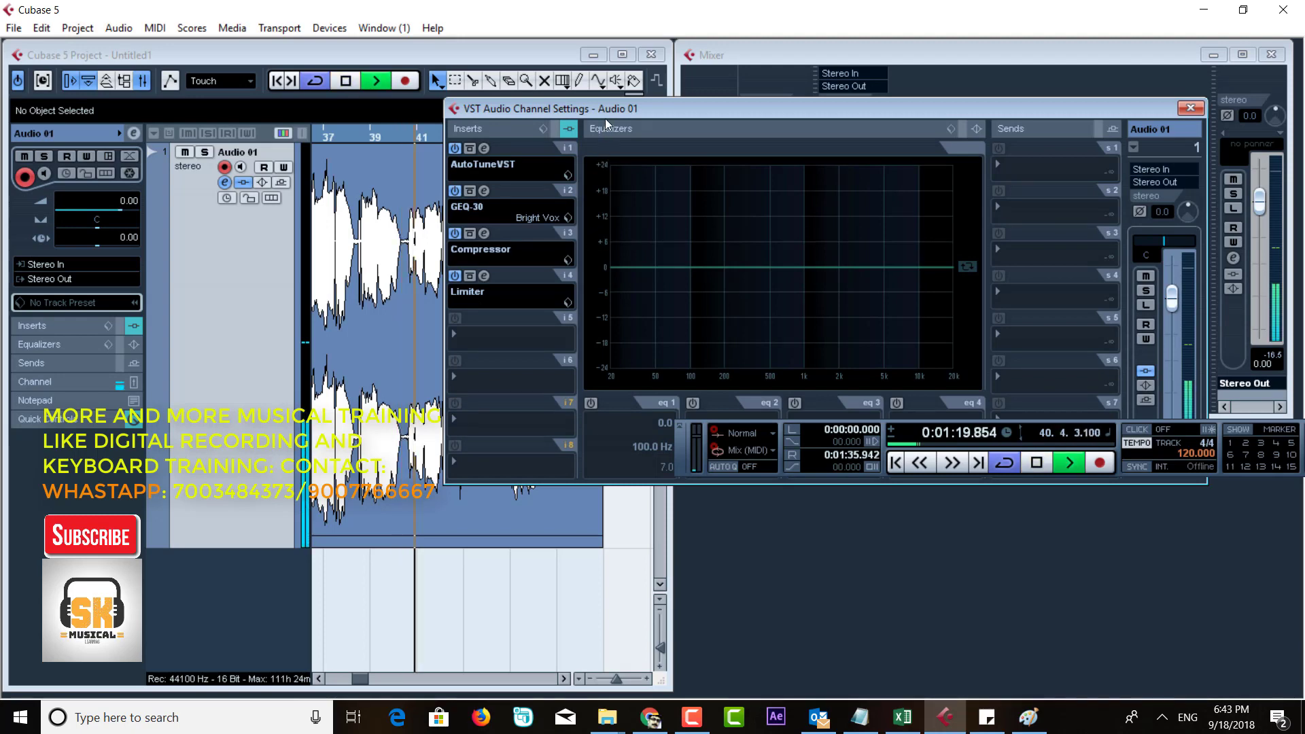
drag(606, 119, 670, 242)
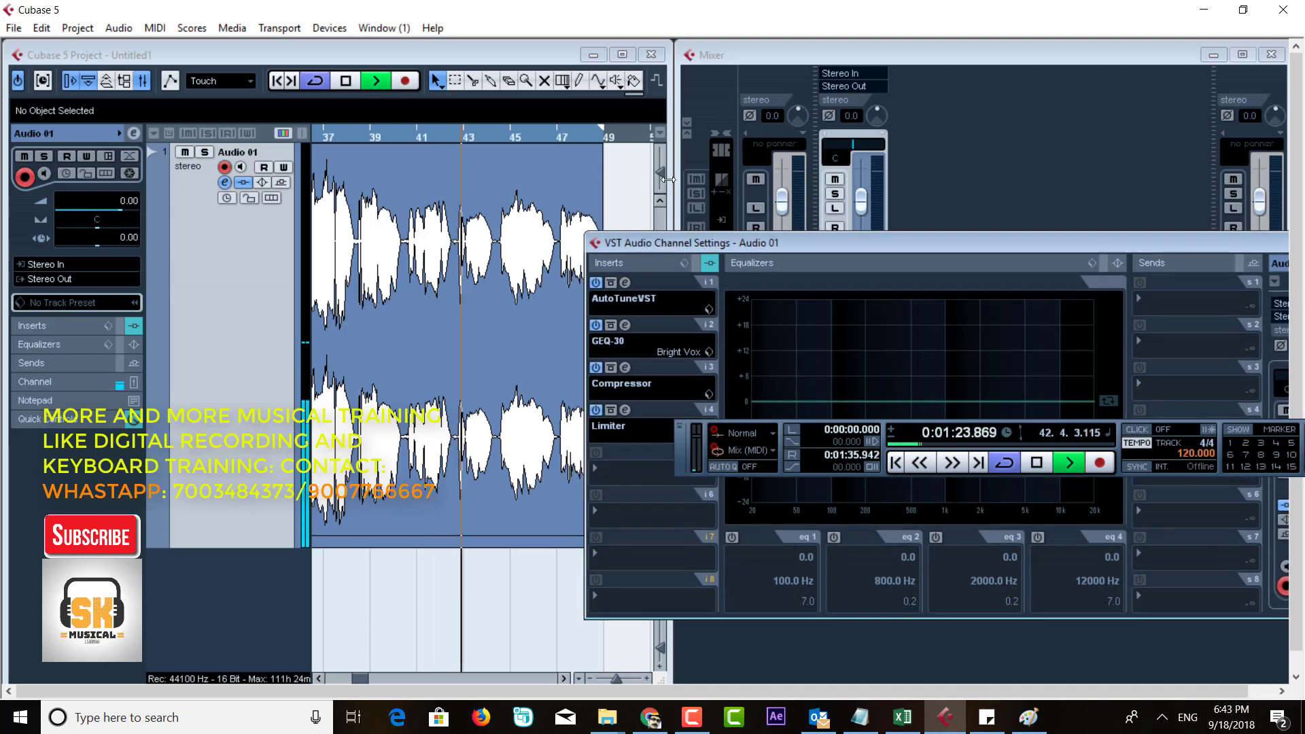
drag(662, 170, 665, 185)
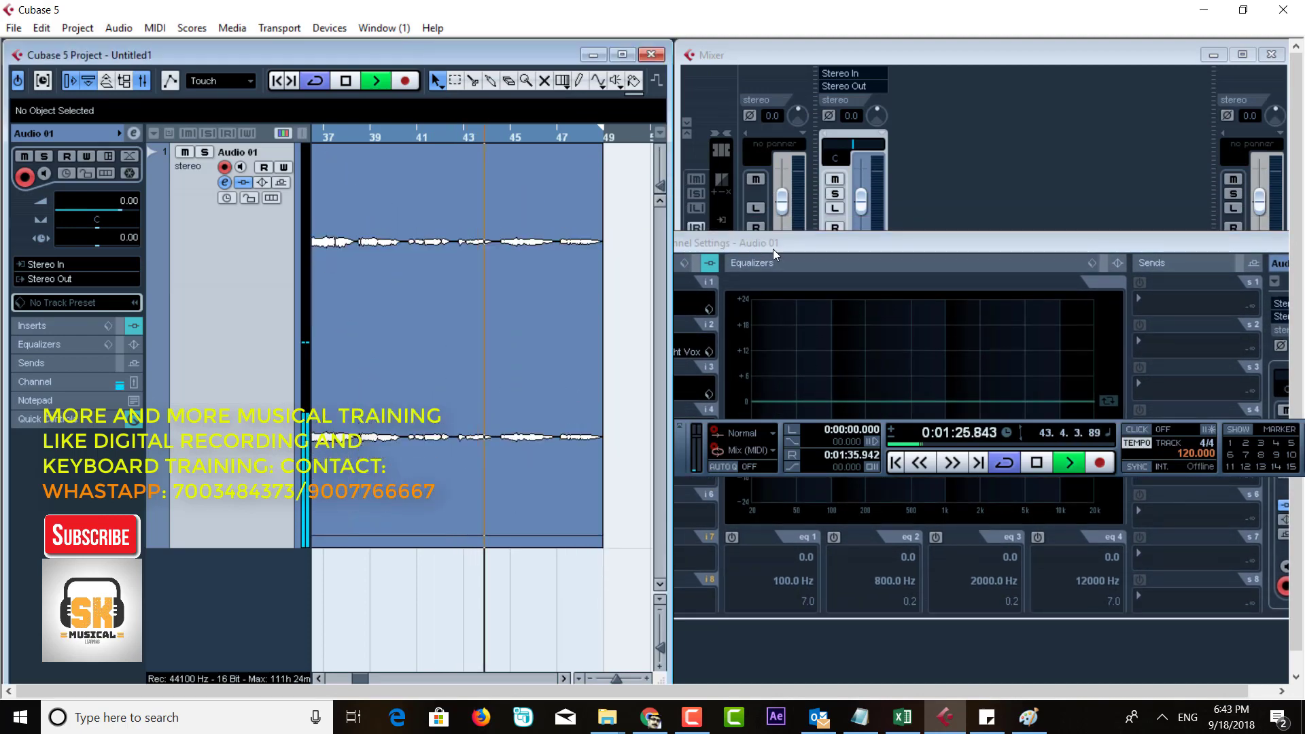
drag(772, 249, 838, 76)
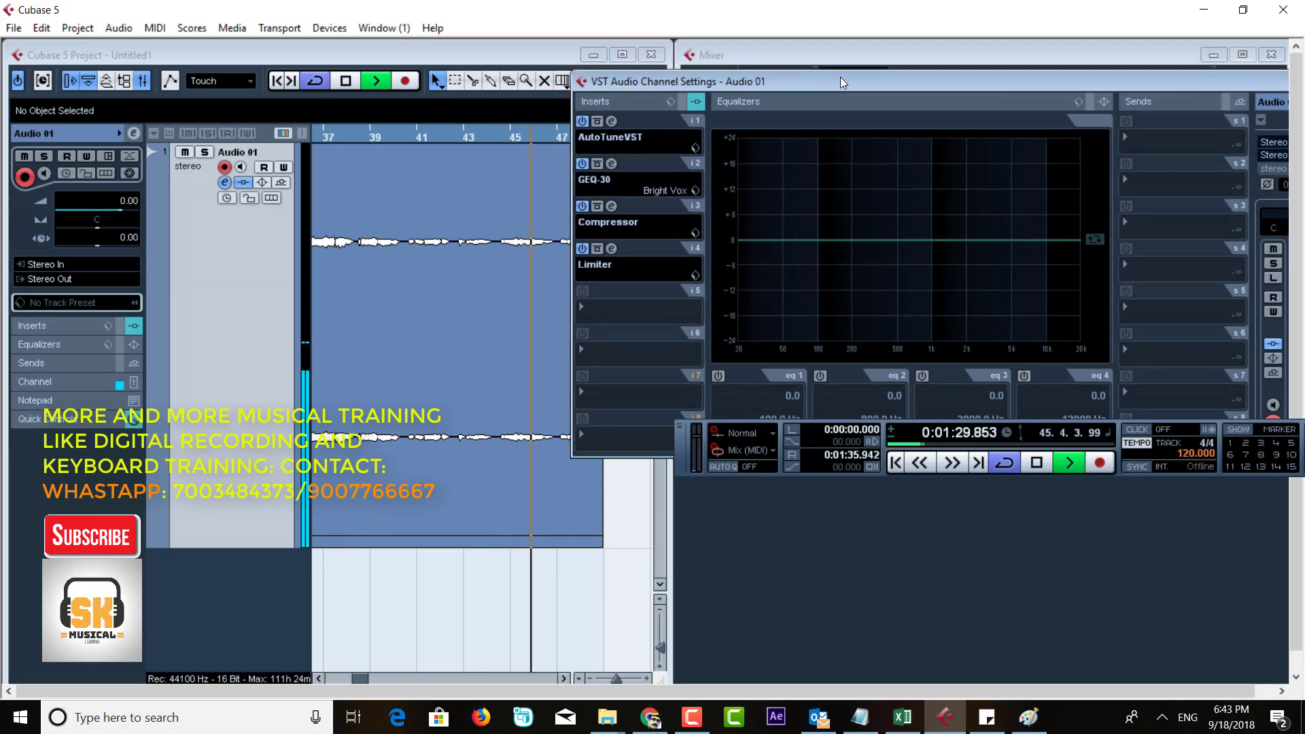
key(space)
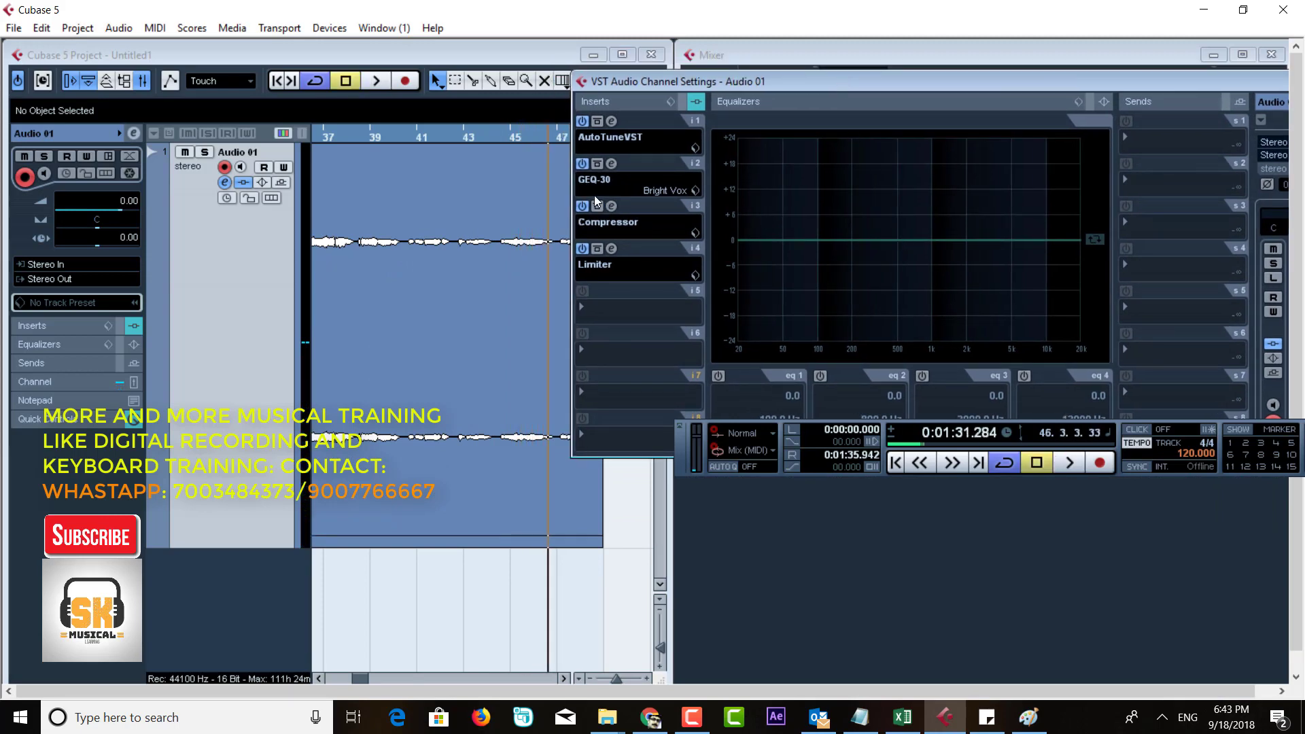
drag(963, 241, 1007, 214)
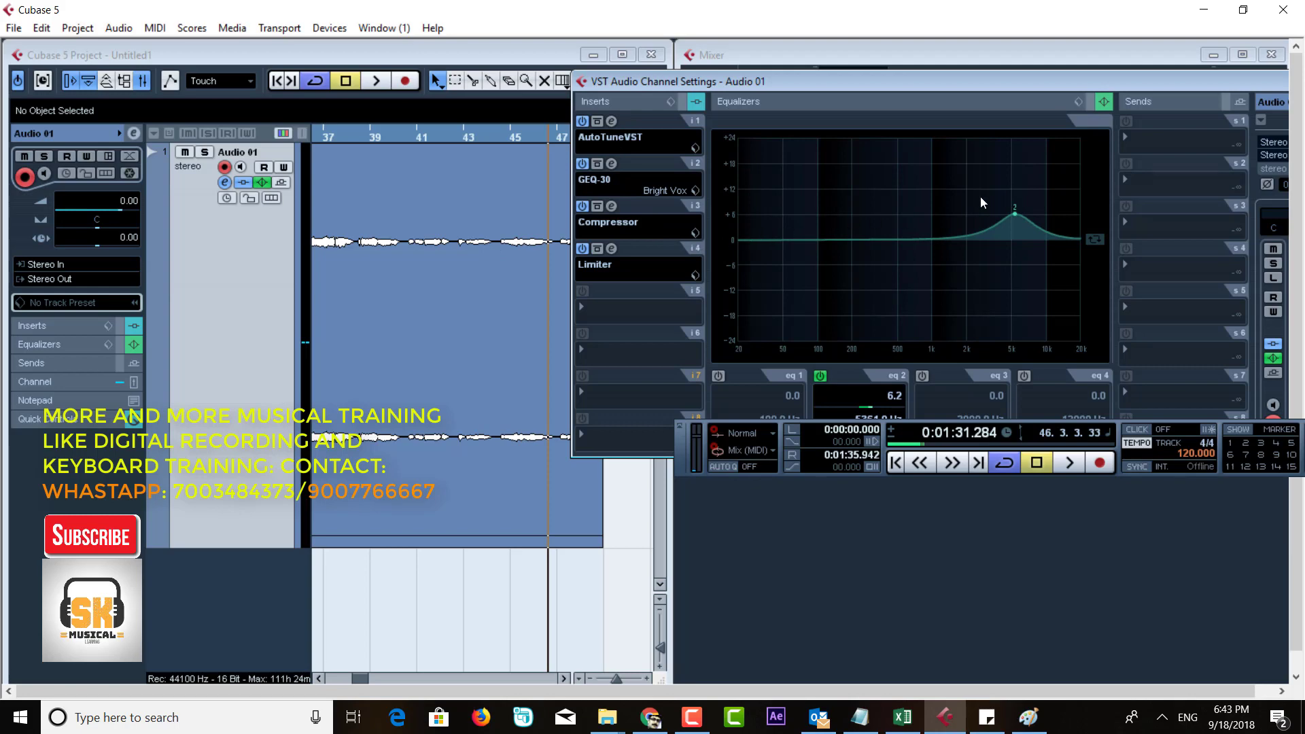
- Switch to Paint and start a new blank picture, discarding the old sketch
click(1029, 717)
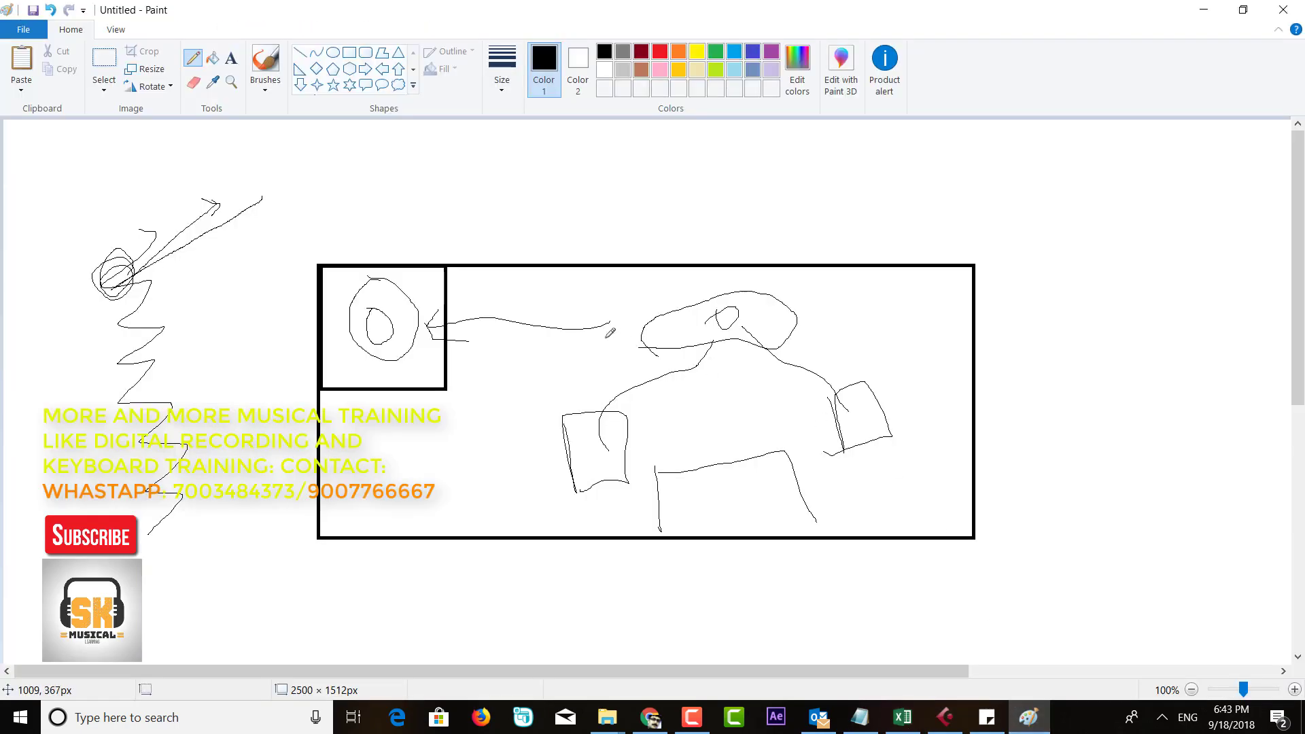
click(23, 30)
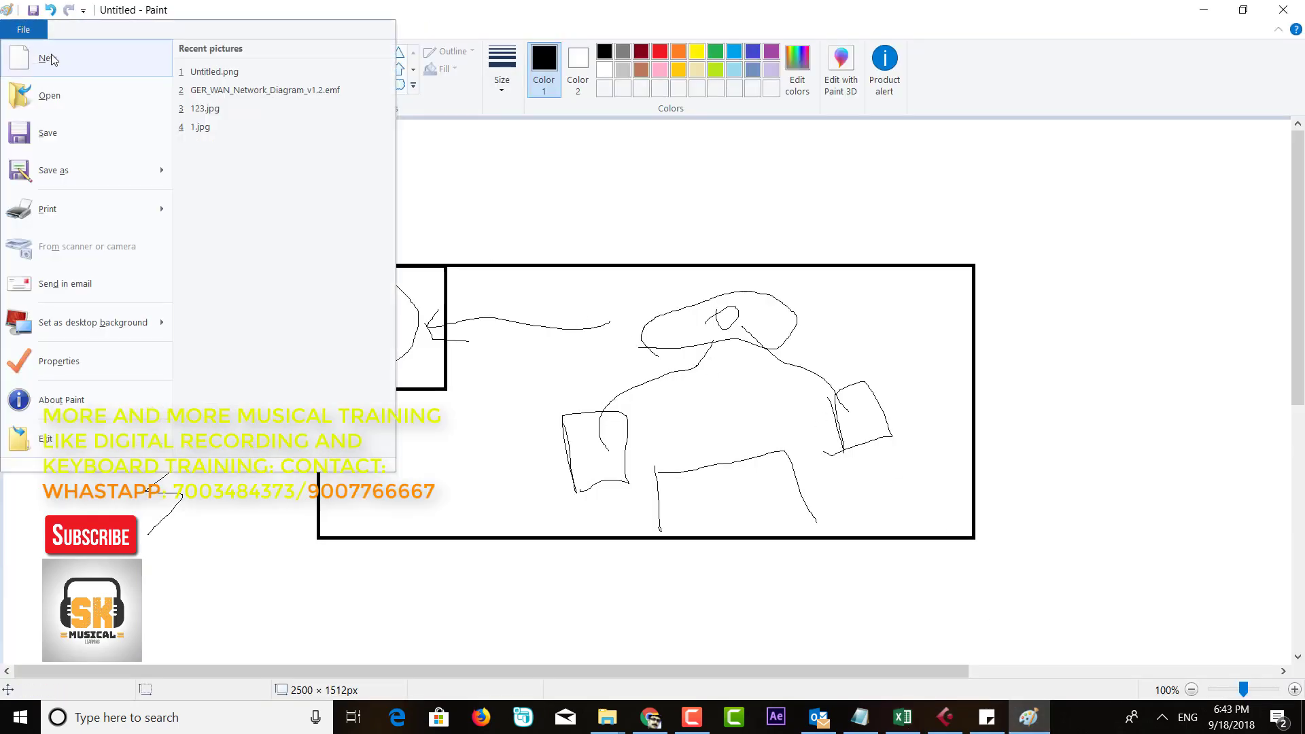
click(51, 59)
click(683, 362)
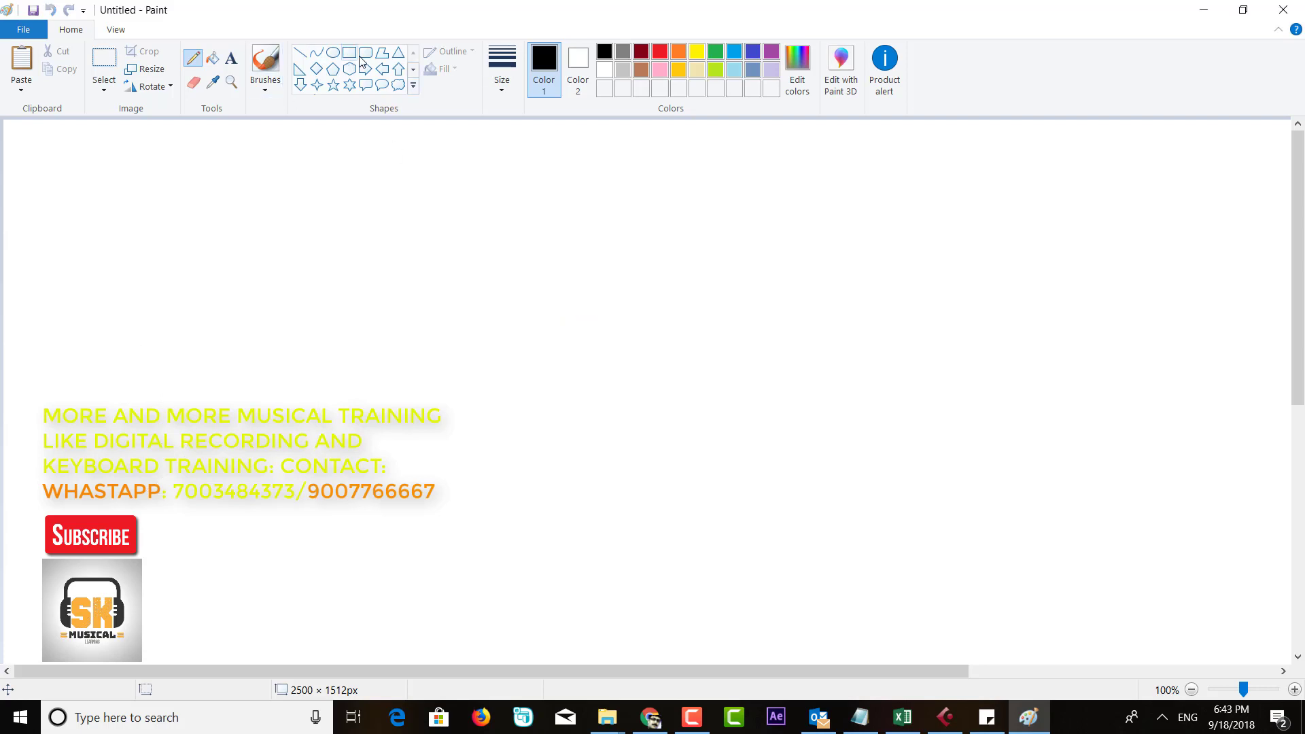
- Draw a rectangle about 1197 × 441 px and split it with two vertical lines into narrow outer sections and a wide middle one
click(349, 53)
drag(279, 215, 1091, 514)
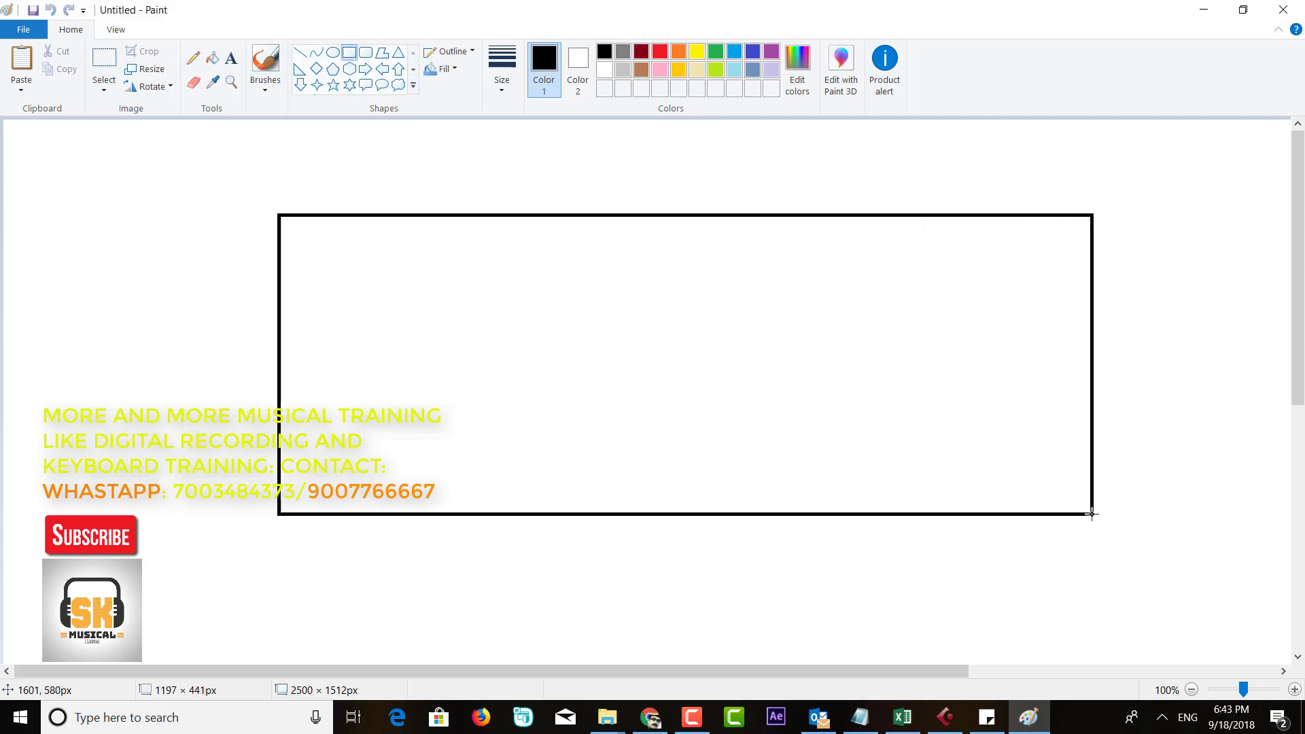
click(300, 52)
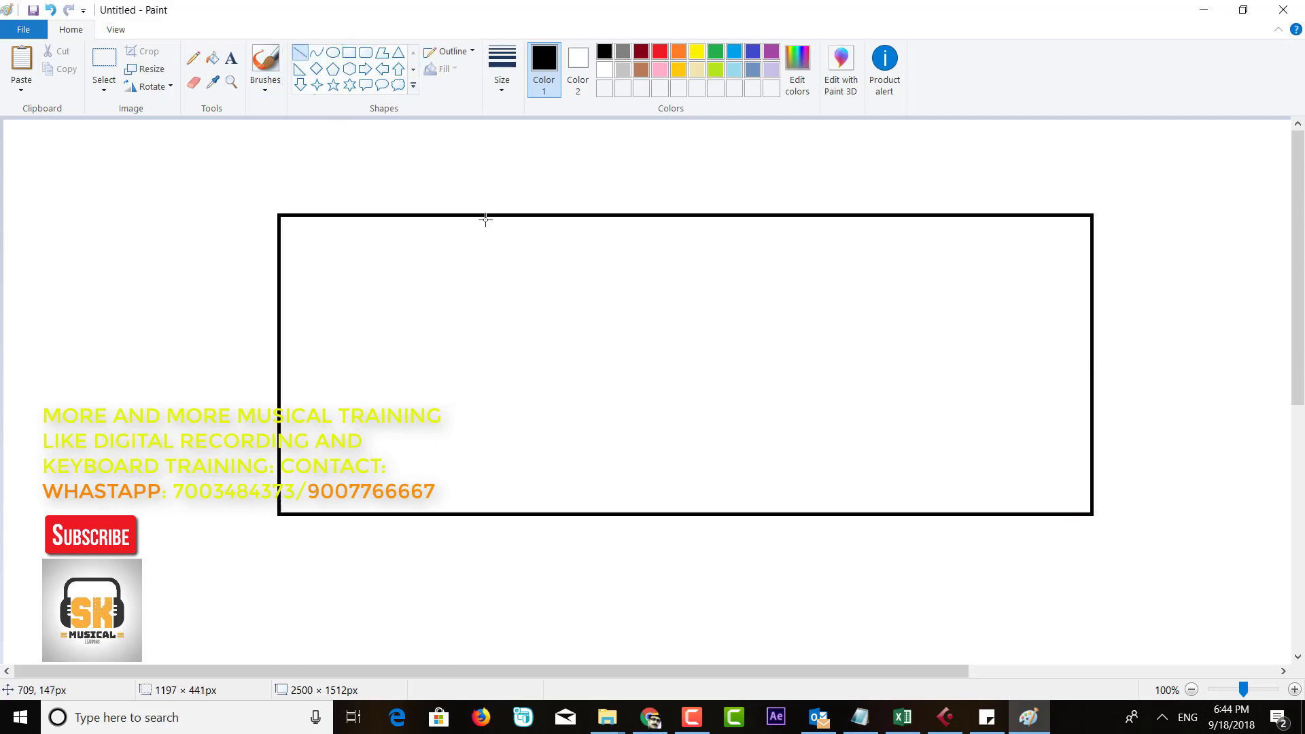
drag(483, 214, 486, 521)
drag(918, 215, 920, 517)
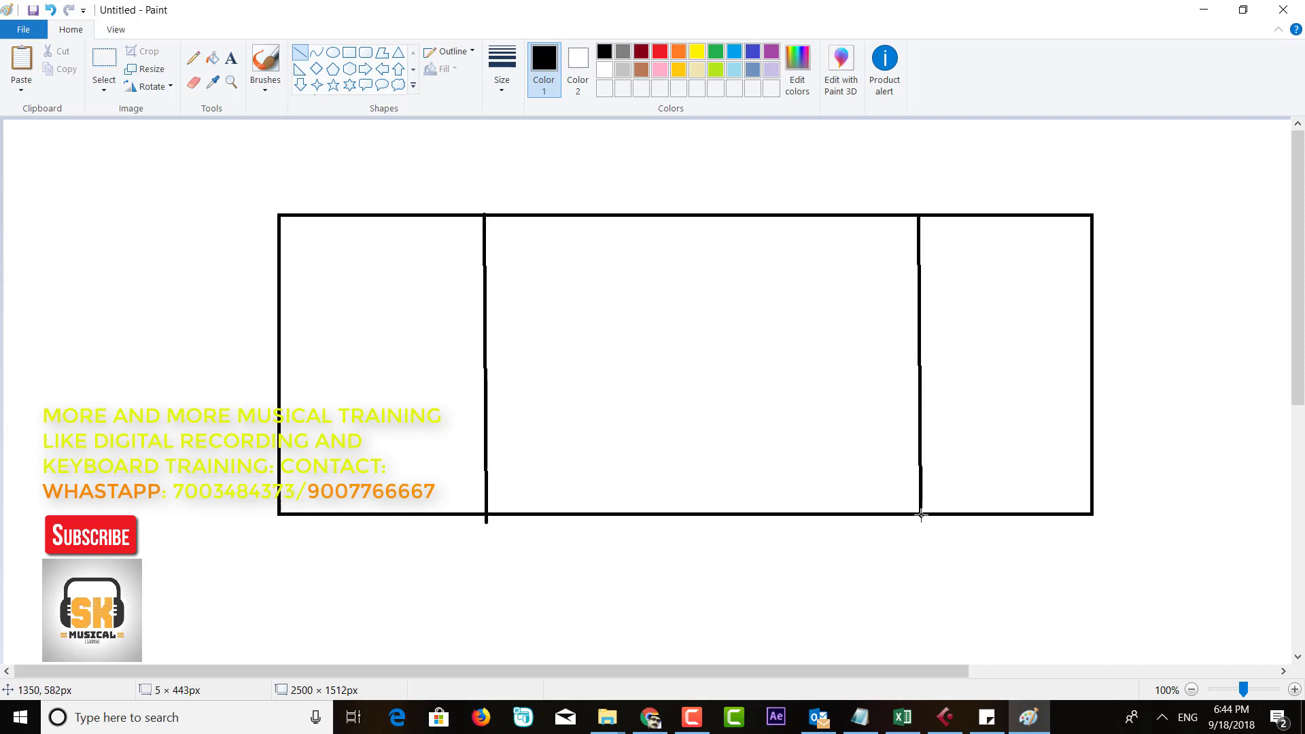
- With the Pencil, sketch six short horizontal strokes in the rectangle's left section and link their right ends with a scalloped line
click(194, 58)
drag(310, 257, 393, 248)
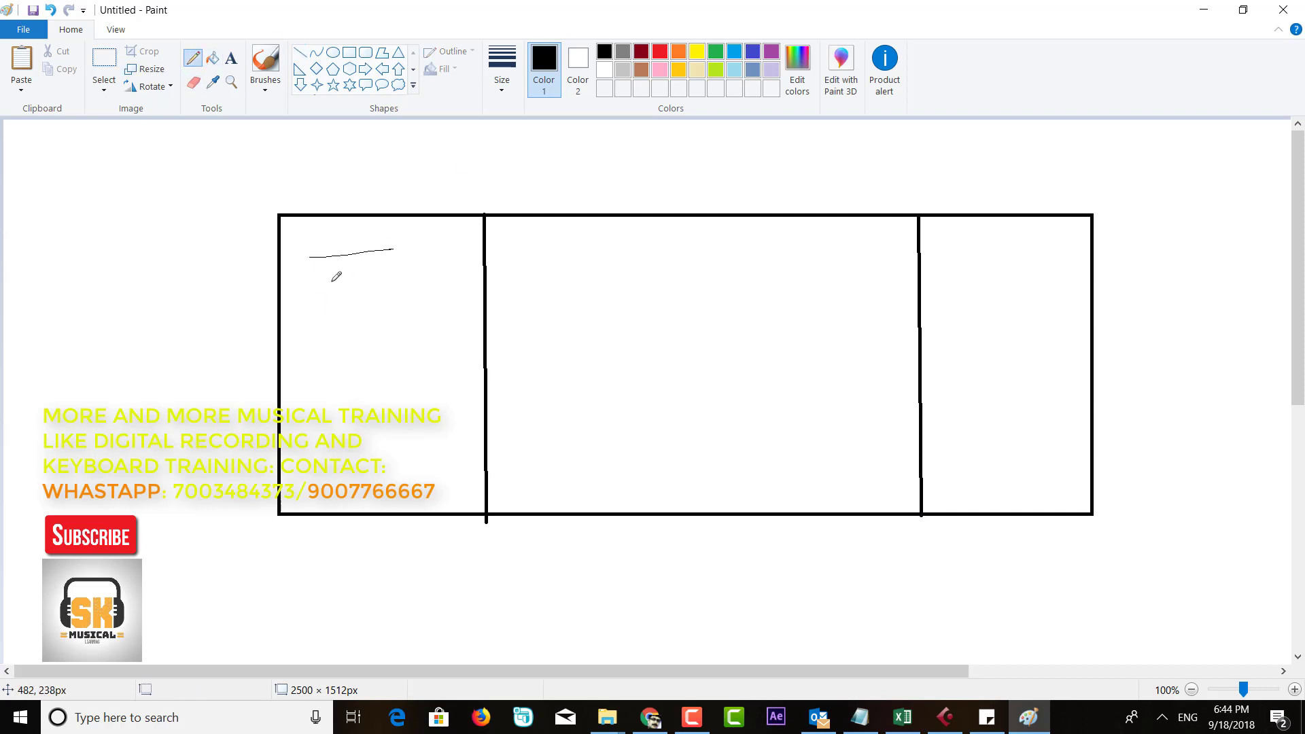
mouse_move(331, 281)
mouse_down()
mouse_move(388, 279)
mouse_move(403, 307)
mouse_up()
drag(314, 351, 378, 352)
drag(310, 394, 410, 391)
drag(331, 438, 407, 435)
mouse_move(399, 244)
mouse_down()
mouse_move(420, 343)
mouse_move(403, 354)
mouse_move(420, 384)
mouse_move(405, 393)
mouse_move(436, 415)
mouse_move(406, 439)
mouse_up()
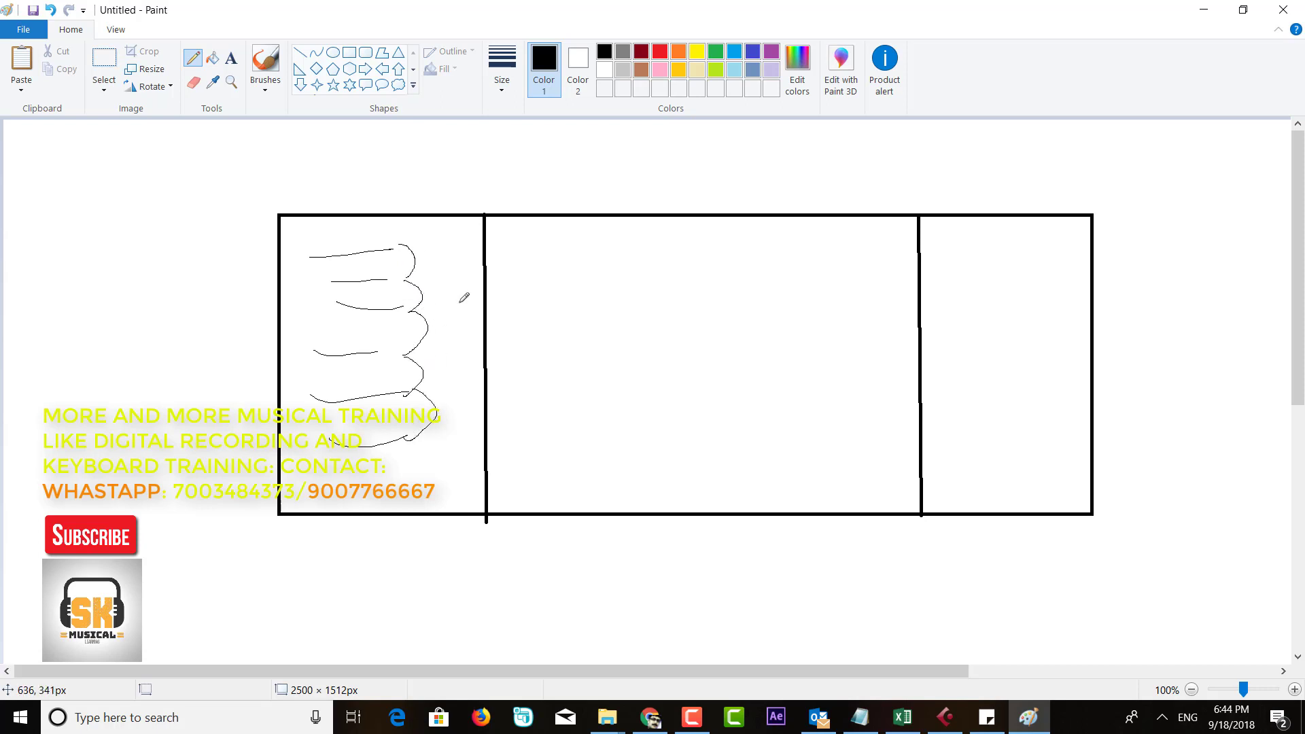
- Sketch a curved bracket beside the left strokes, an arrow to a D-shaped outline in the middle section, and an arrow onward to the right section
mouse_move(430, 238)
mouse_down()
mouse_move(461, 266)
mouse_move(467, 367)
mouse_move(427, 445)
mouse_up()
mouse_move(462, 342)
mouse_down()
mouse_move(642, 330)
mouse_move(631, 363)
mouse_up()
mouse_move(659, 277)
mouse_down()
mouse_move(786, 374)
mouse_move(761, 278)
mouse_move(671, 287)
mouse_move(733, 310)
mouse_move(666, 298)
mouse_move(707, 278)
mouse_up()
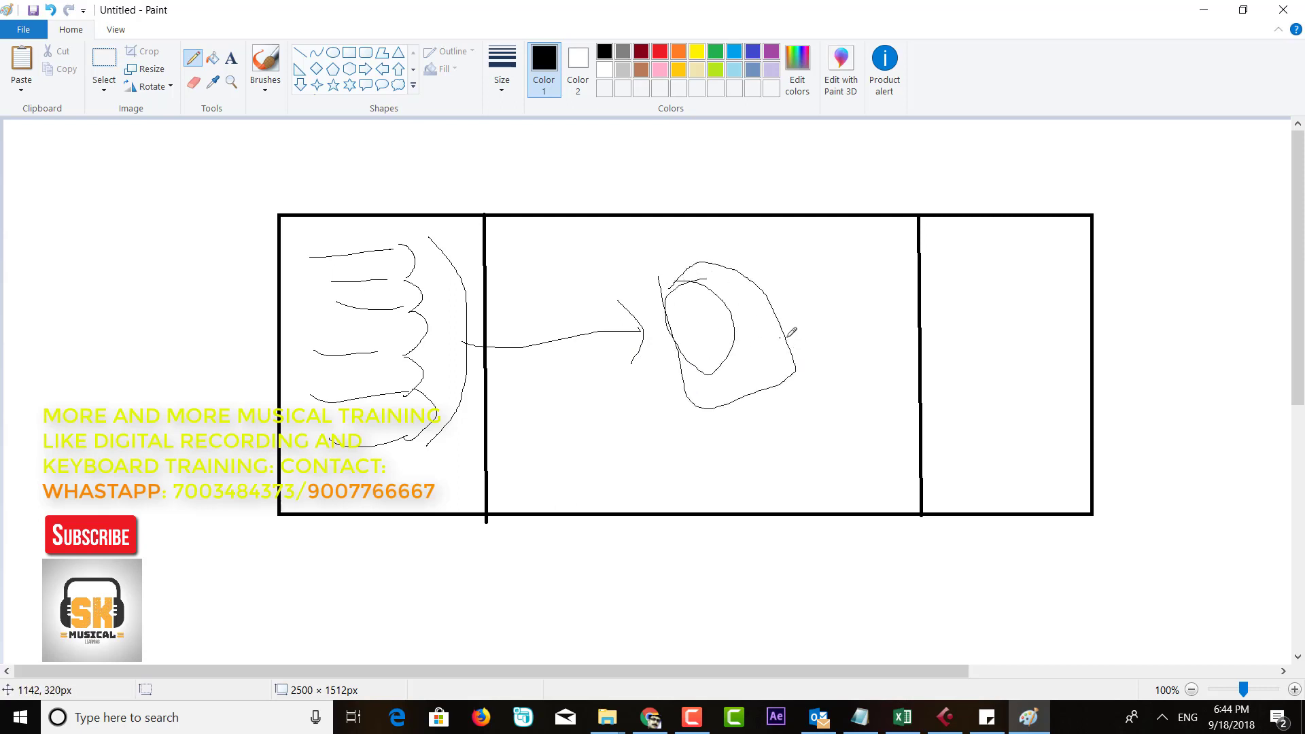
mouse_move(779, 338)
mouse_down()
mouse_move(917, 324)
mouse_move(924, 349)
mouse_up()
- Sketch six short strokes with a scalloped edge in the rectangle's right section and a line leading to an angular shape outside it
mouse_move(933, 256)
mouse_down()
mouse_move(999, 261)
mouse_move(1018, 286)
mouse_up()
drag(967, 321, 1024, 321)
drag(961, 373, 1040, 366)
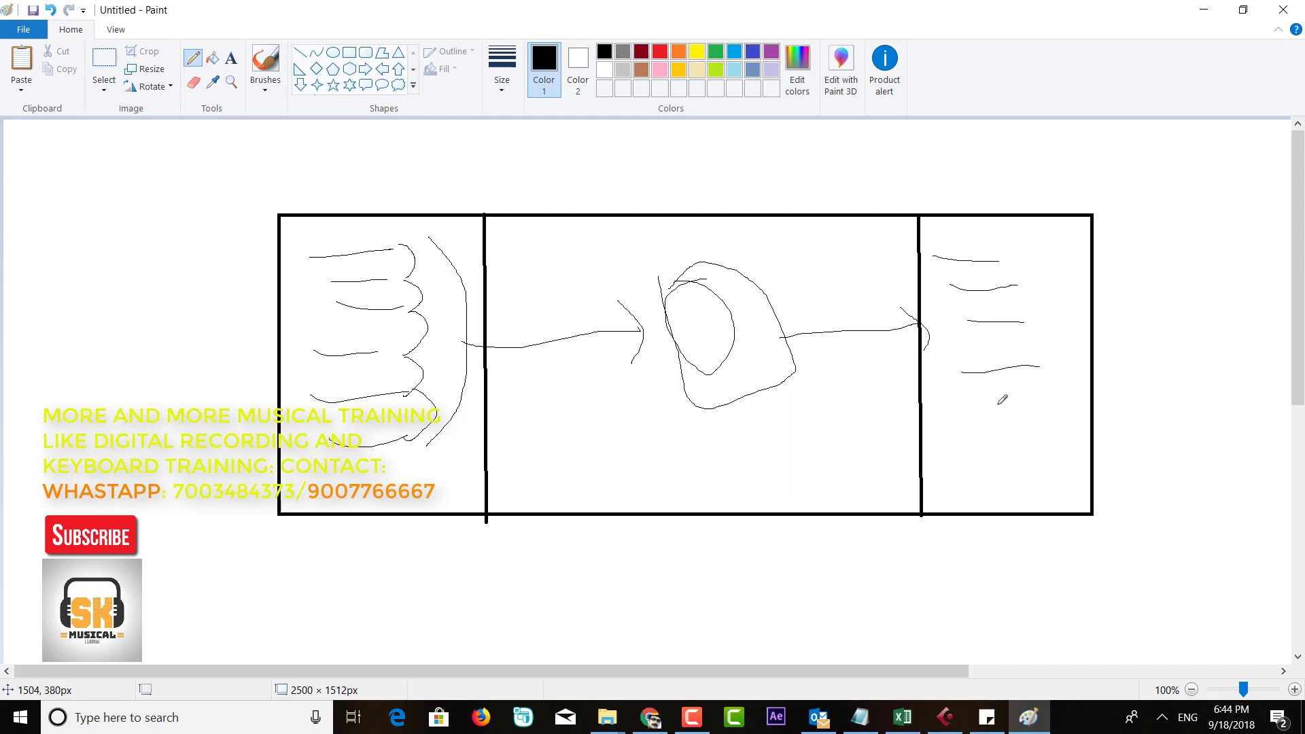
drag(985, 410, 1058, 399)
drag(985, 455, 1057, 440)
mouse_move(1004, 259)
mouse_down()
mouse_move(1043, 314)
mouse_move(1033, 328)
mouse_move(1046, 367)
mouse_move(1072, 378)
mouse_move(1059, 439)
mouse_up()
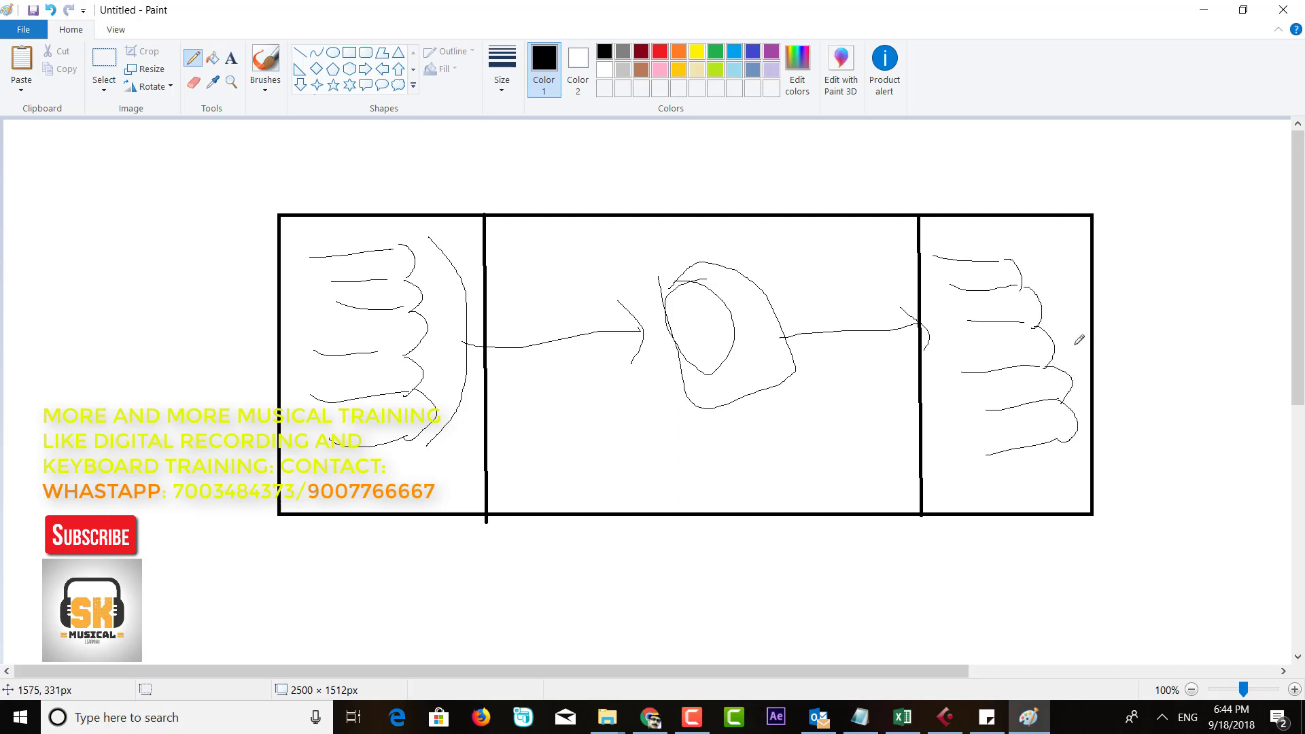
drag(1074, 346, 1194, 336)
mouse_move(1172, 270)
mouse_down()
mouse_move(1205, 357)
mouse_move(1299, 325)
mouse_move(1205, 357)
mouse_up()
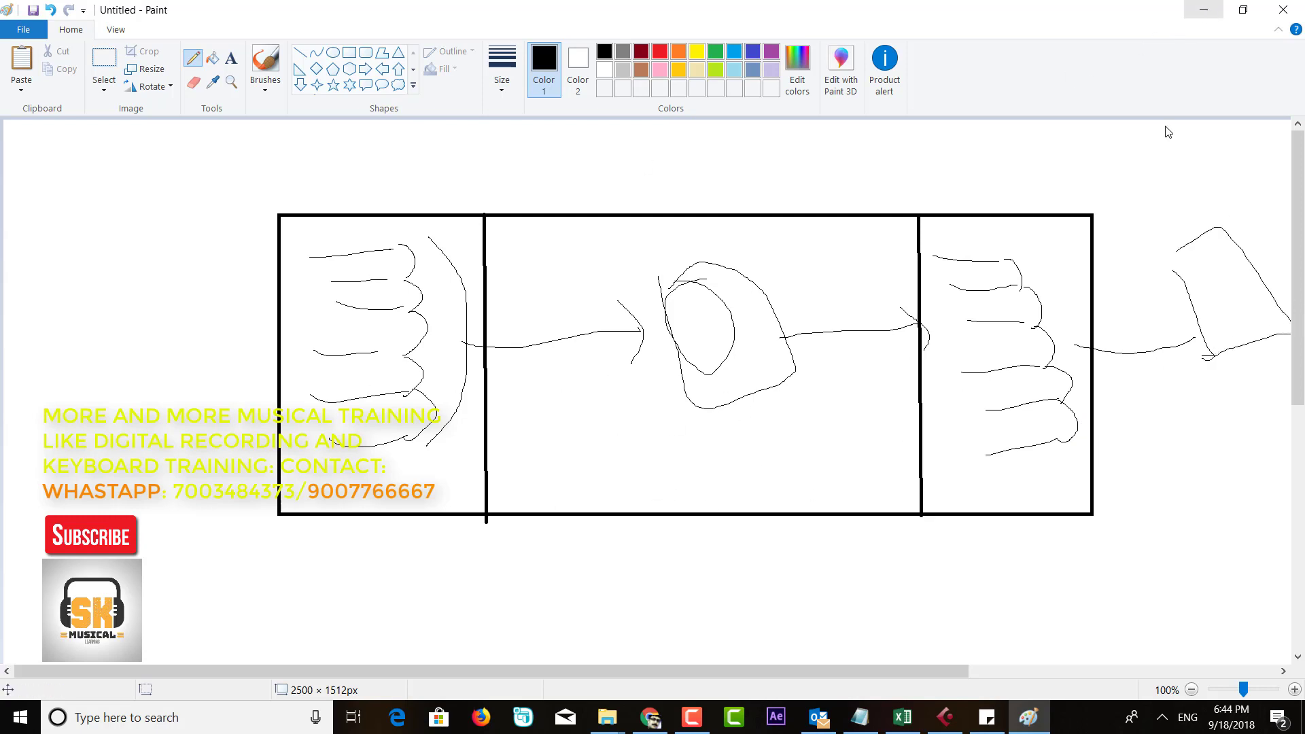
- Switch to Cubase and replace AutoTuneVST in insert 1 of Audio 01 with Pitch Correct, keeping the scale source Internal and Chromatic
click(941, 721)
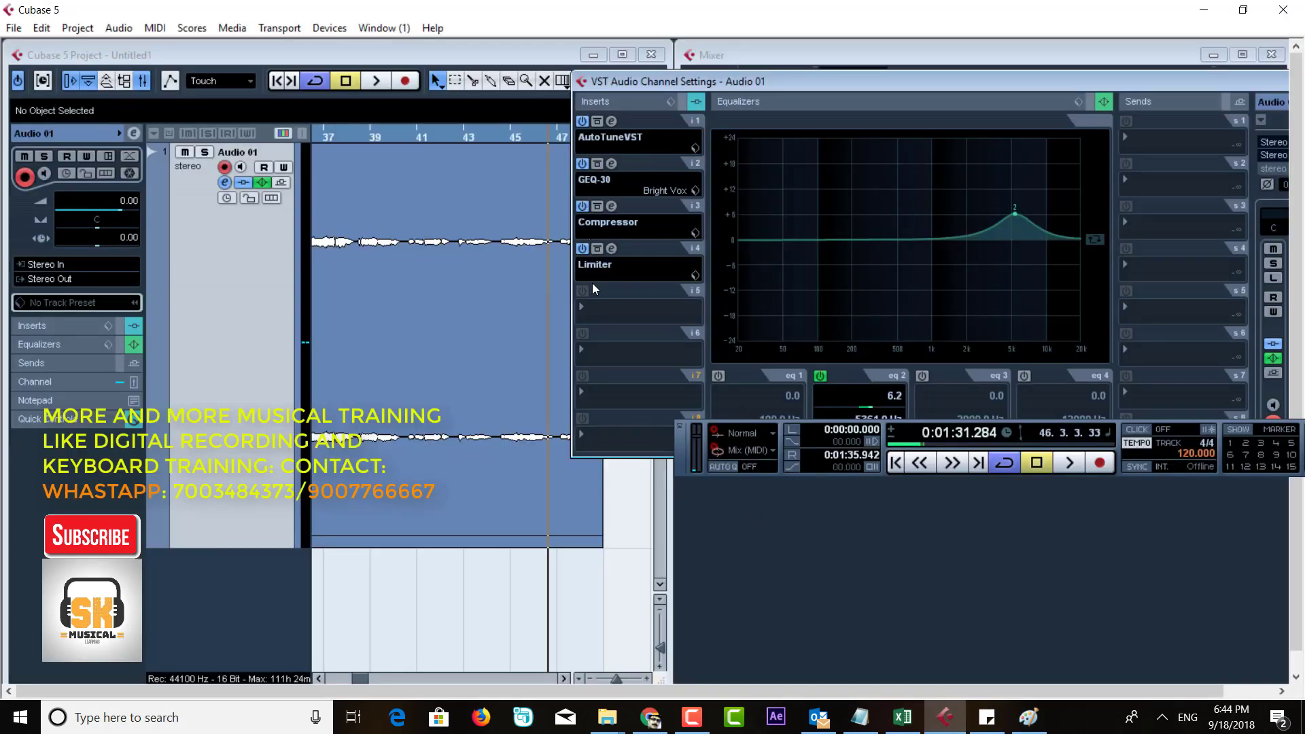
click(661, 268)
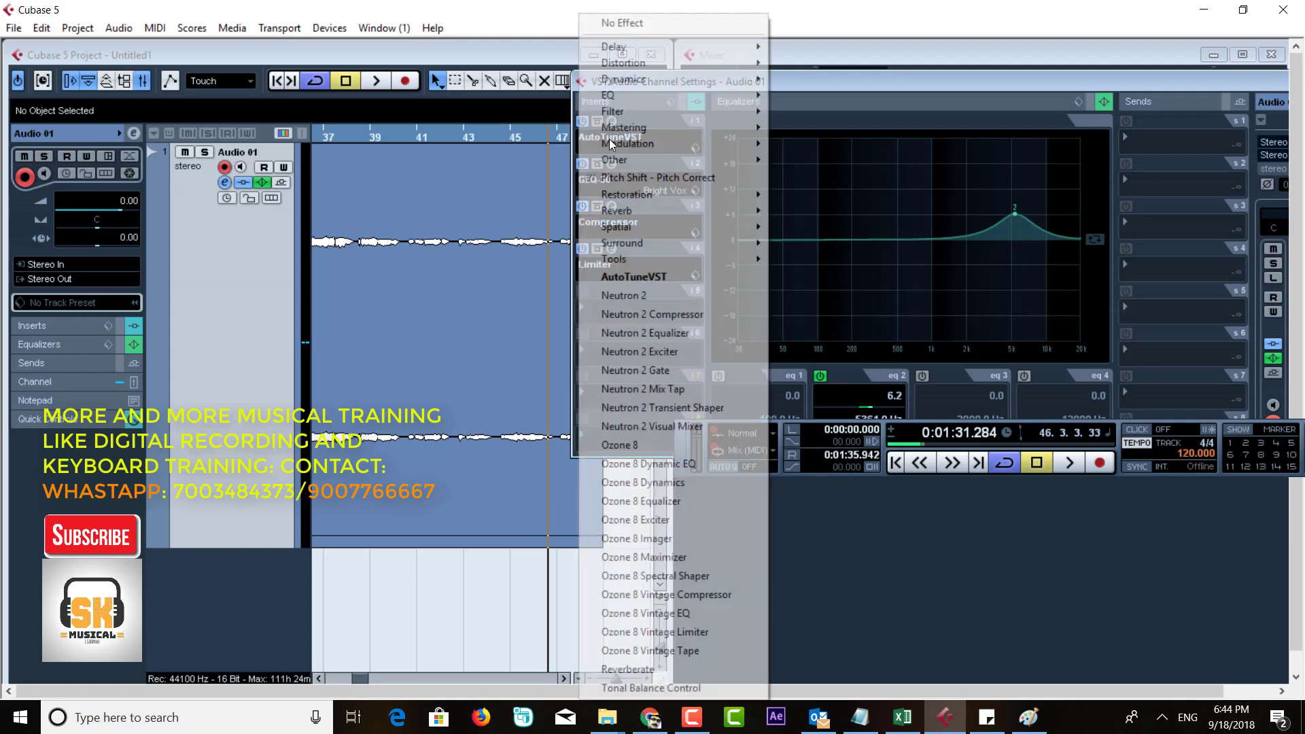
click(649, 178)
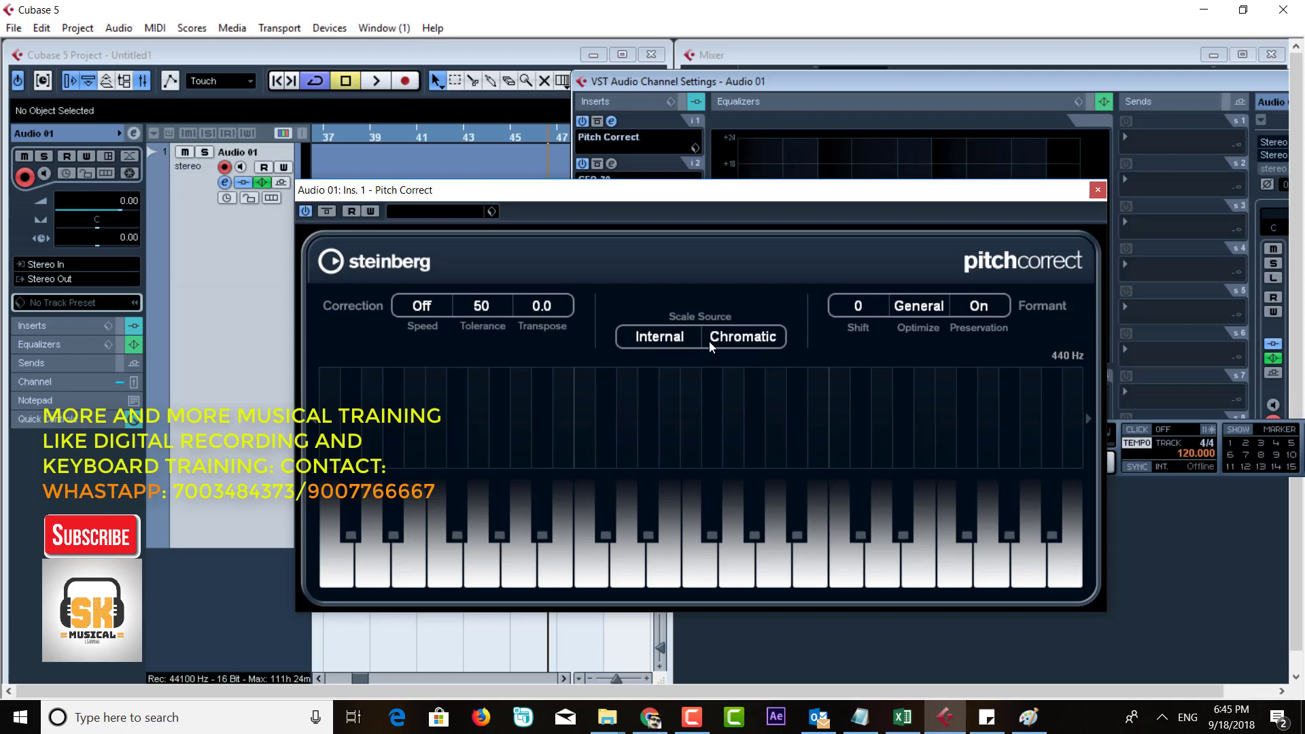
click(667, 334)
click(713, 341)
click(713, 344)
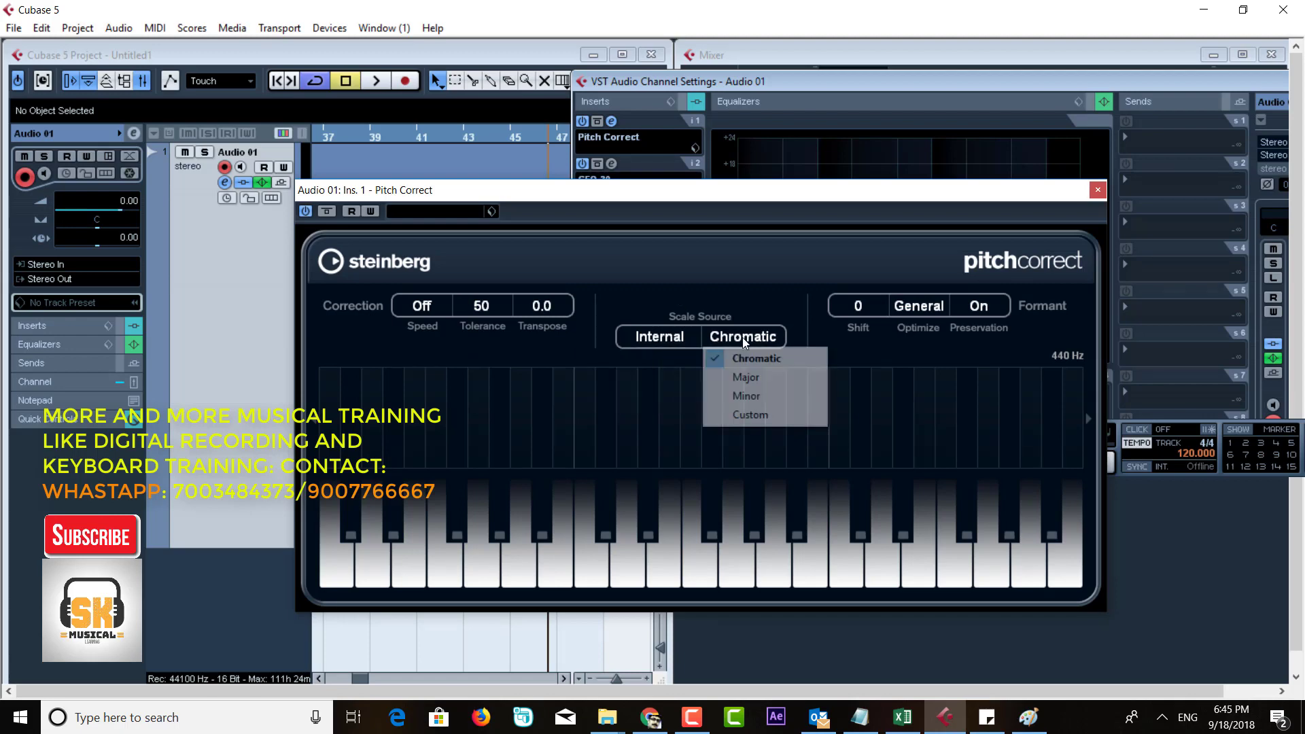
click(774, 289)
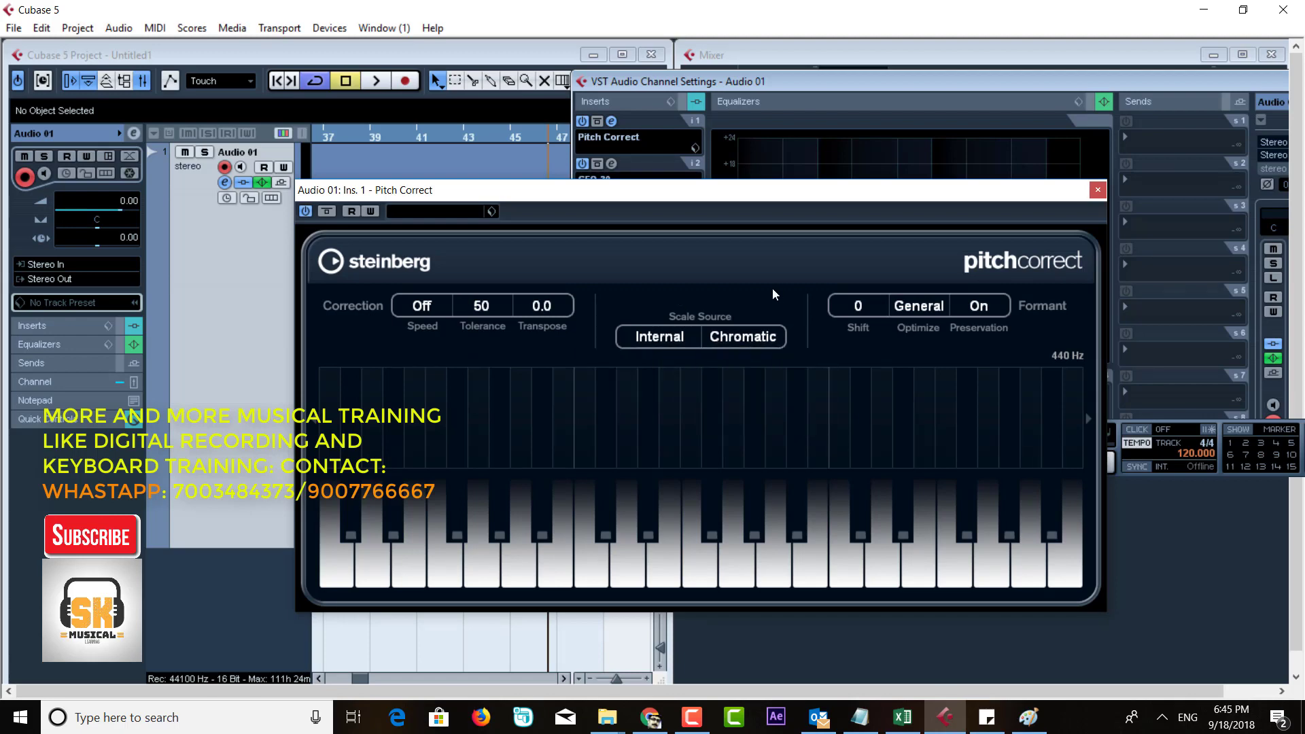
click(1097, 190)
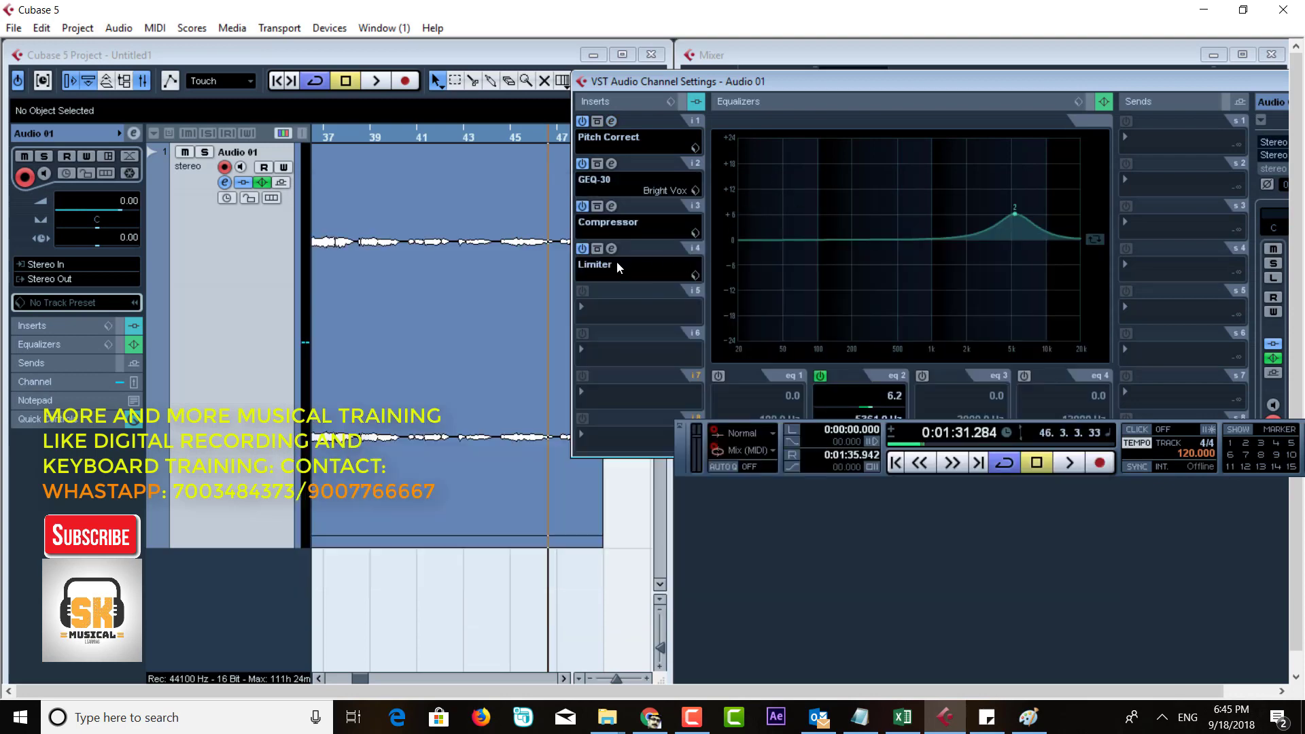
- Bring up the sticky note and point out the "Reverb Internal" entry under Part 2
click(986, 717)
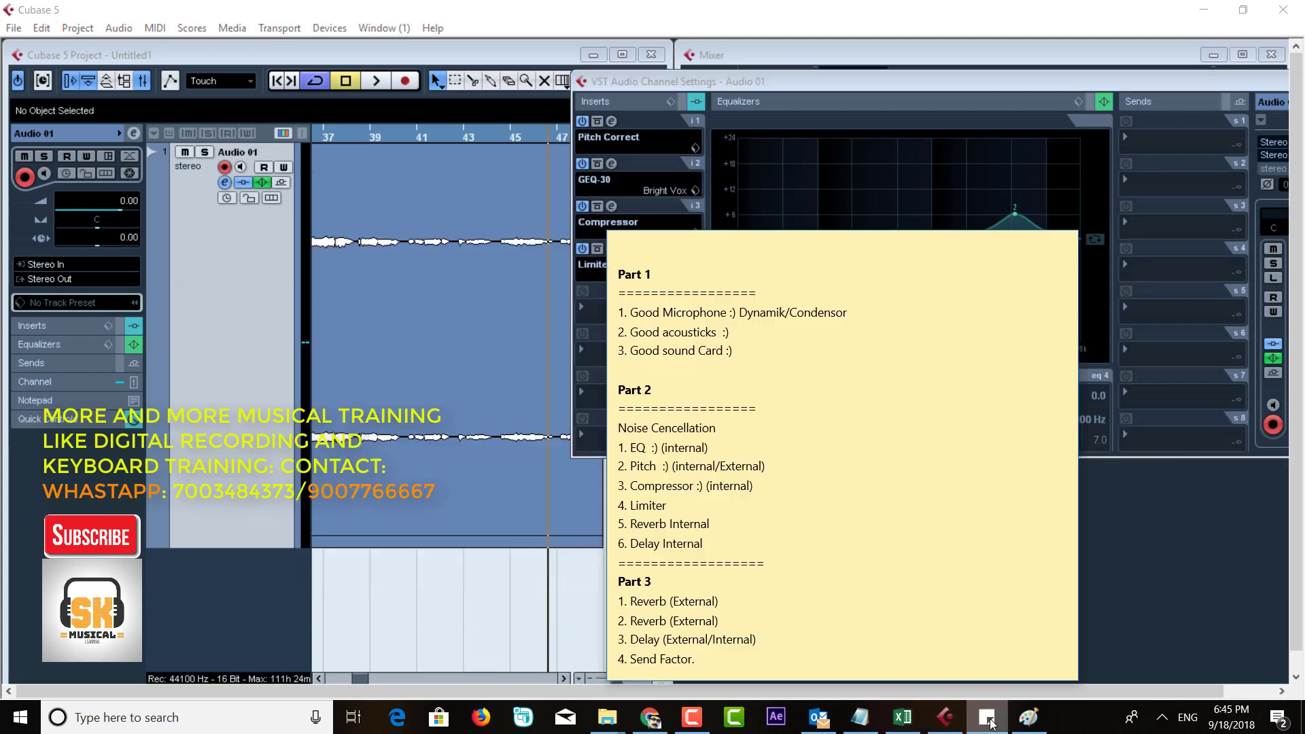
drag(634, 525, 772, 530)
click(772, 530)
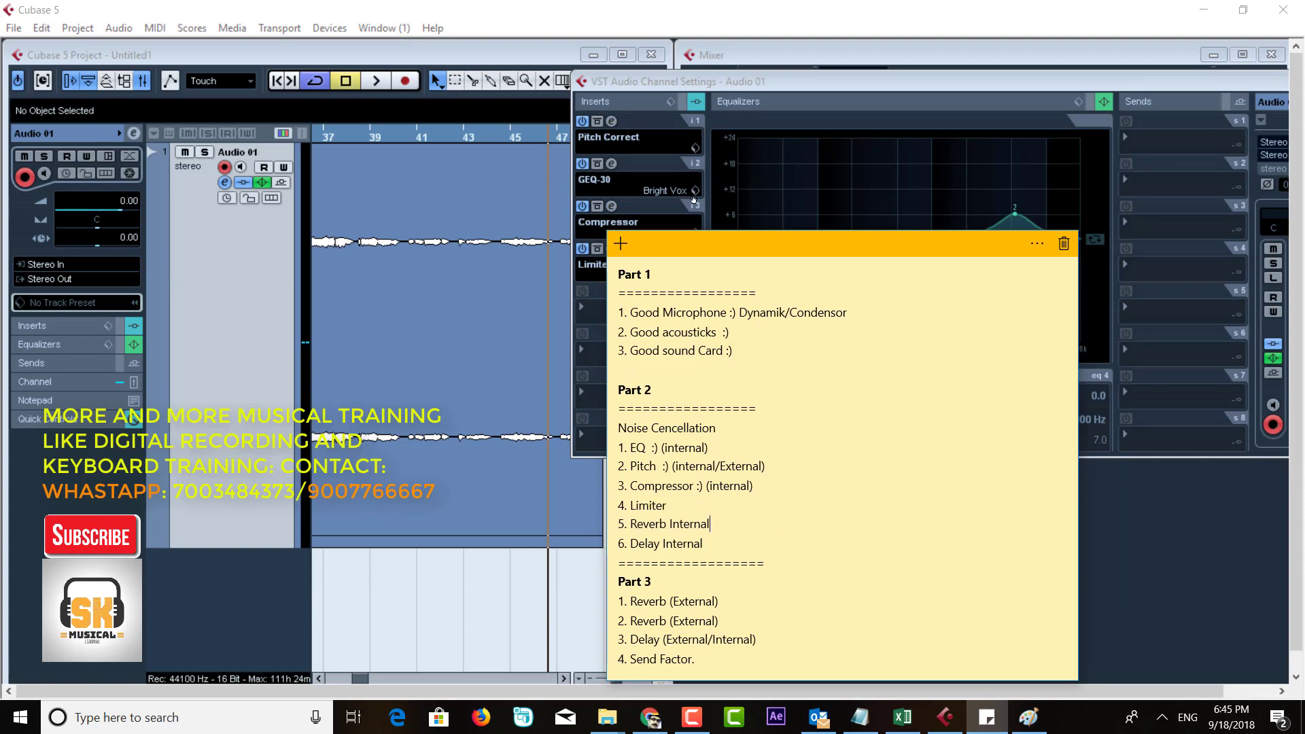
- Load the RoomWorks reverb in insert 5 of Audio 01 and apply its Surr. Vocal Plate preset
click(769, 80)
click(629, 312)
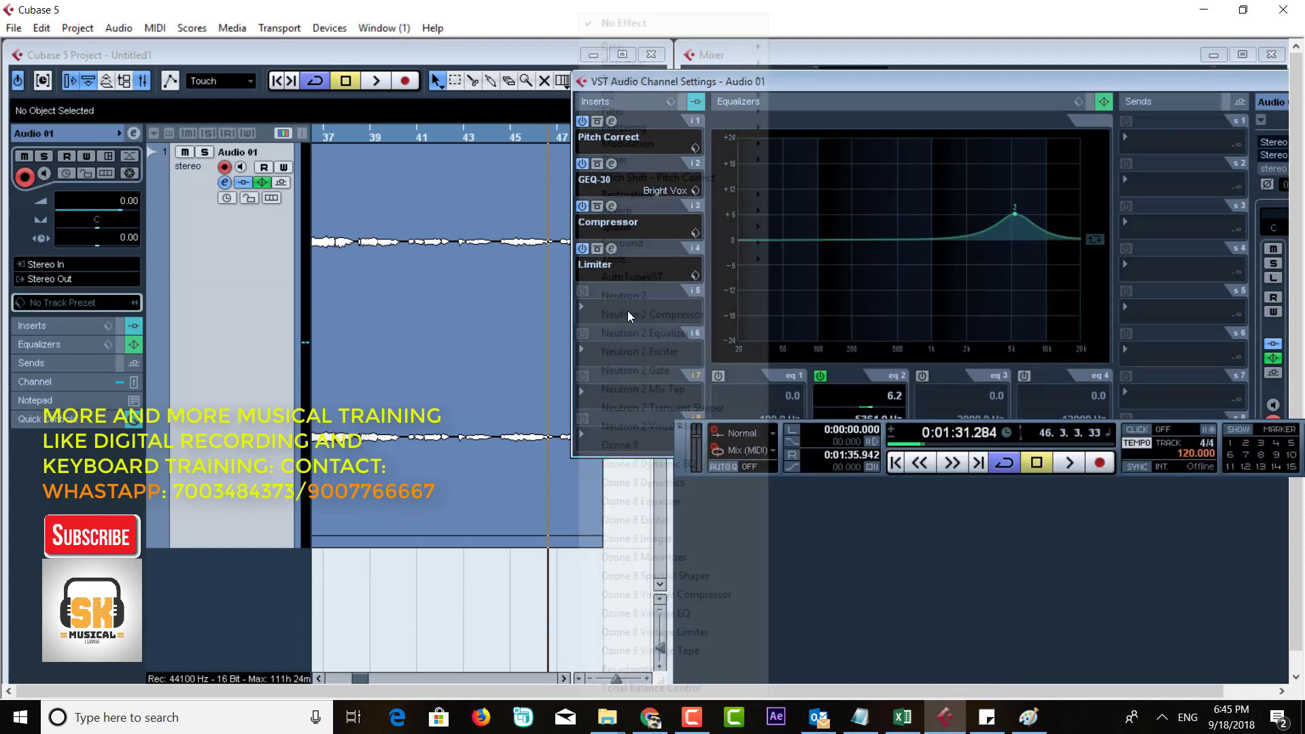
mouse_move(644, 209)
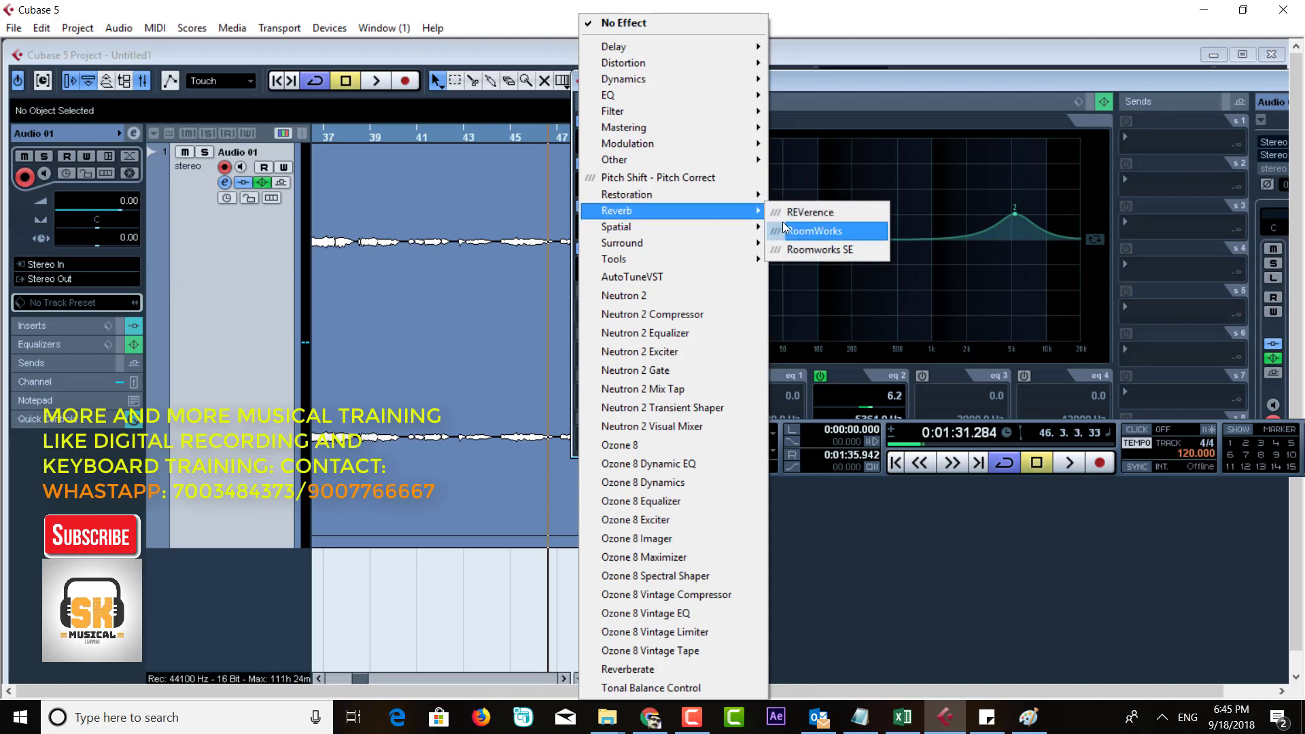
click(819, 232)
click(538, 250)
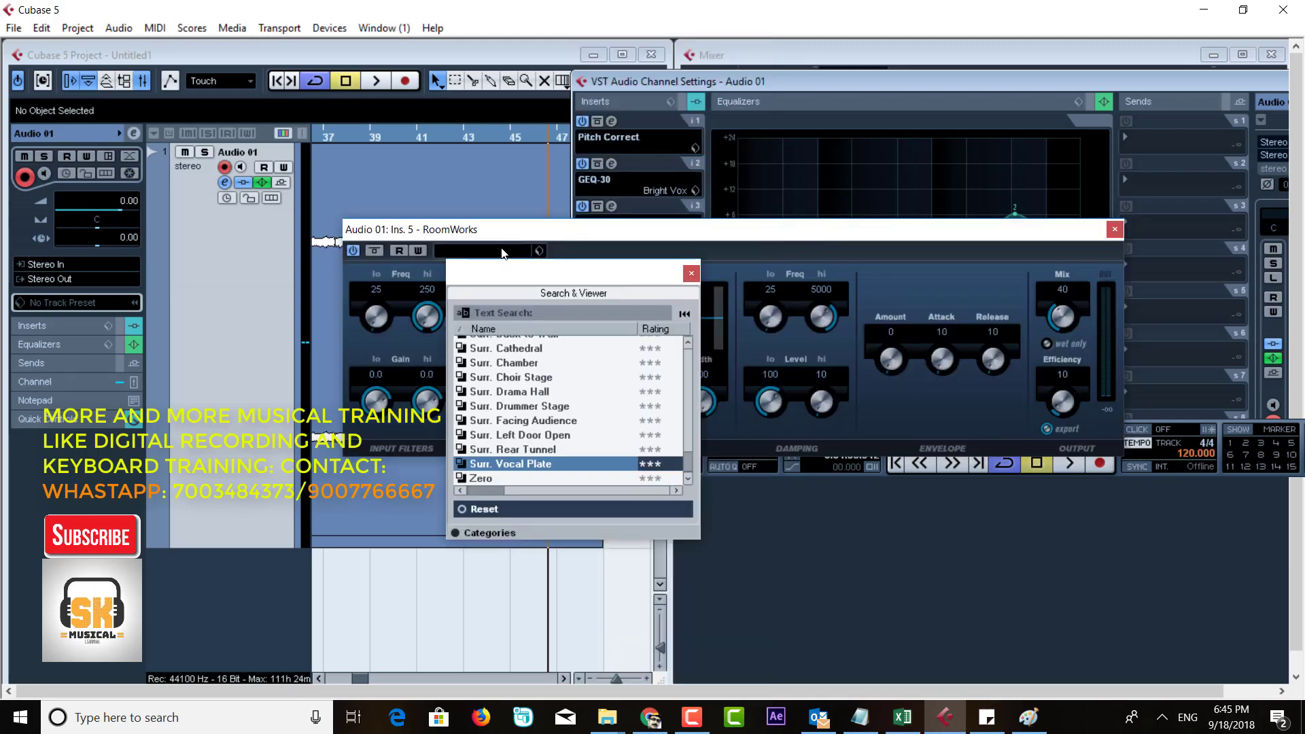
click(531, 450)
click(523, 464)
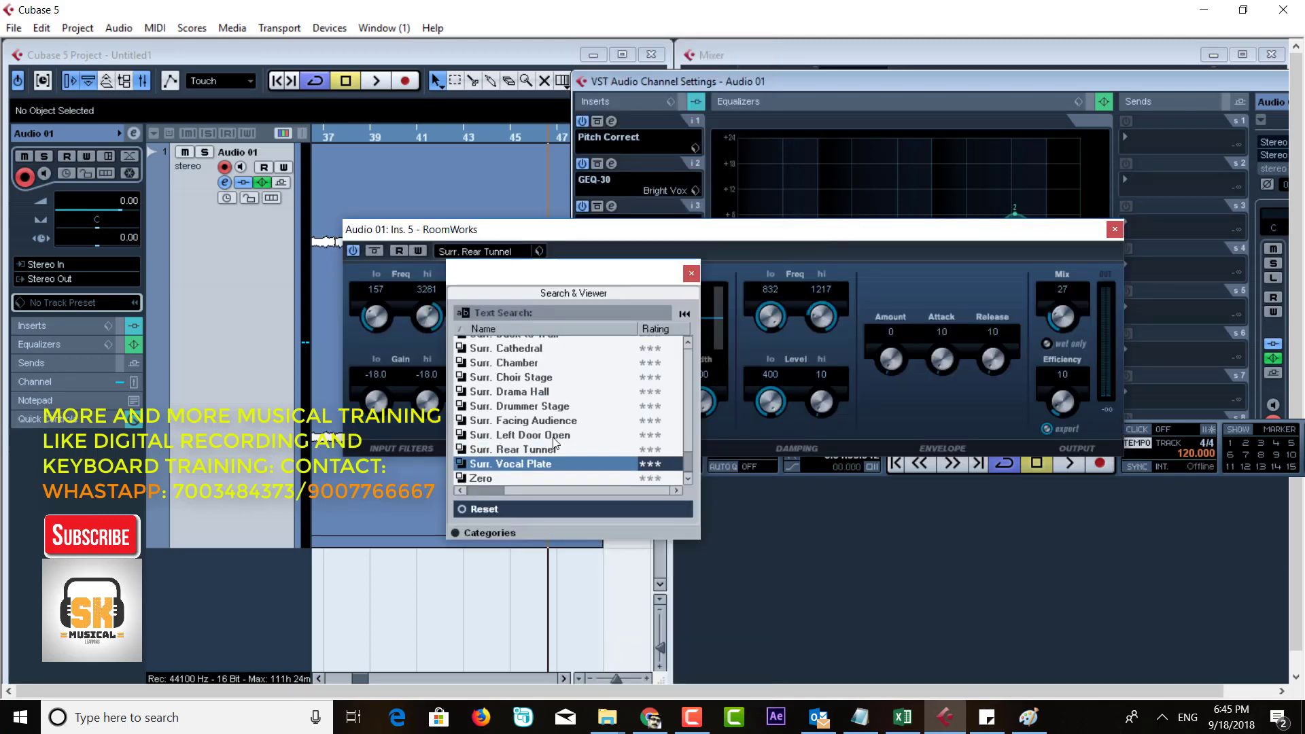
click(691, 274)
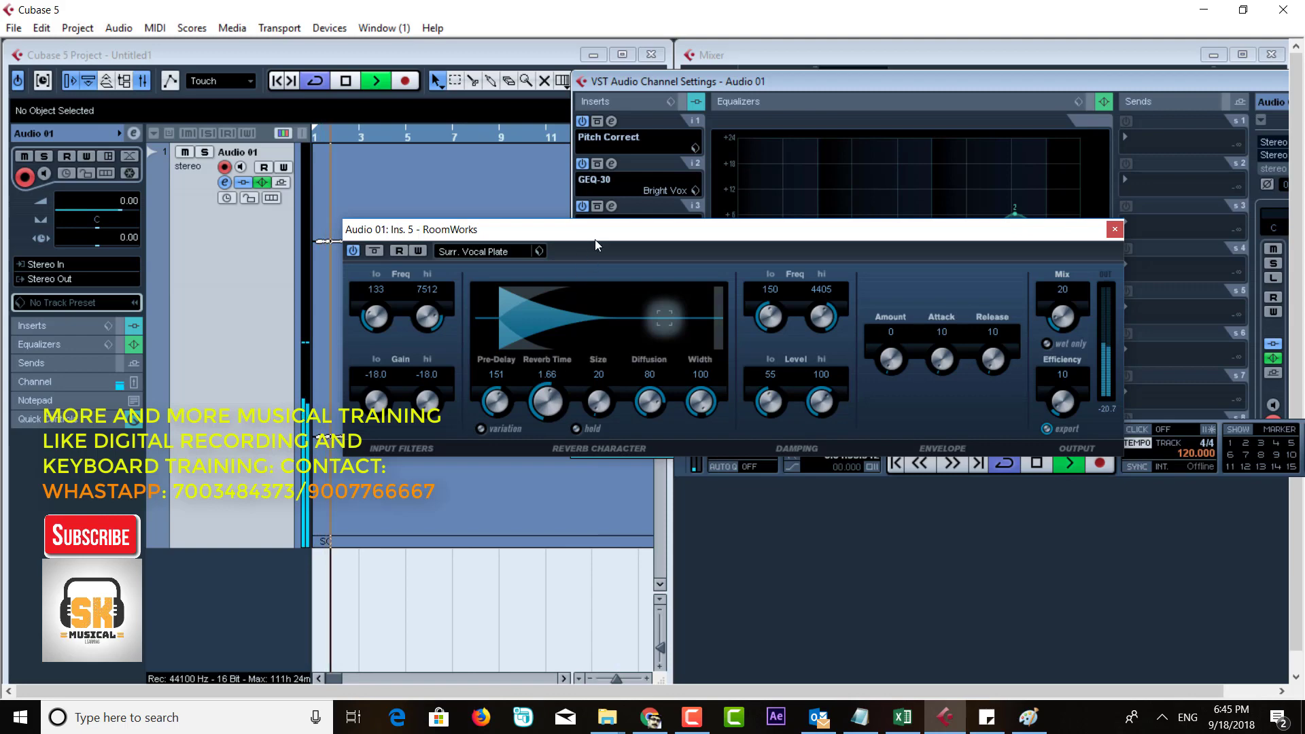
- Set the RoomWorks Efficiency to 8 during playback, replay the vocal from about bar 4, and stop
drag(594, 239, 694, 180)
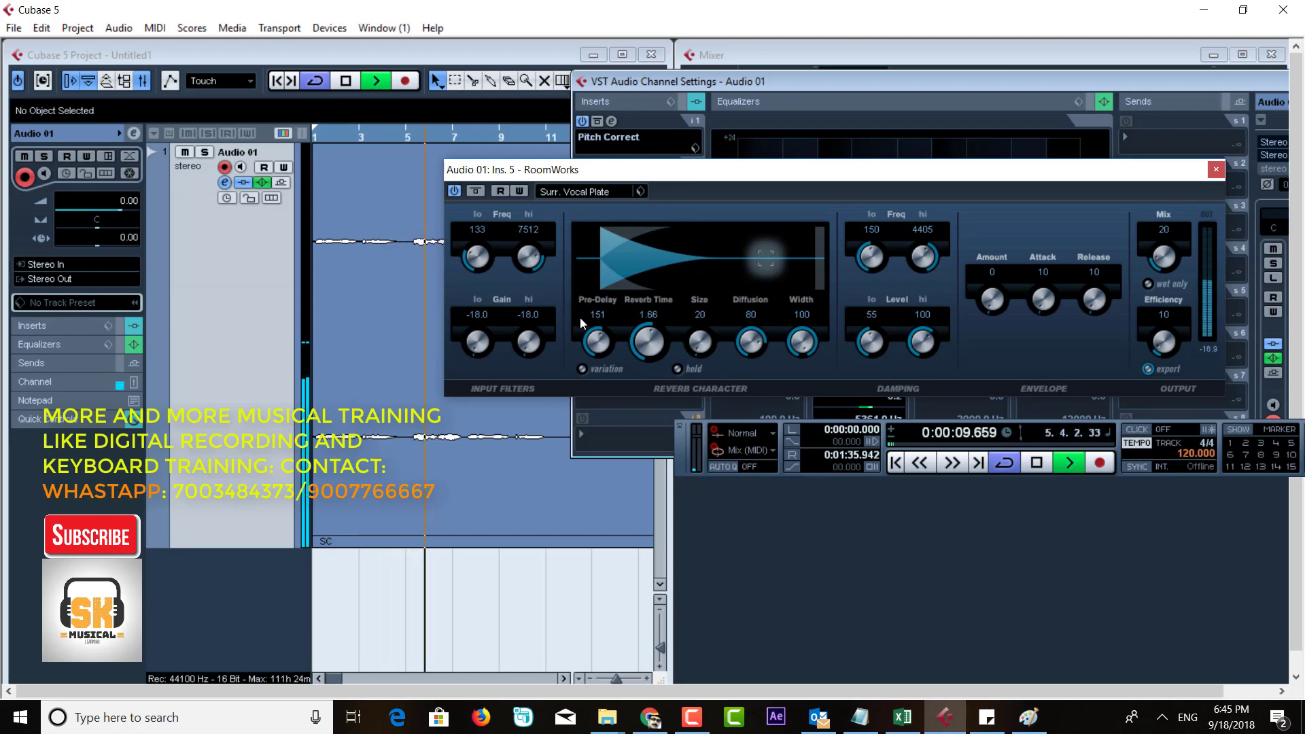
click(1165, 315)
text(8)
key(Return)
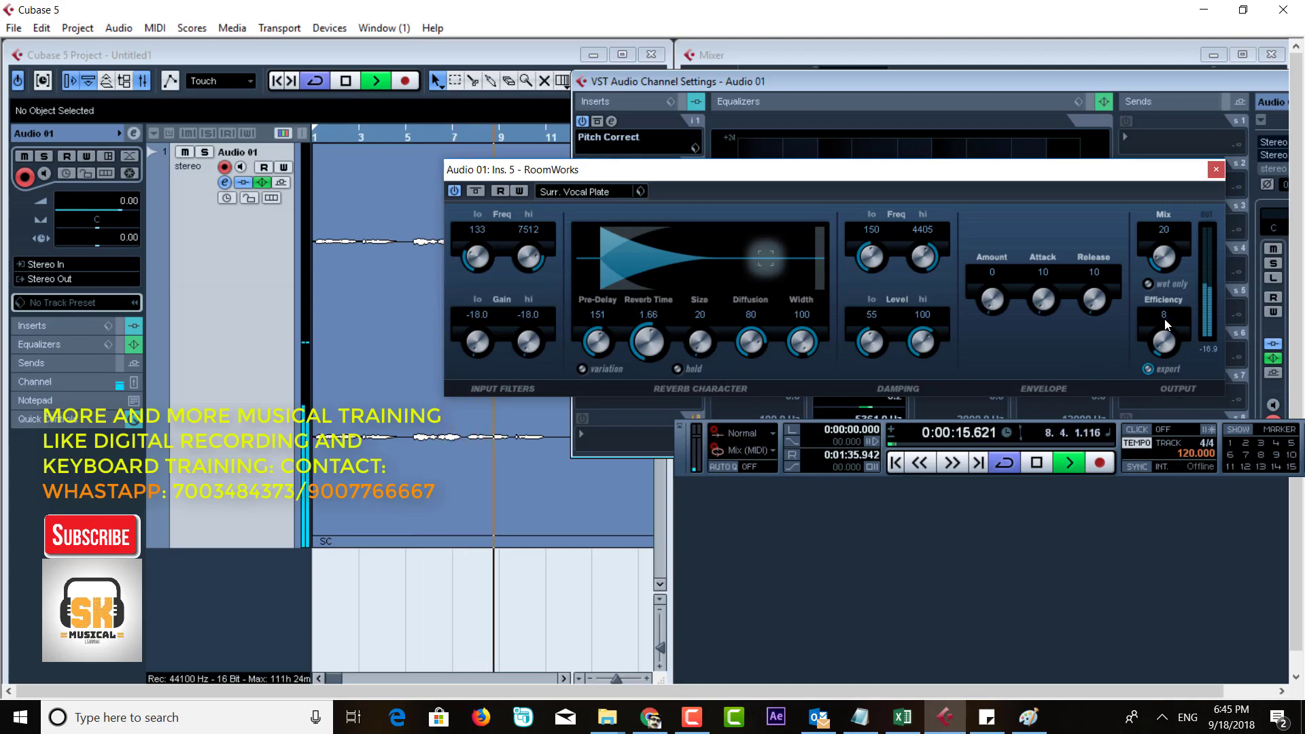
click(391, 136)
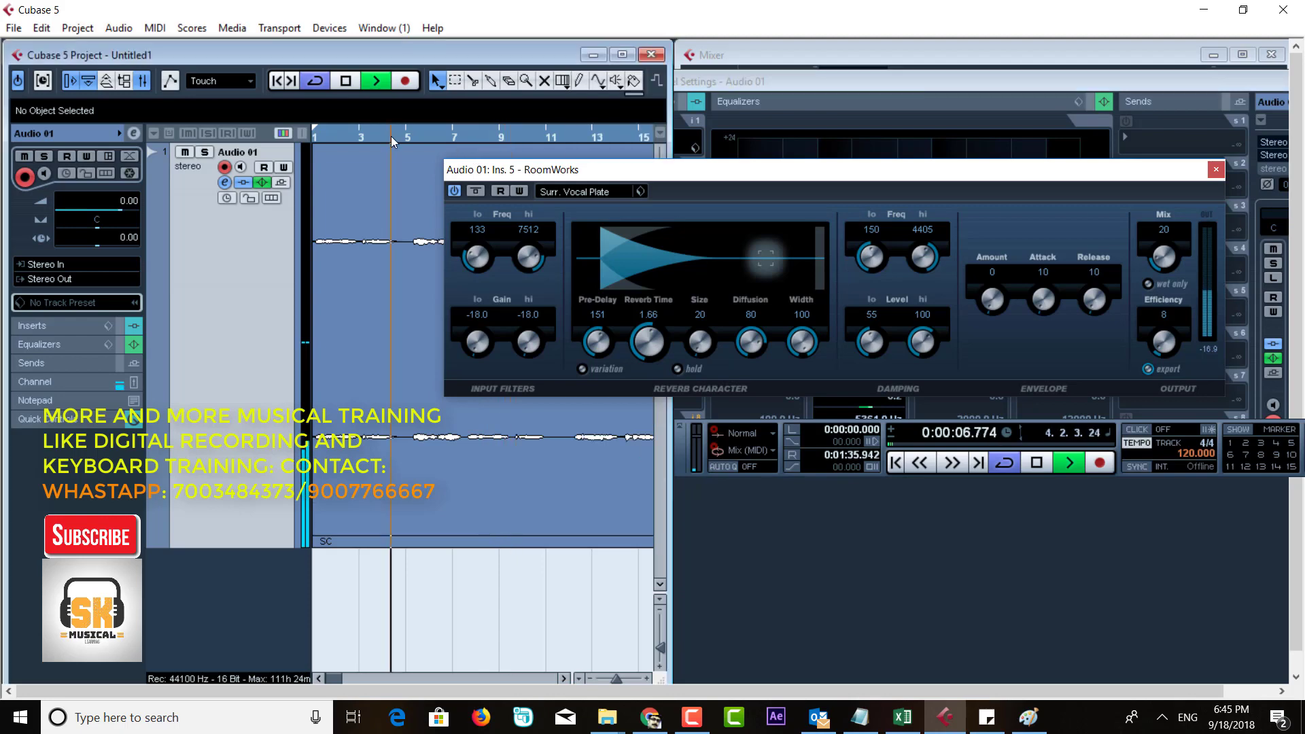
key(space)
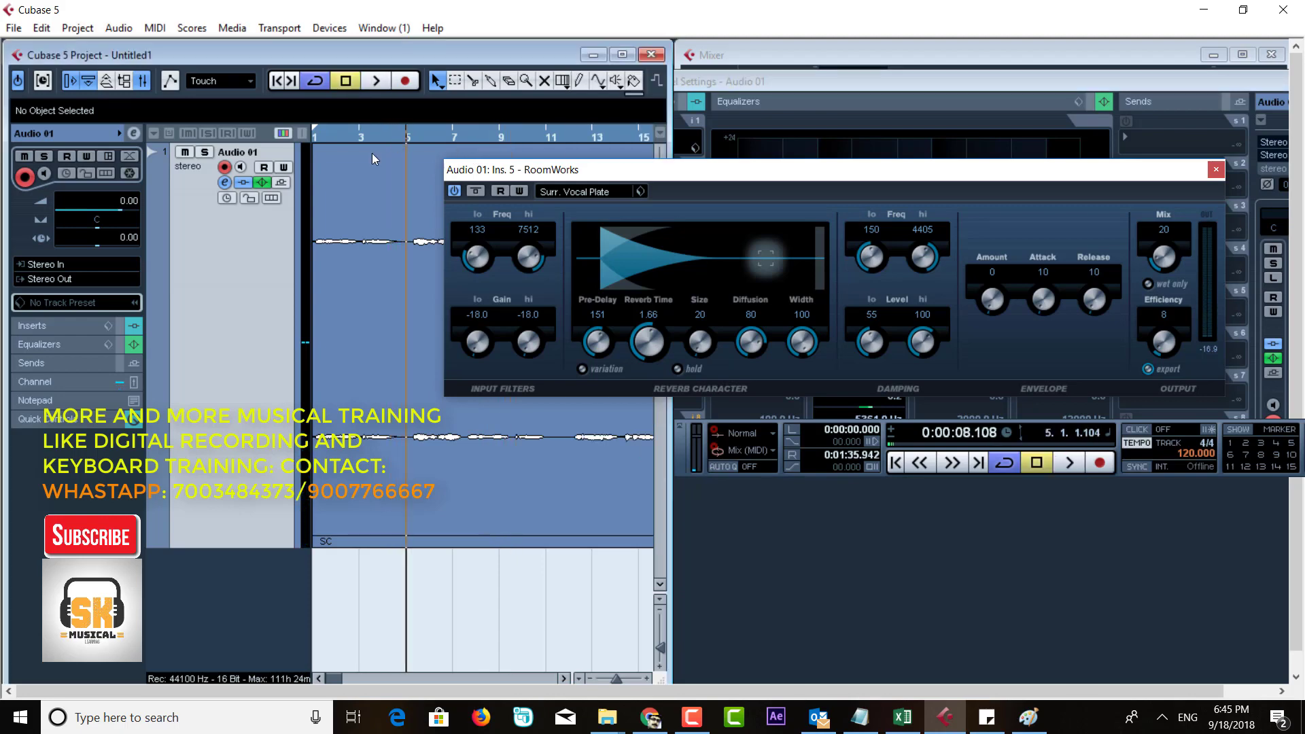
- Play the vocal with the reverb from about bar 23, where the waveform resumes after the gap, and stop
drag(498, 172, 746, 233)
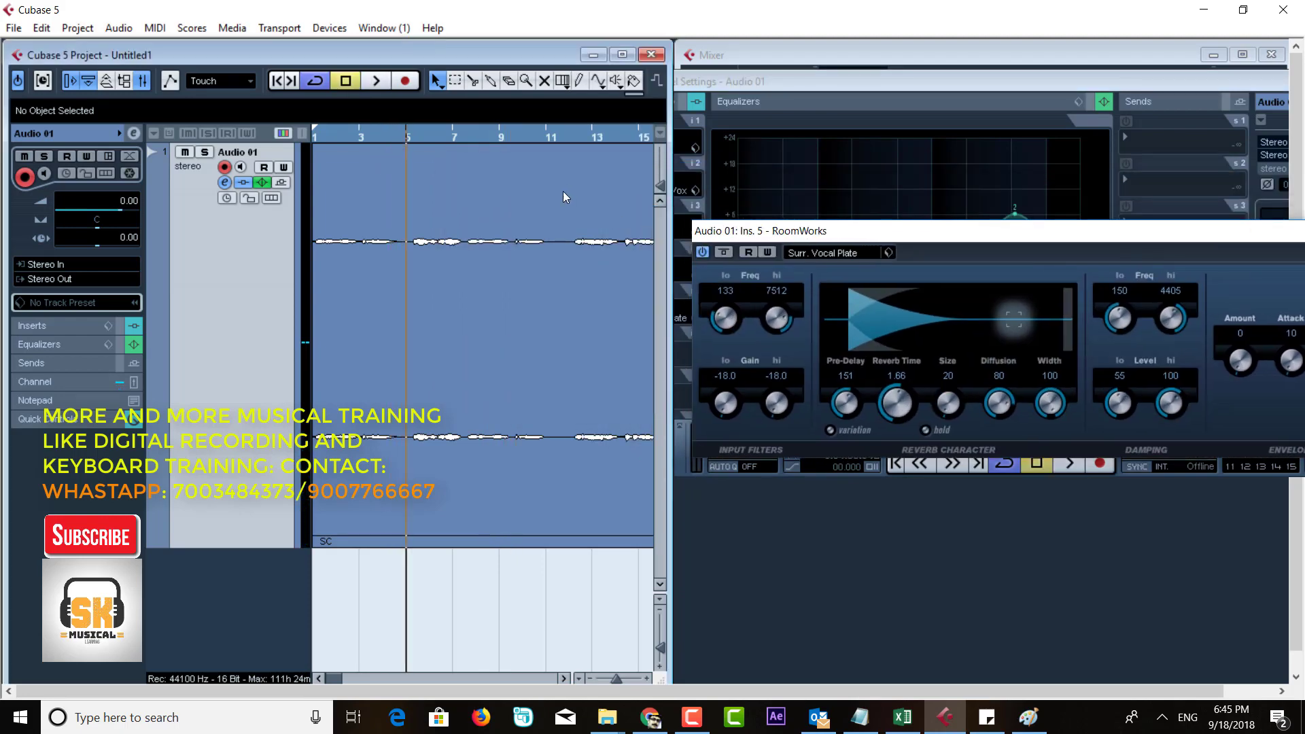
key(g)
key(g)
key(g)
key(g)
key(g)
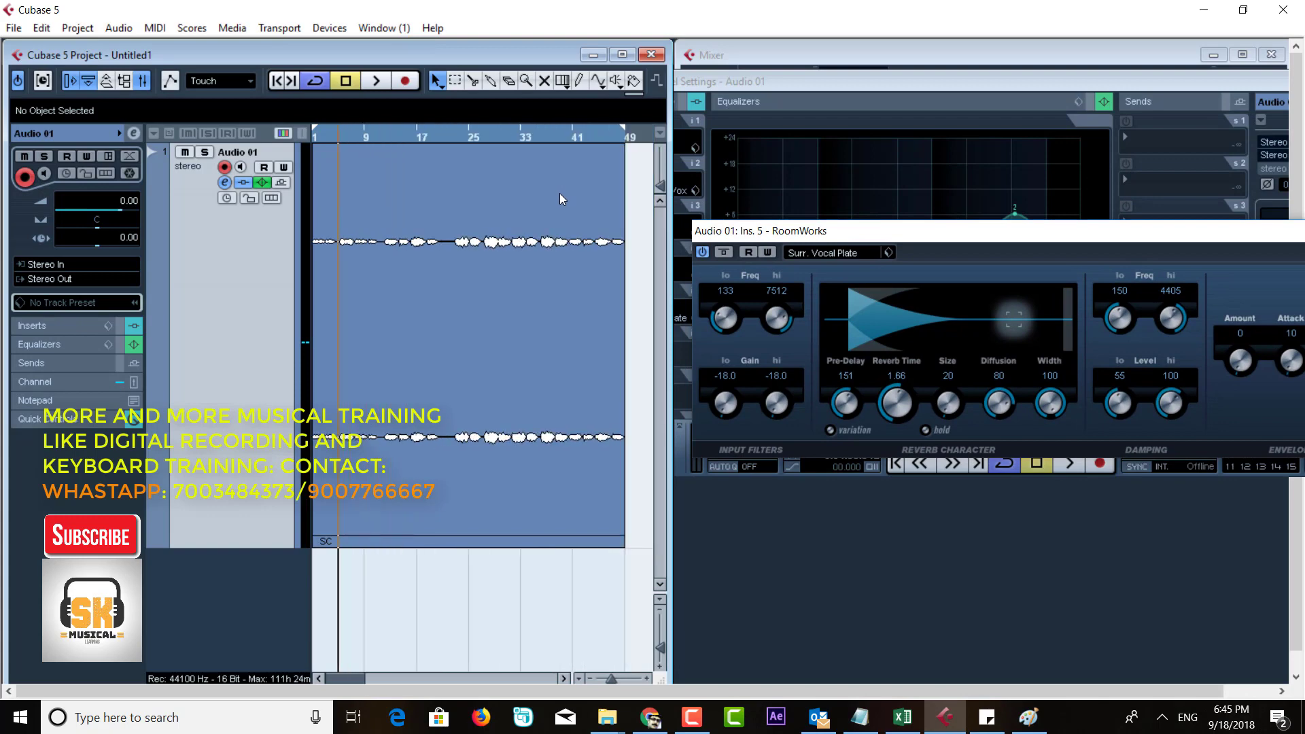
drag(443, 136, 457, 141)
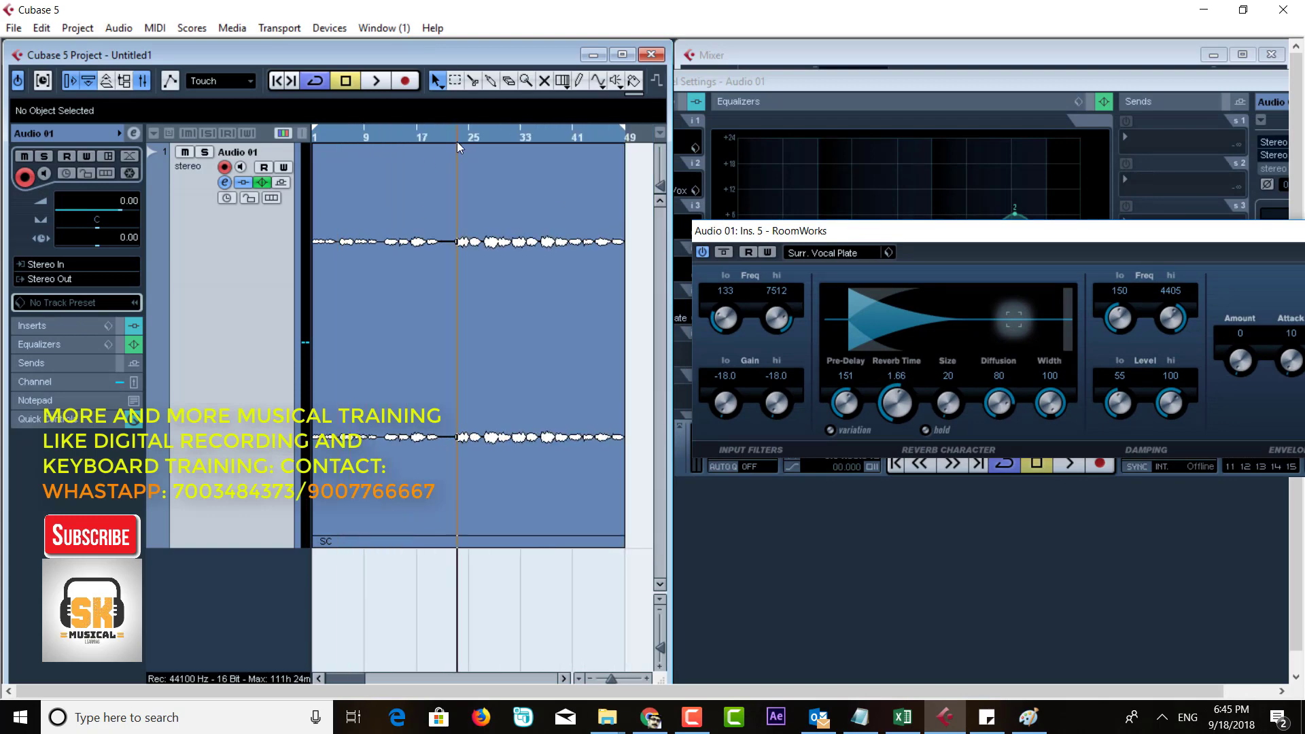
key(space)
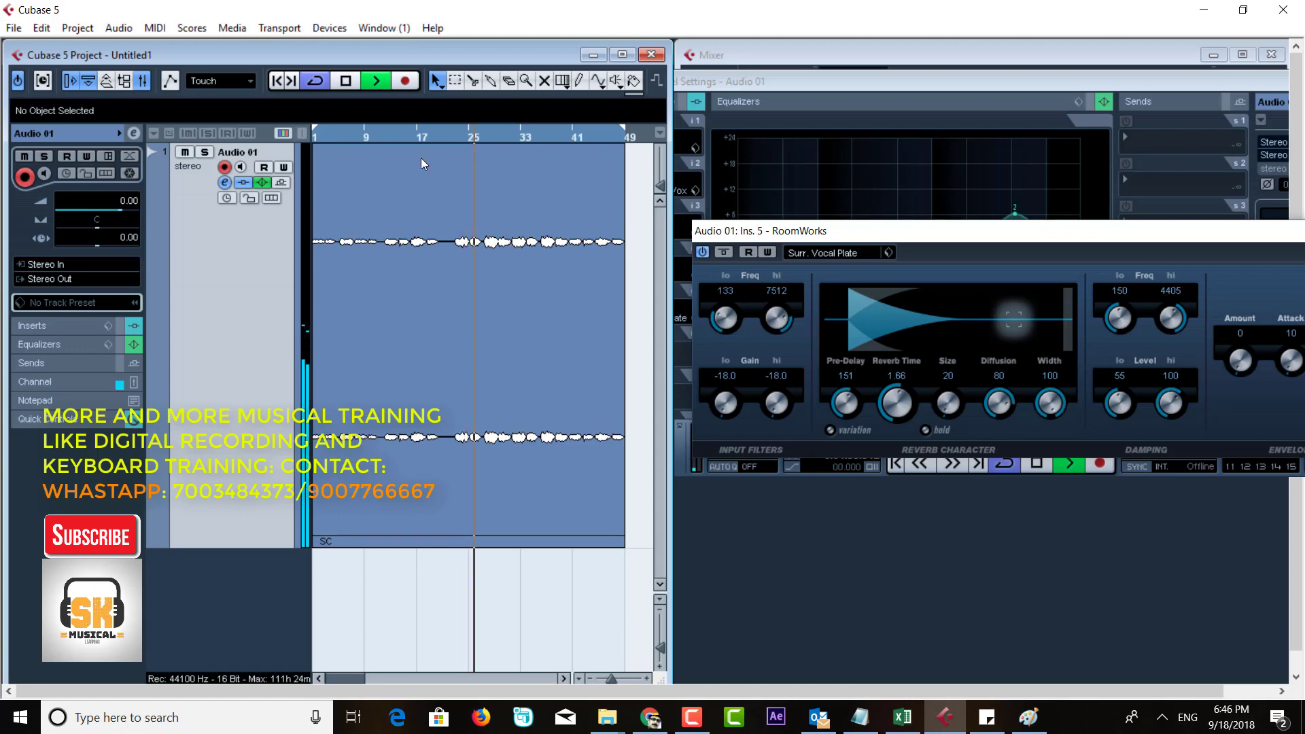
key(space)
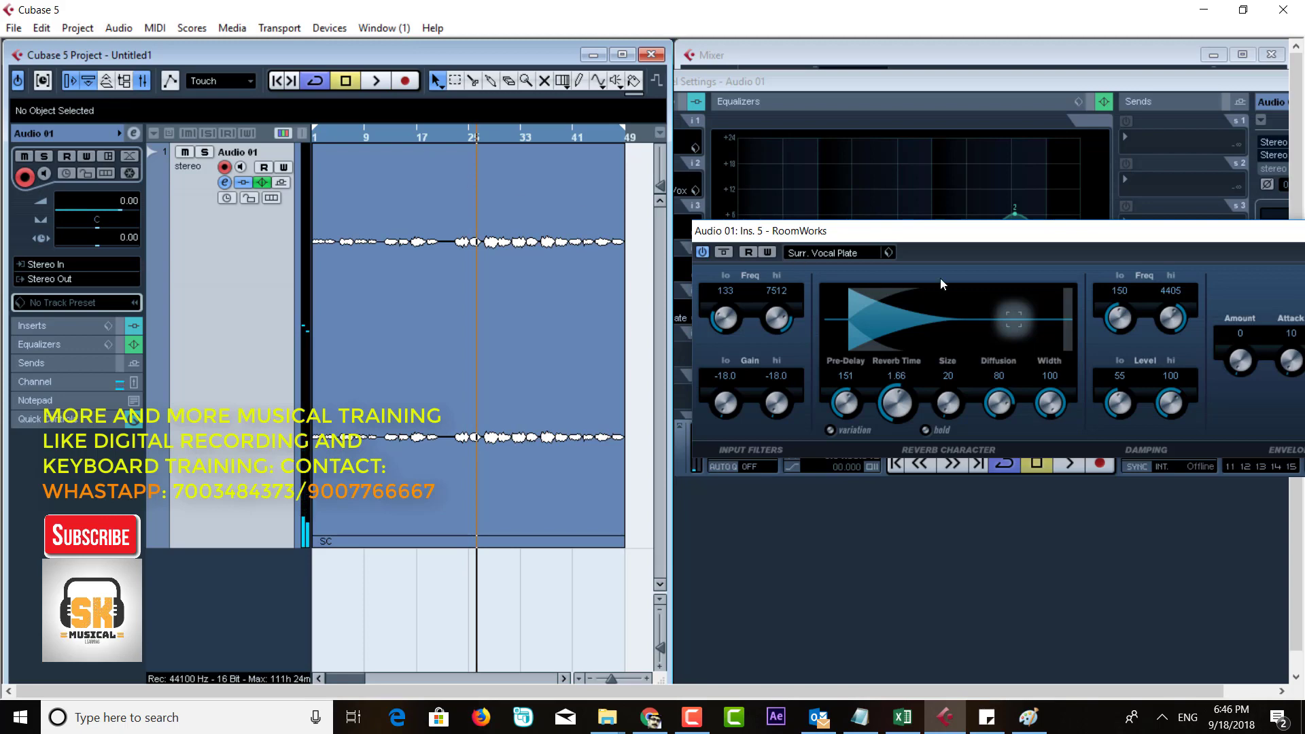
- Set the RoomWorks Pre-Delay to 110 and the Reverb Time to about 2.05 while auditioning the vocal, and close the plug-in
drag(934, 238, 497, 168)
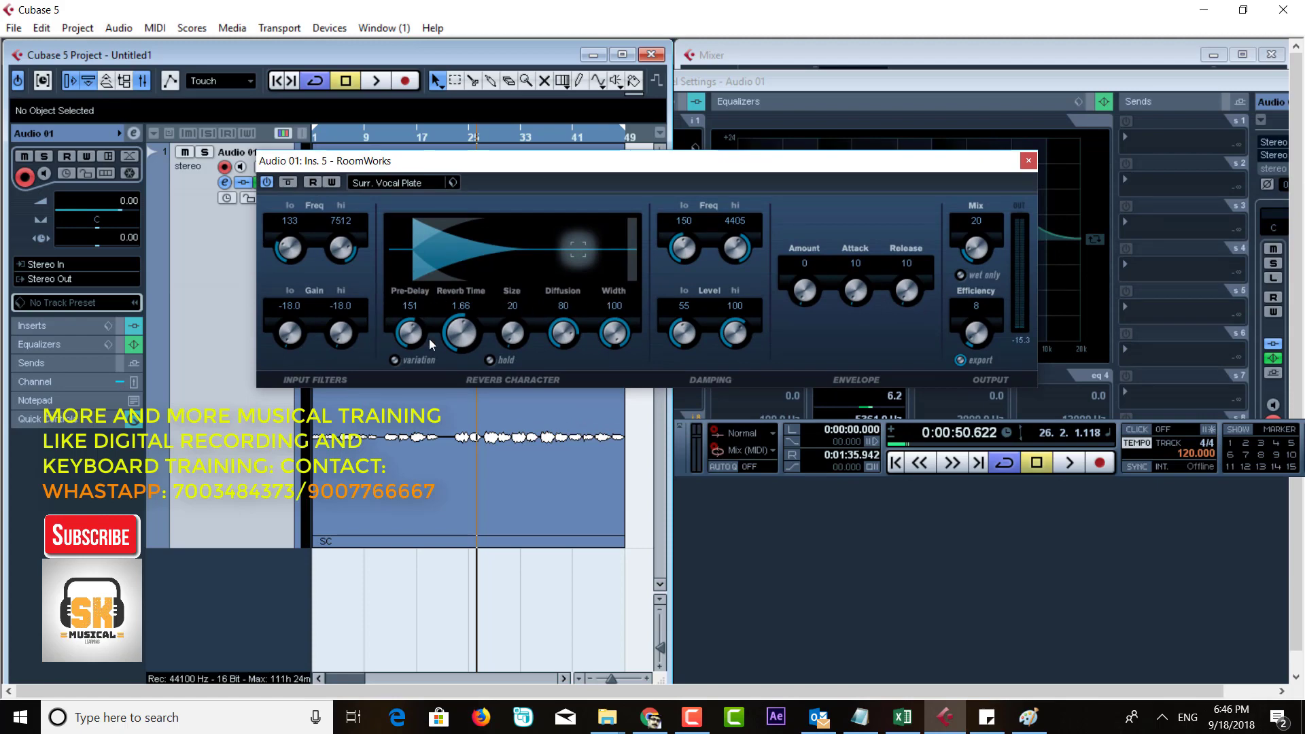
drag(412, 328, 481, 321)
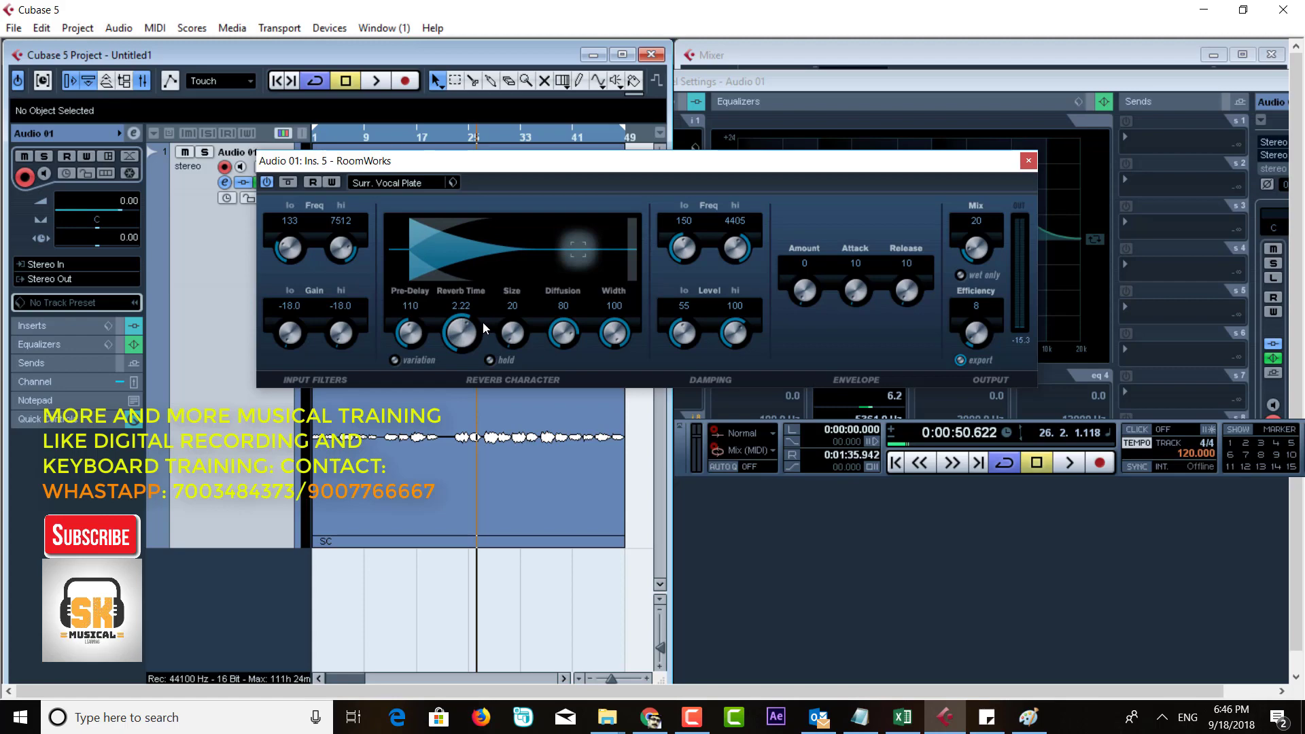
key(space)
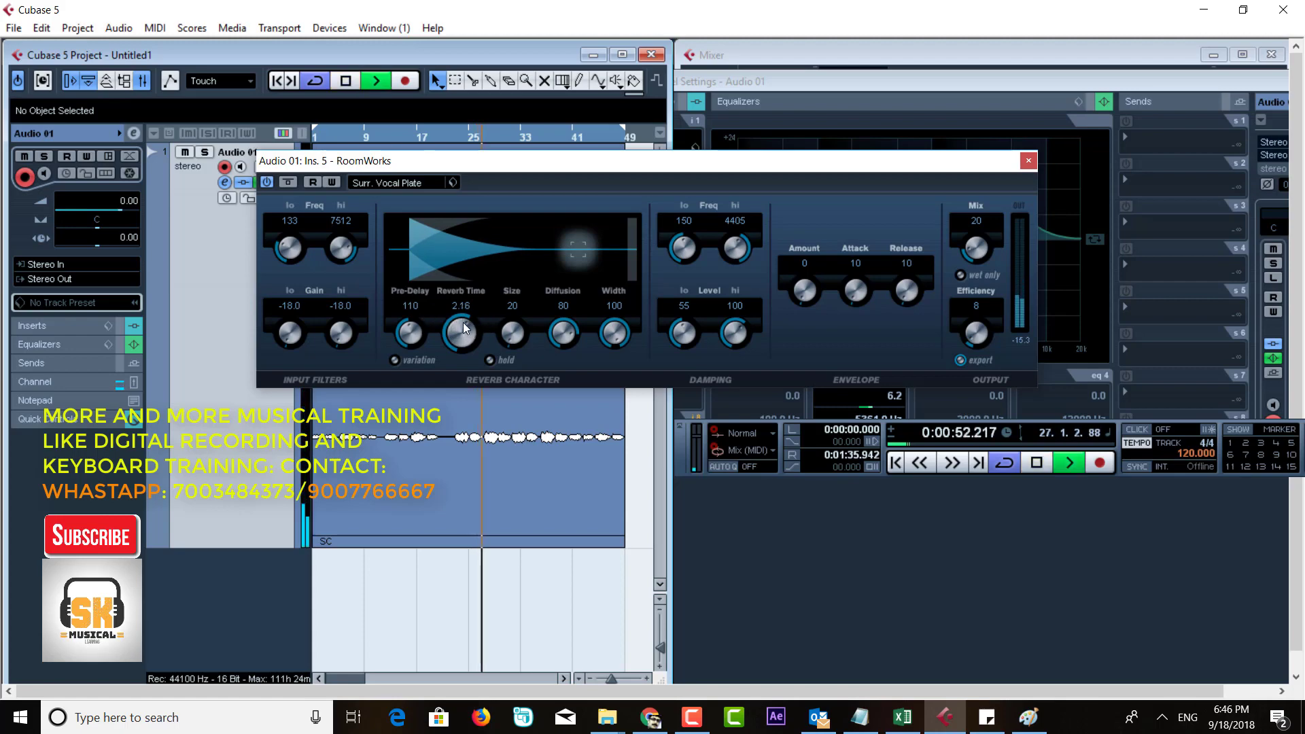
mouse_move(463, 322)
mouse_down()
mouse_move(445, 331)
mouse_move(458, 377)
mouse_move(443, 334)
mouse_move(455, 352)
mouse_move(456, 321)
mouse_move(469, 307)
mouse_move(479, 316)
mouse_move(467, 320)
mouse_up()
key(space)
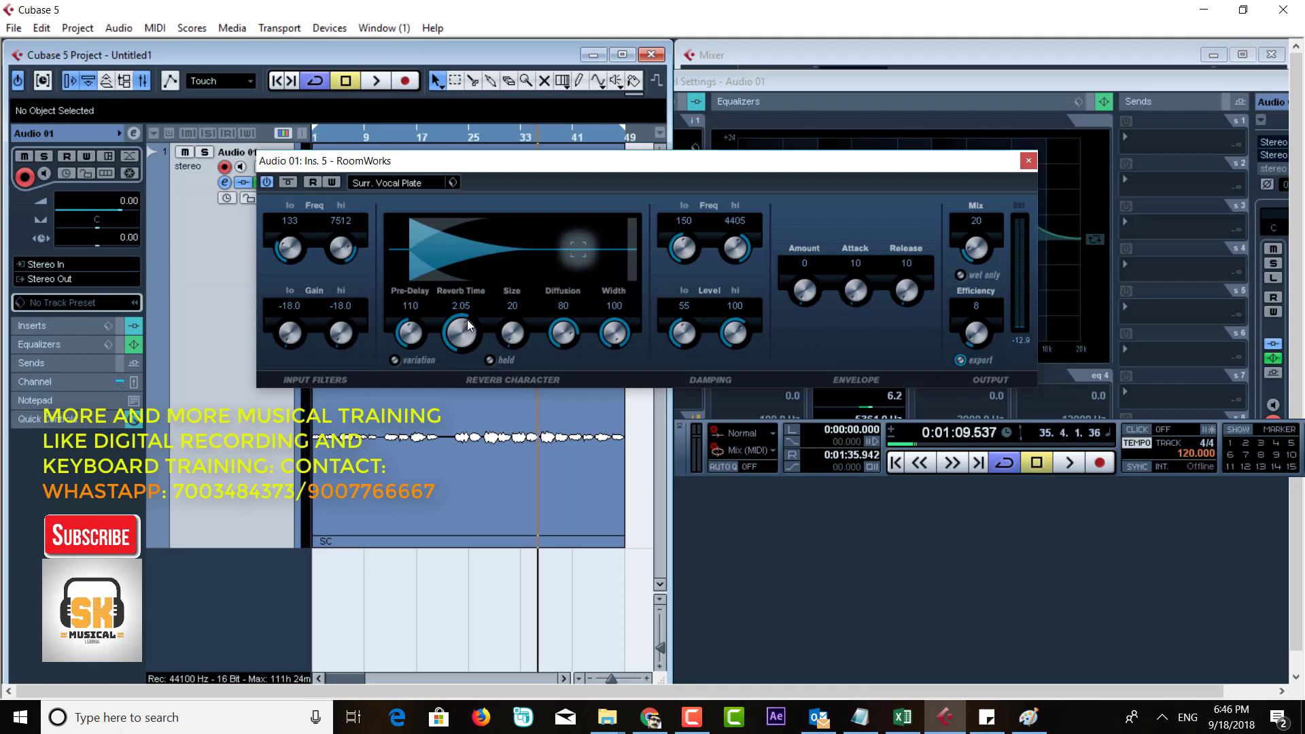
click(1028, 161)
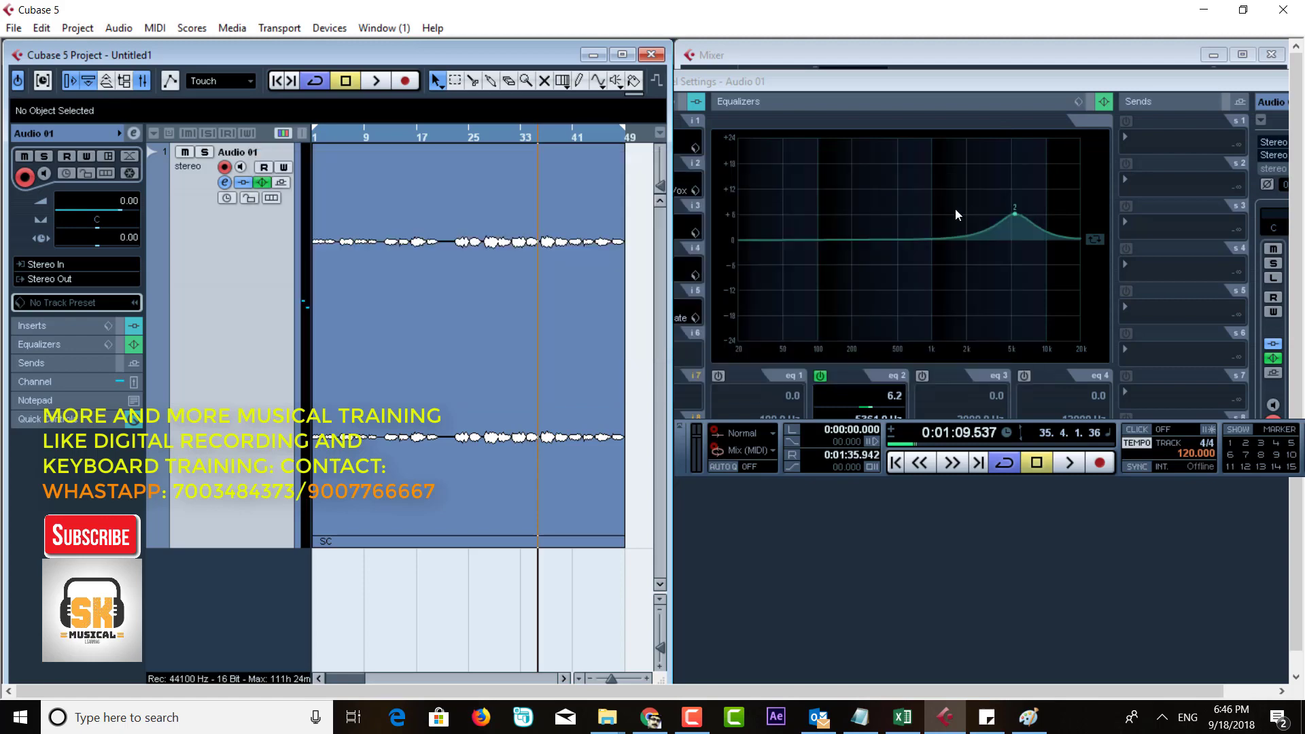
click(755, 83)
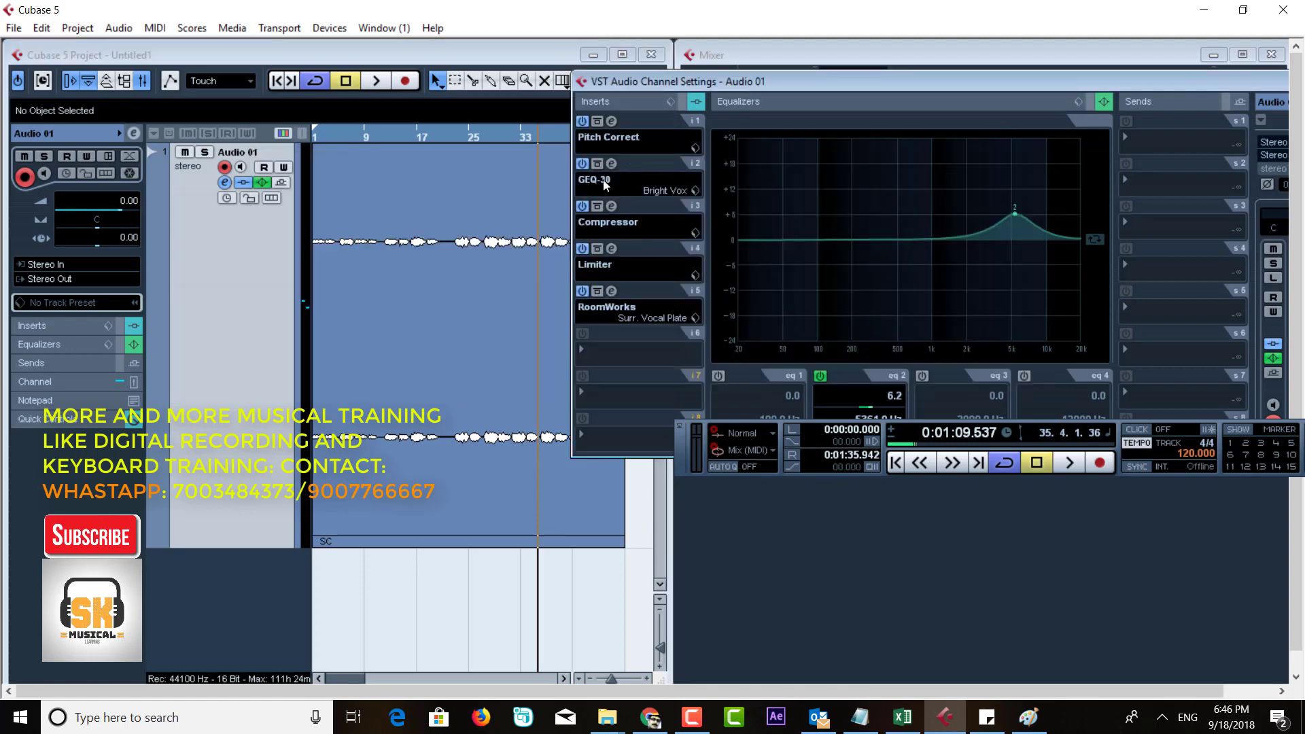
click(621, 353)
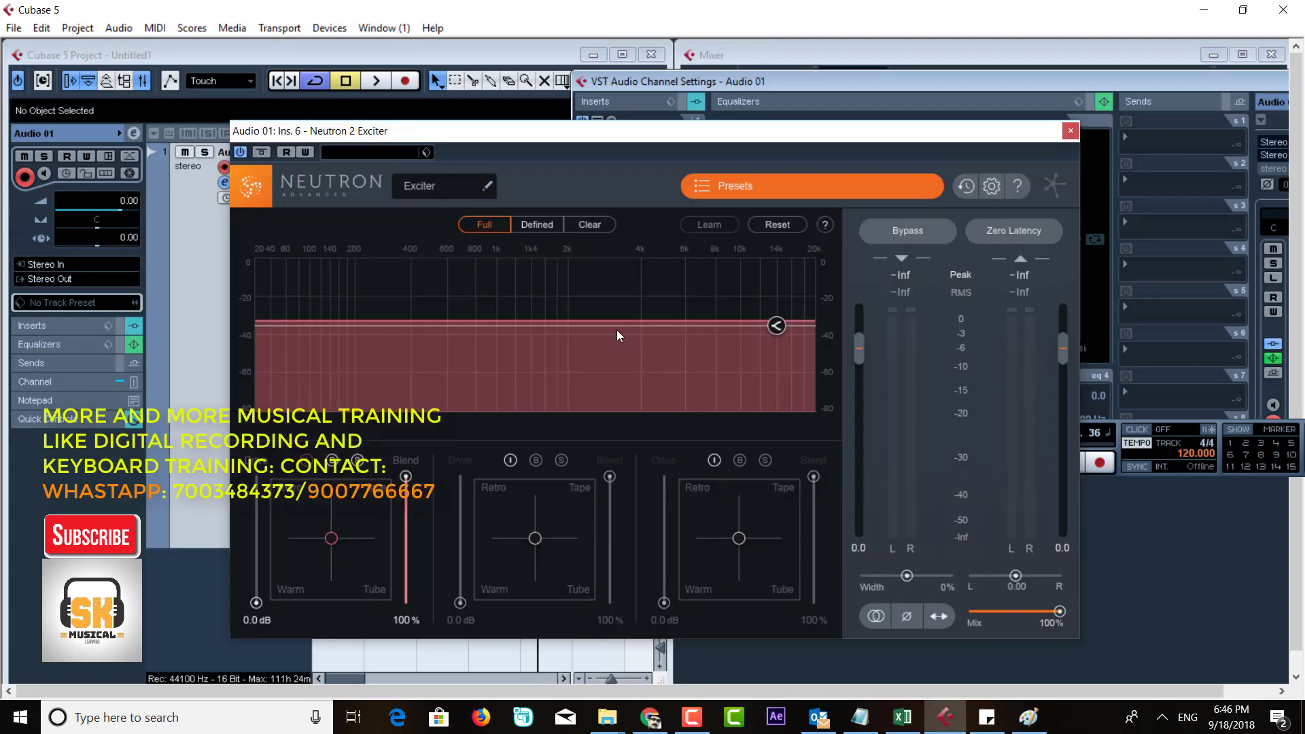
click(1070, 130)
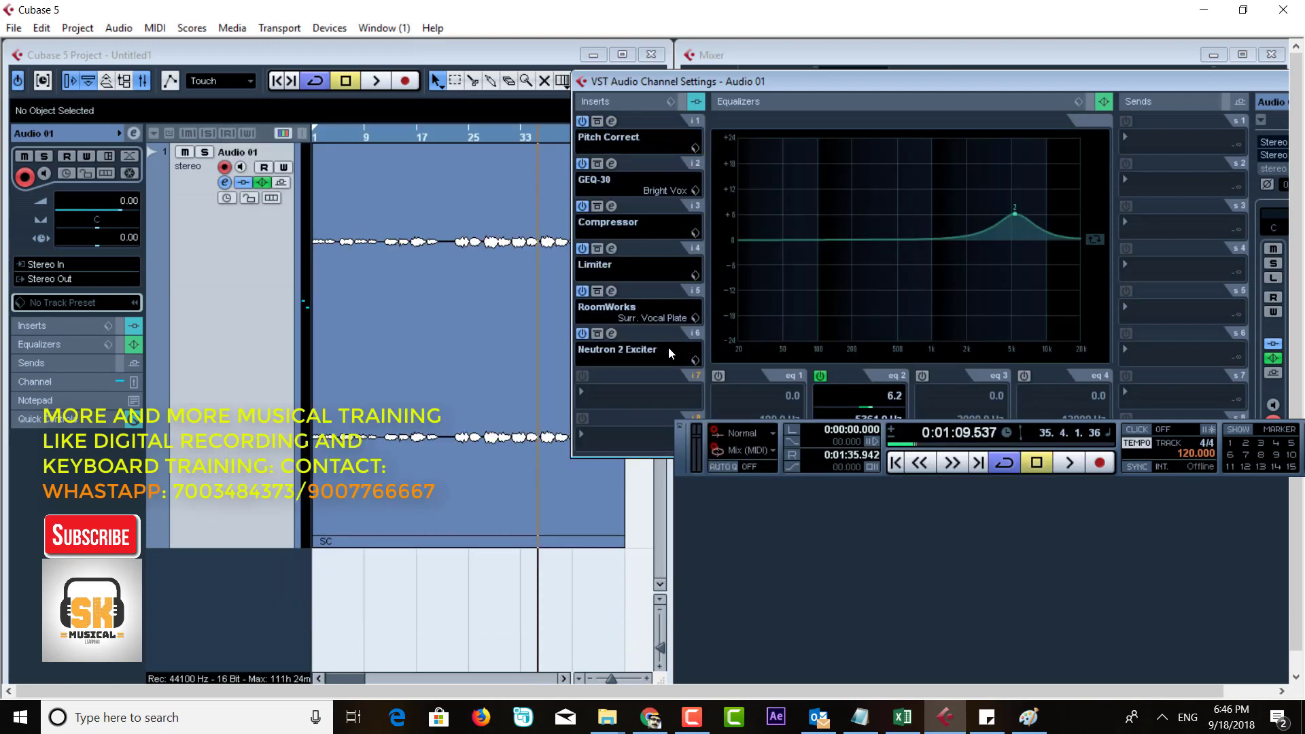
click(623, 356)
click(706, 22)
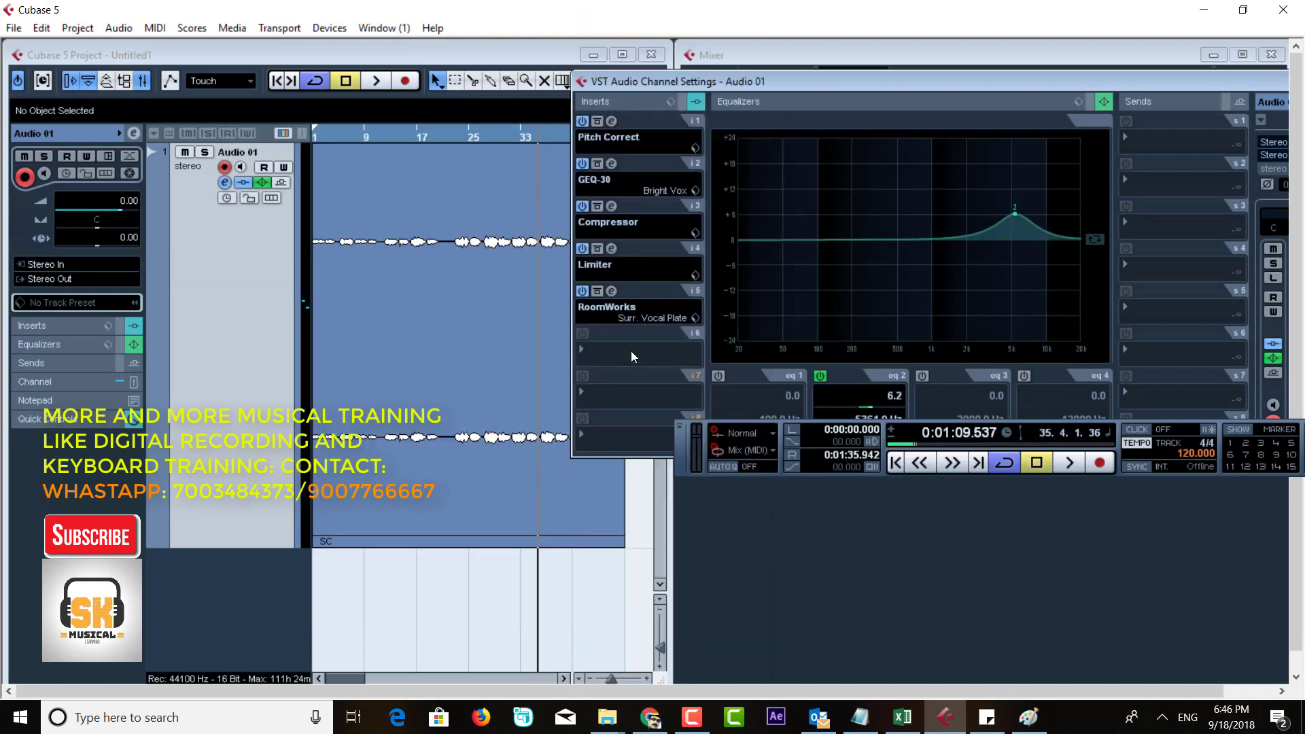
- Load the StereoDelay in insert 6 of Audio 01, apply its Sweet Vocal Delay preset, and close the plug-in
click(630, 350)
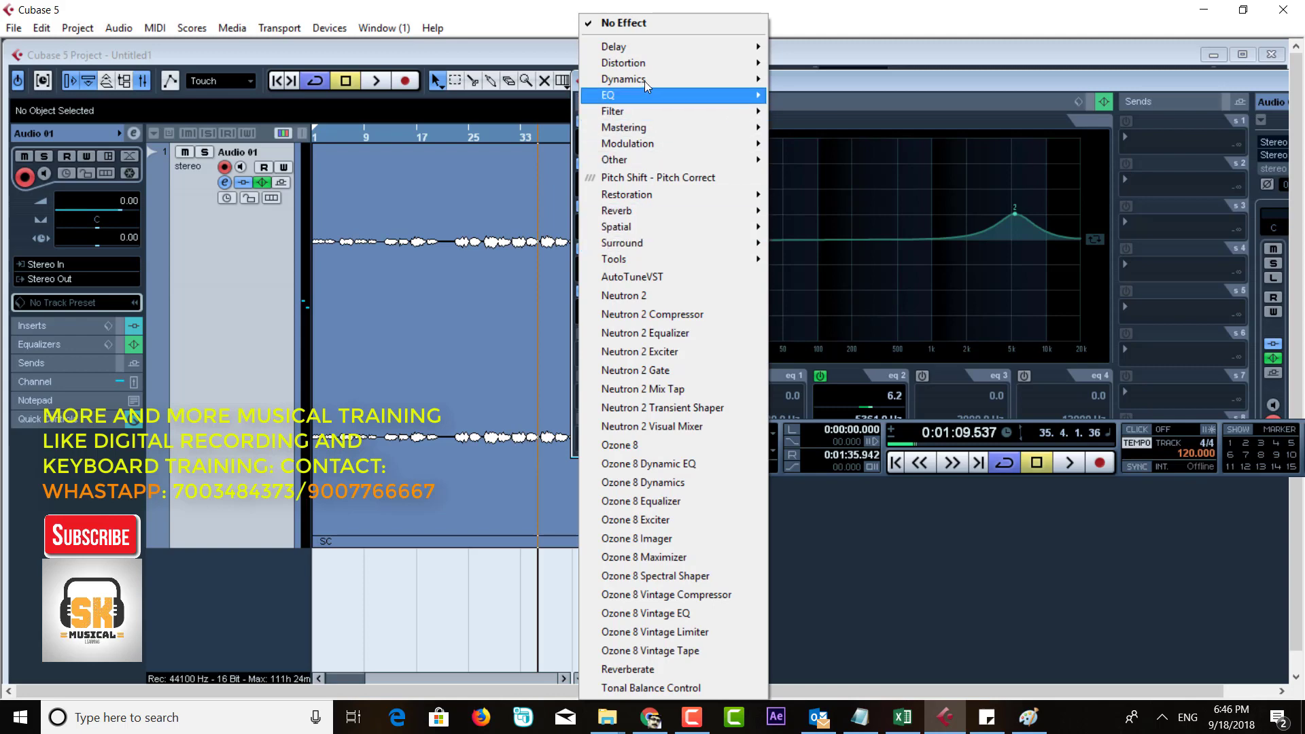
mouse_move(651, 48)
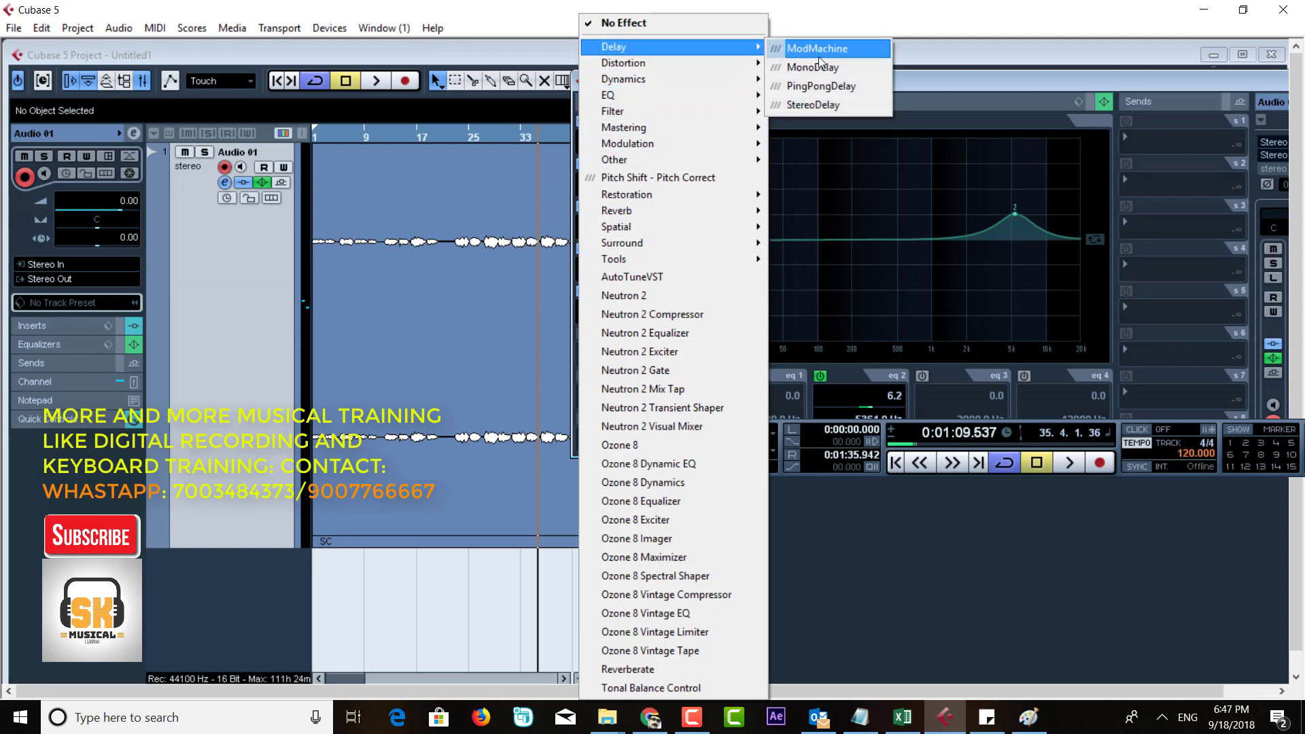
click(814, 109)
click(504, 348)
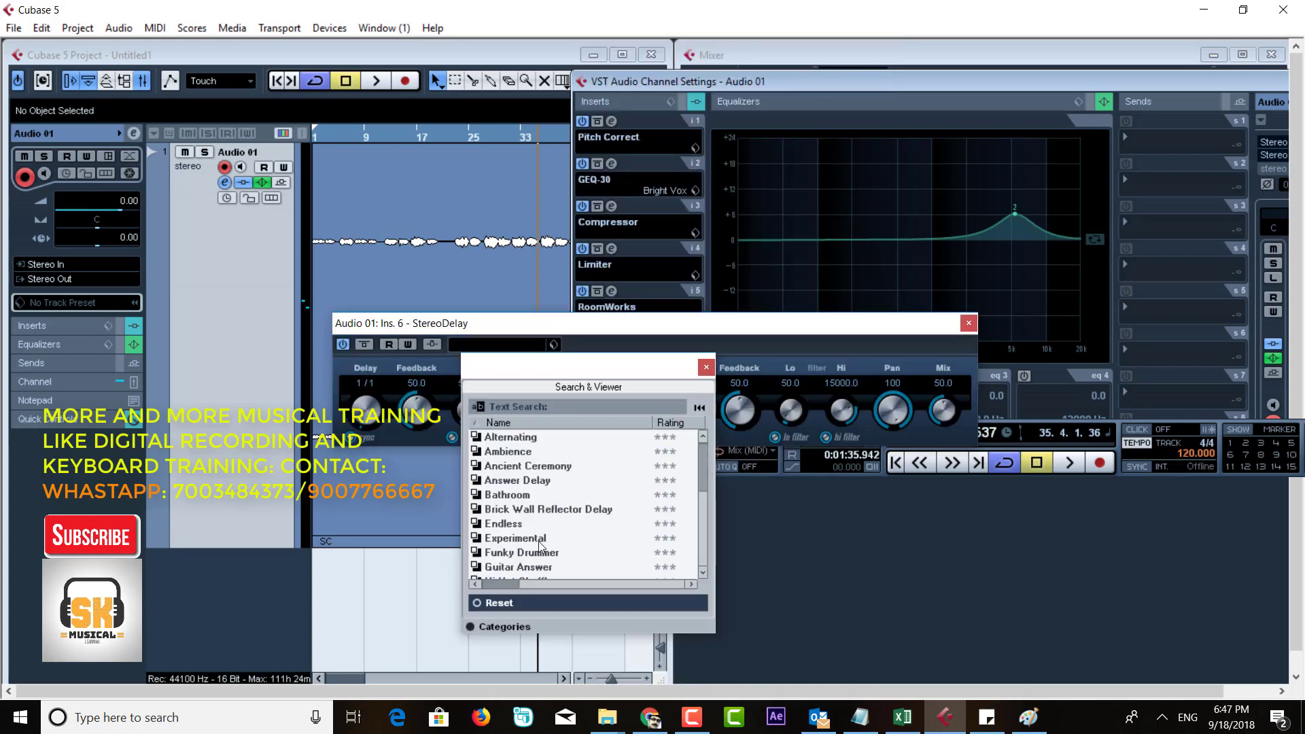
scroll(540, 546, down, 8)
click(515, 544)
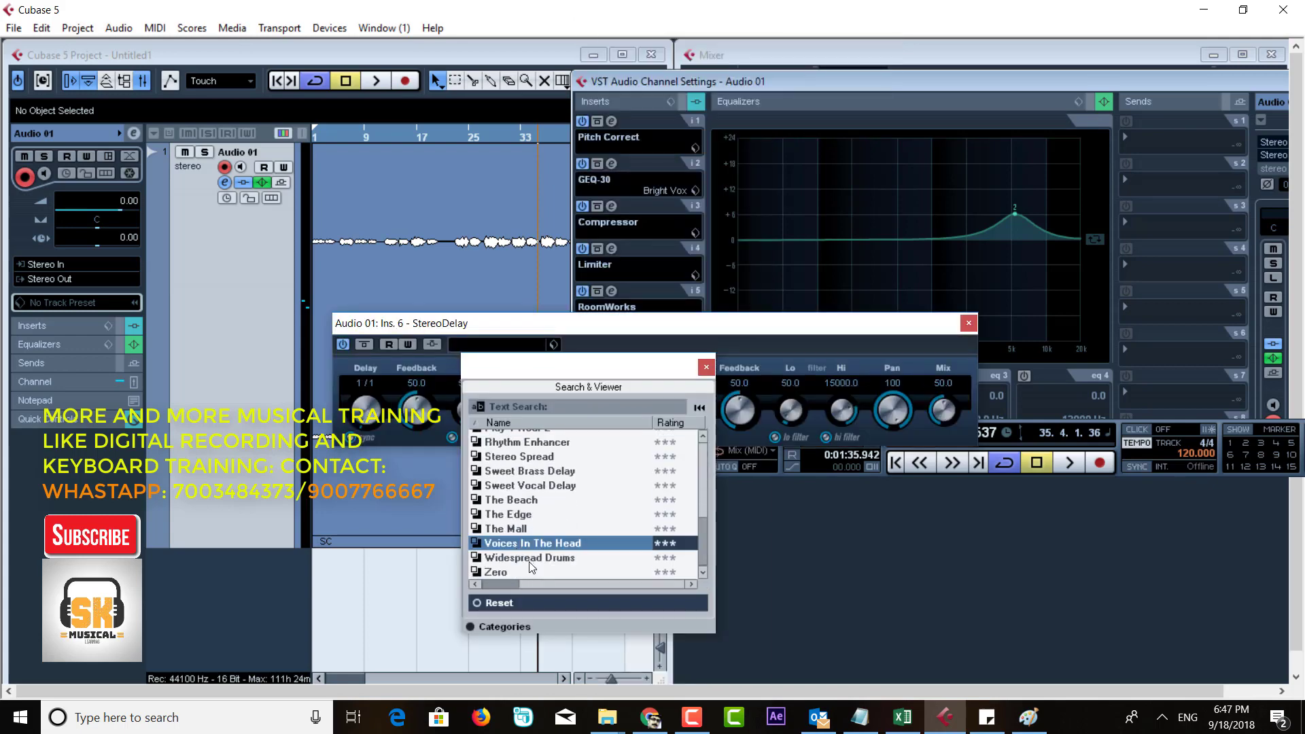
click(532, 487)
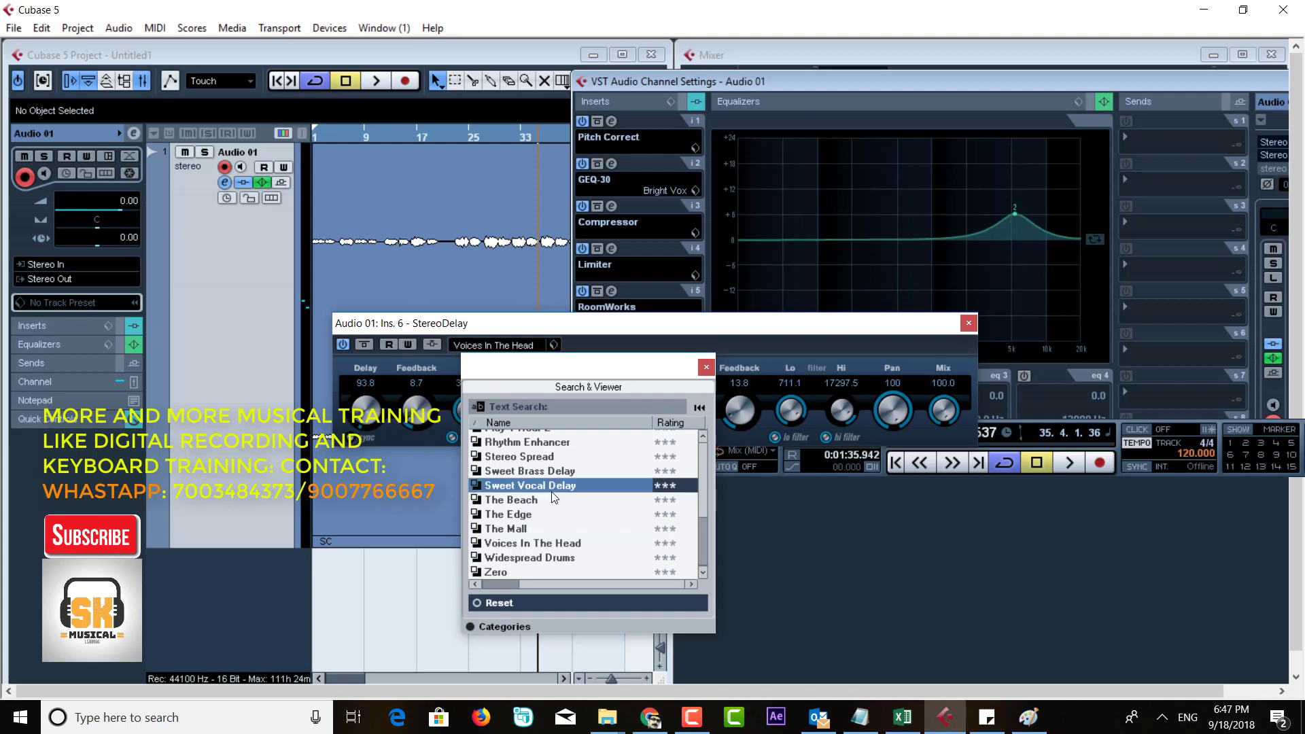
click(707, 368)
click(968, 324)
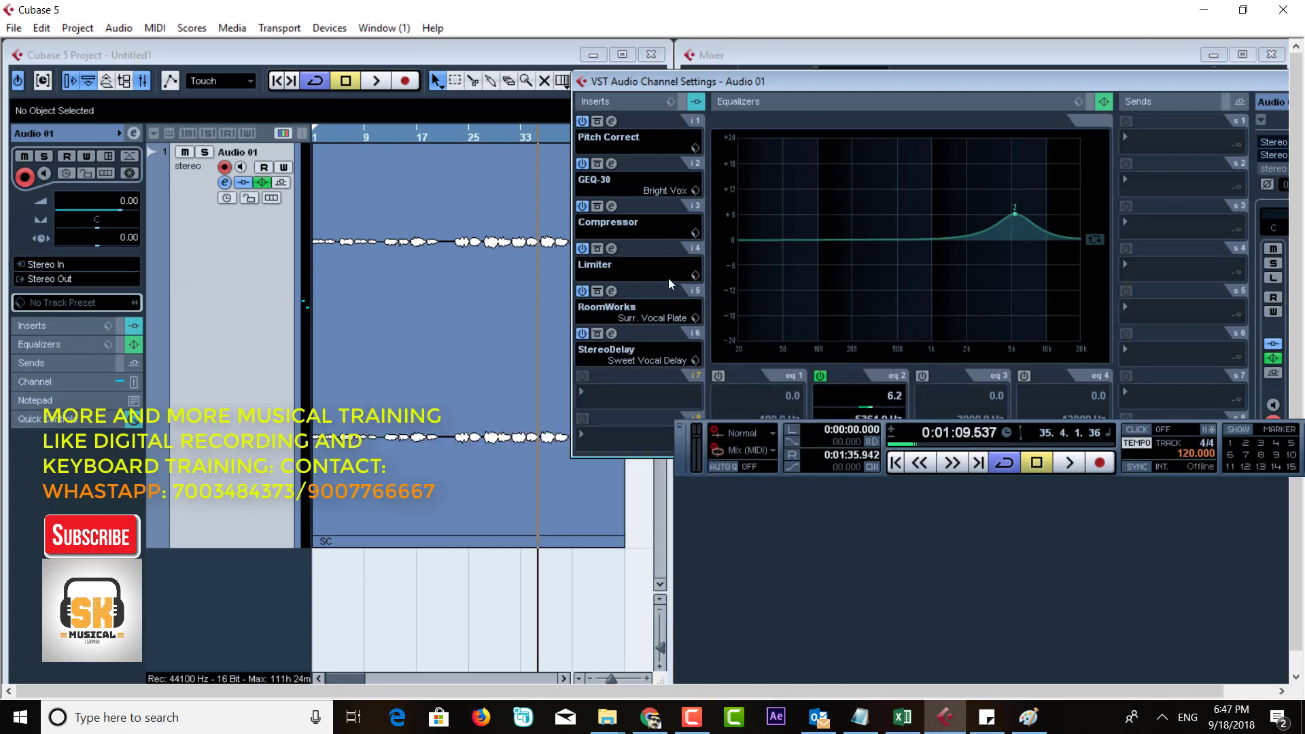
- Switch off the RoomWorks insert and play the vocal with the delay from about bar 23, pausing once
click(582, 292)
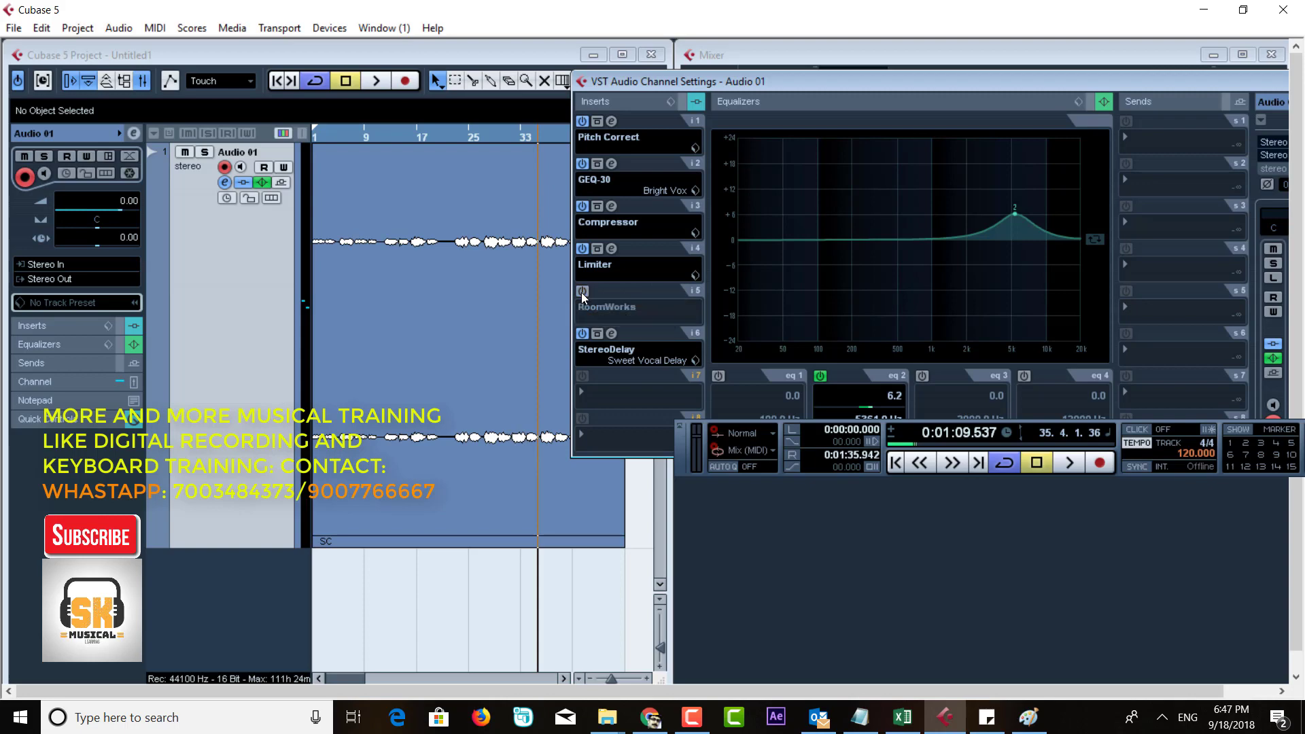
click(458, 141)
key(space)
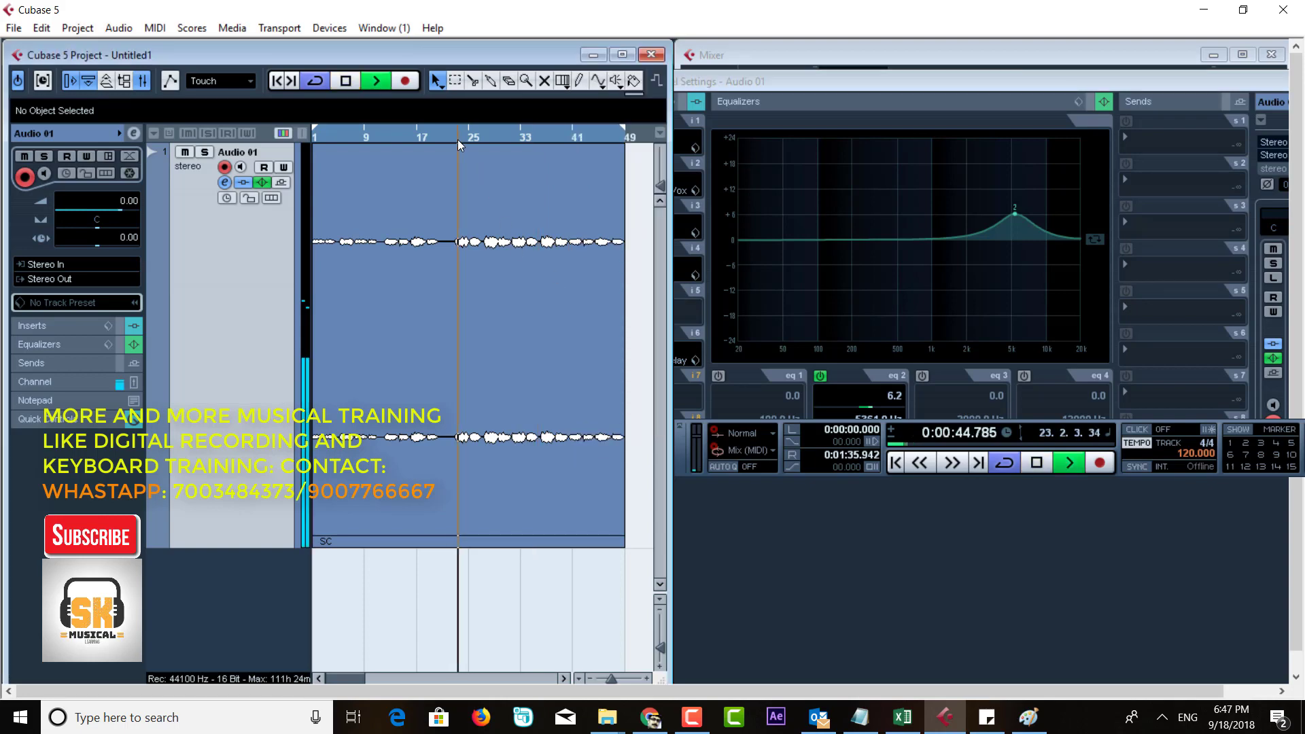
key(space)
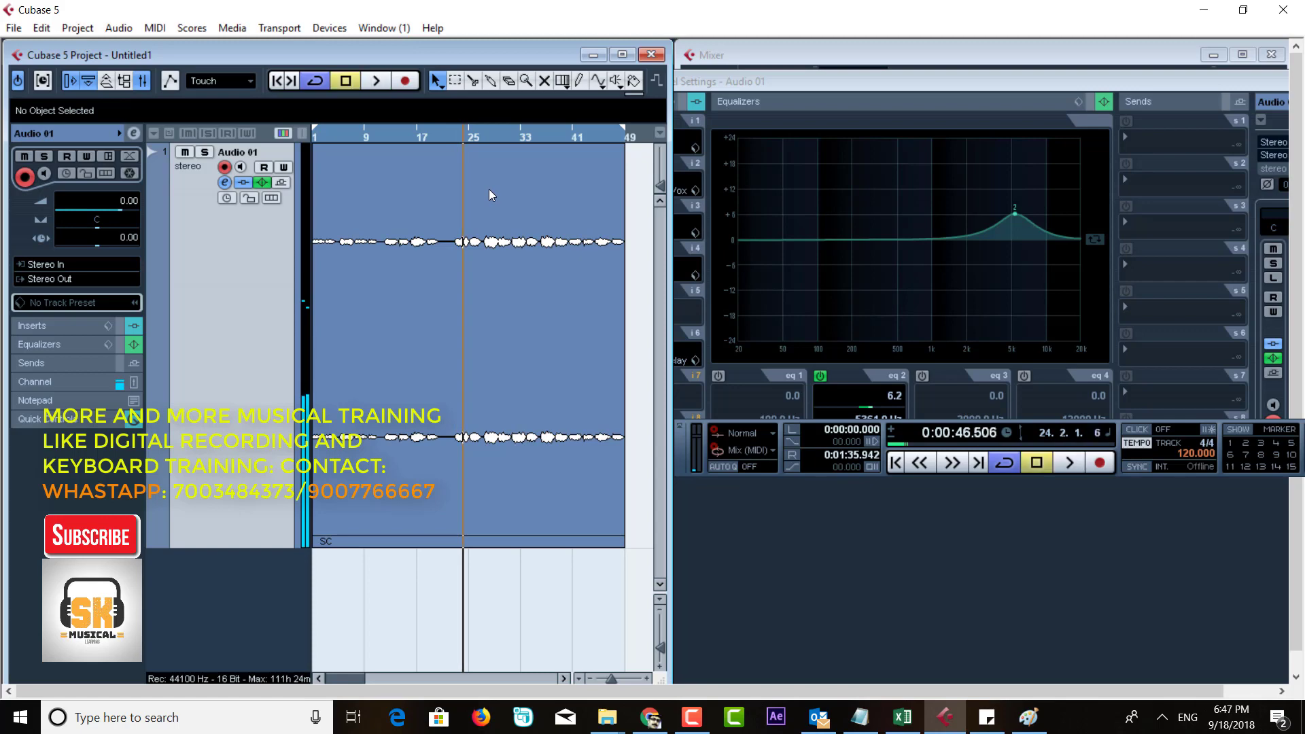
key(space)
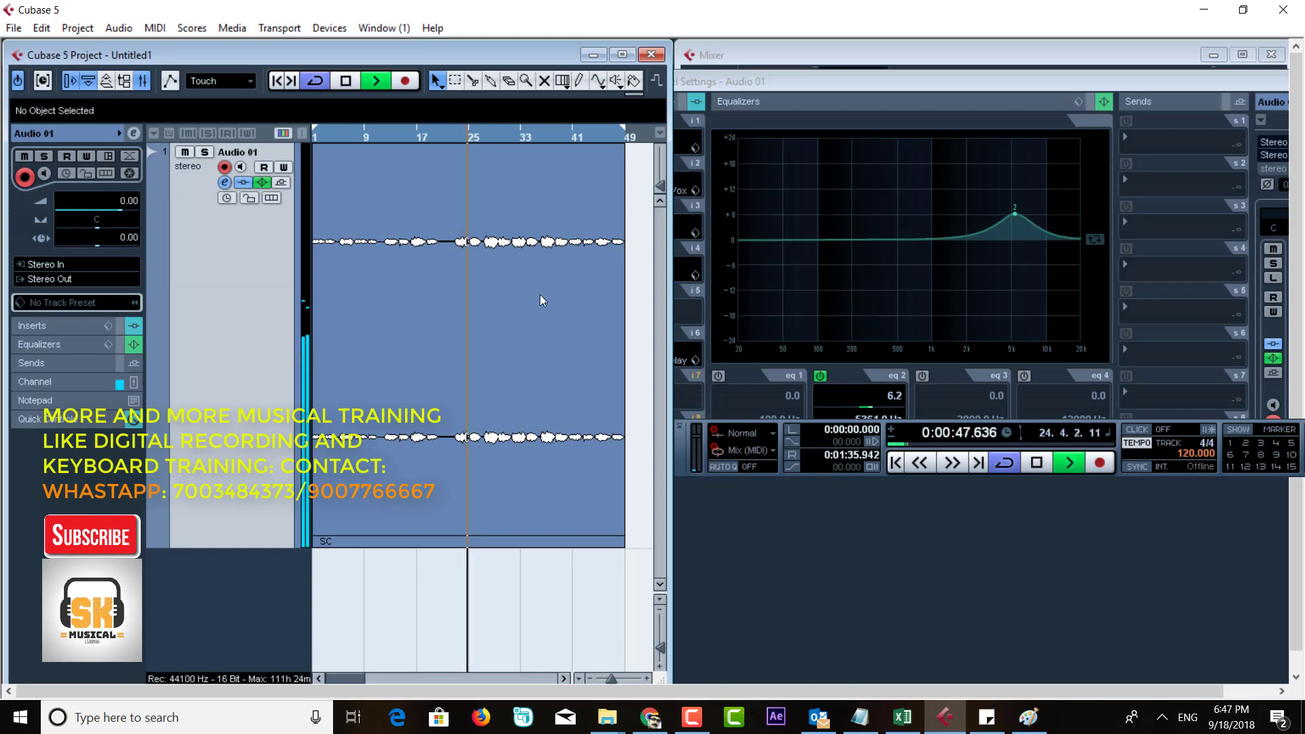
- Set the StereoDelay Feedback to 46.8 for the first delay line and 47.0 for the second, and the second line's Mix to 21.0
click(781, 83)
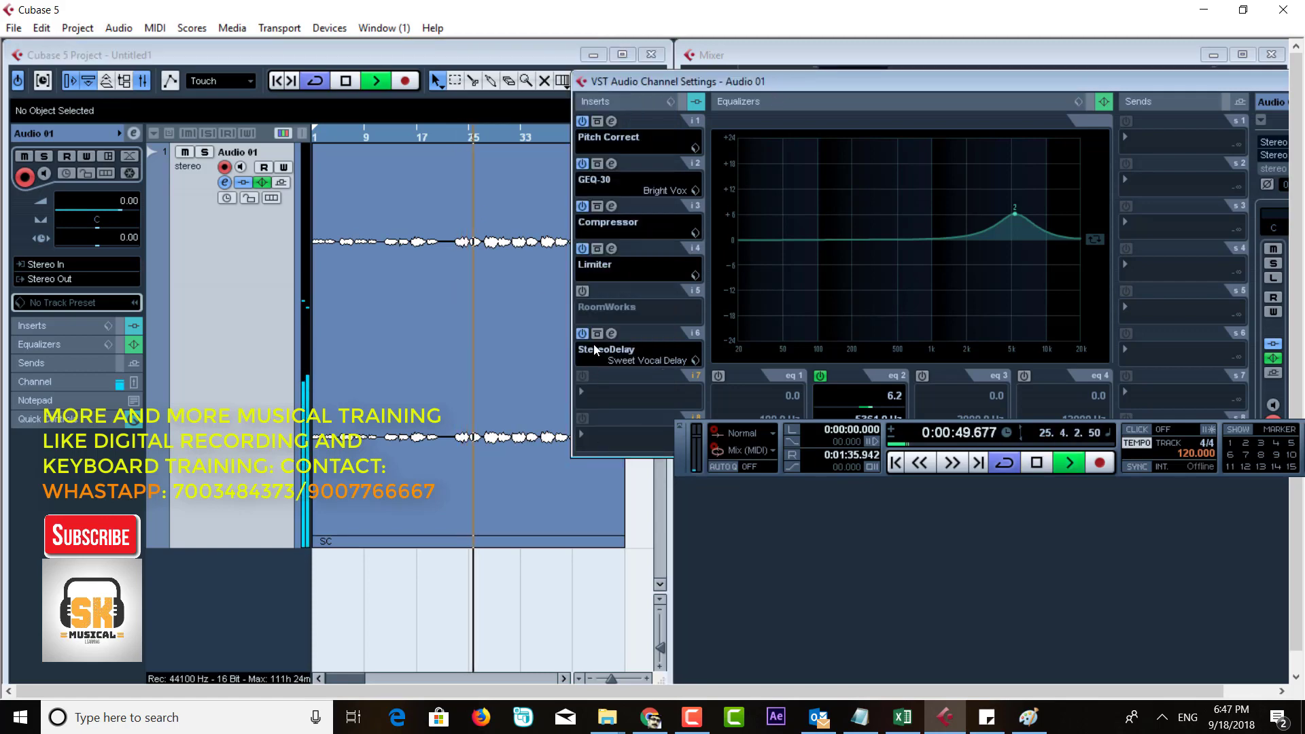
click(611, 333)
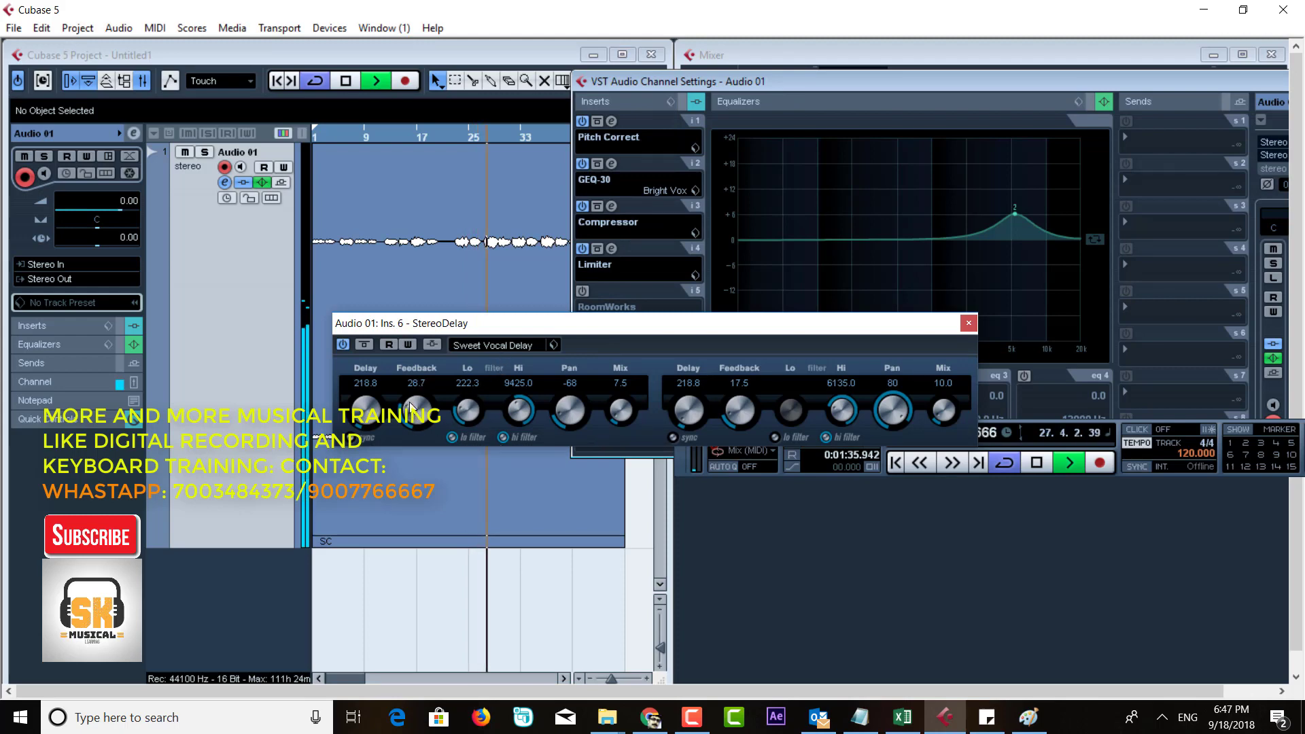
drag(414, 422, 416, 393)
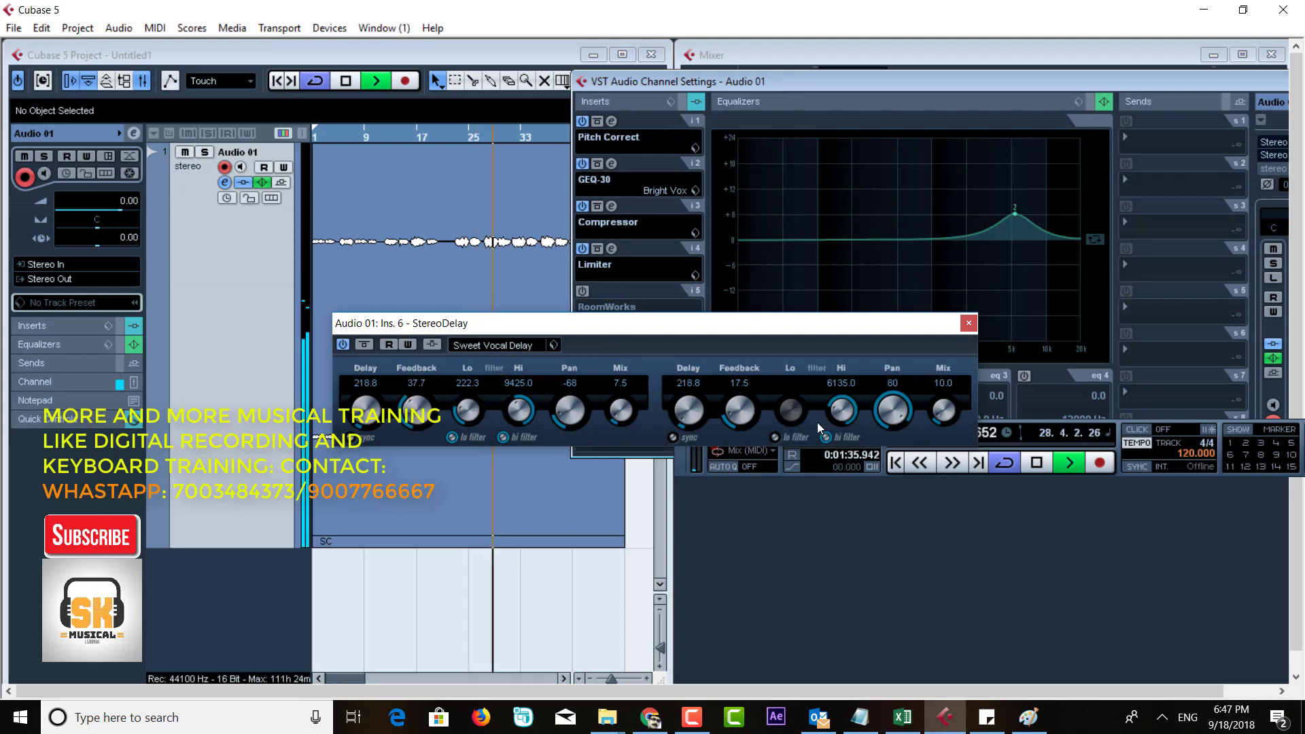
mouse_move(739, 426)
mouse_down()
mouse_move(723, 386)
mouse_move(734, 401)
mouse_up()
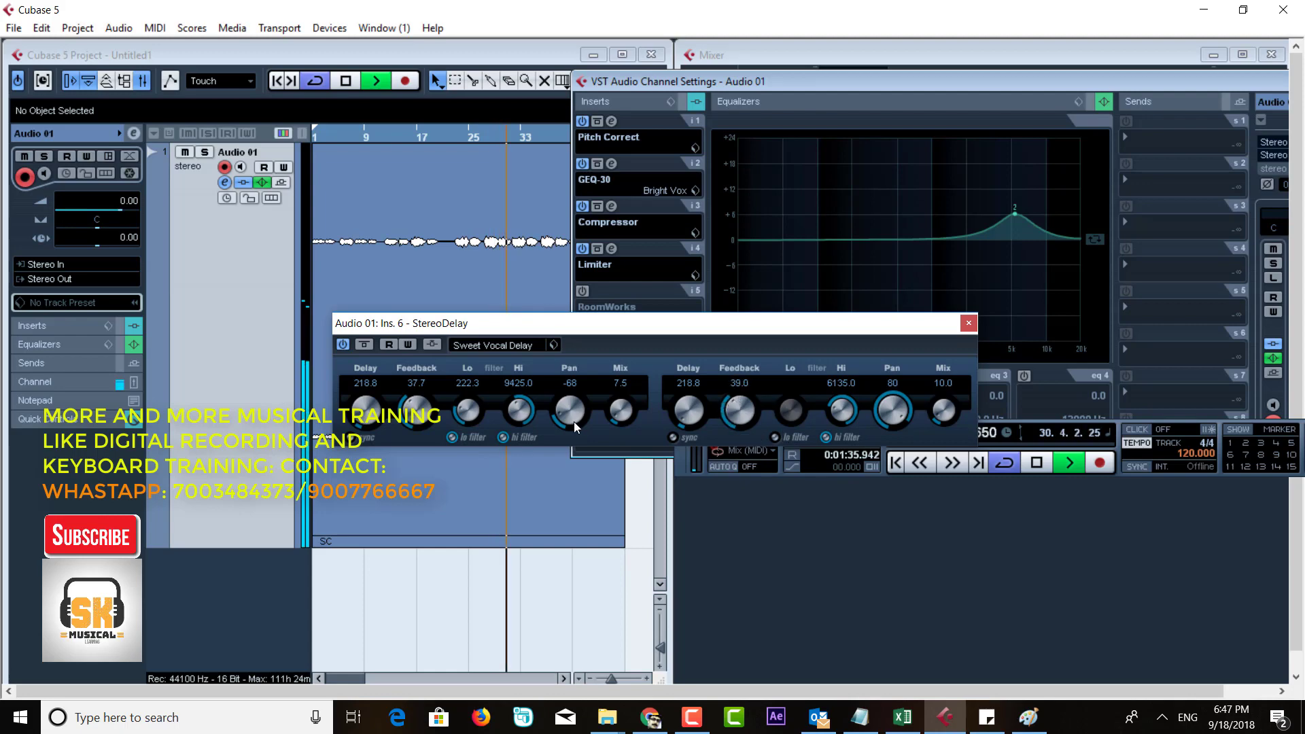
drag(392, 423, 418, 395)
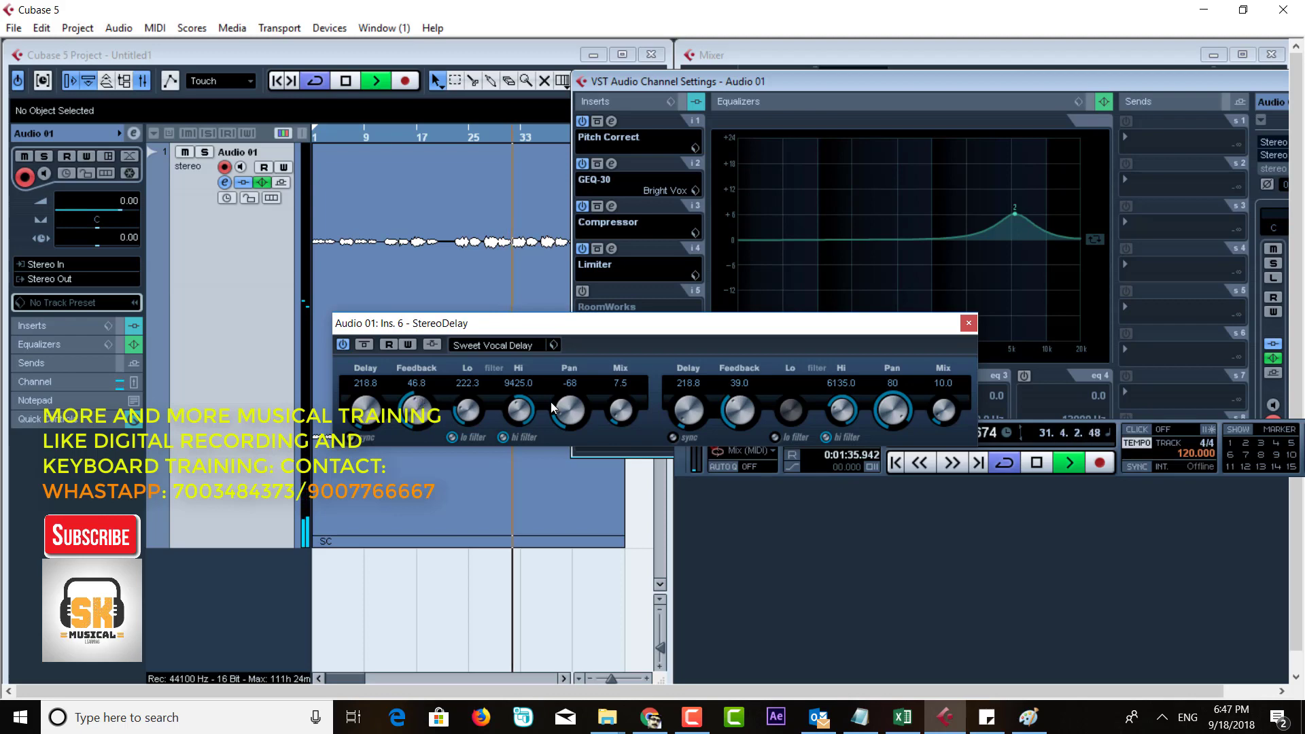
drag(746, 408, 745, 397)
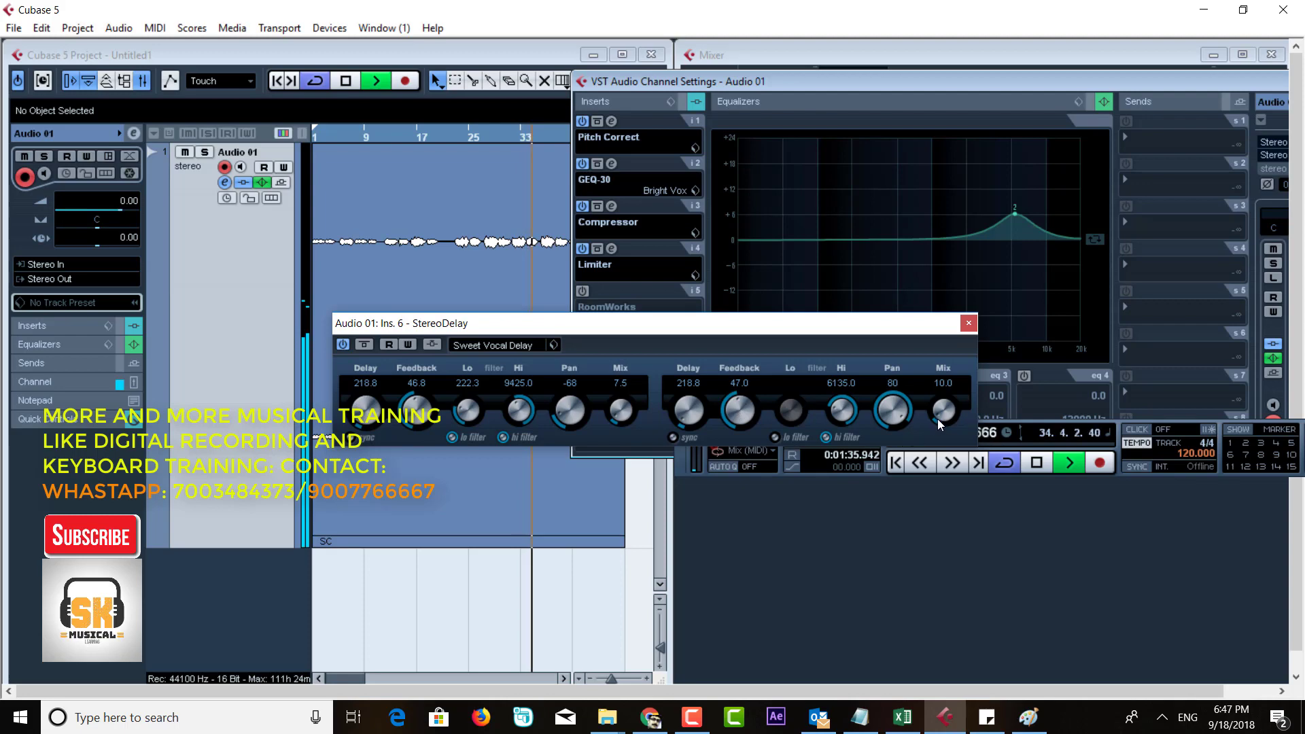
drag(936, 418, 931, 406)
- Audition the delay tails by stopping and restarting playback in short bursts from about bar 36, and close the plug-in
key(space)
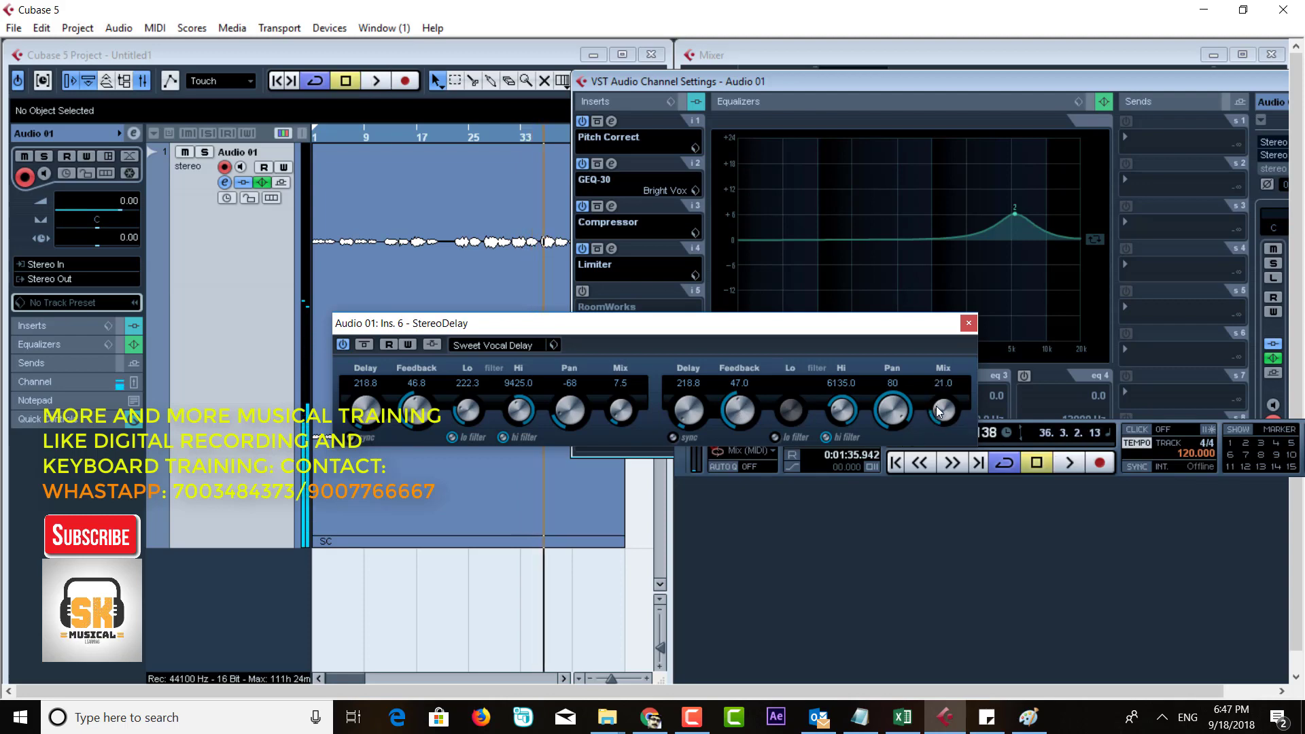
key(space)
key(space)
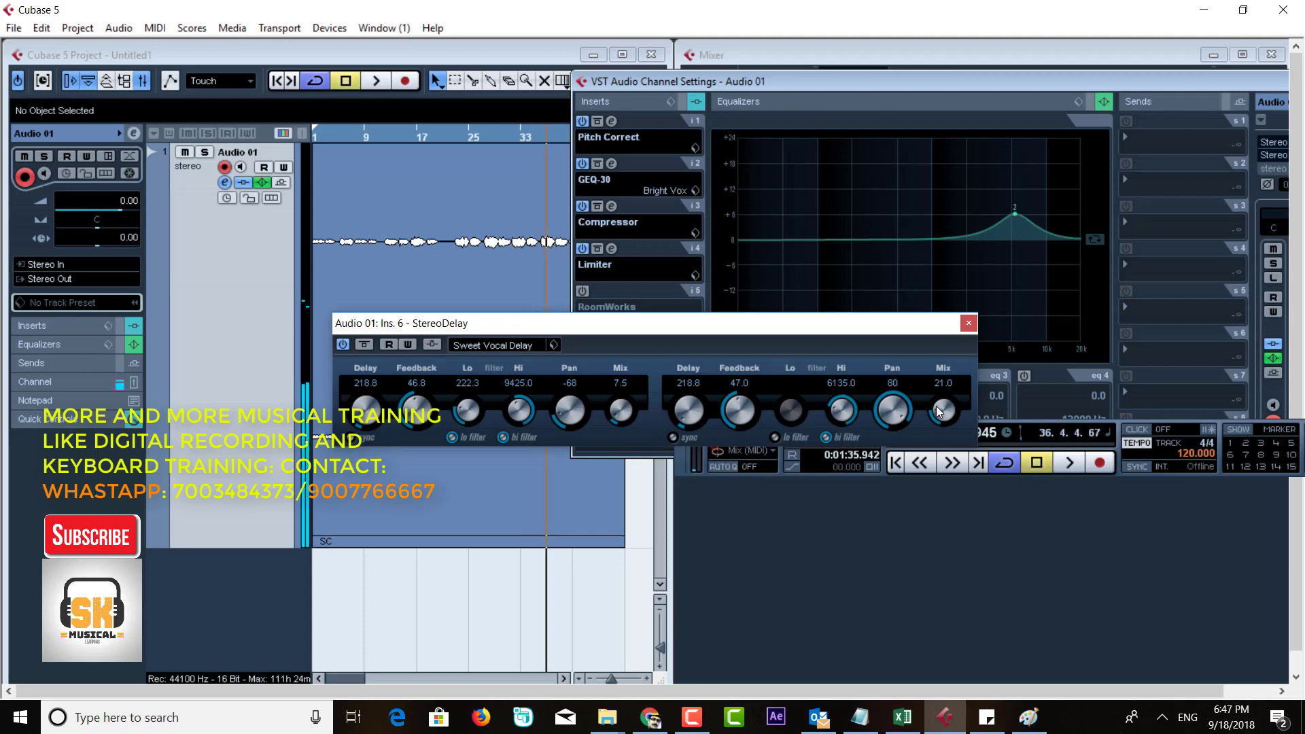
key(space)
key(space)
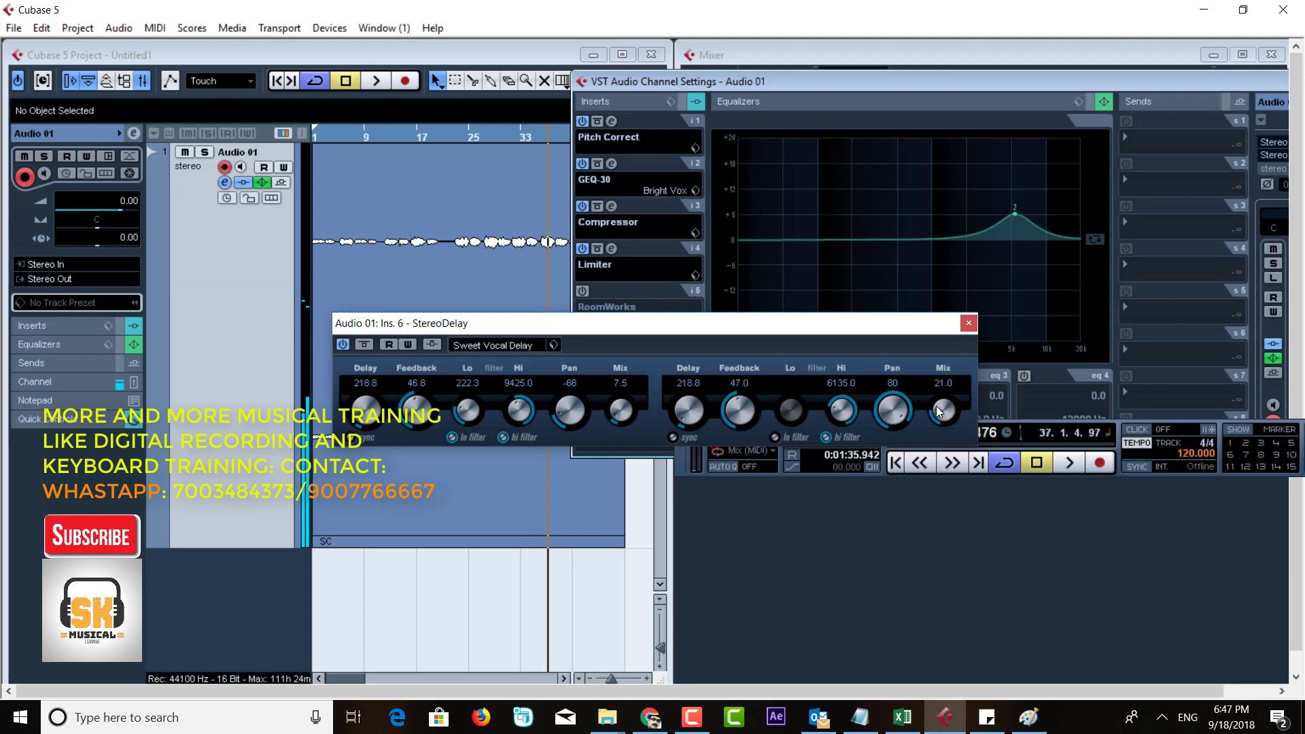
key(space)
key(space)
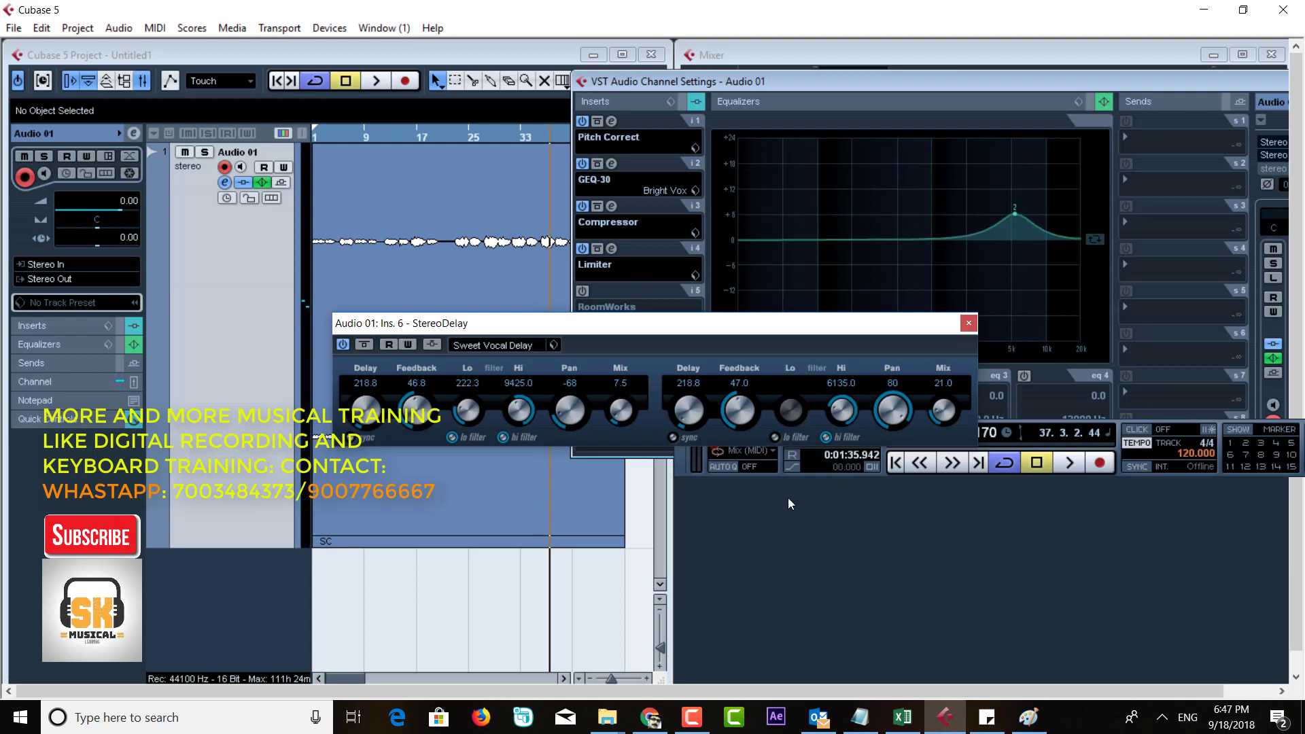
click(968, 323)
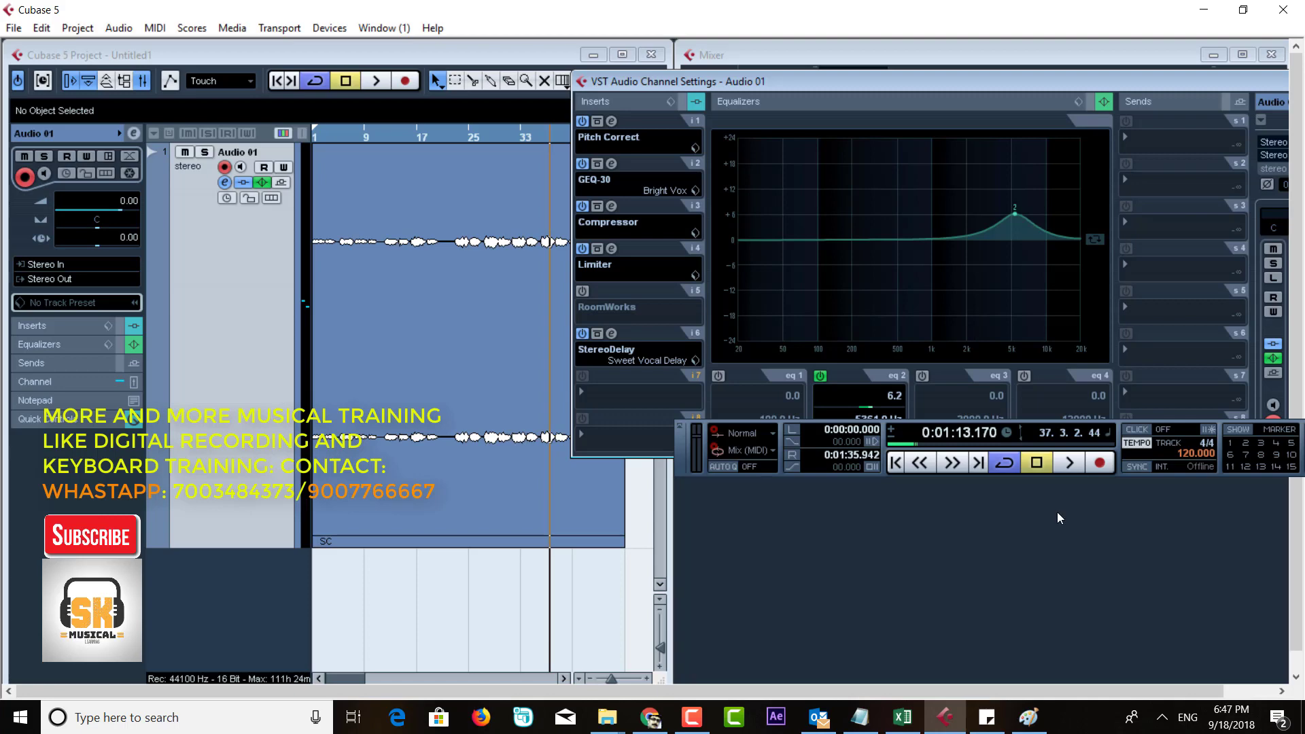
- Reactivate the RoomWorks insert, resume playback from about bar 37, and switch off EQ band 2 of Audio 01
click(583, 292)
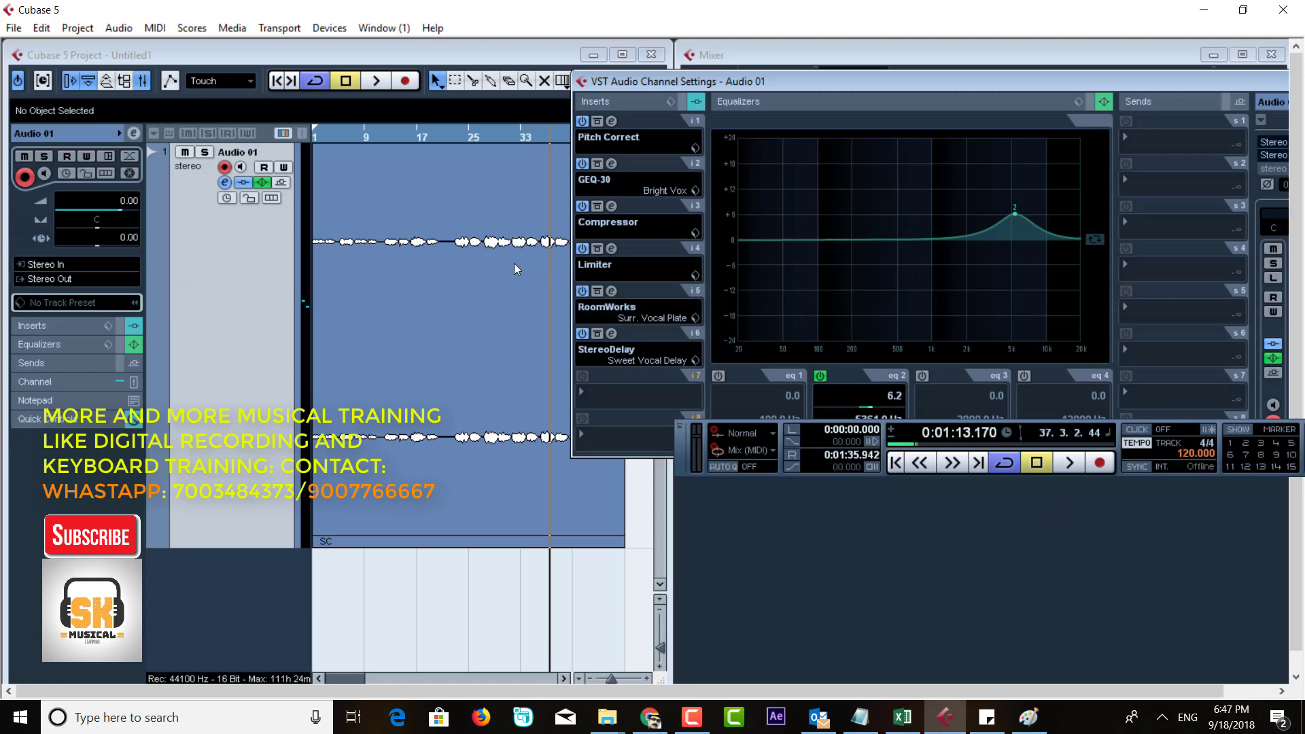
key(space)
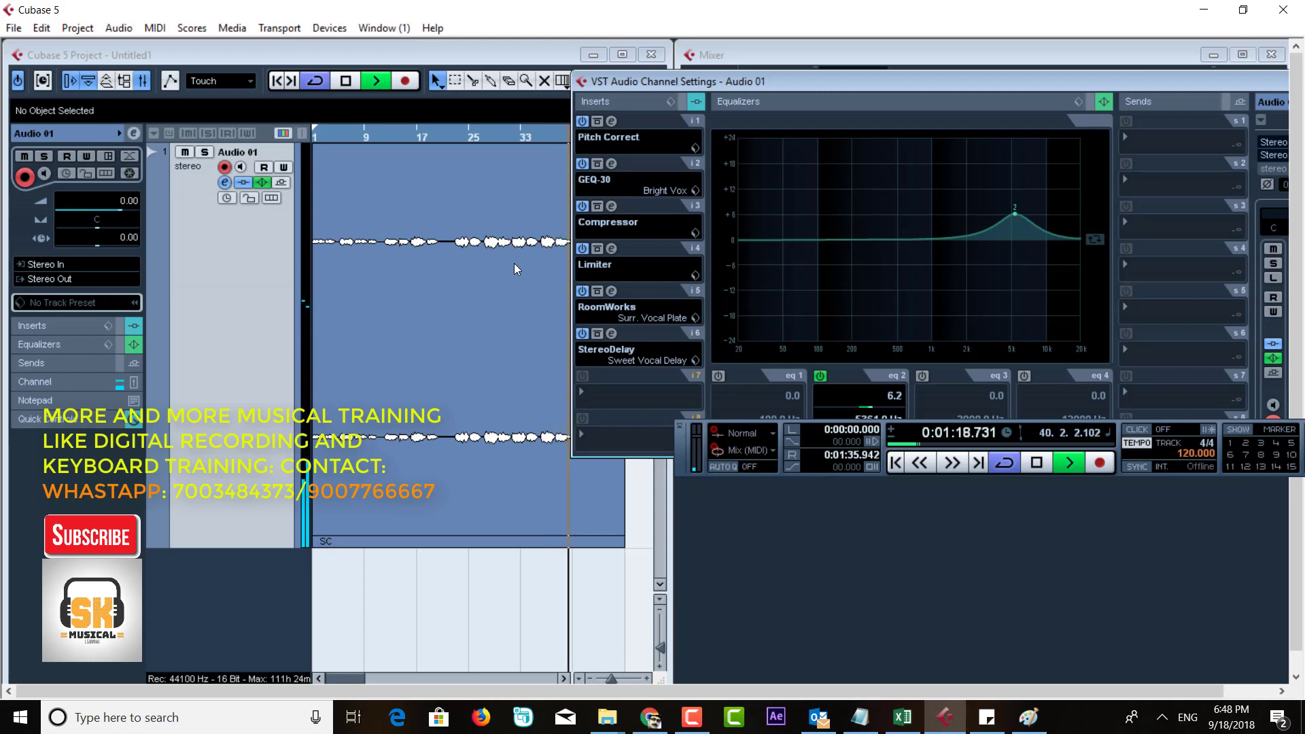
click(821, 376)
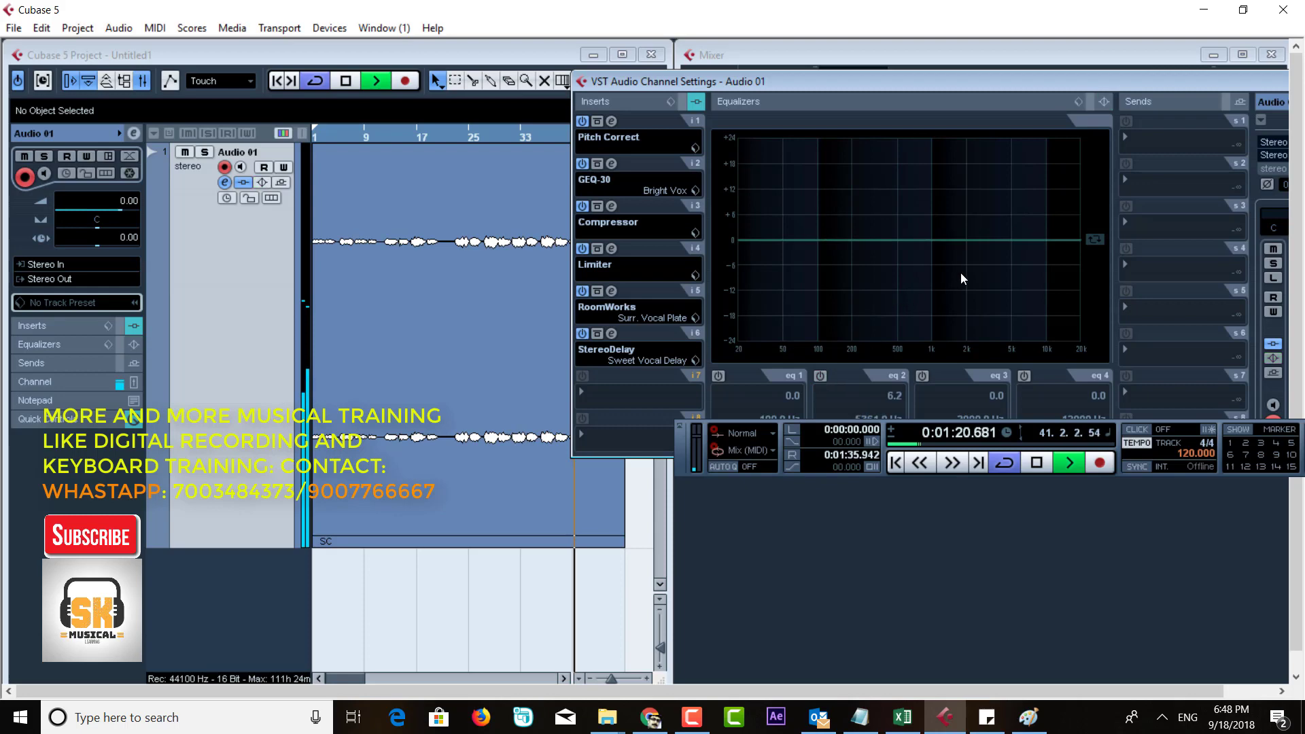
- Reposition the Audio 01 channel settings window, reduce the height of the Audio 01 track, and stop playback
drag(744, 82, 599, 78)
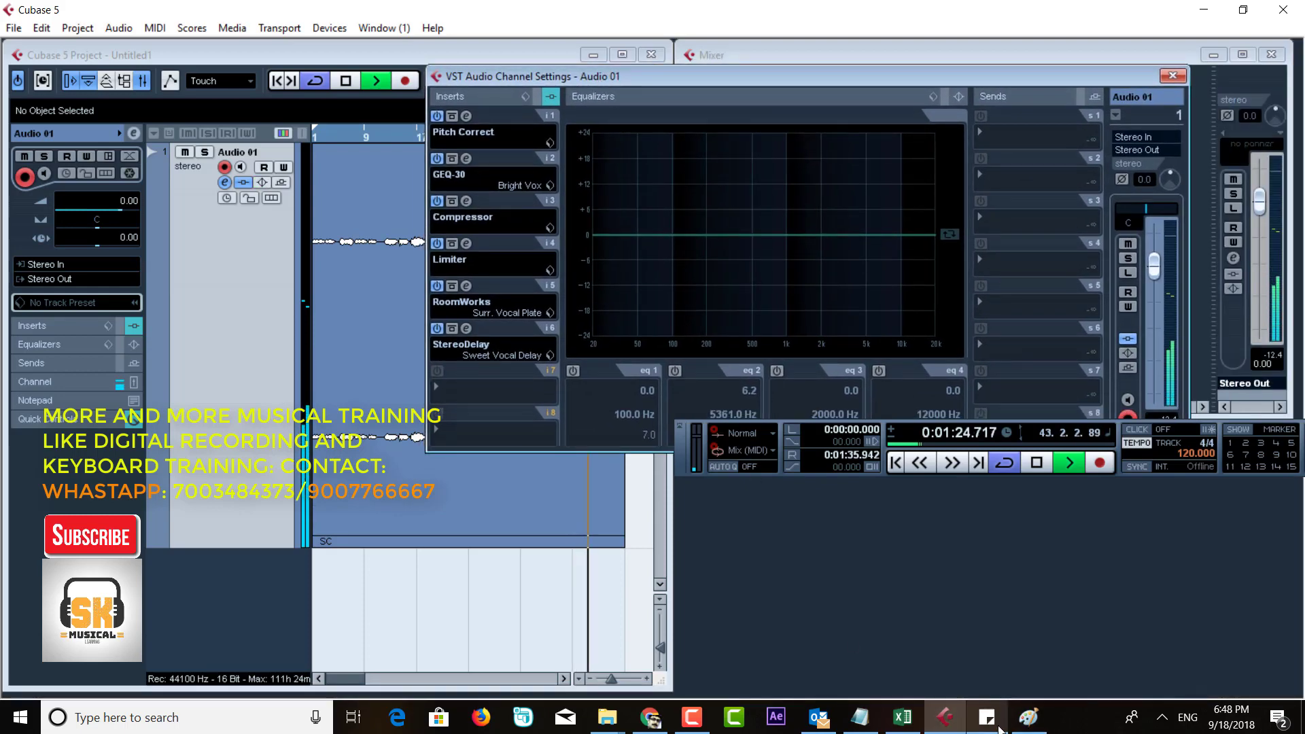
mouse_move(1031, 727)
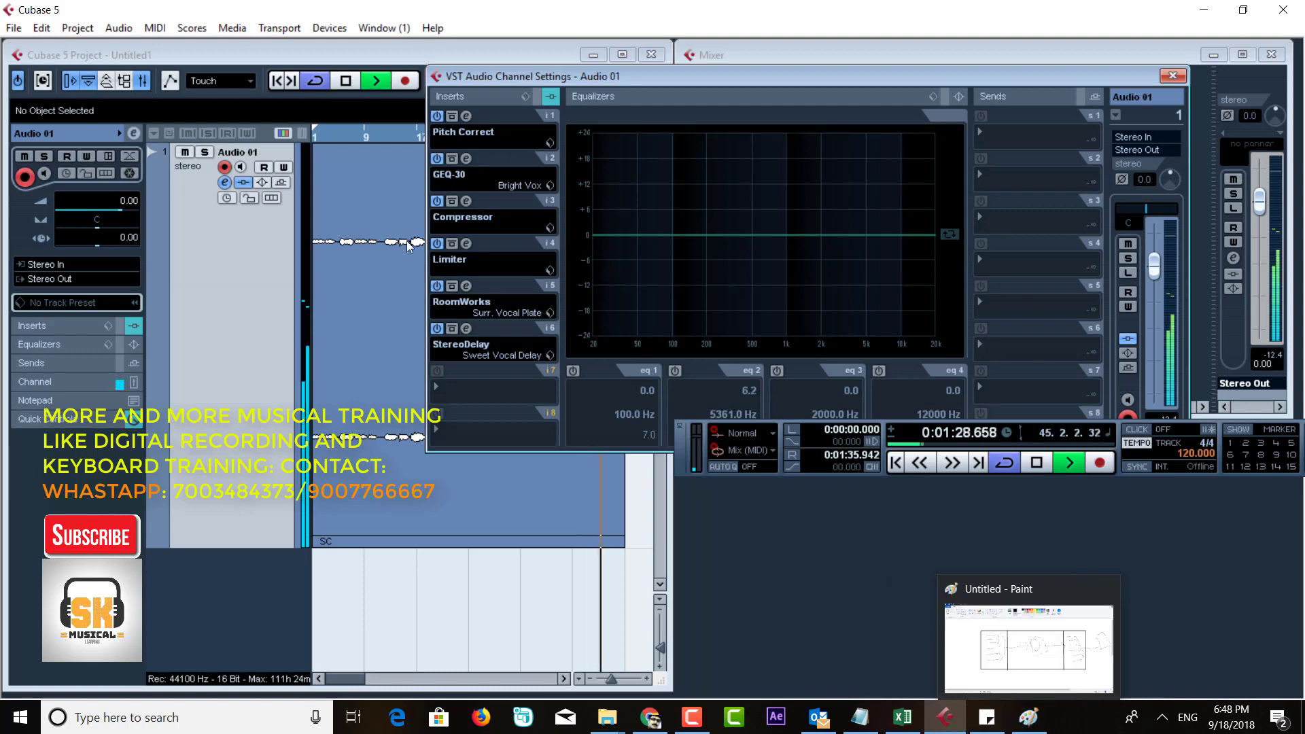
drag(568, 80, 591, 138)
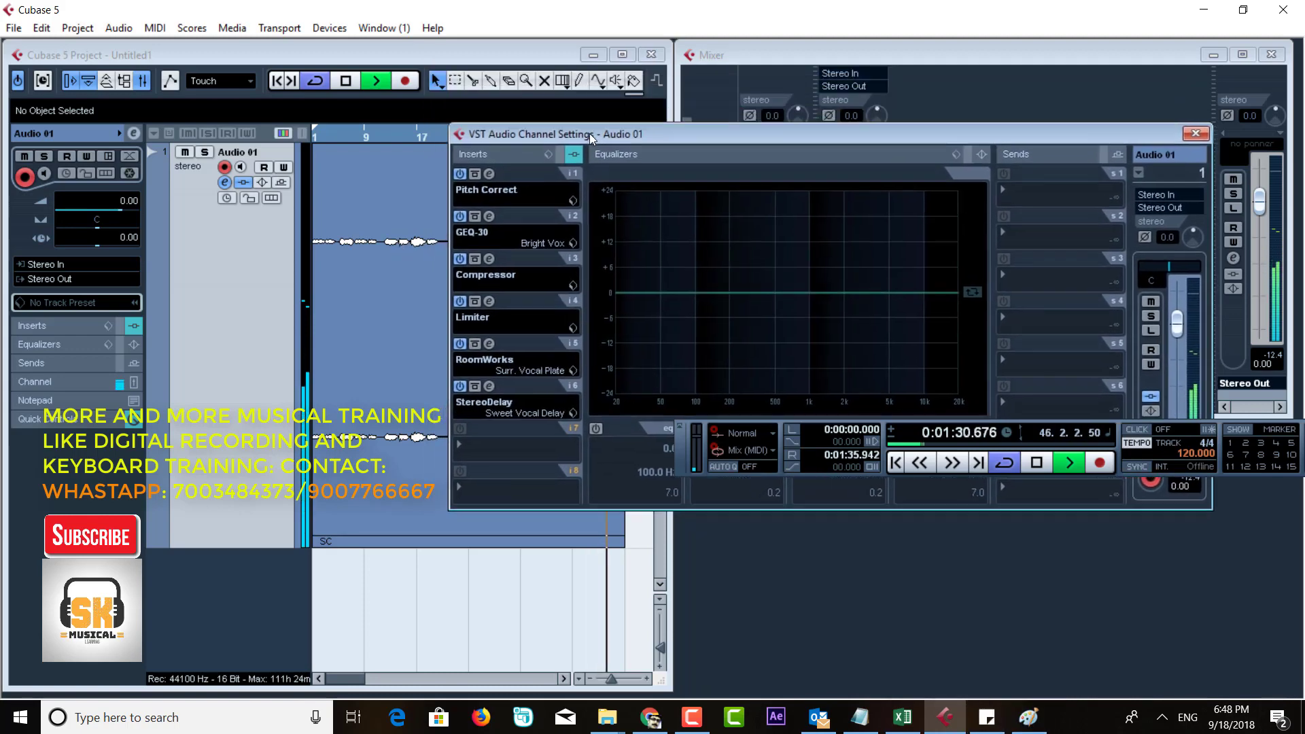
drag(246, 548, 253, 334)
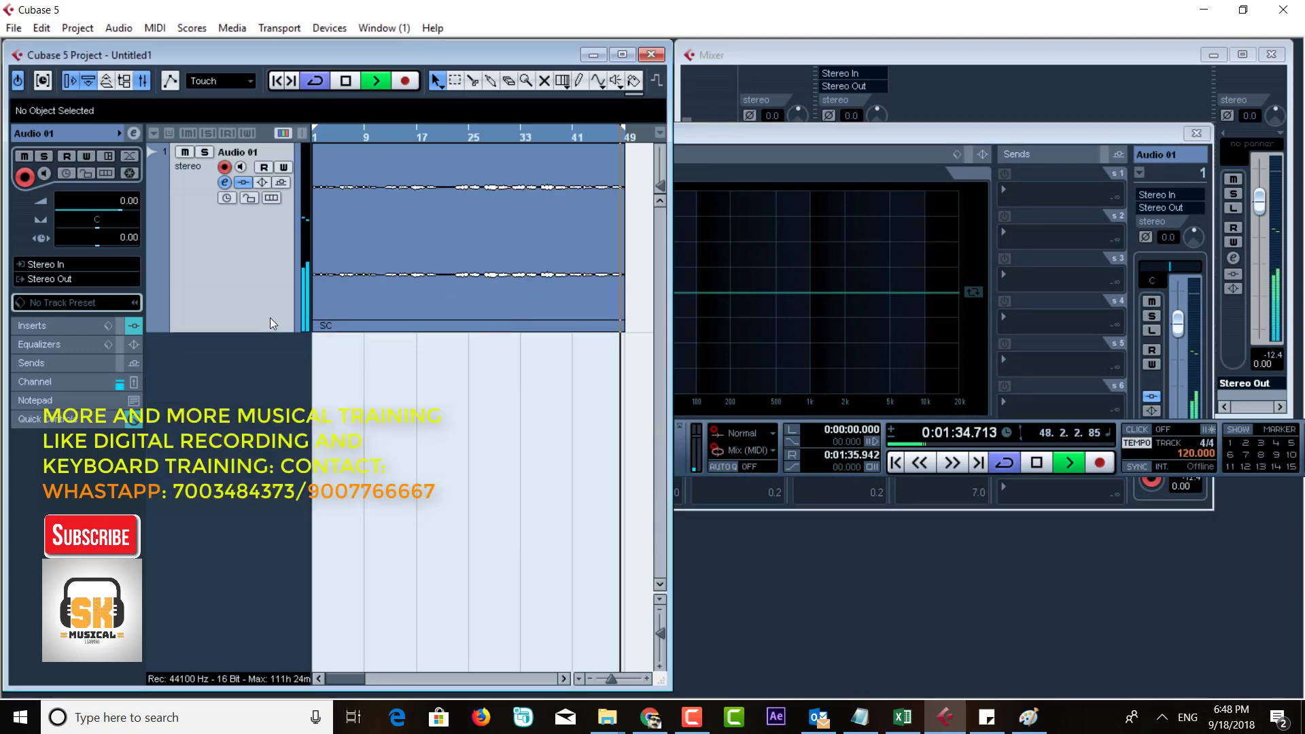
key(space)
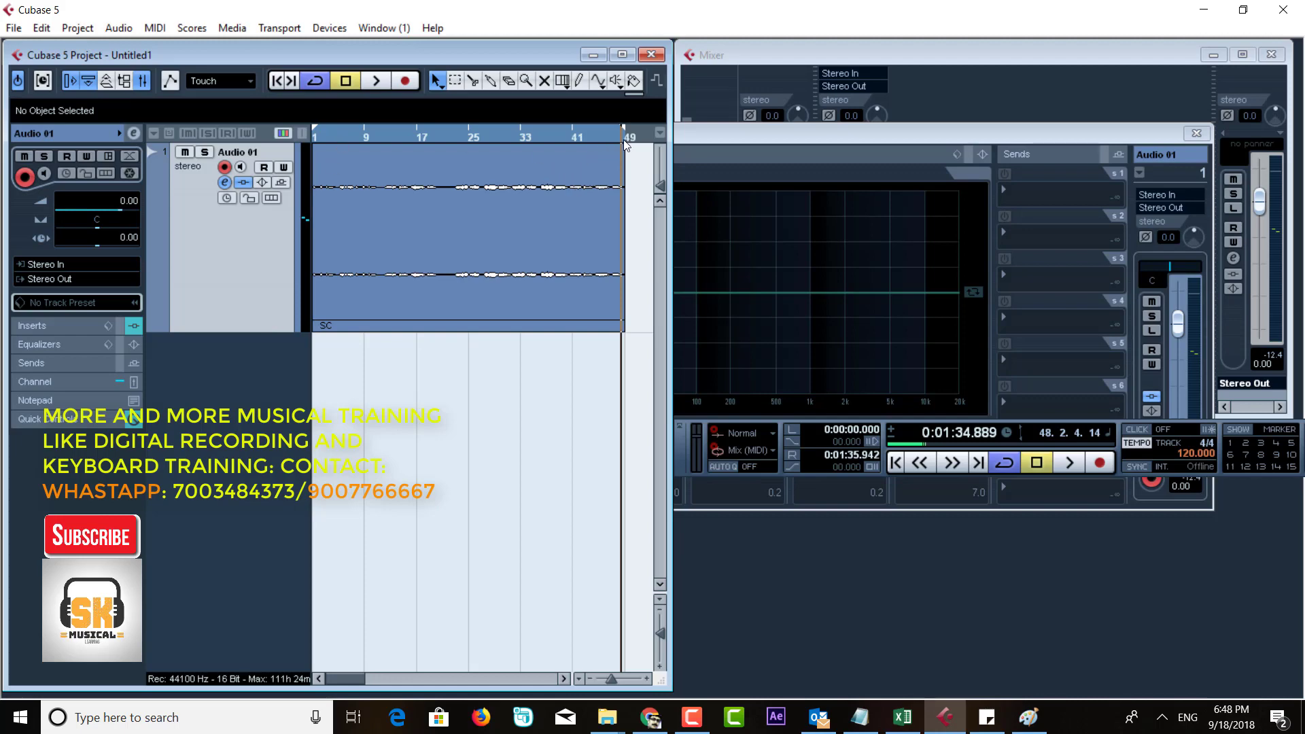
- Return the playback position to the project start and select the SC audio event, checking its waveform at a different vertical zoom
drag(623, 140, 297, 116)
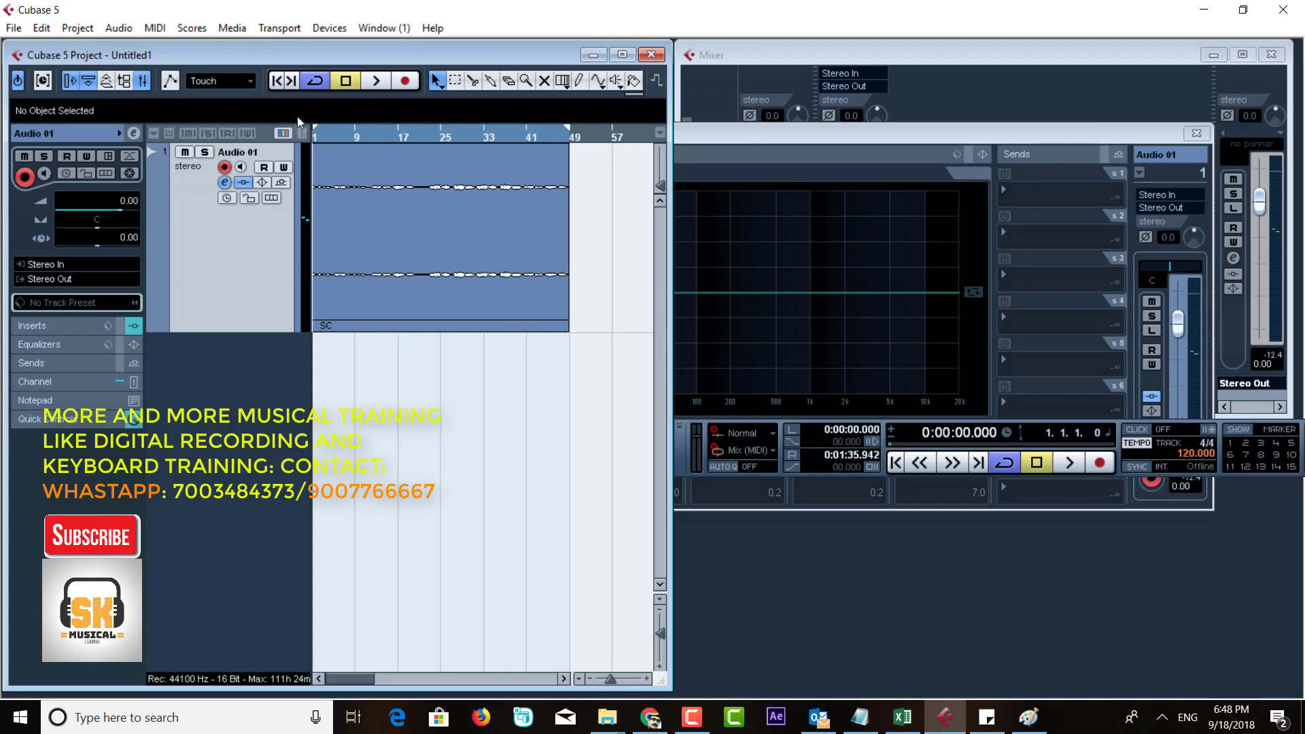
click(466, 208)
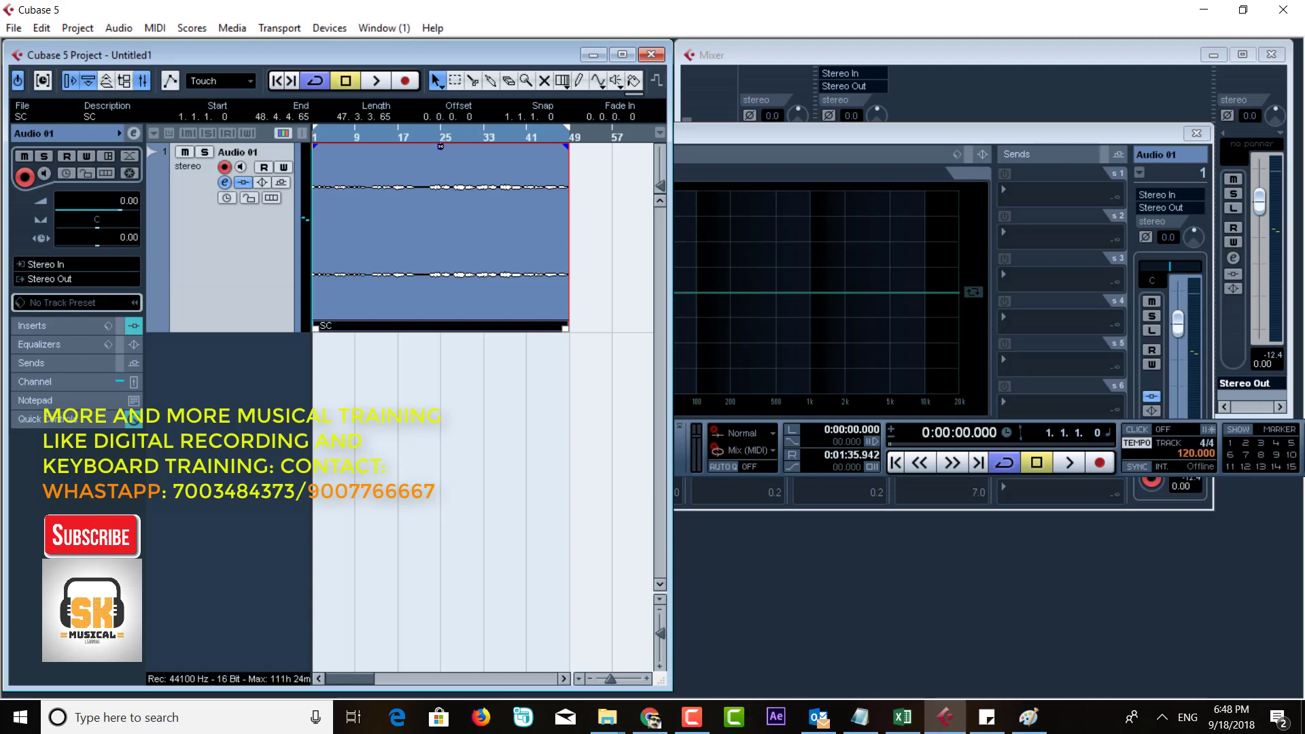
drag(441, 146, 440, 146)
drag(661, 190, 657, 157)
drag(656, 149, 658, 185)
- Bring up the channel settings and the sticky note, and review its Part 2 and Part 3 lists by highlighting each
click(769, 130)
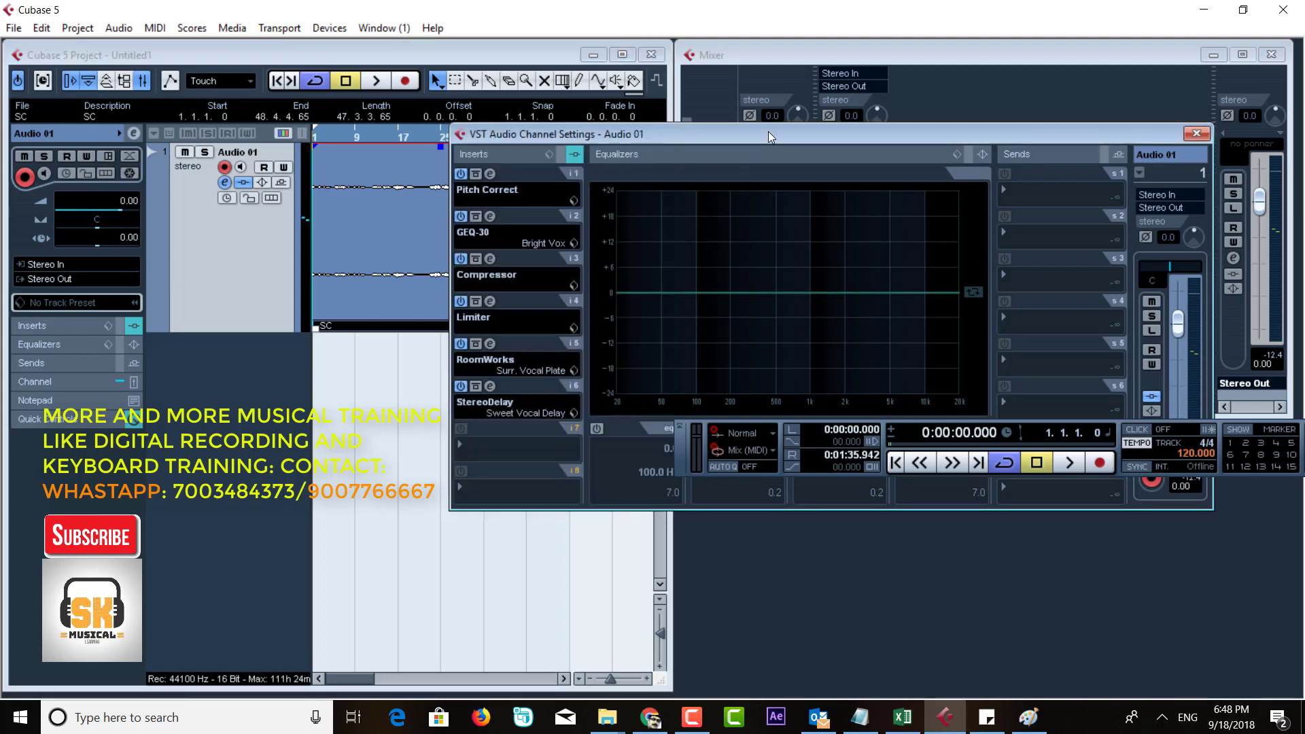
click(988, 719)
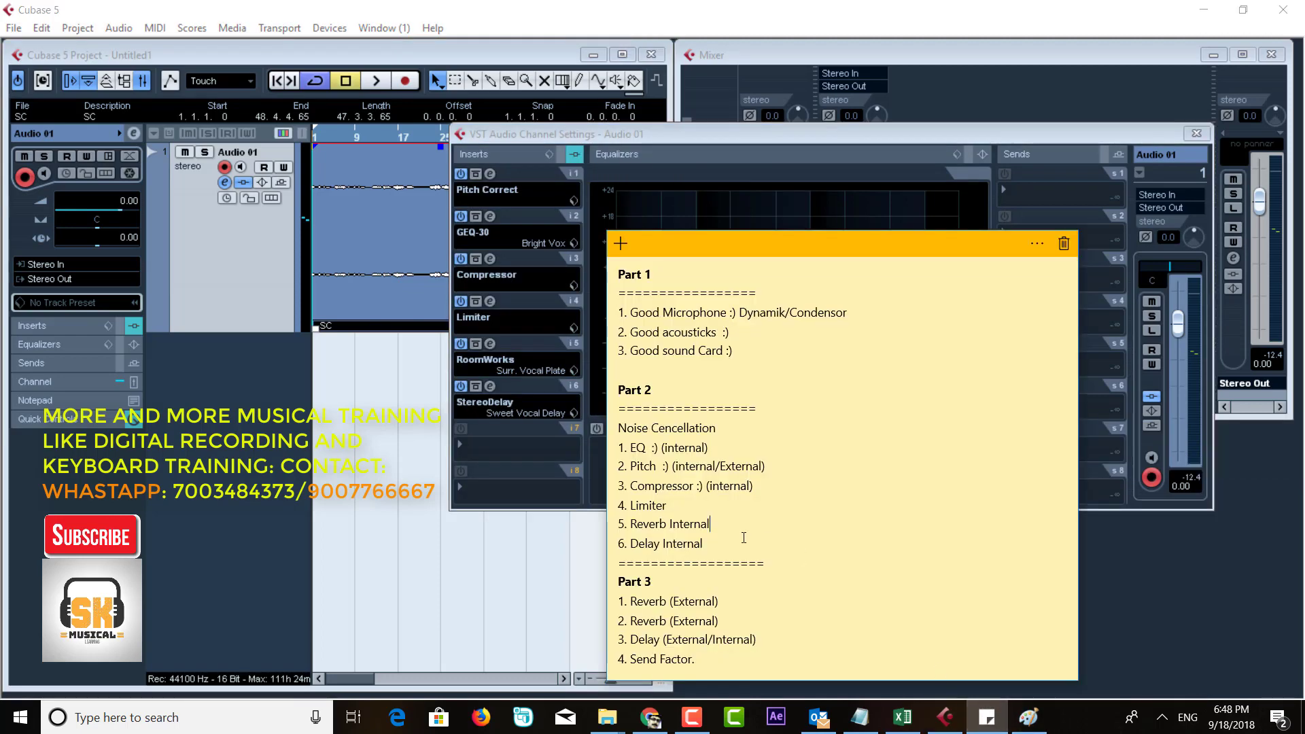
drag(706, 544, 620, 389)
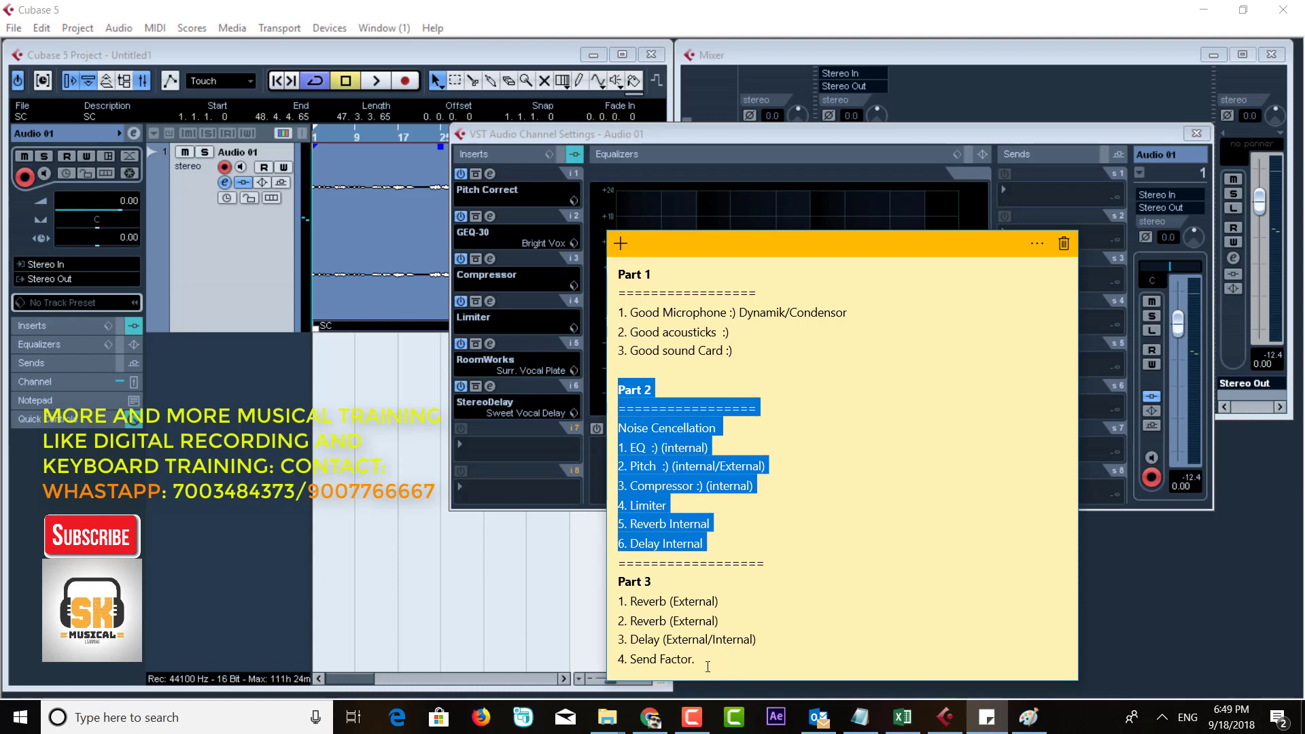
drag(707, 661, 618, 581)
click(664, 610)
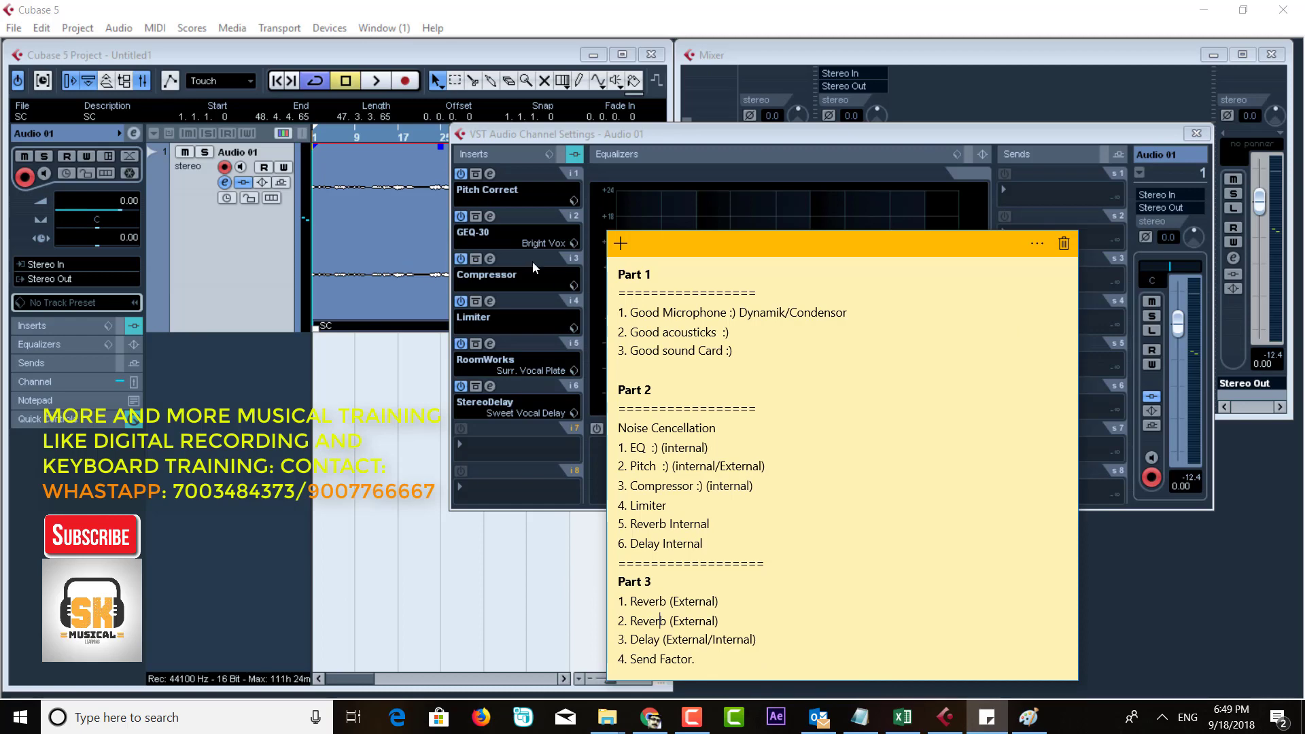
- Open the Limiter insert of Audio 01 and set its output to 4.0
click(488, 303)
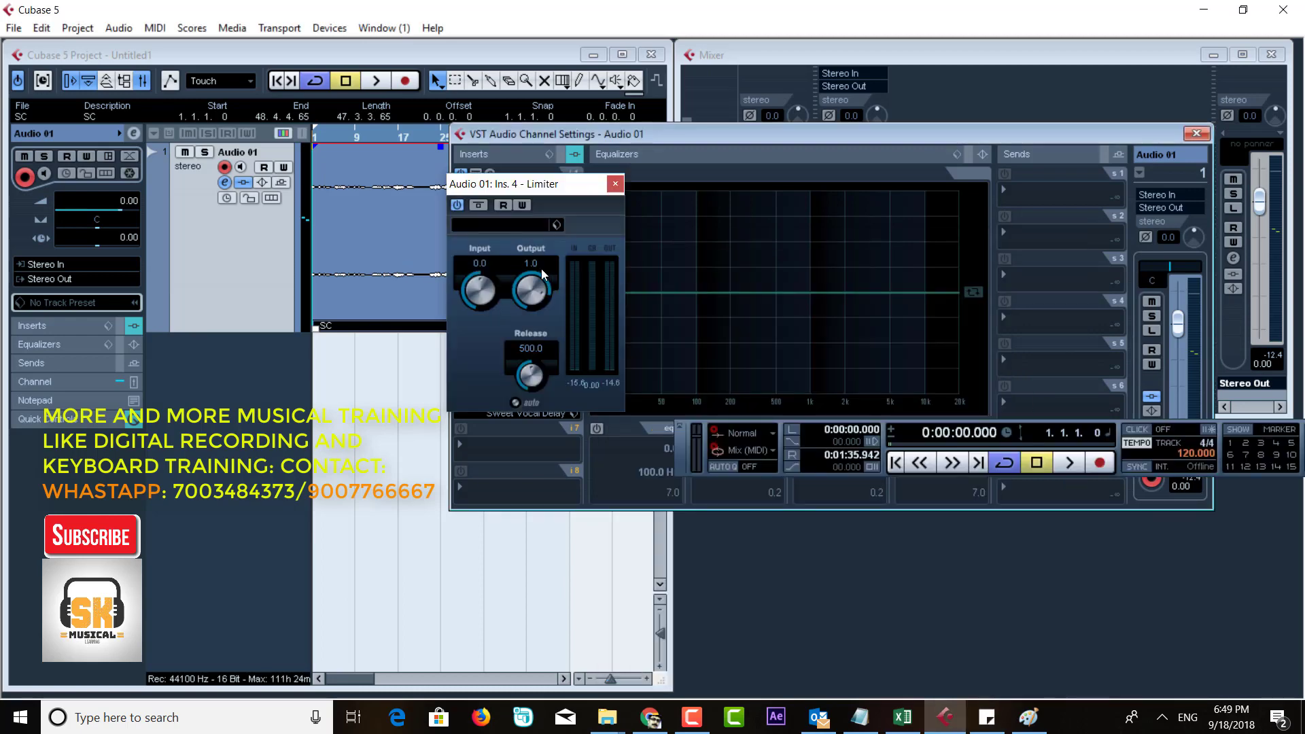
click(531, 264)
text(4)
key(Return)
- Listen to the limited vocal from about bar 14 and again from about bar 25, and close the Limiter window after stopping
double_click(381, 137)
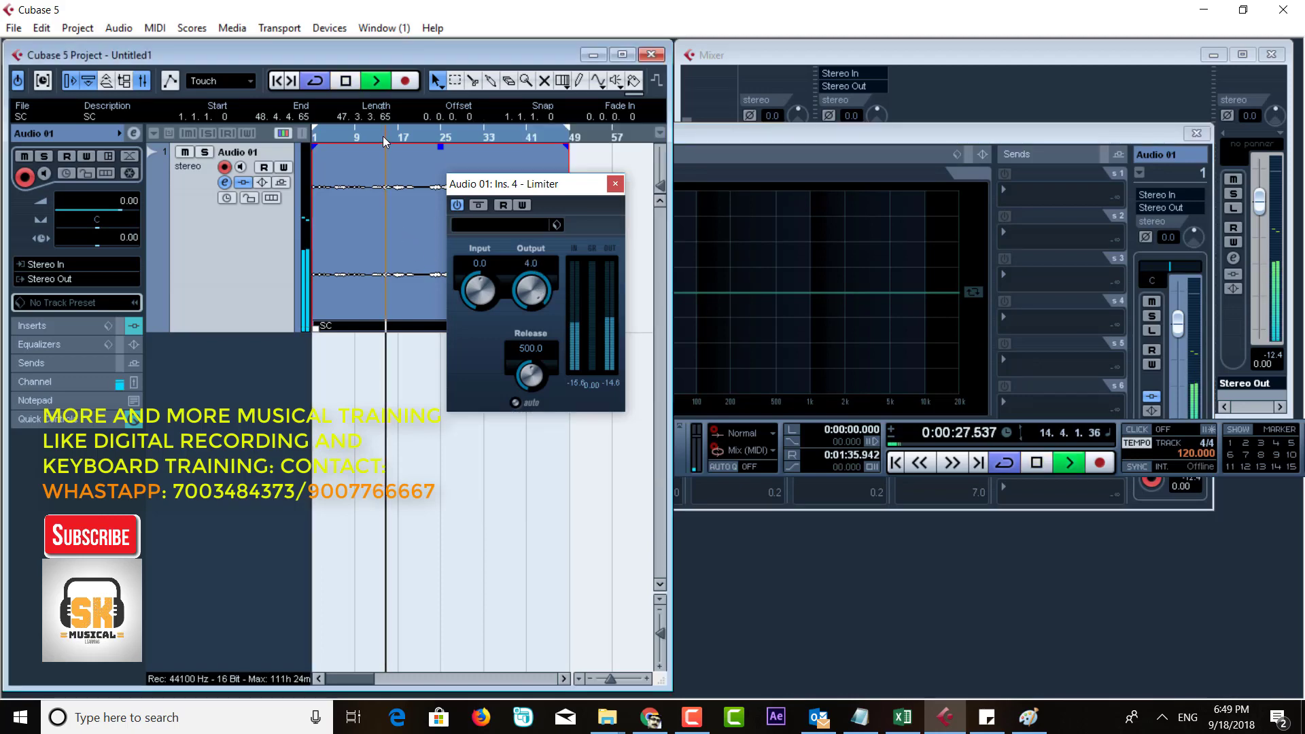
drag(522, 189, 513, 333)
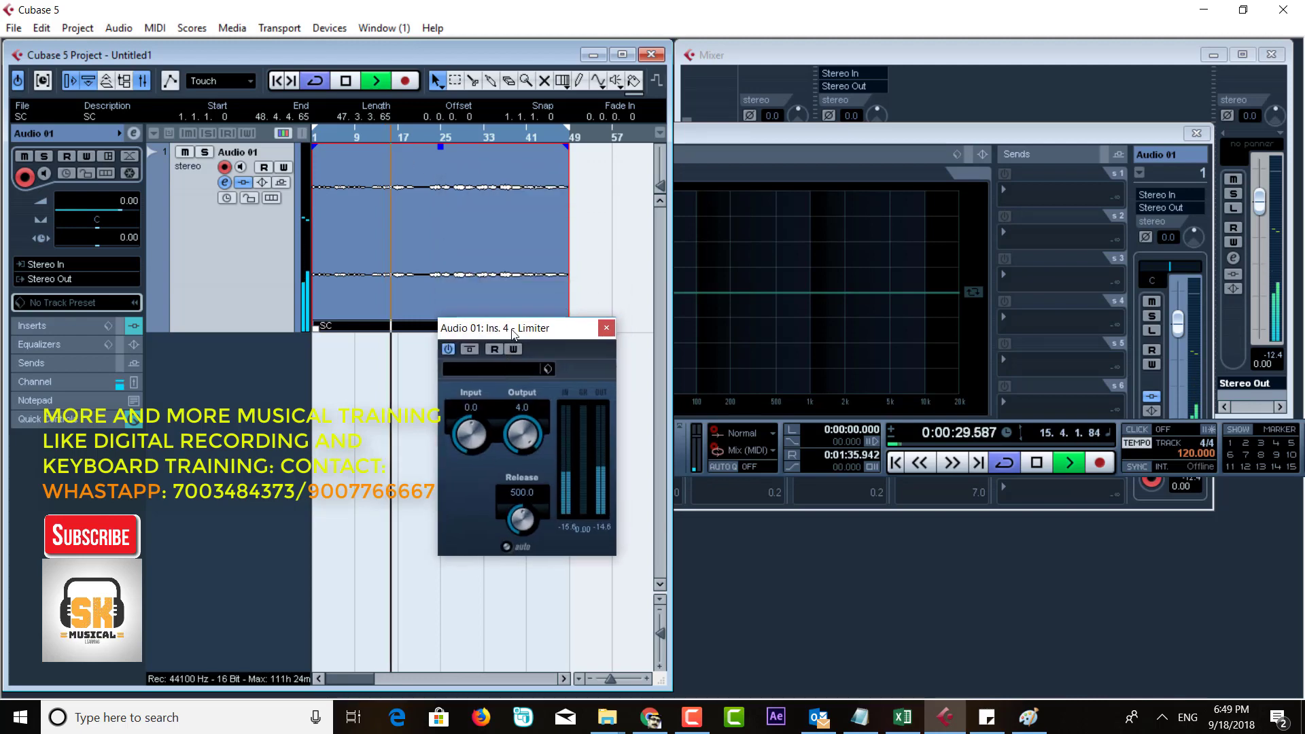
click(438, 137)
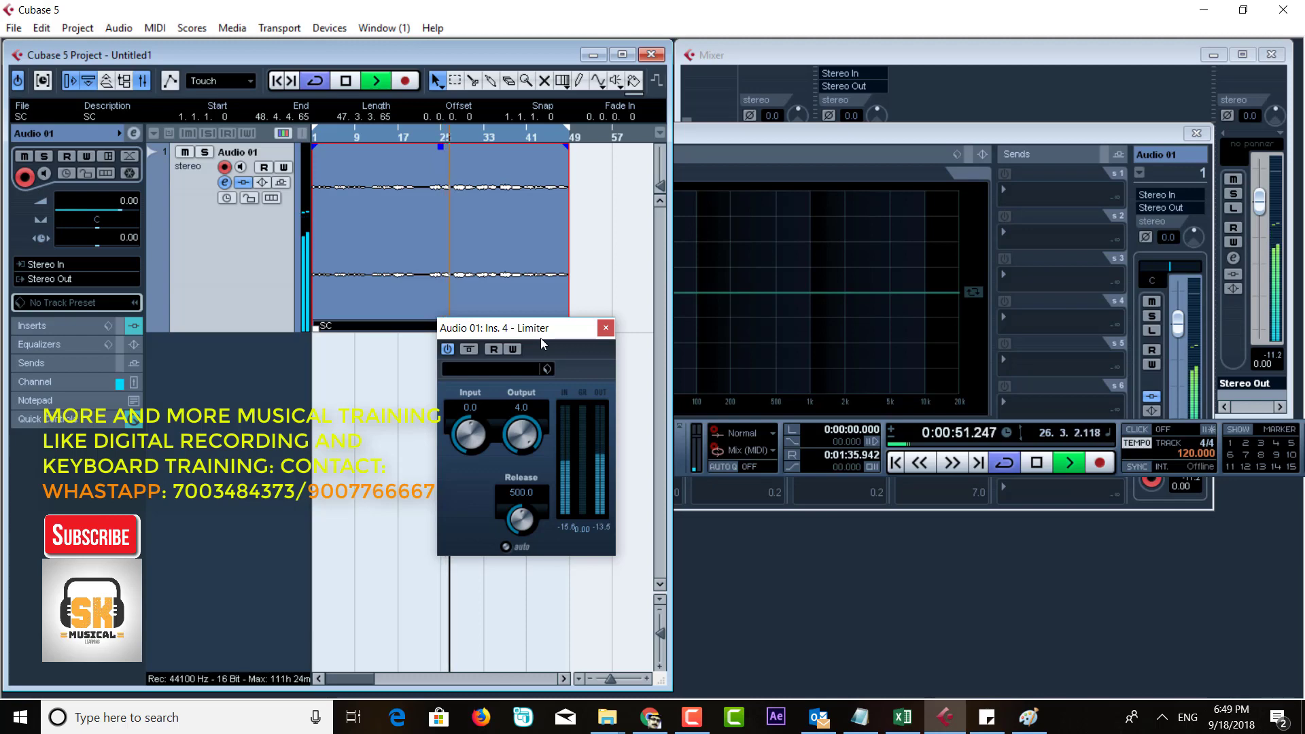
key(space)
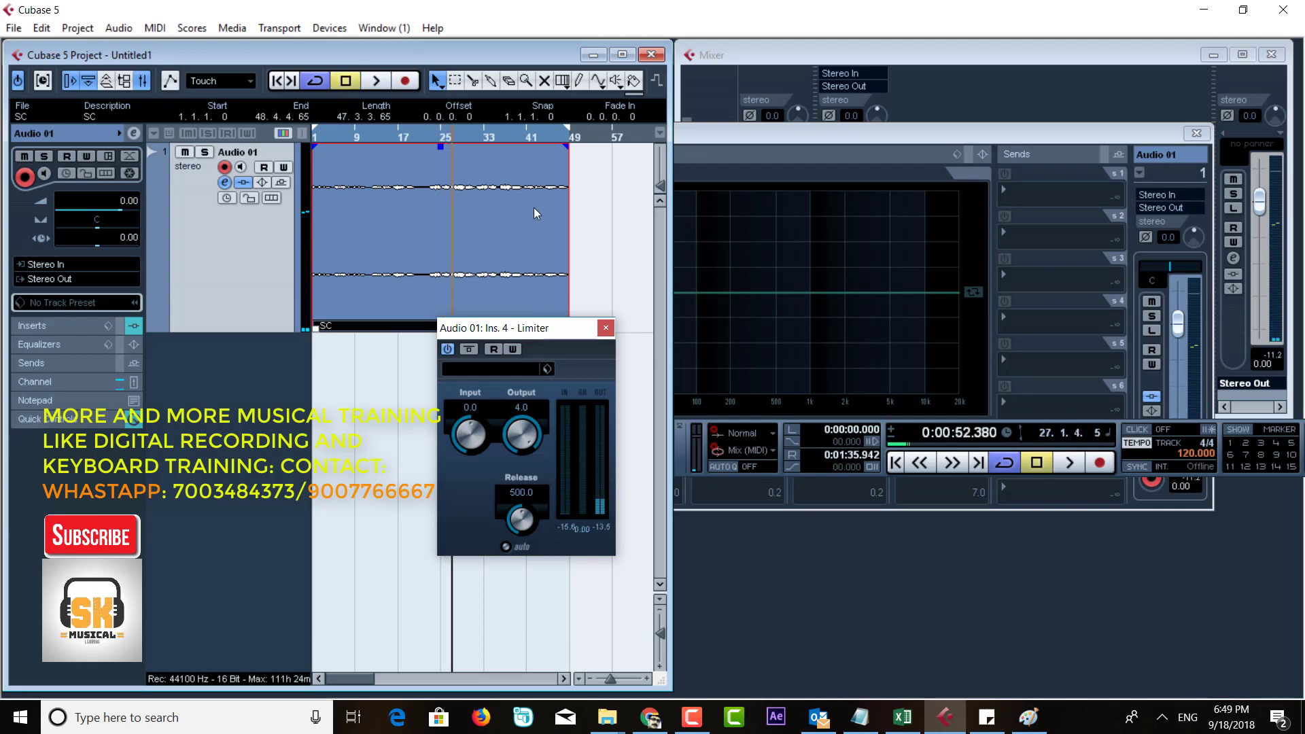
click(610, 328)
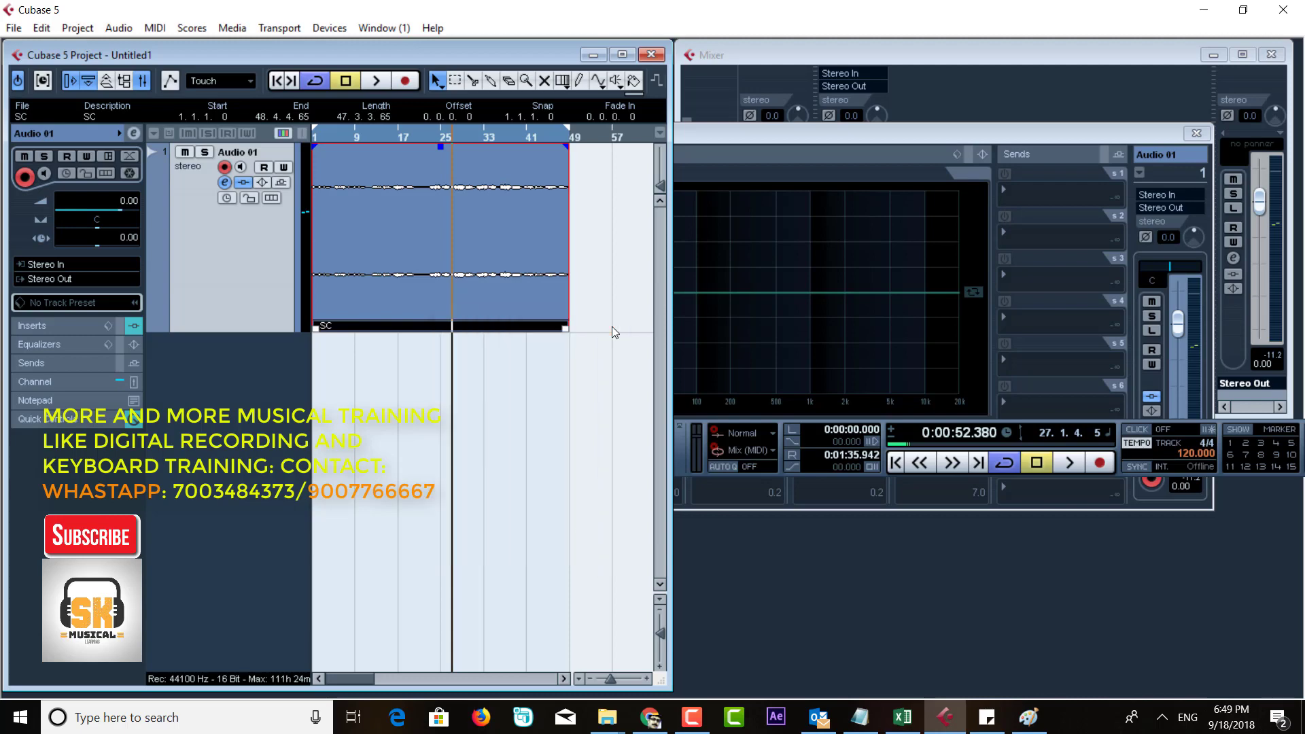
- Reopen the Limiter insert from the Audio 01 channel settings and set its output to 1.0
click(769, 136)
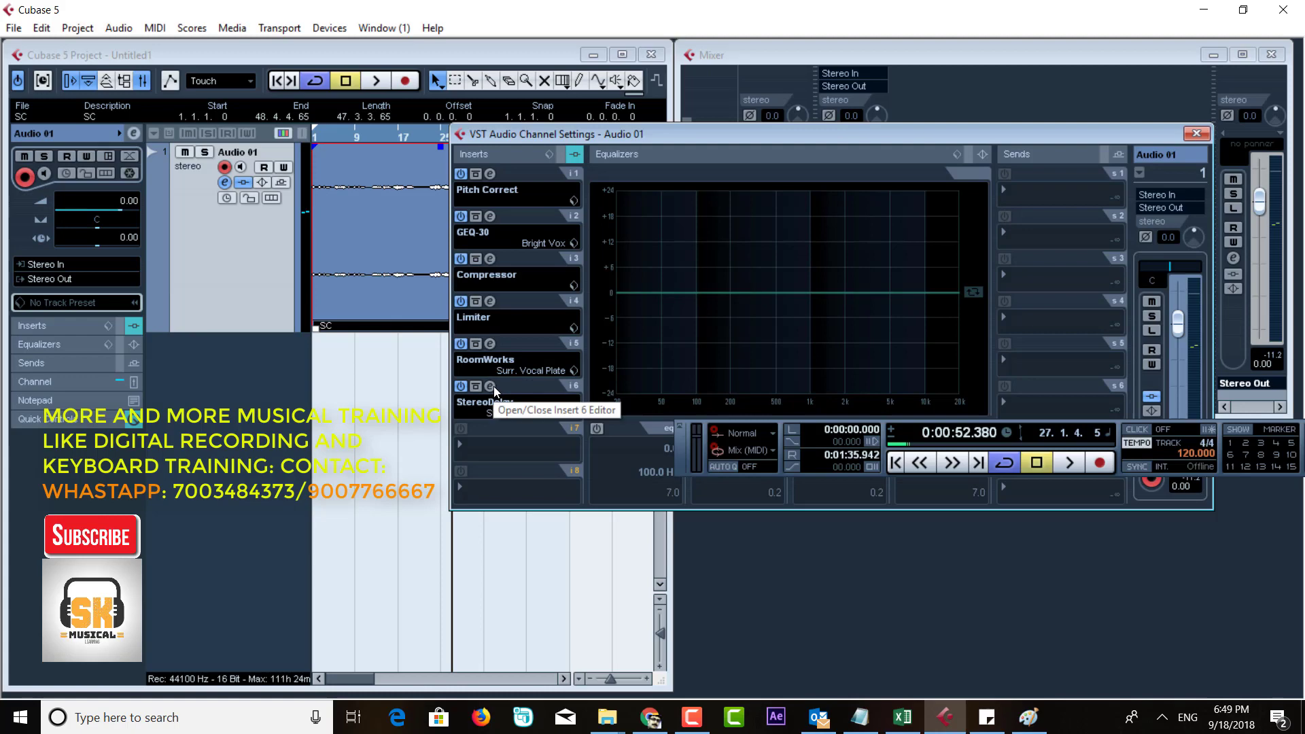
click(488, 301)
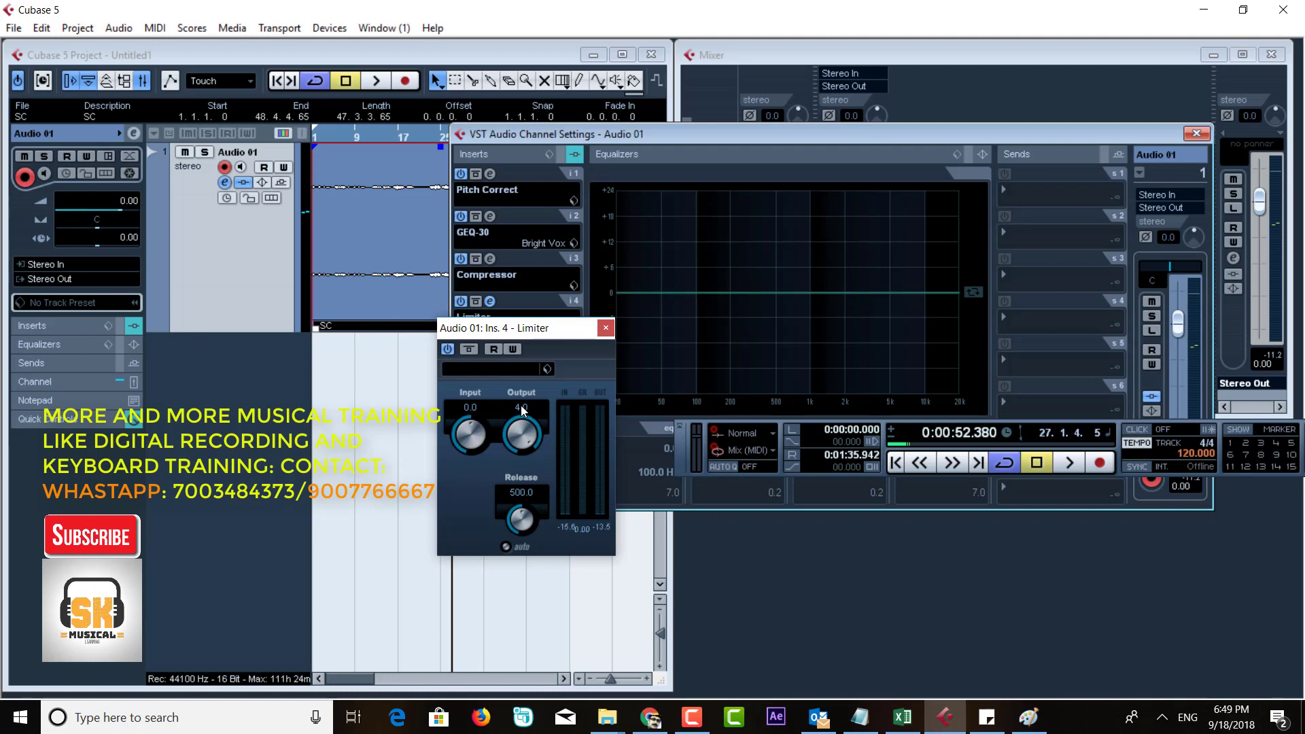
text(1)
key(Return)
- Close the Limiter window and reposition the Audio 01 channel settings so the SC event is uncovered
drag(792, 112, 790, 109)
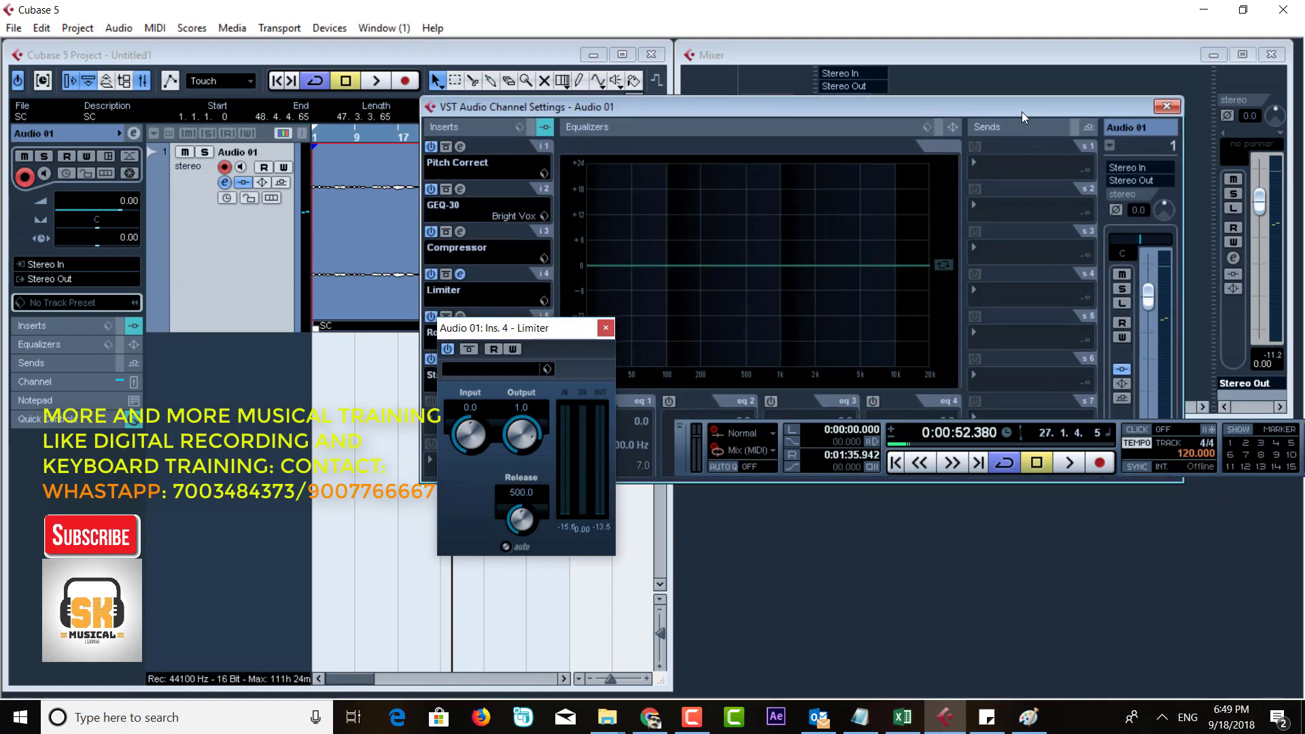
drag(1022, 111, 1005, 83)
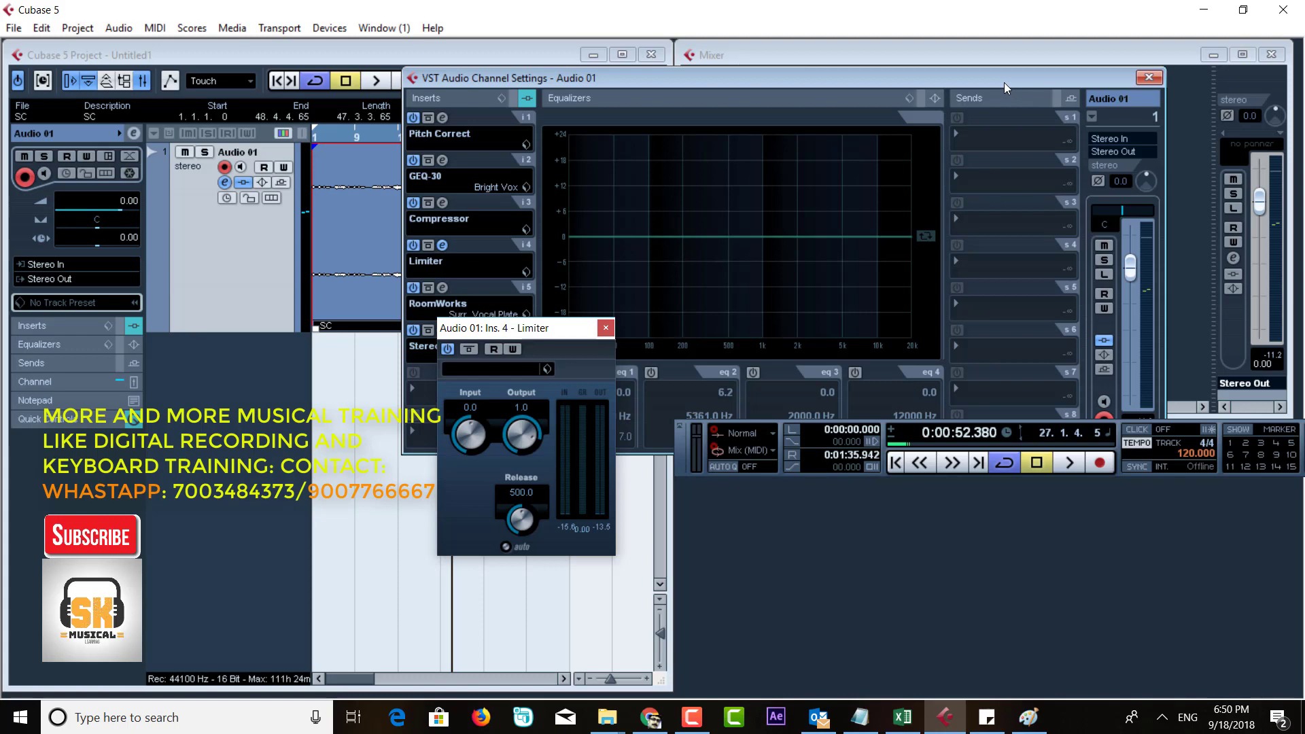
click(605, 328)
drag(654, 79, 824, 143)
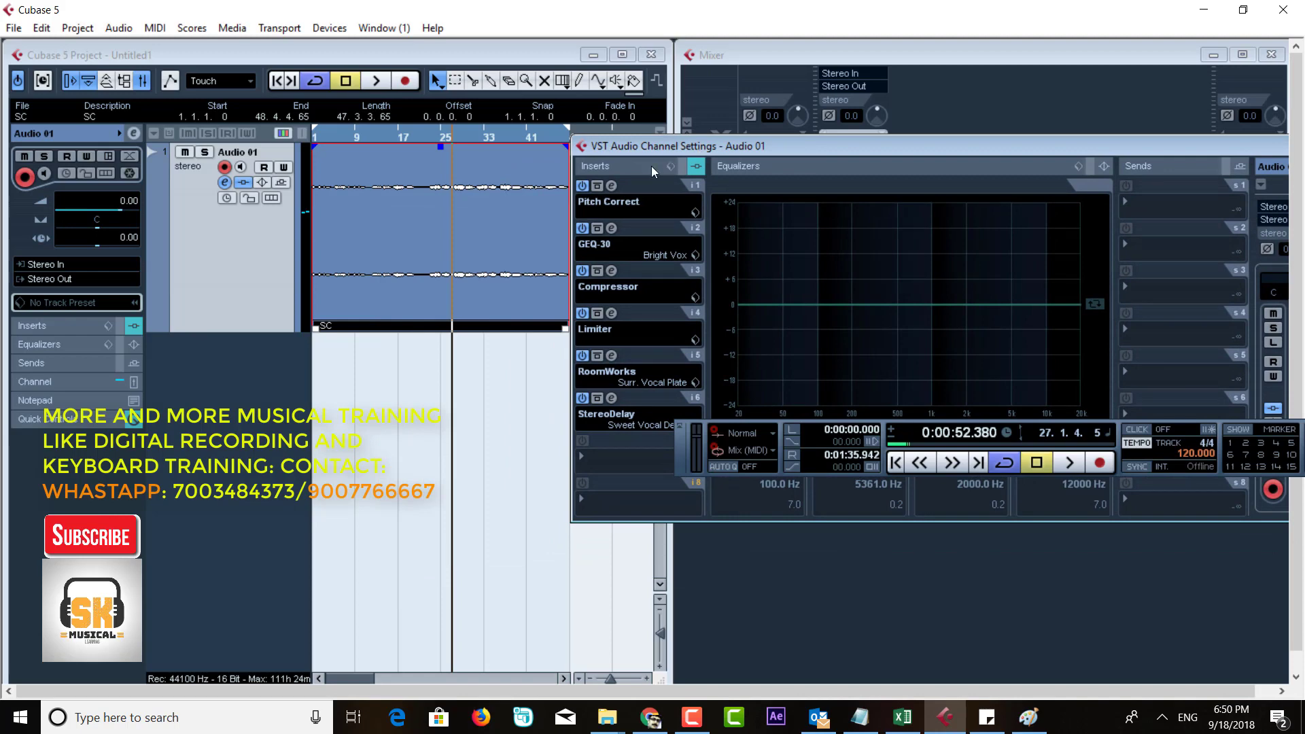
- Examine the SC event's waveform around bar 33 with its amplitude display enlarged and reduced, and at wider time zooms
click(446, 217)
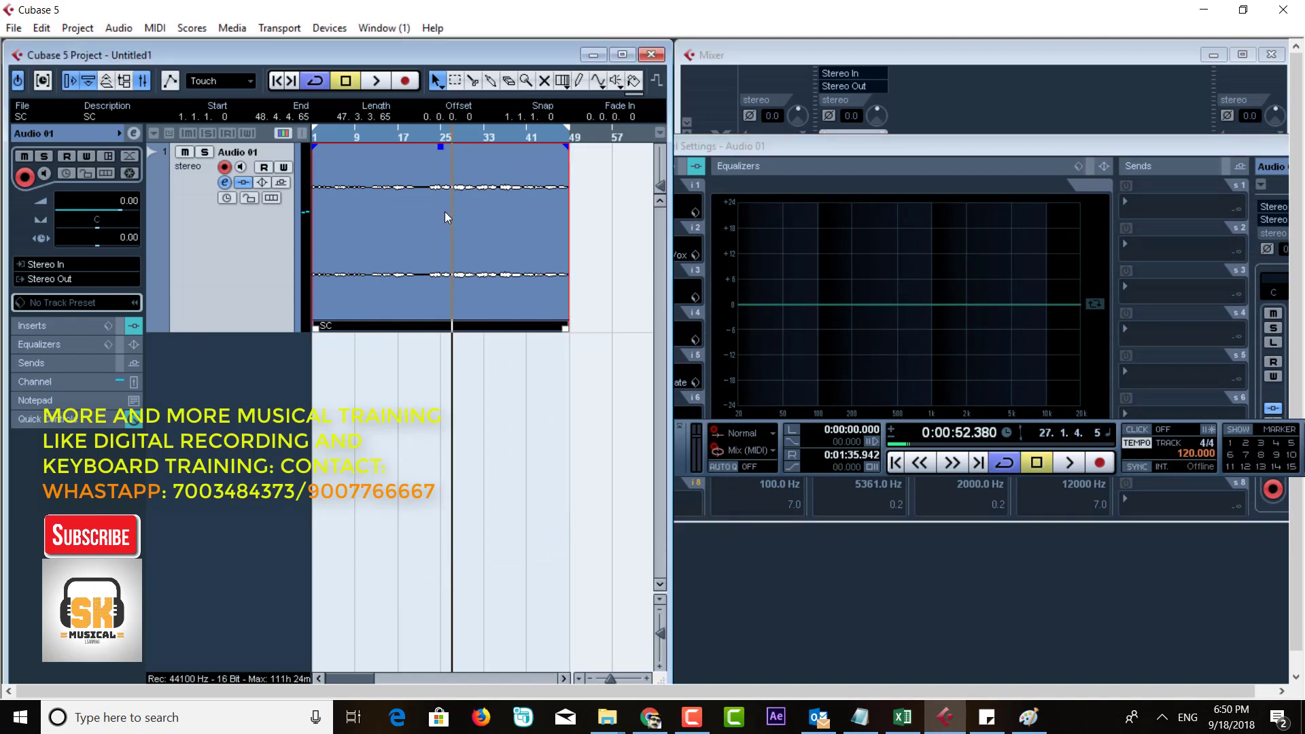
drag(664, 185, 666, 157)
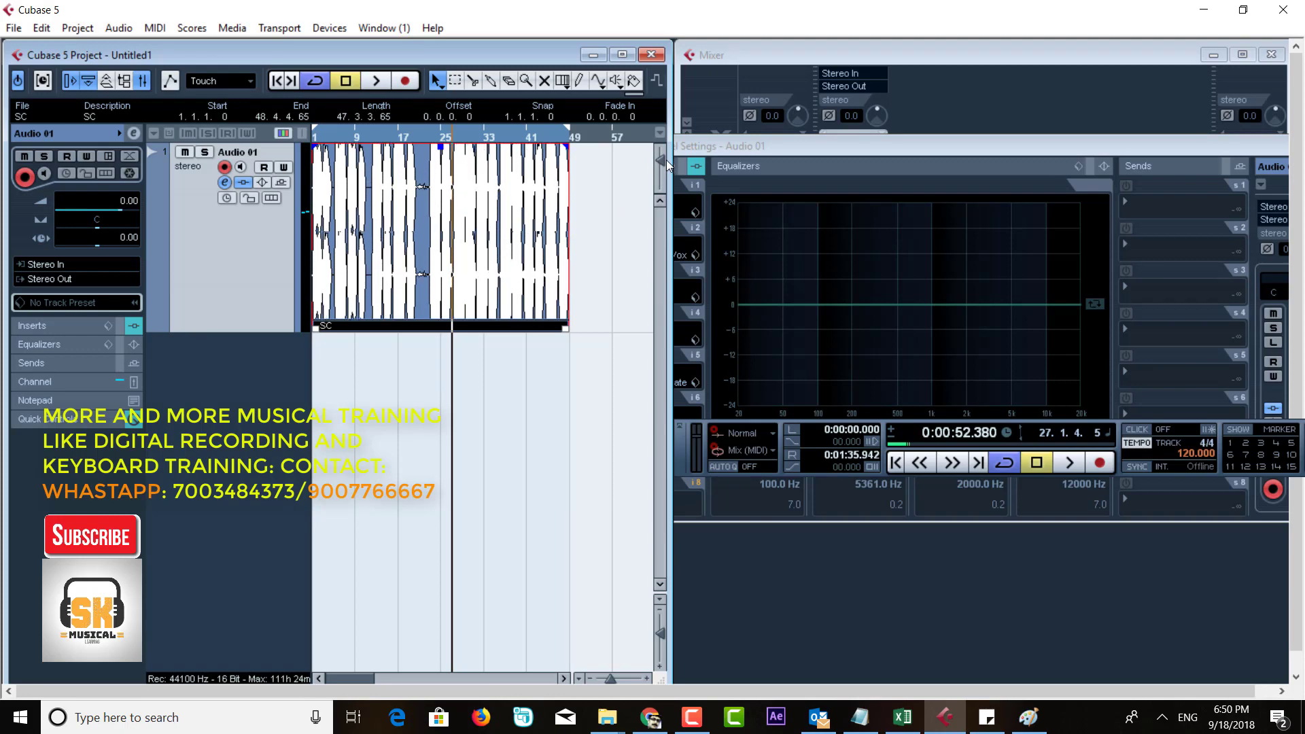
drag(662, 157, 663, 159)
drag(475, 135, 498, 246)
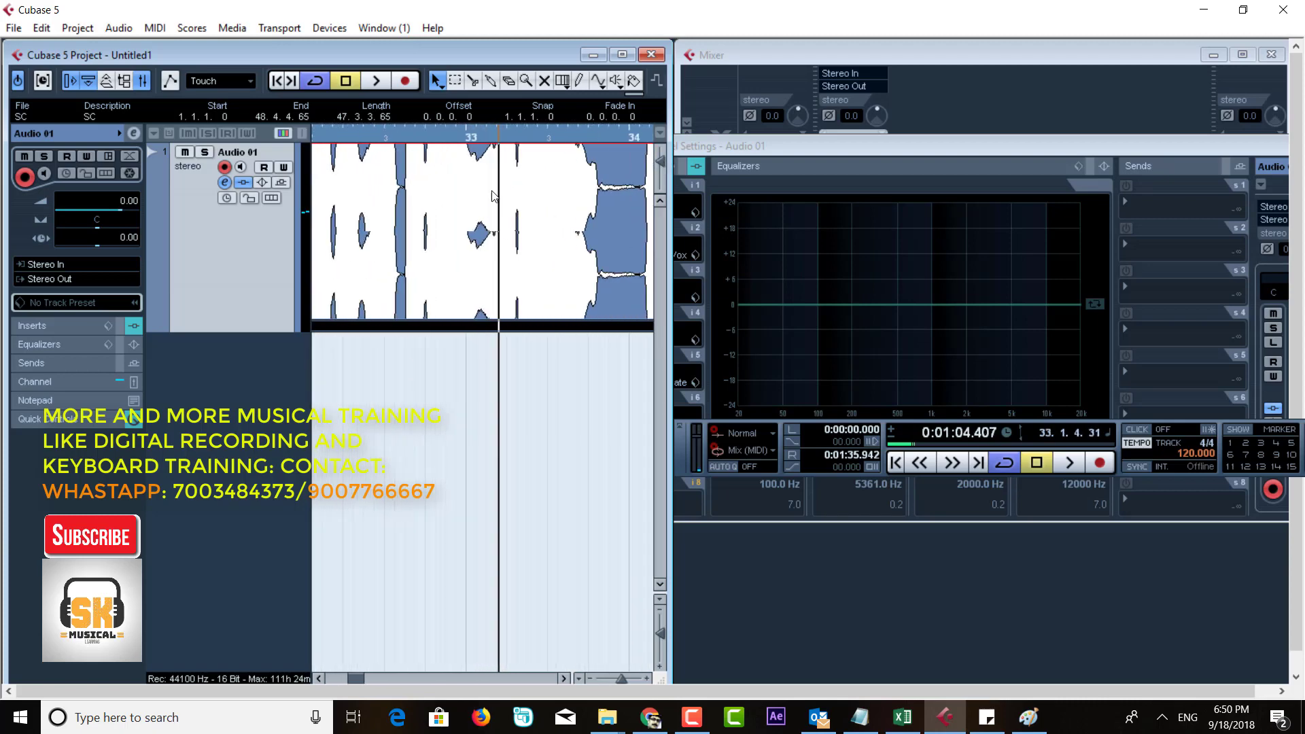
drag(659, 167, 661, 194)
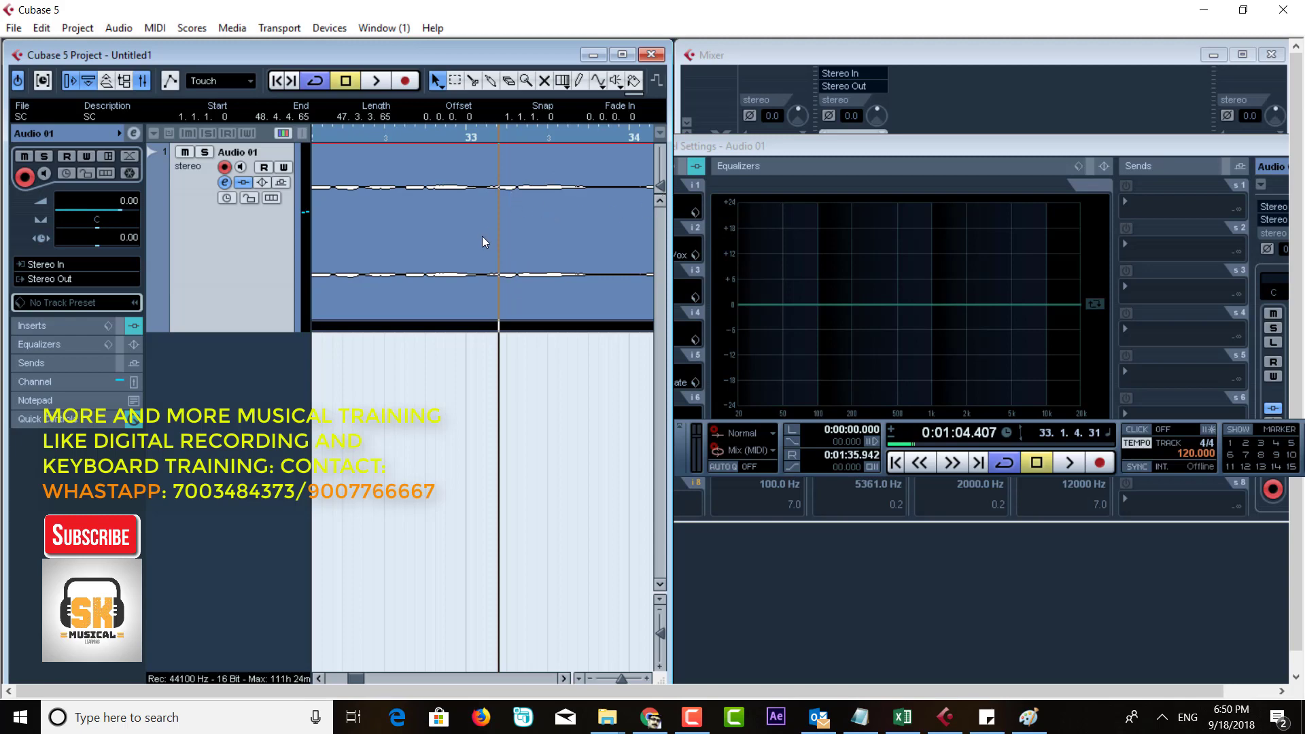
key(g)
key(g)
key(g)
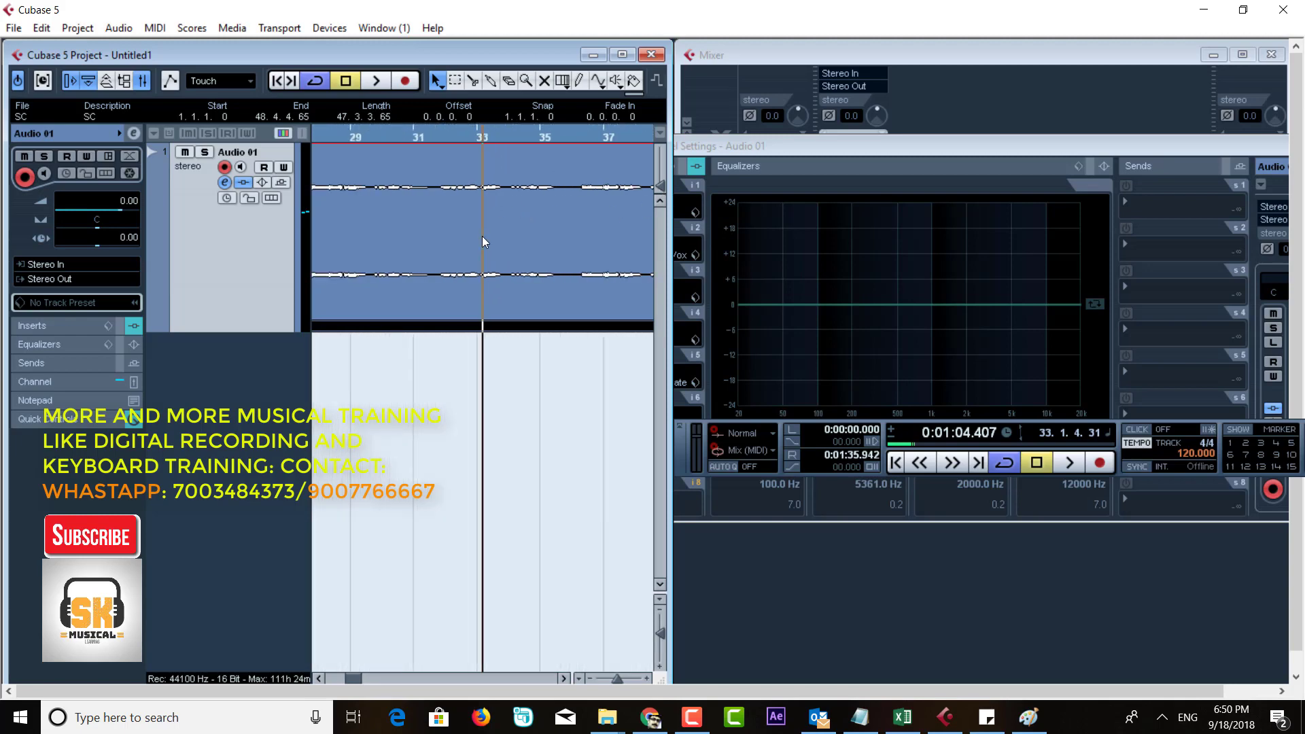
key(g)
key(g)
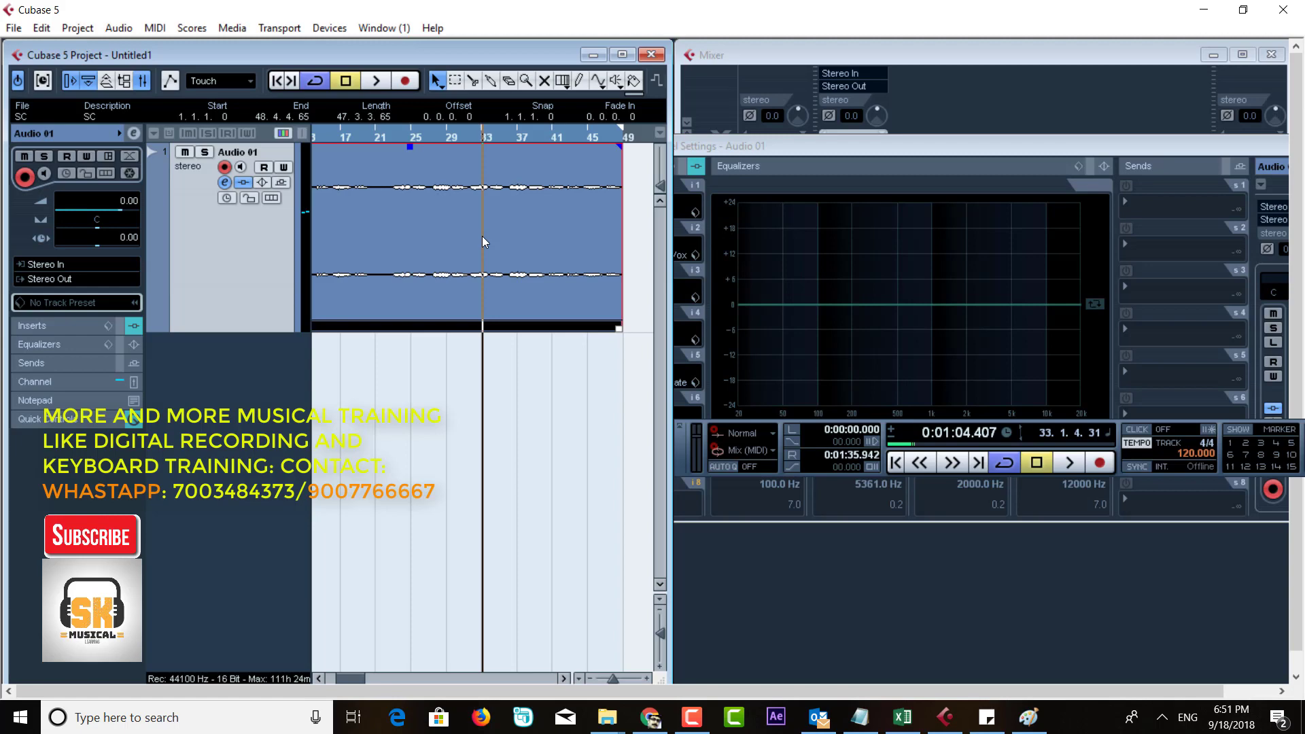
- Reposition the Audio 01 channel settings window and add the Insert Routing section to its view
click(848, 141)
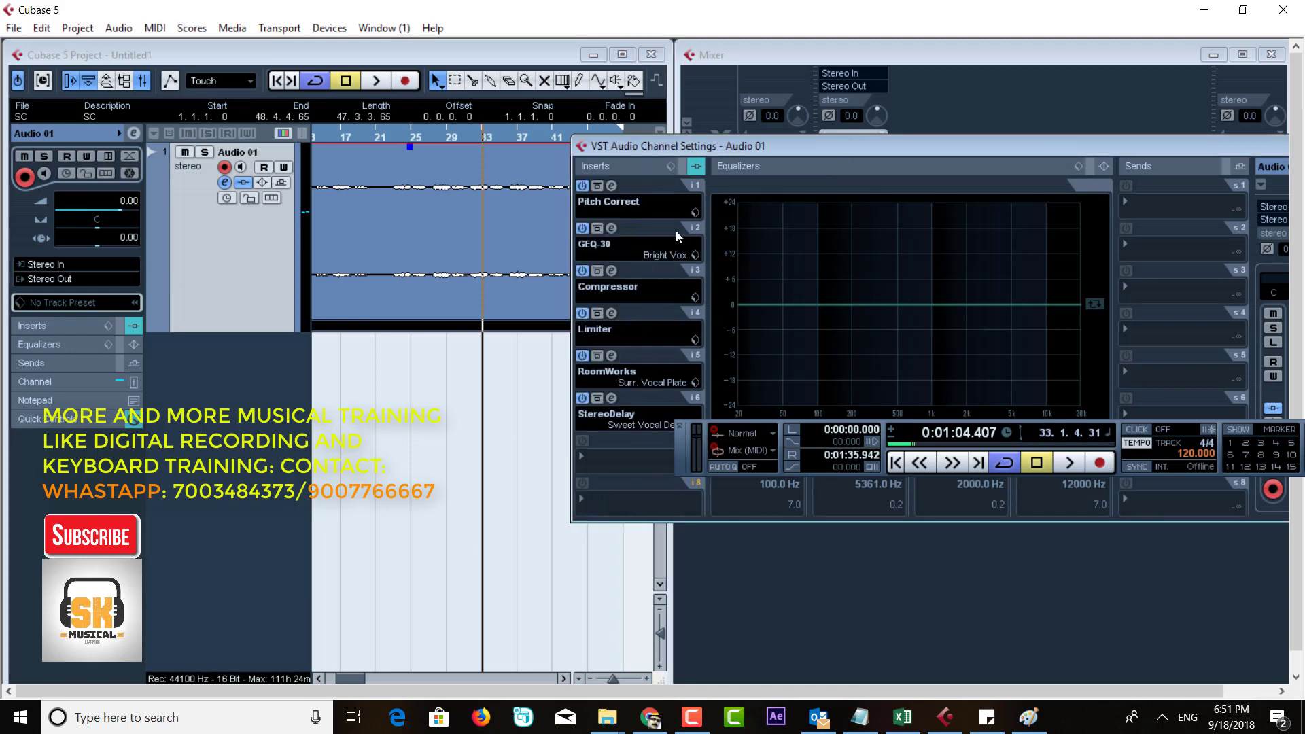
drag(704, 145, 468, 89)
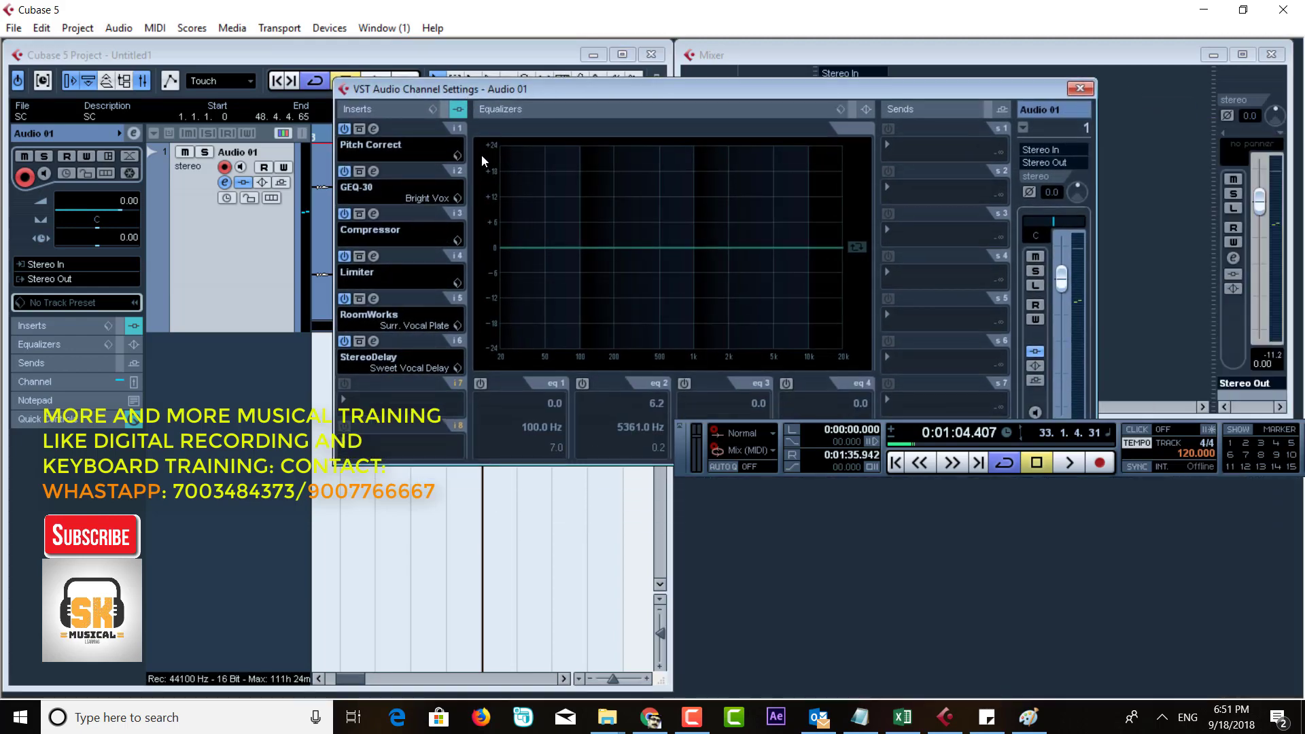
right_click(397, 109)
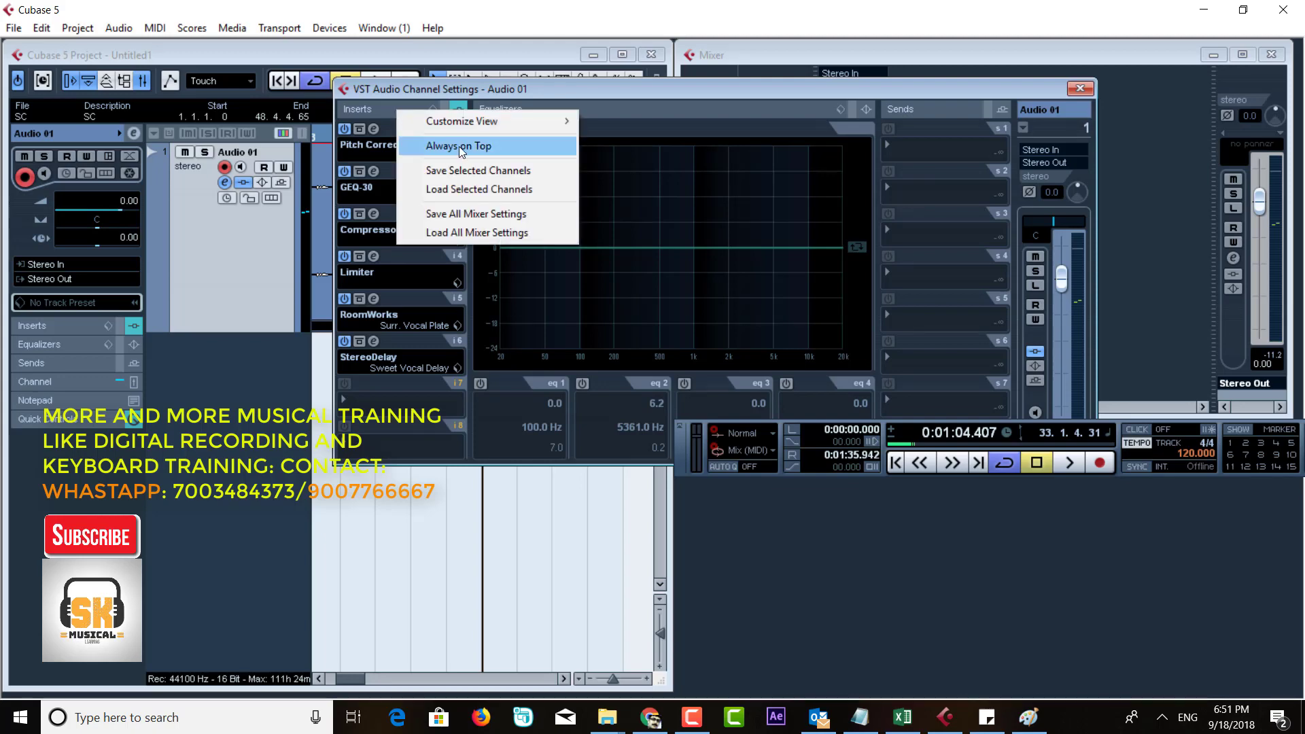
mouse_move(481, 122)
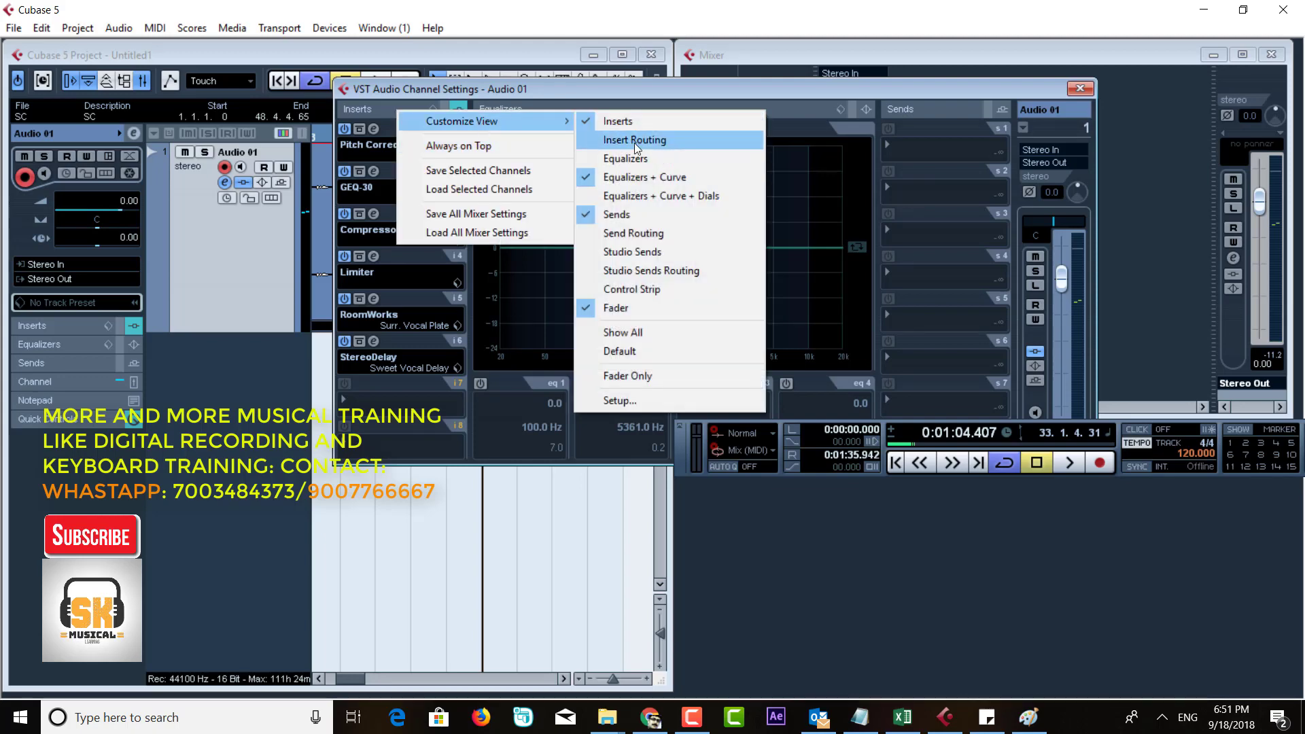
click(634, 143)
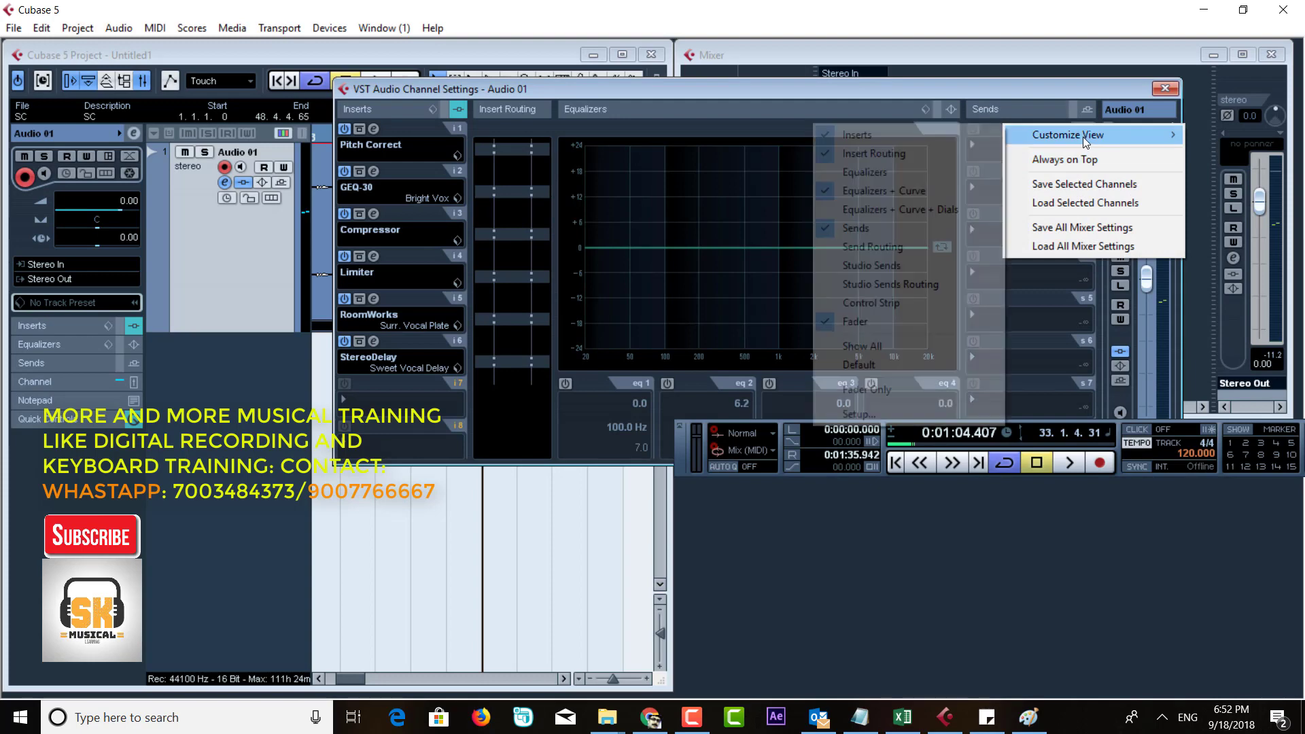
- Add the Studio Sends Routing section to the Audio 01 channel settings, and close the window after repositioning it
mouse_move(1083, 136)
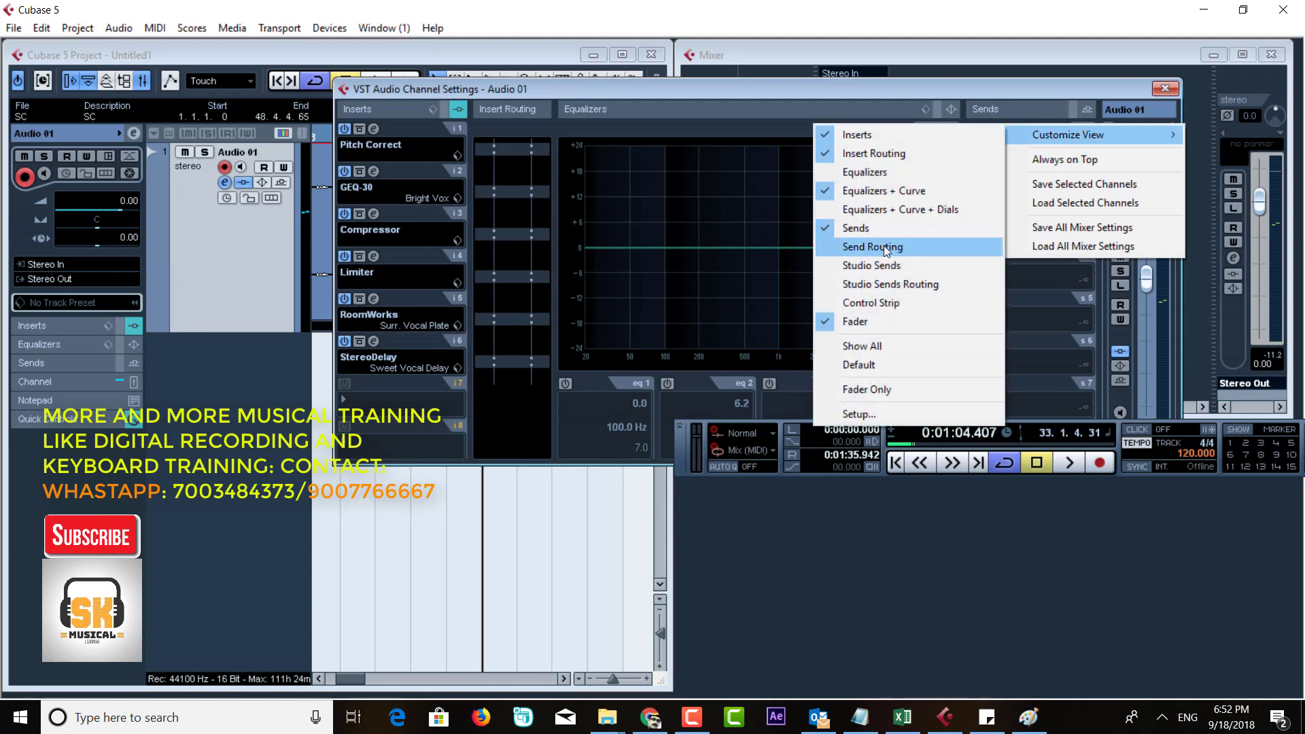
click(873, 287)
drag(888, 88, 770, 68)
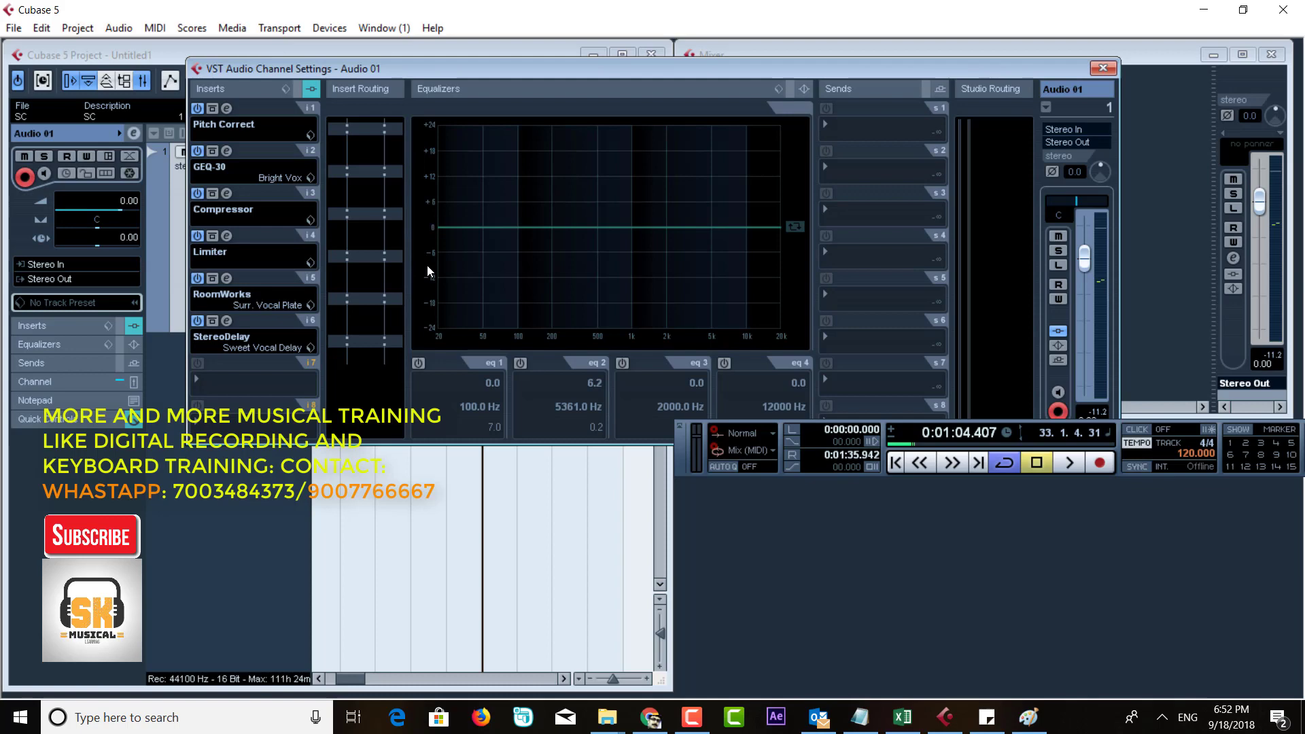
click(1097, 68)
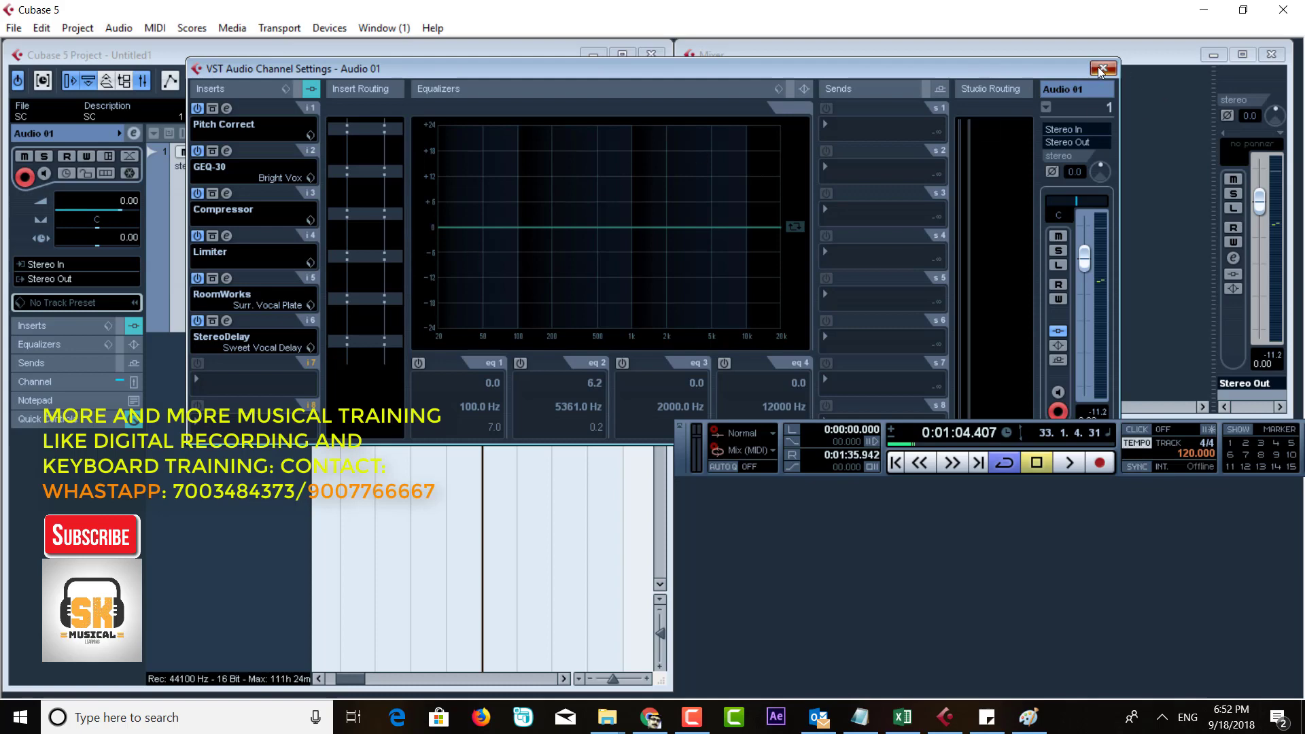